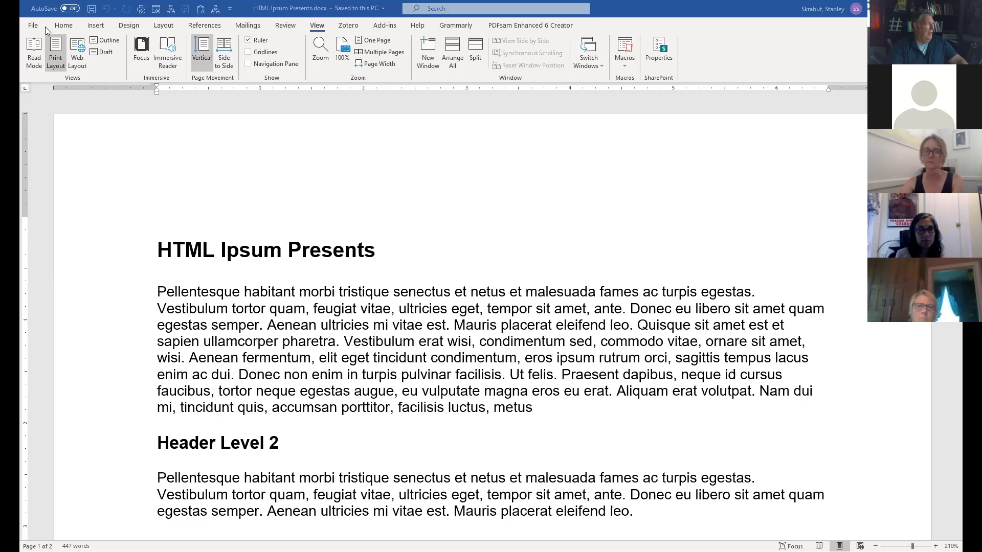
Select all the text, from the 'HTML Ipsum Presents' title to the document's last paragraph.
left_click(64, 26)
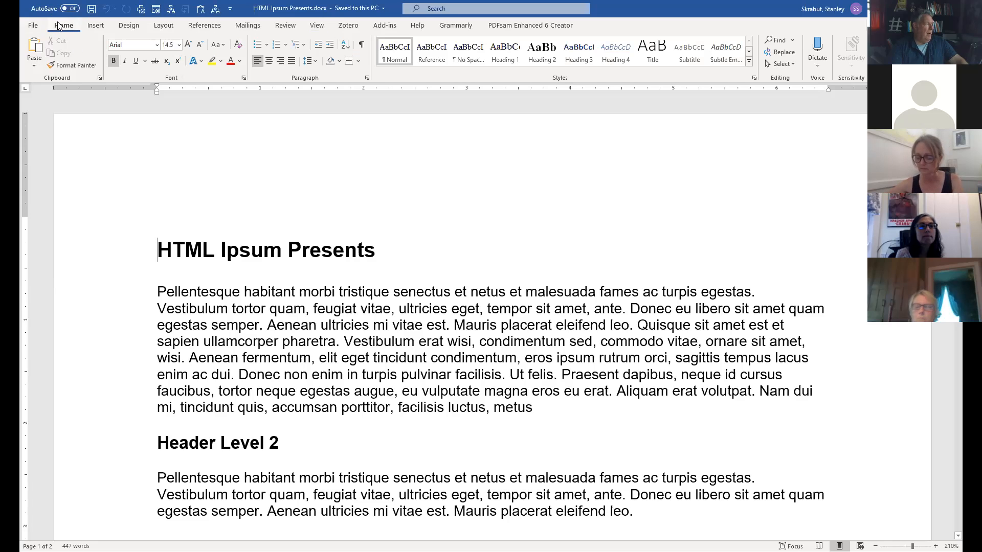
left_click_drag(159, 247, 370, 244)
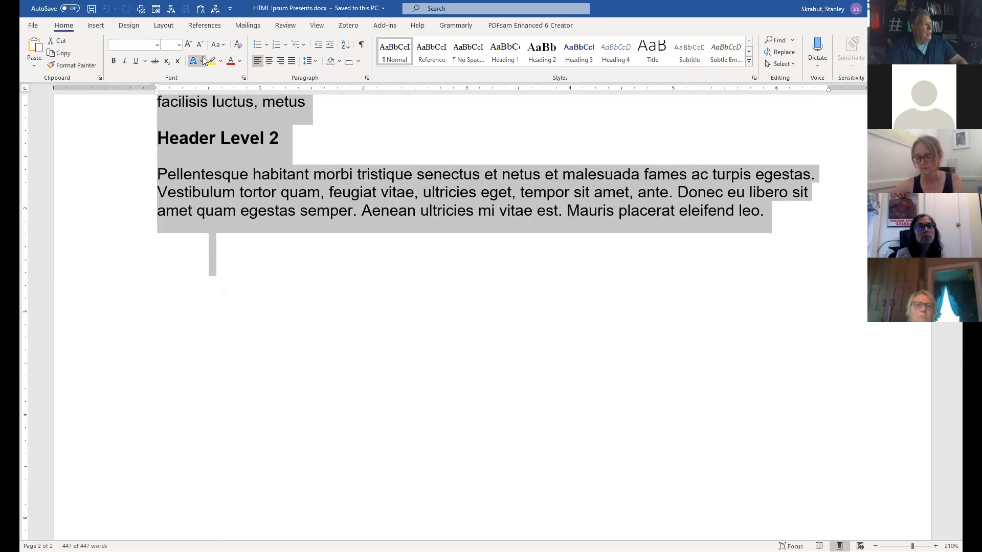
Clear all formatting so all text becomes plain Times New Roman 12, then return to the top.
left_click(238, 46)
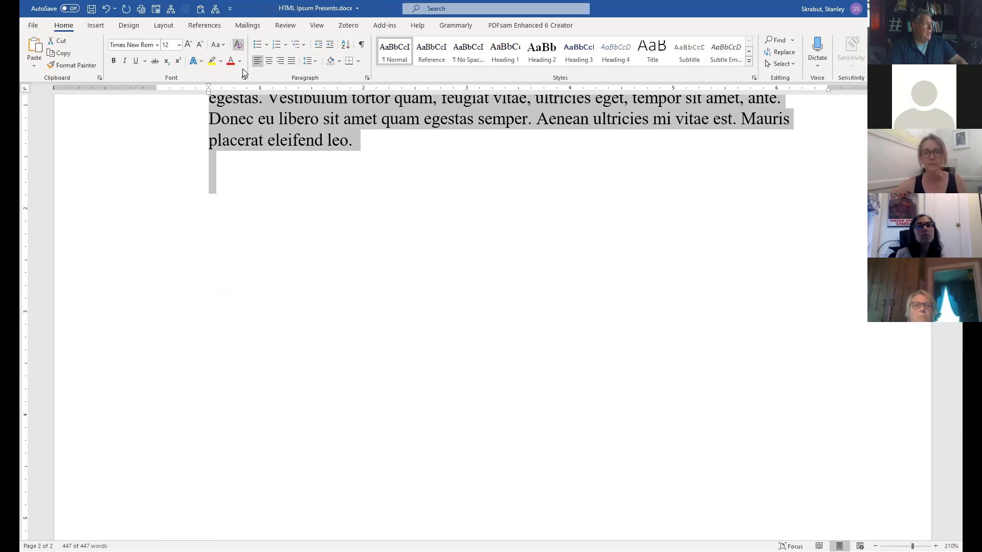
scroll(503, 357, "up", 5)
scroll(503, 357, "up", 10)
left_click(467, 302)
scroll(488, 389, "up", 5)
scroll(488, 390, "up", 5)
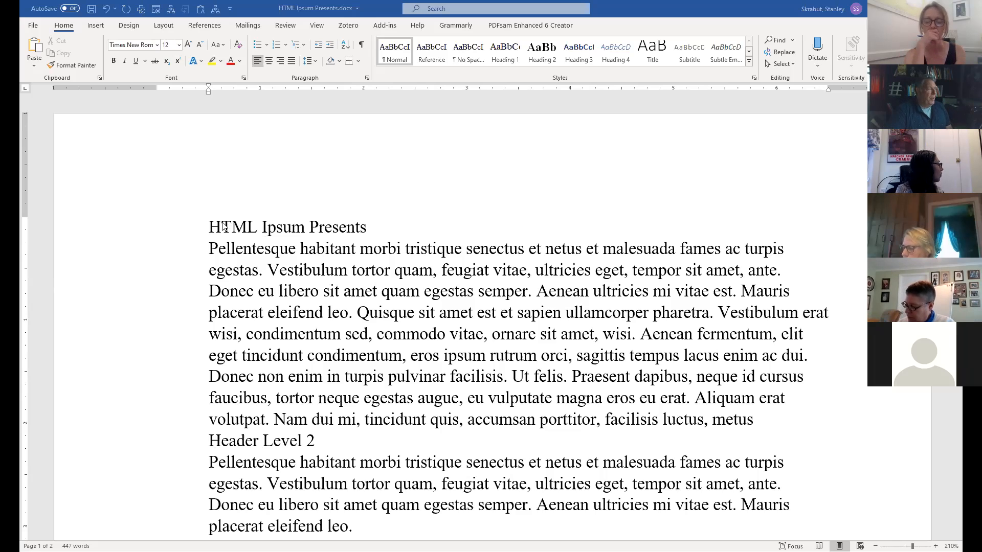
Make the 'HTML Ipsum Presents' title bold and 18 pt.
left_click_drag(215, 231, 360, 229)
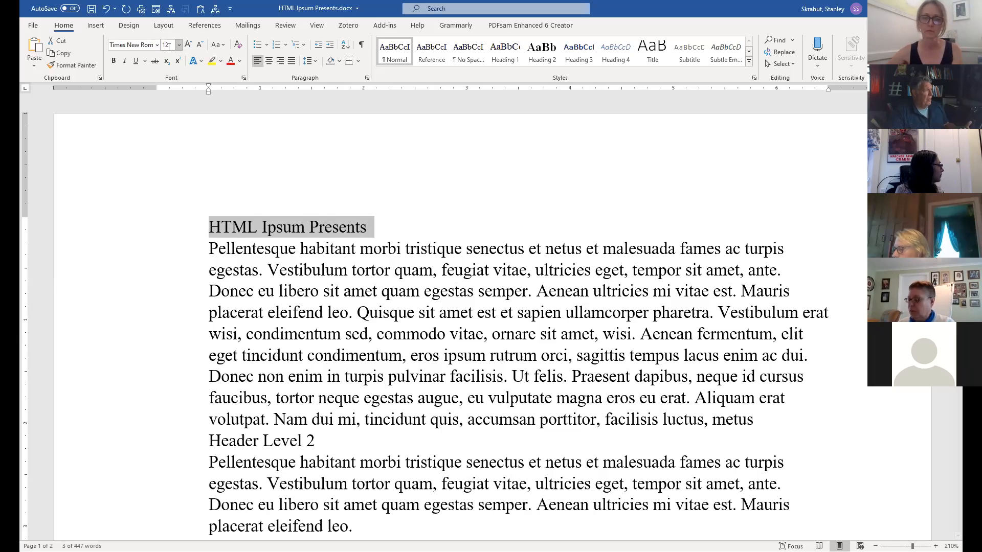
left_click(114, 61)
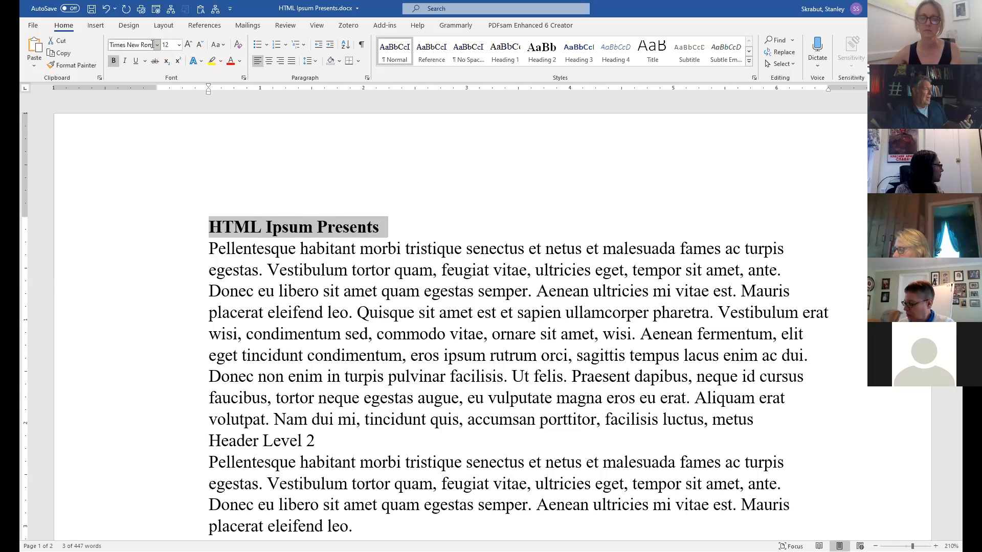
left_click(179, 45)
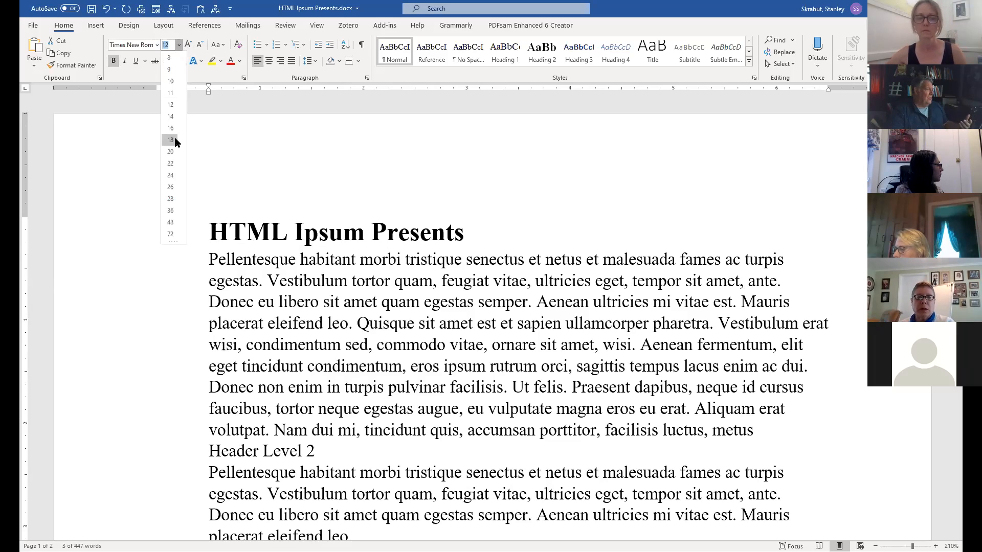
left_click(170, 138)
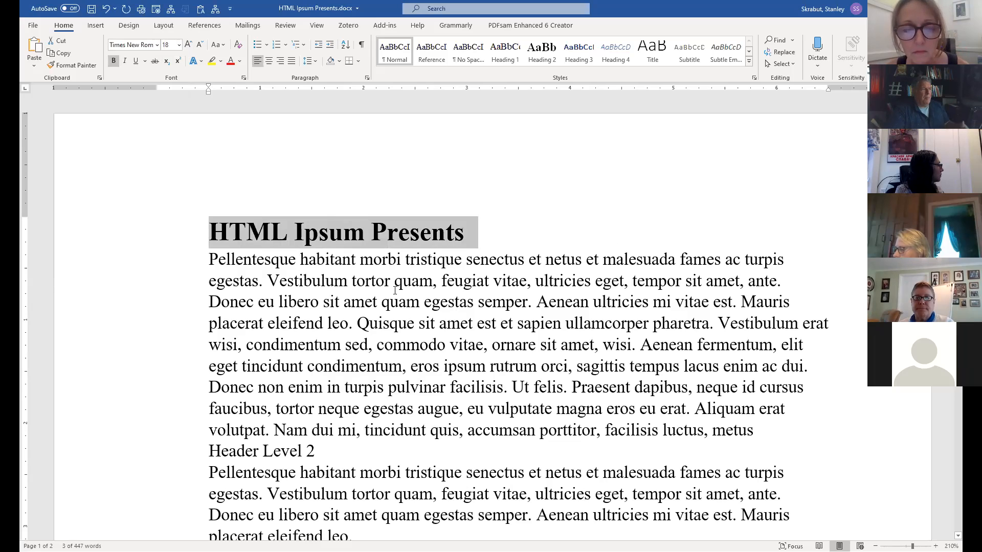
left_click(383, 231)
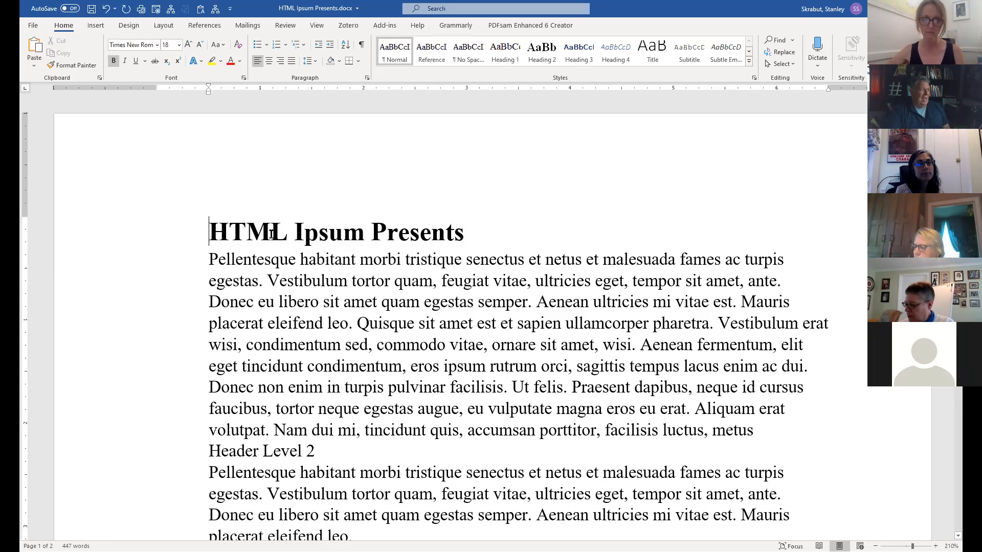
left_click_drag(271, 235, 515, 239)
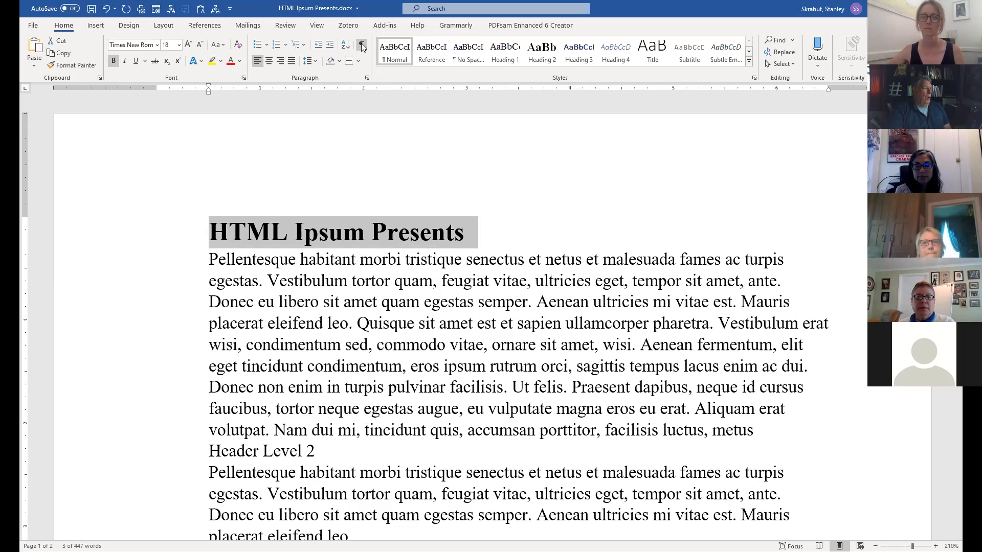
Clear the title's bold 18 pt formatting and give it the Heading 1 style.
left_click(238, 47)
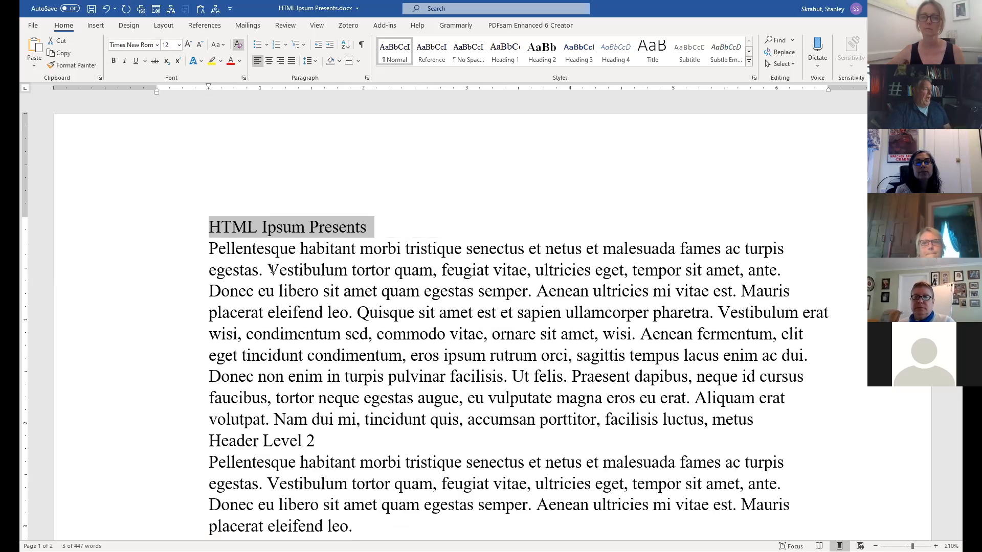
left_click(249, 225)
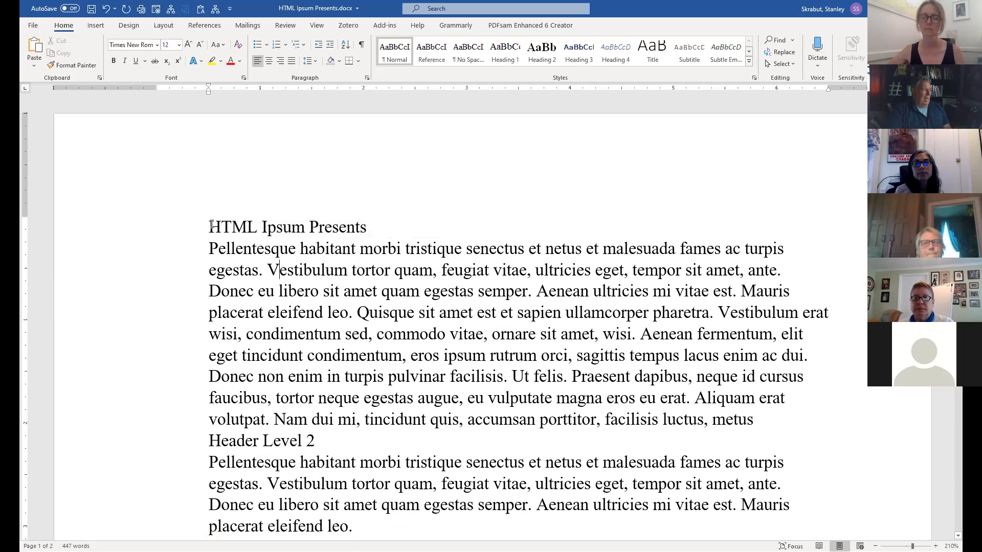
left_click_drag(265, 225, 357, 225)
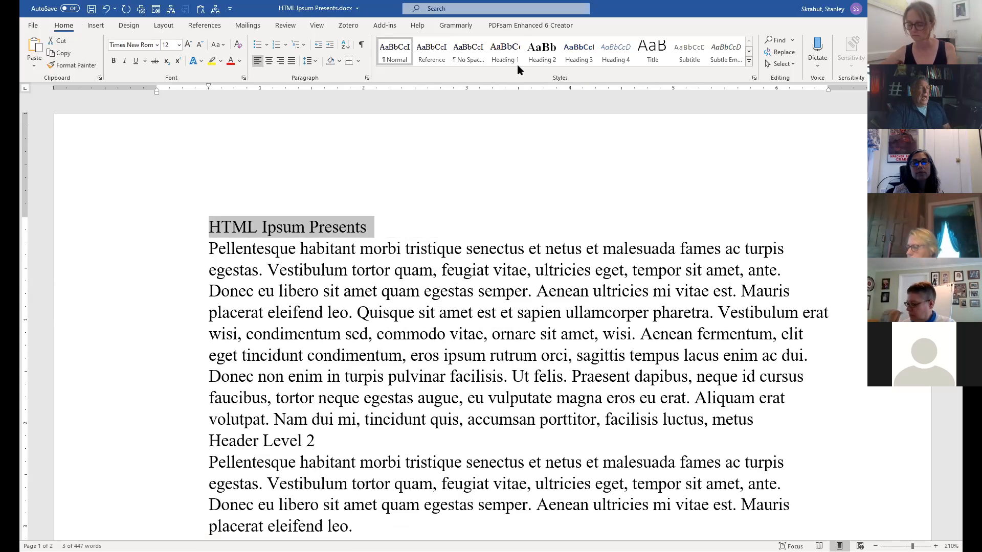
left_click(503, 51)
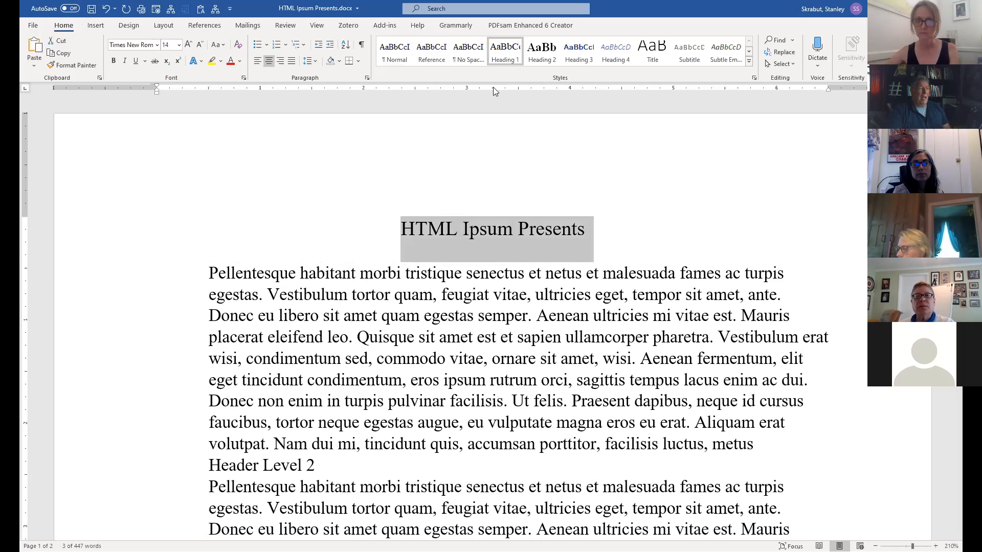
Apply Heading 1 to the Links line and the second 'HTML Ipsum Presents' title.
scroll(379, 325, "down", 5)
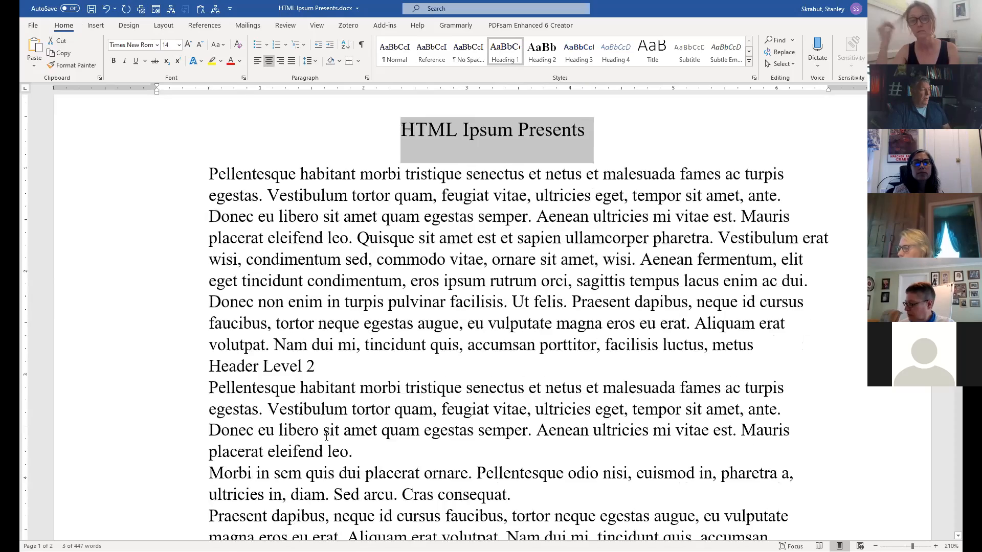
scroll(326, 438, "down", 3)
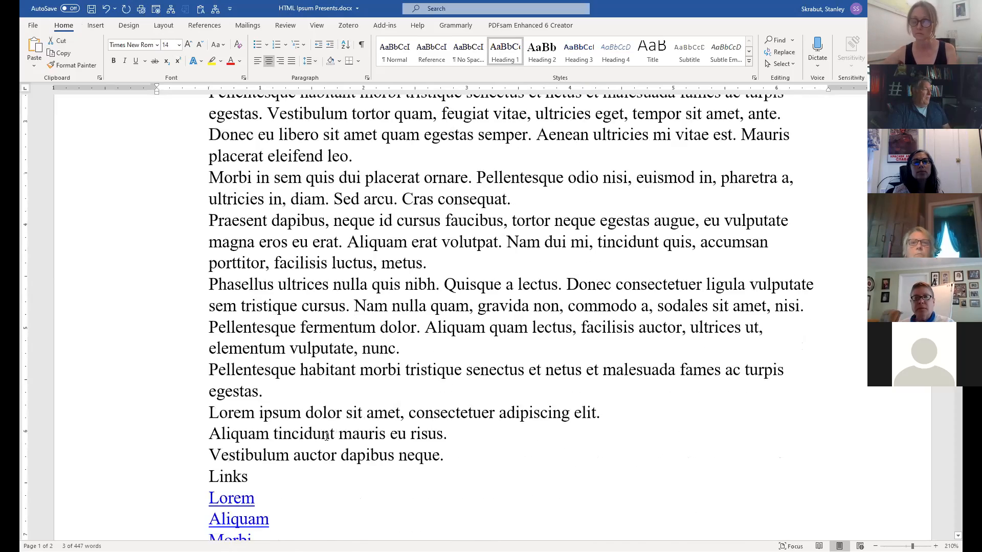
scroll(329, 427, "down", 2)
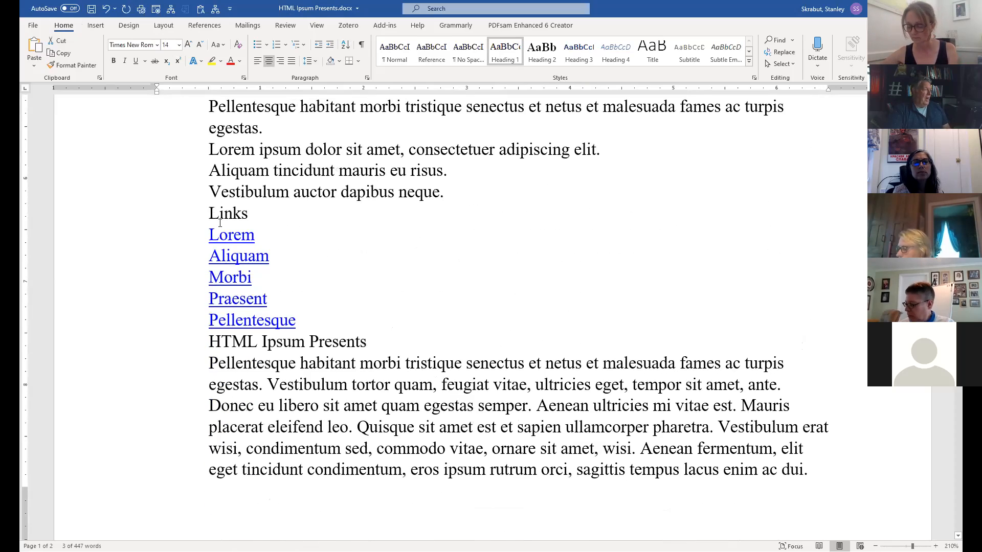
left_click_drag(209, 214, 265, 213)
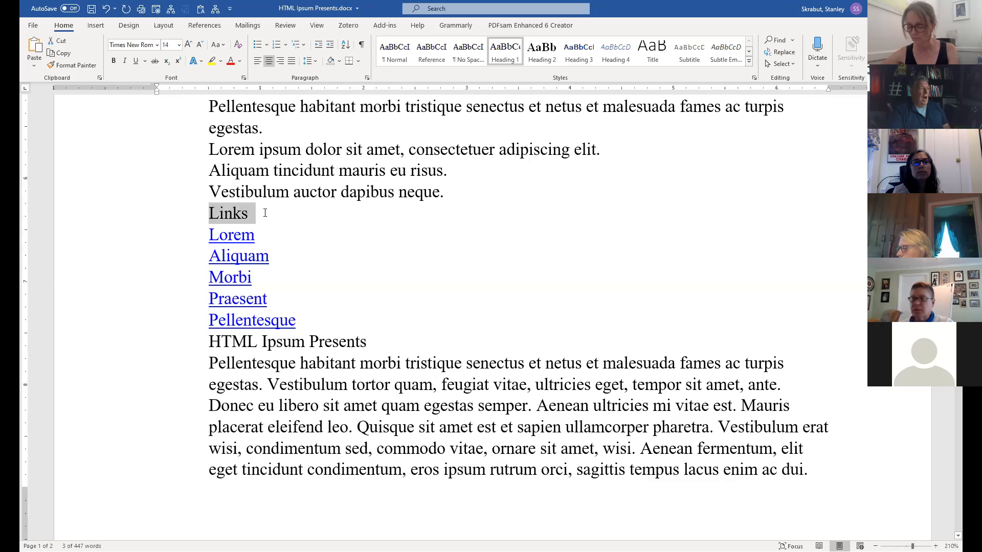
left_click(506, 52)
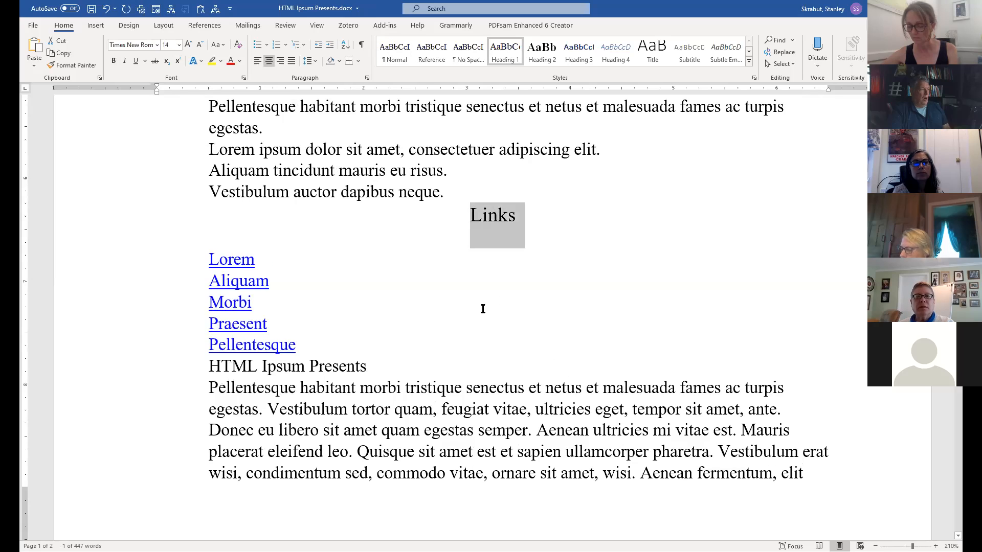
left_click_drag(230, 365, 391, 362)
left_click(506, 60)
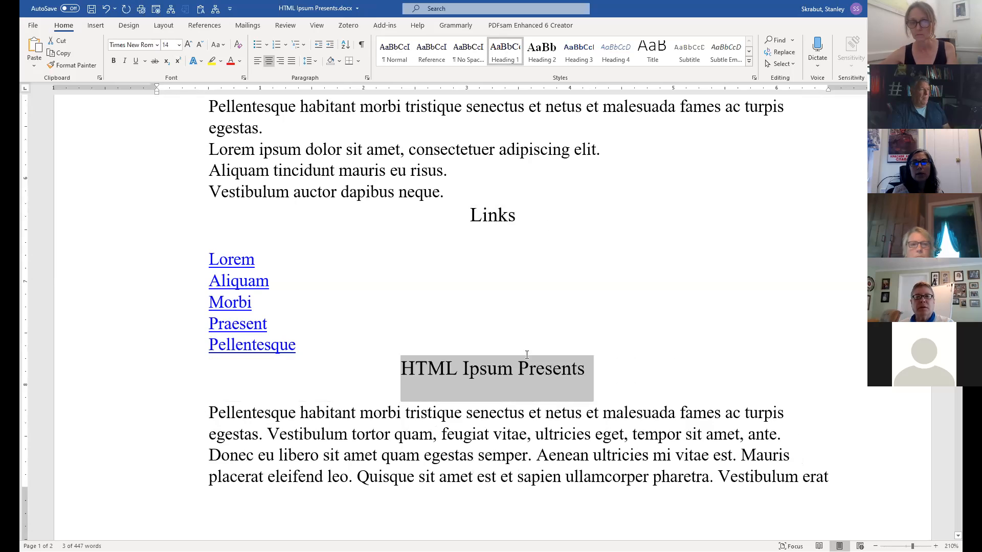
Apply Heading 2 to both 'Header Level 2' lines on pages 1 and 2.
scroll(519, 383, "up", 5)
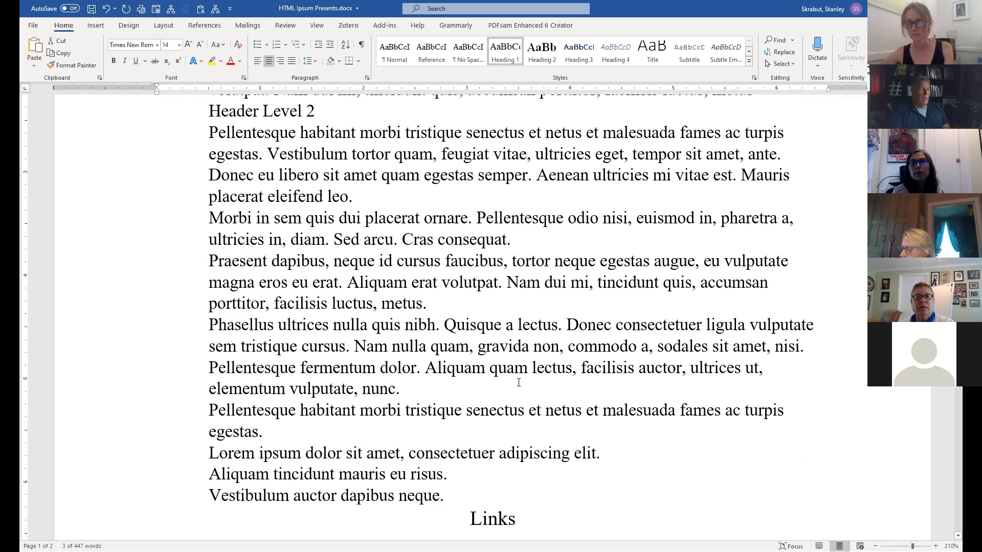
scroll(519, 383, "up", 5)
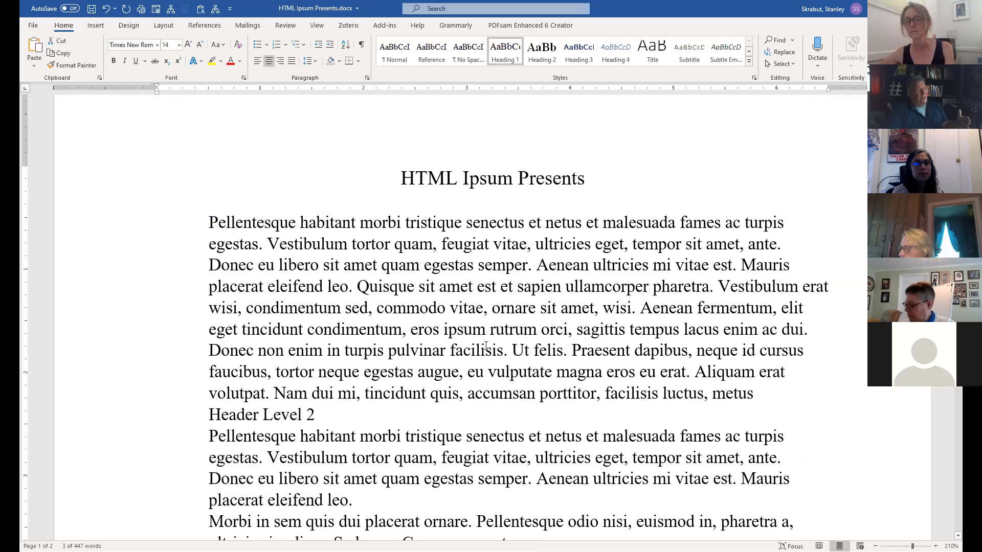
scroll(486, 346, "down", 9)
scroll(484, 358, "up", 5)
left_click_drag(209, 162, 325, 159)
left_click(543, 51)
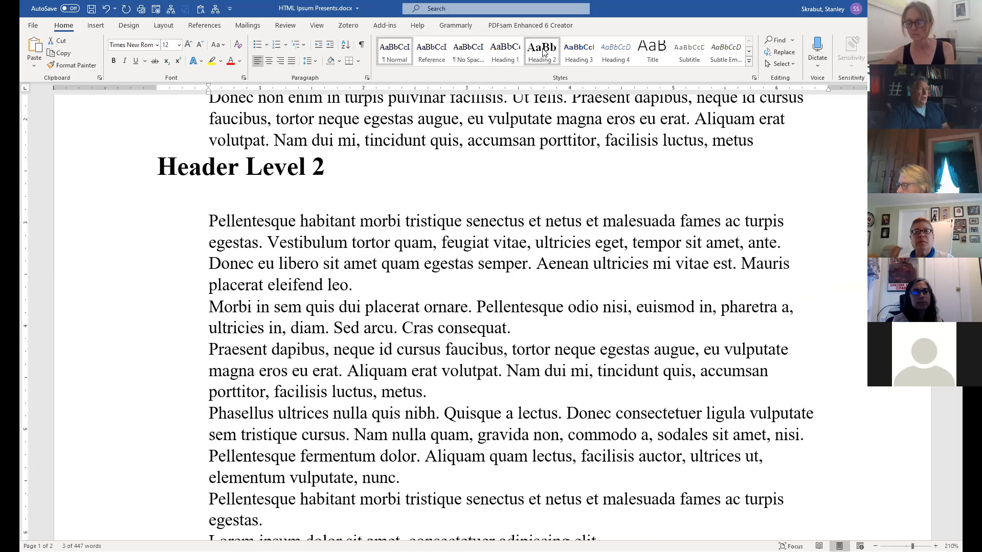
scroll(492, 263, "up", 3)
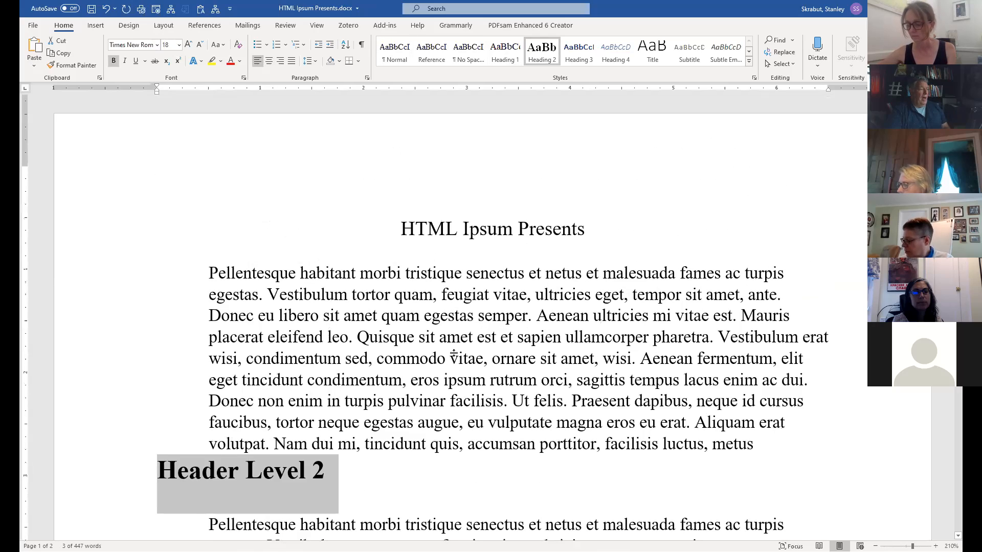
scroll(540, 295, "down", 20)
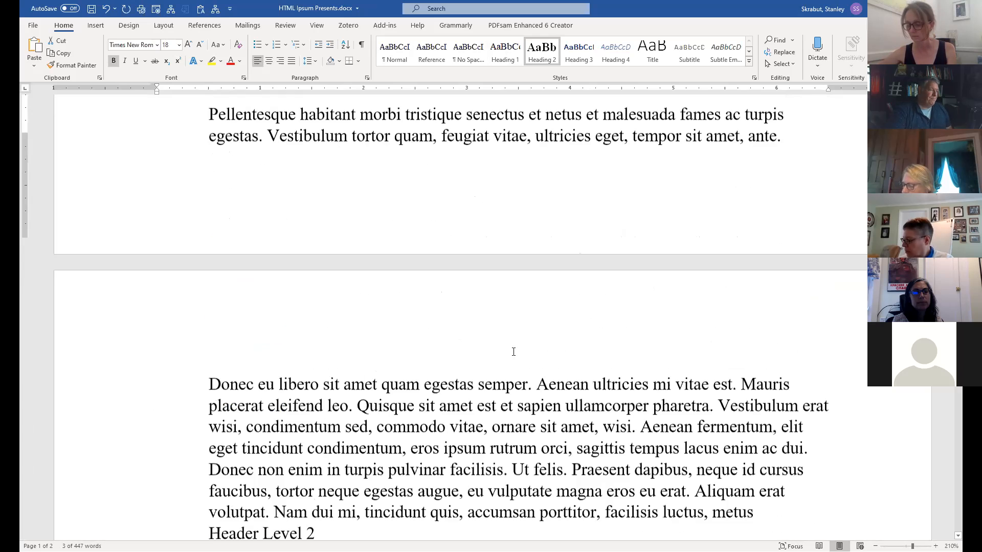
scroll(373, 287, "down", 1)
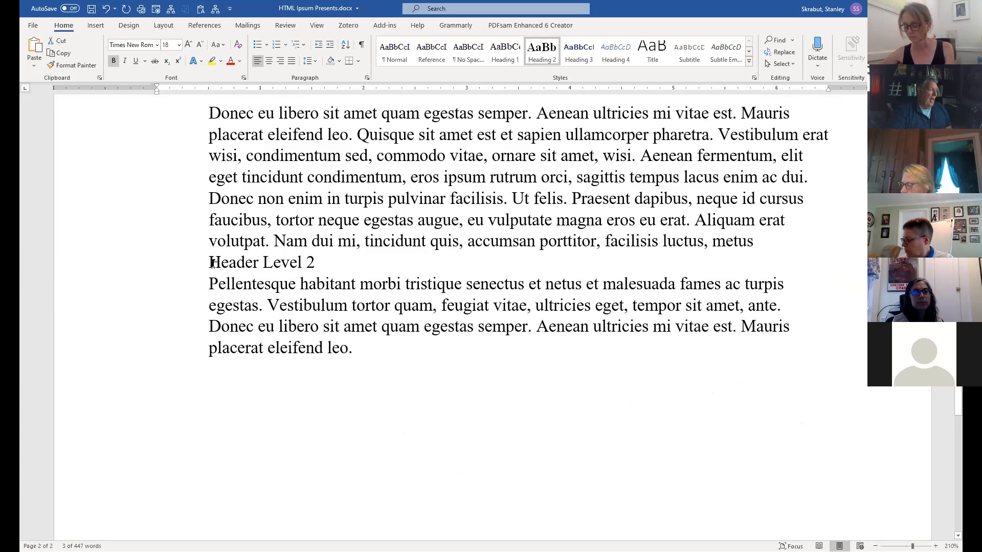
left_click_drag(213, 263, 349, 265)
left_click(544, 61)
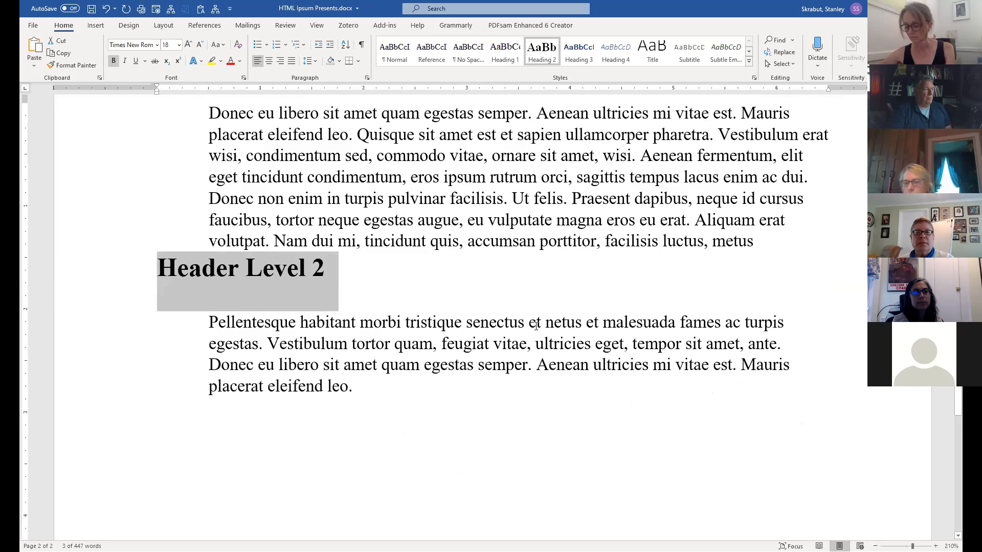
scroll(538, 328, "up", 10)
scroll(538, 327, "up", 10)
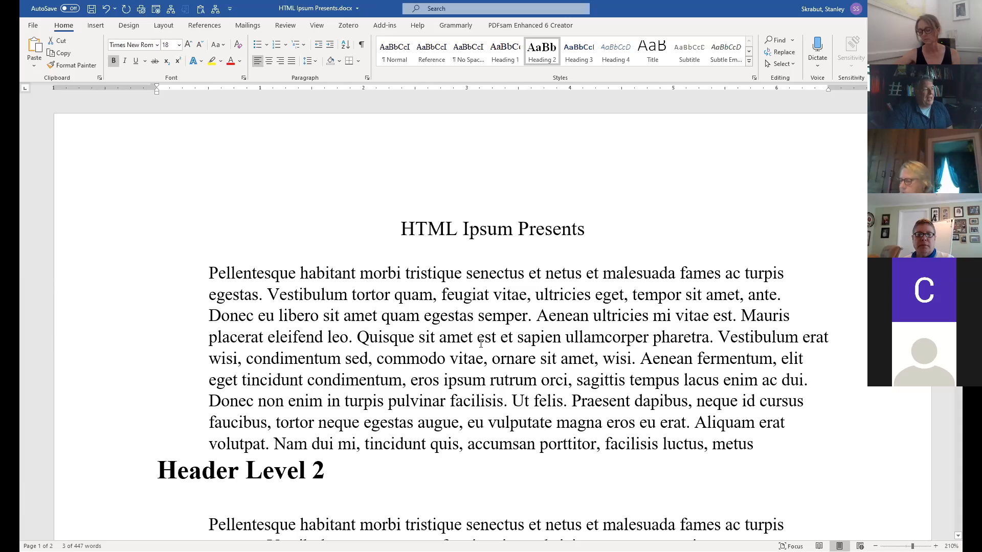
left_click_drag(404, 230, 612, 215)
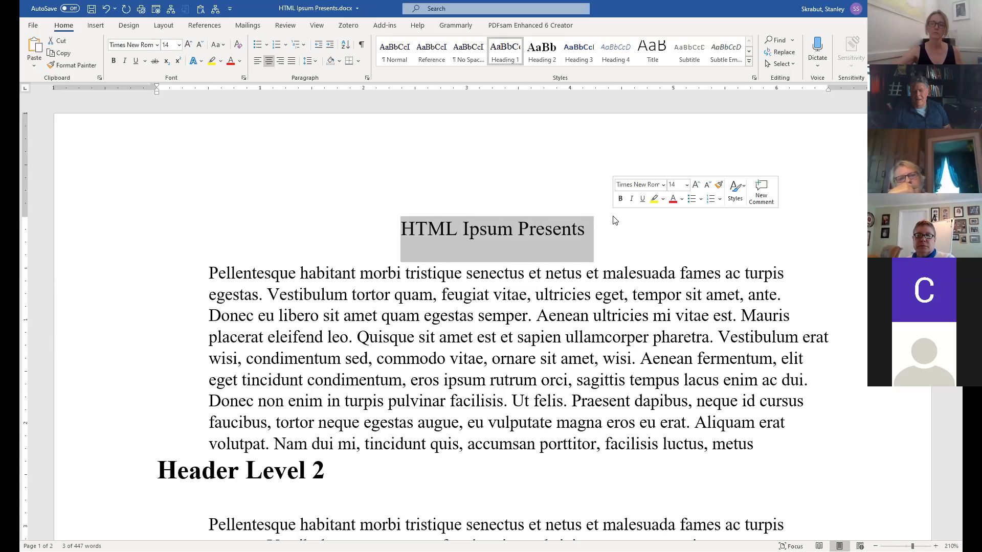
Color the 'HTML Ipsum Presents' title blue, align it left, and size it 18 pt.
left_click(406, 228)
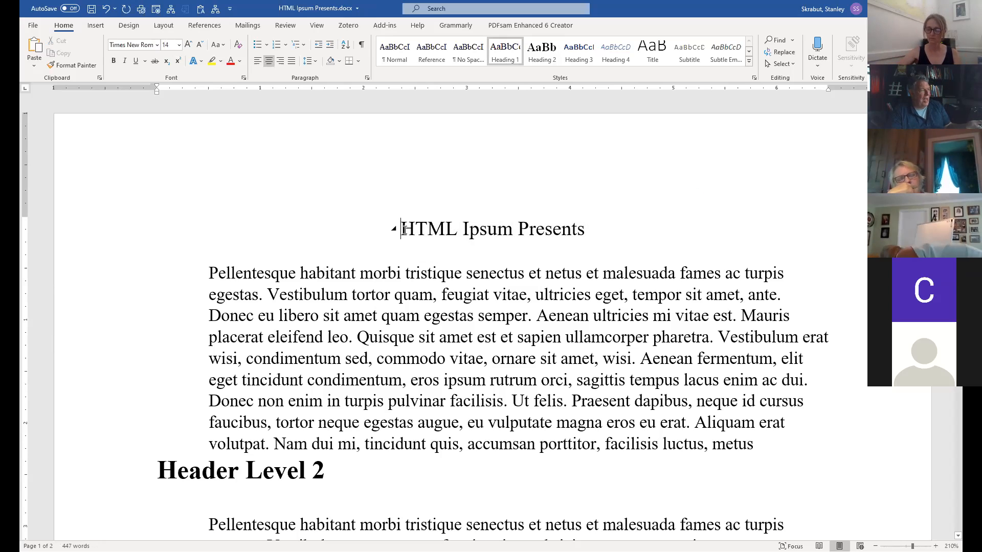
triple_click(524, 229)
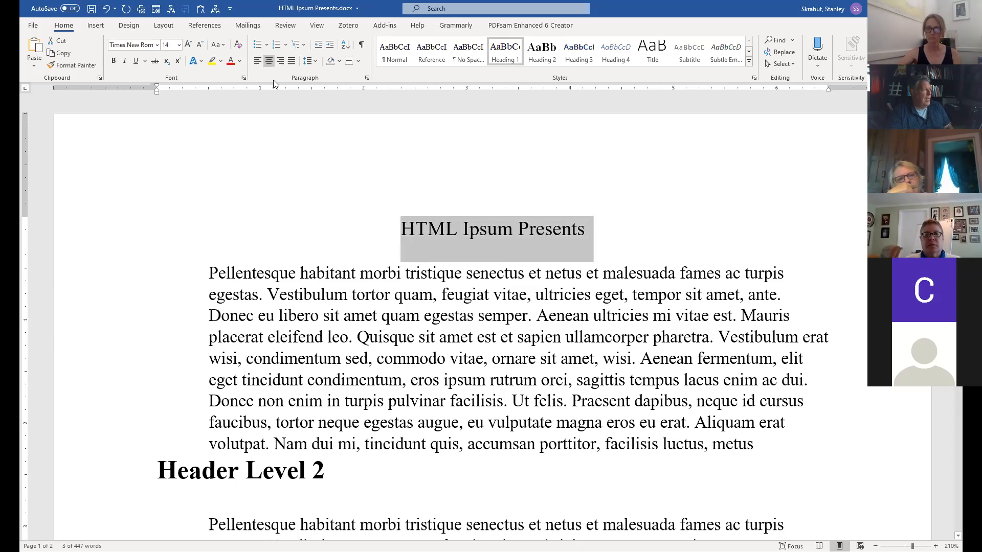
left_click(241, 63)
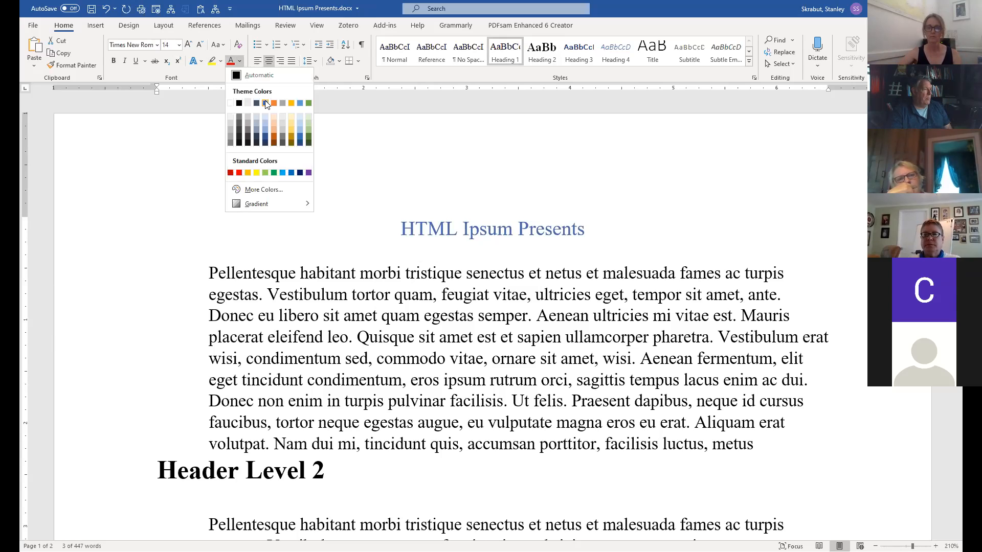
left_click(267, 104)
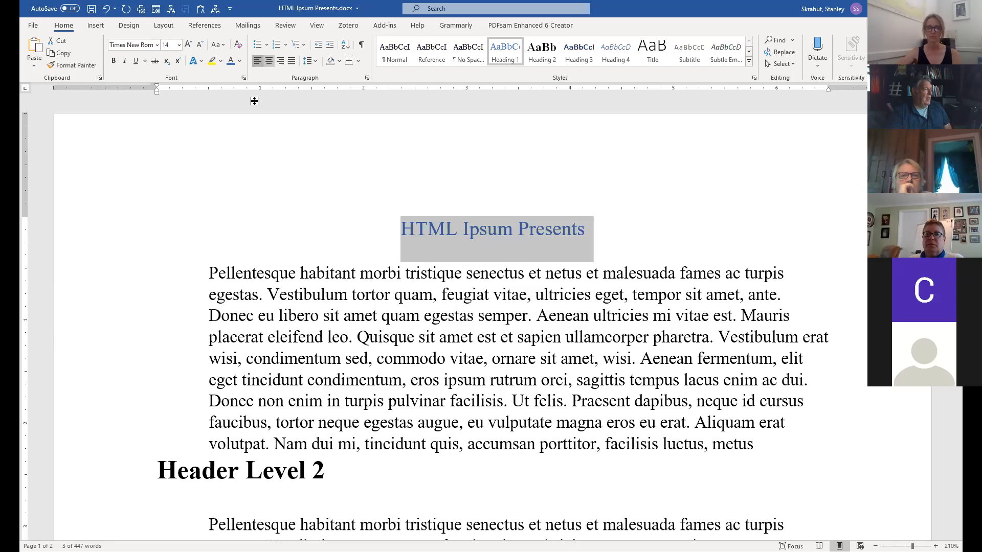
left_click(259, 64)
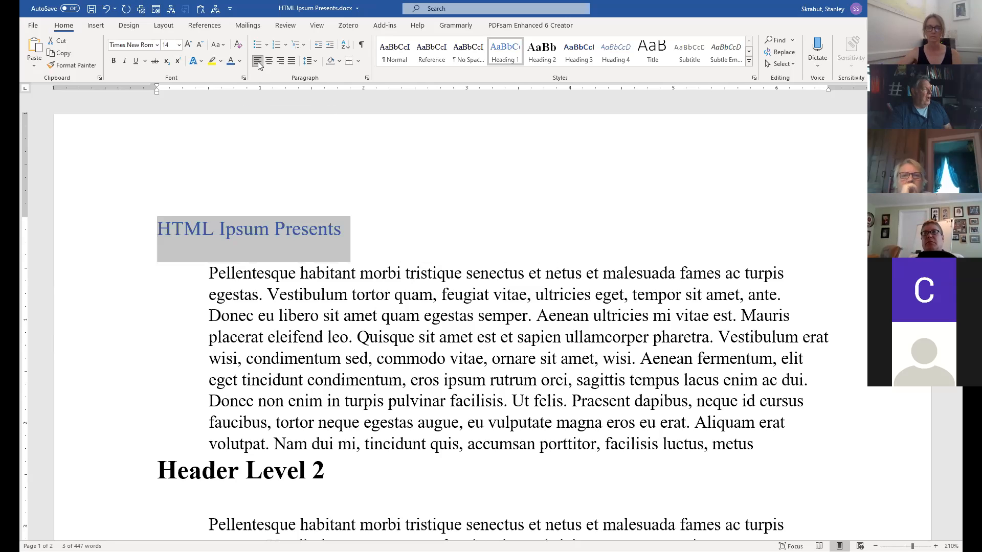
left_click(180, 45)
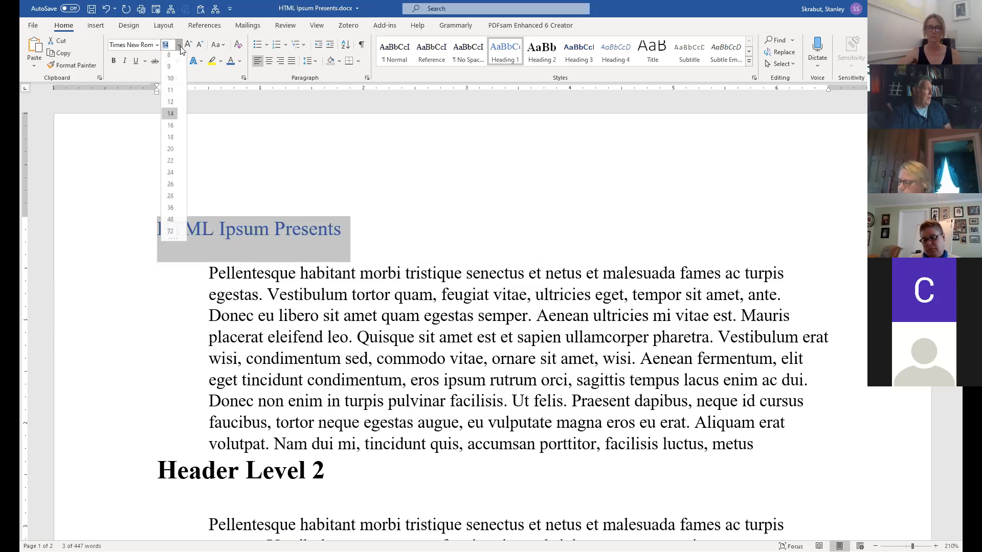
left_click(168, 139)
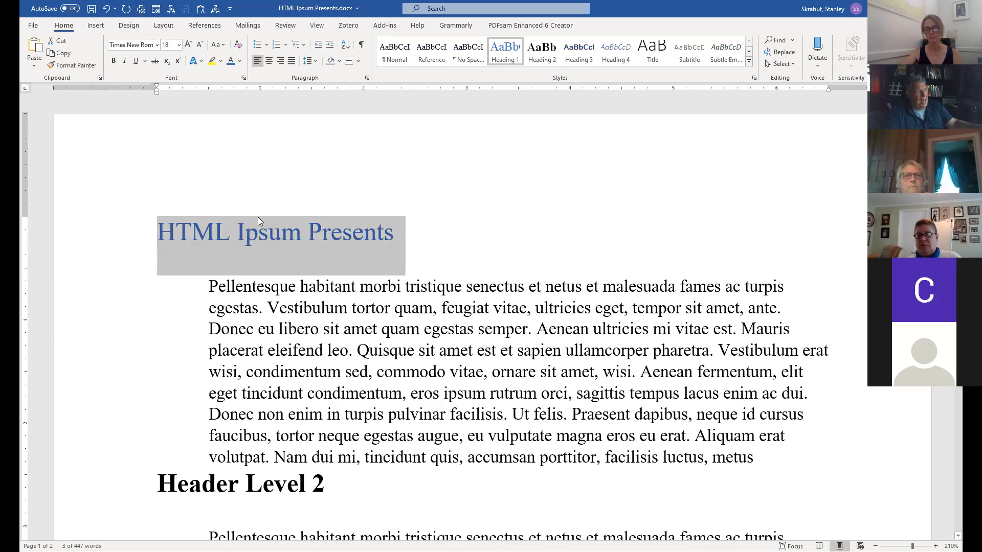
Update Heading 1 to match the blue 18 pt title, then check the Links heading.
right_click(507, 51)
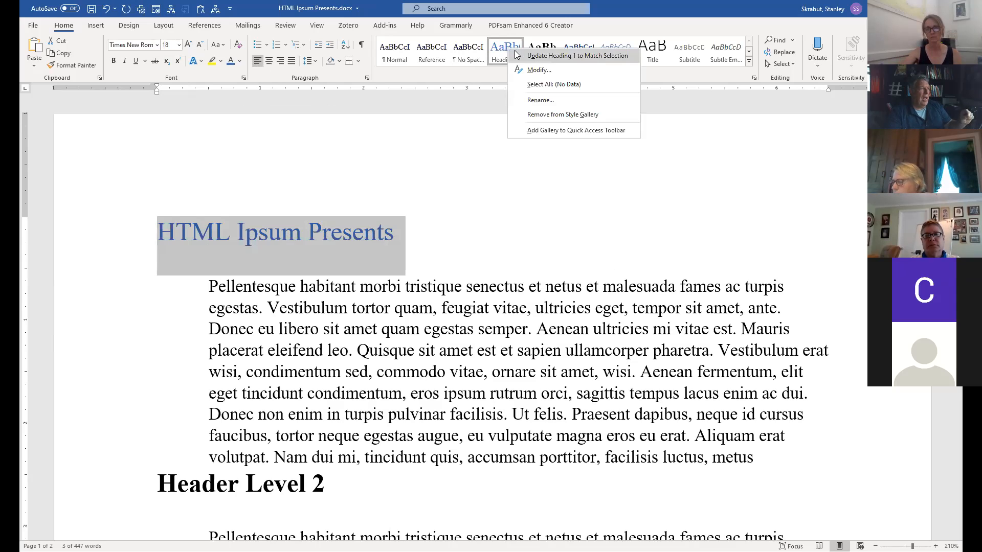
left_click(576, 56)
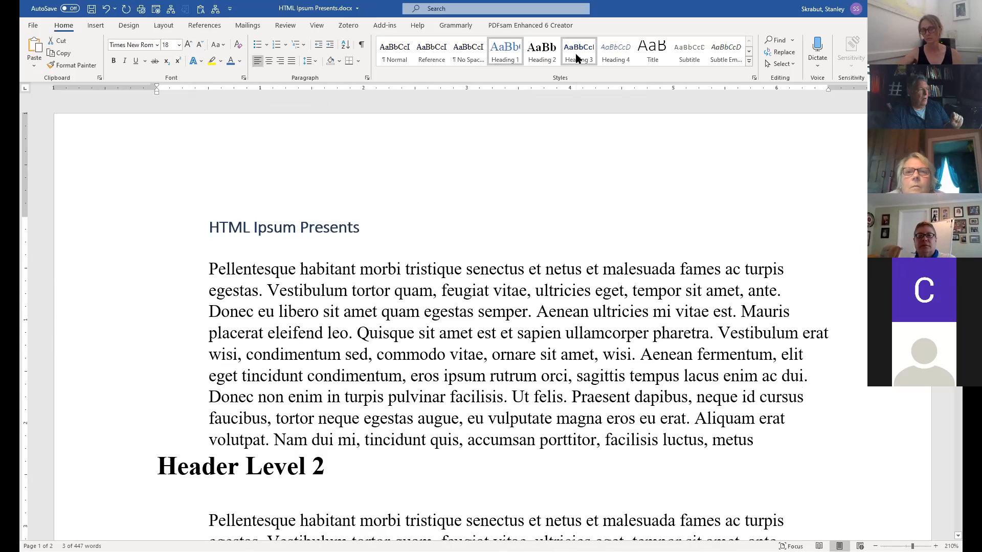
key("ctrl+z")
left_click(480, 329)
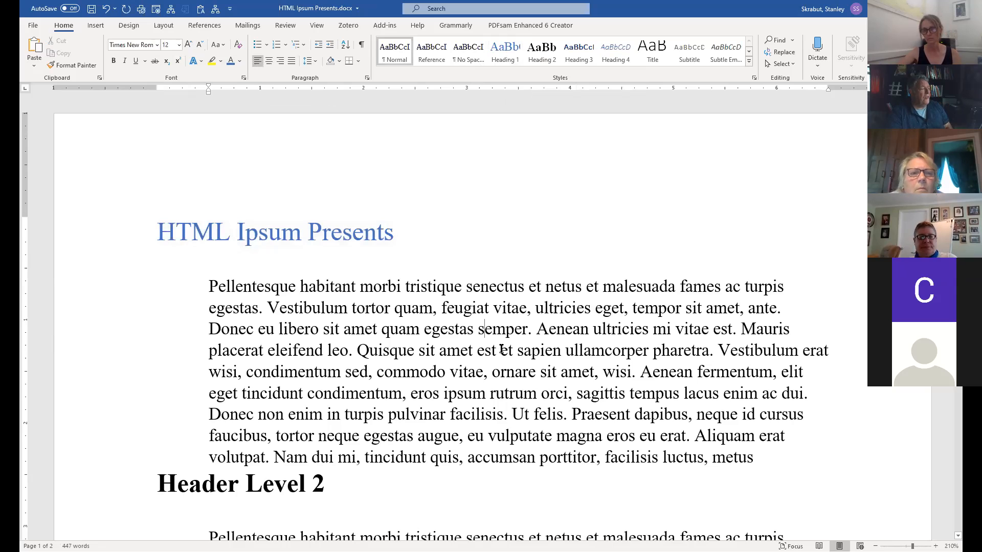
scroll(502, 351, "down", 15)
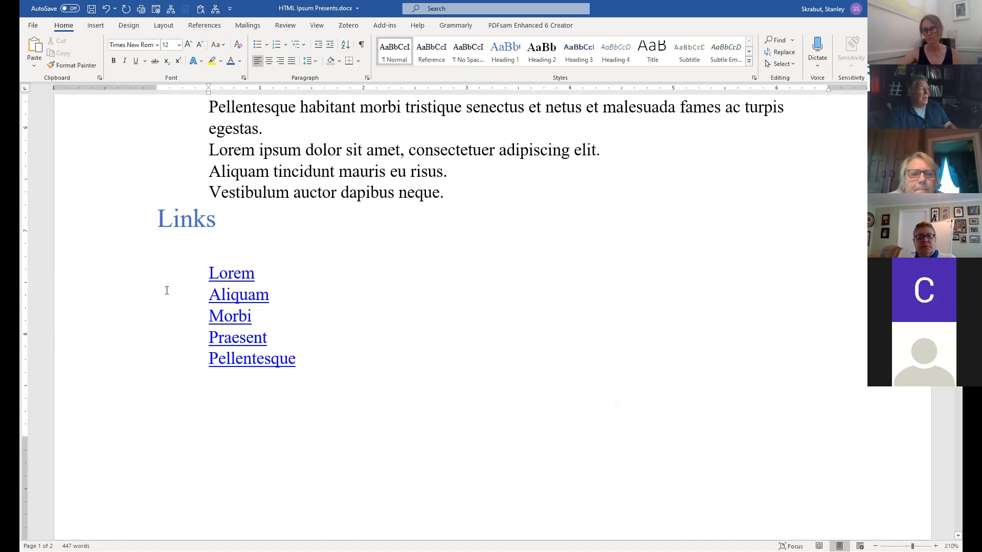
left_click_drag(162, 219, 232, 218)
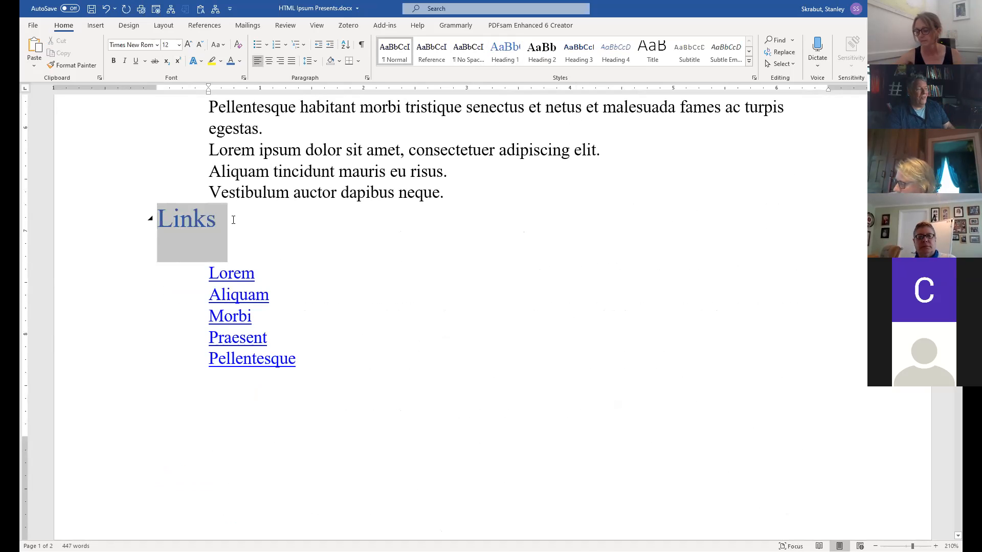
scroll(544, 330, "up", 2)
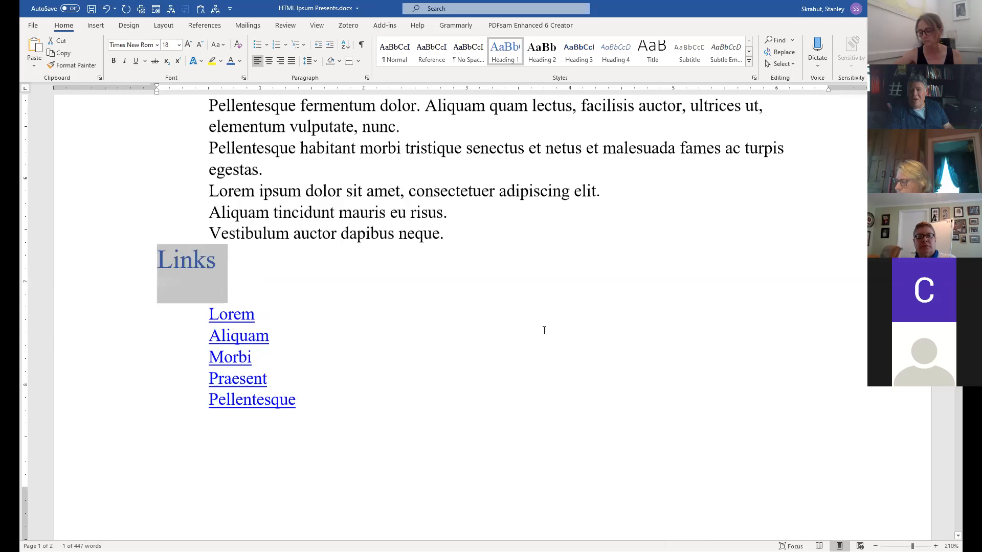
scroll(474, 314, "up", 13)
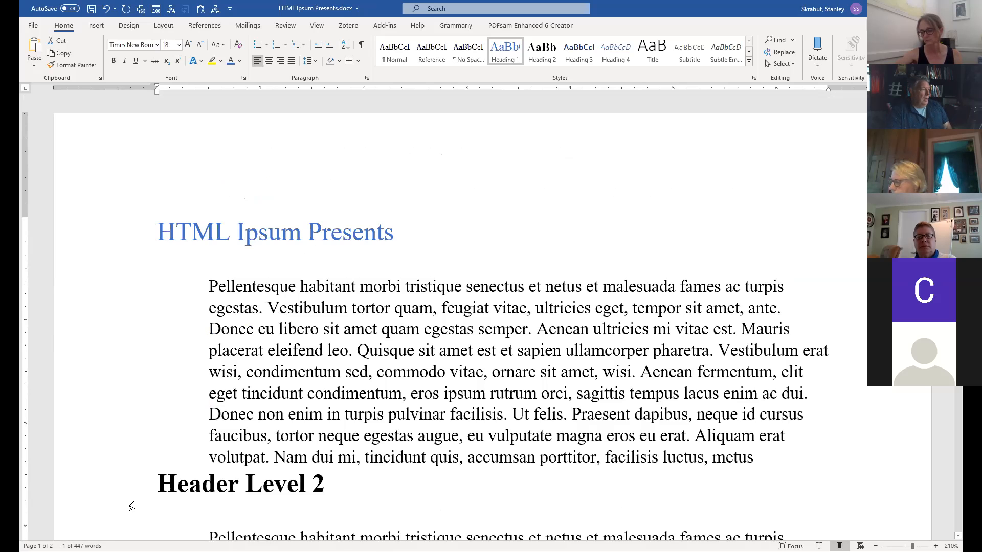
Format 'Header Level 2' as 14 pt Algerian, indented to the body text, with space before.
scroll(162, 264, "down", 5)
left_click_drag(160, 231, 361, 233)
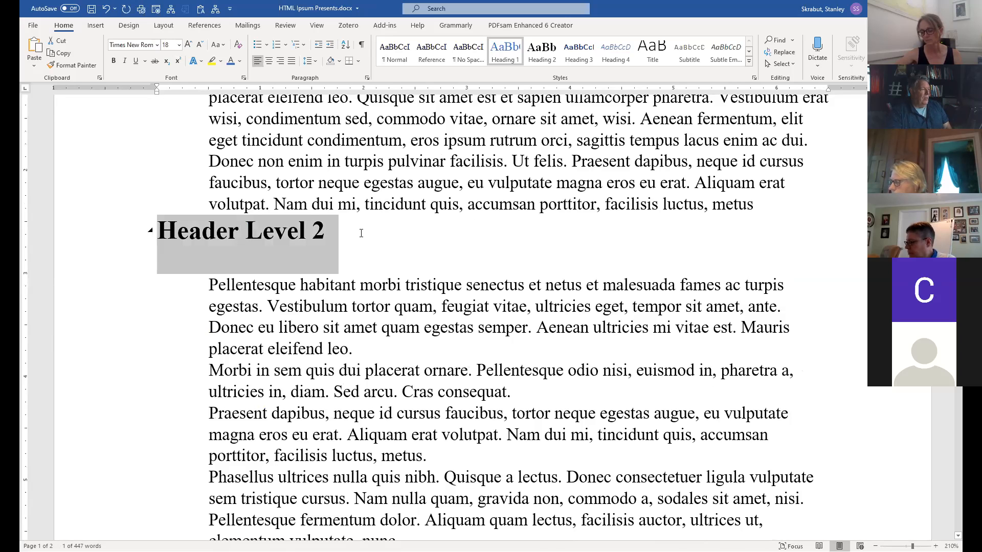
left_click(179, 45)
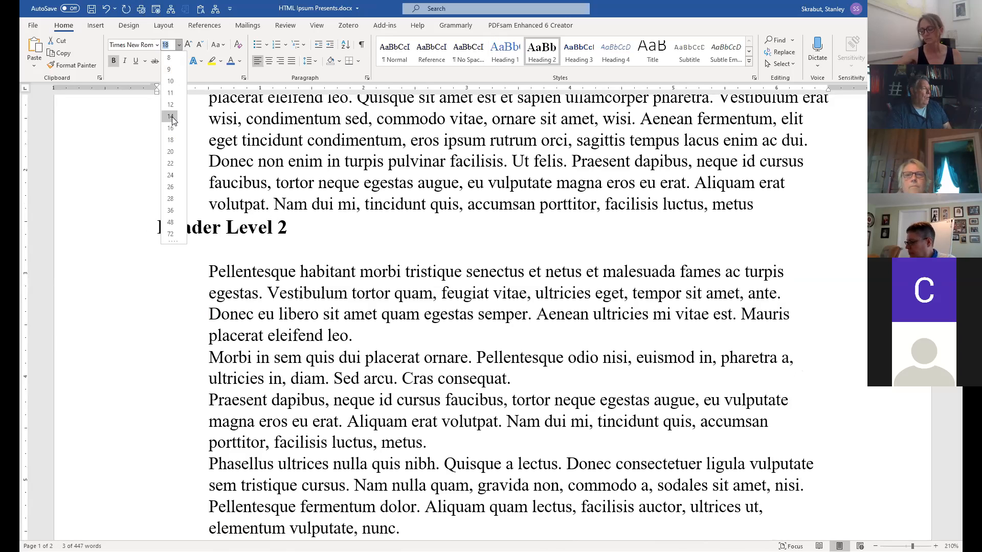
left_click(172, 117)
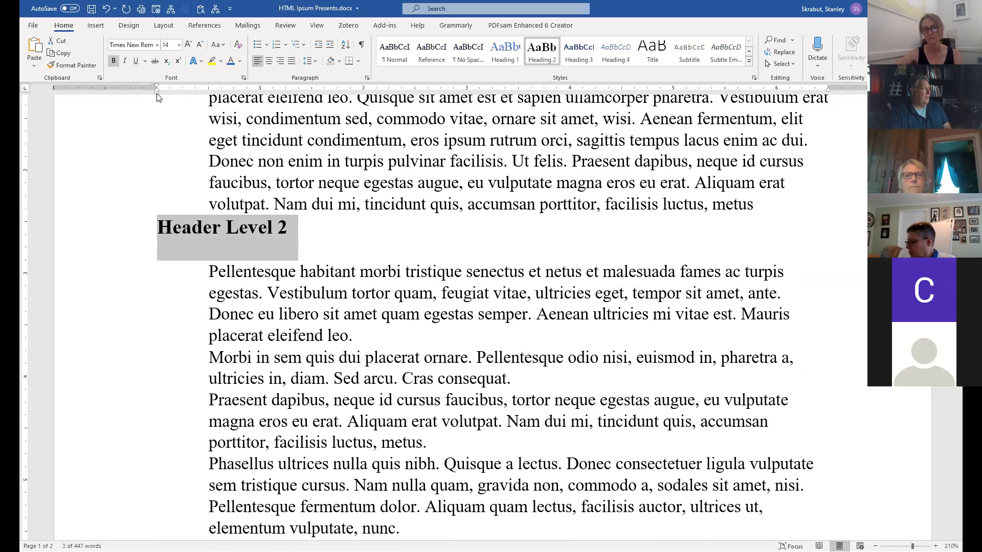
left_click_drag(157, 94, 211, 95)
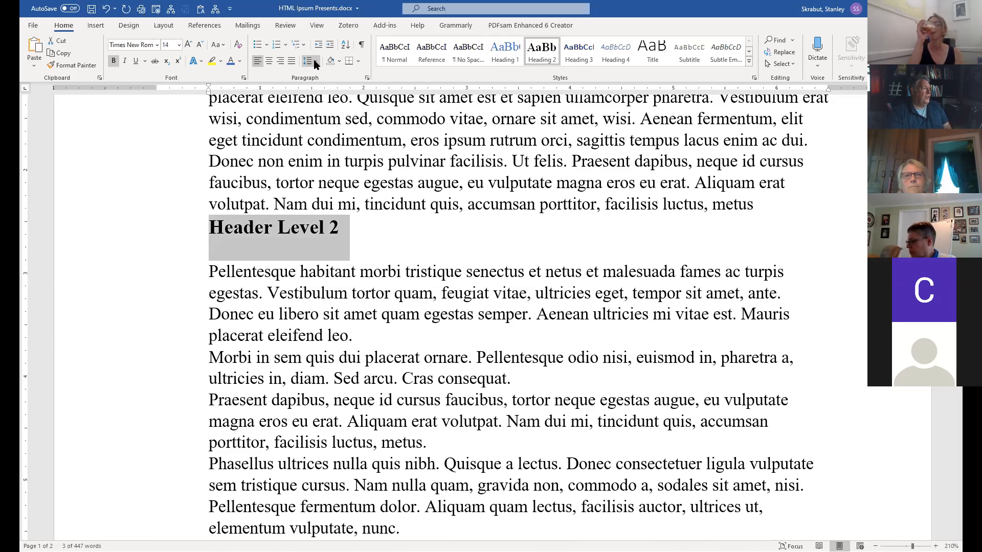
left_click(308, 60)
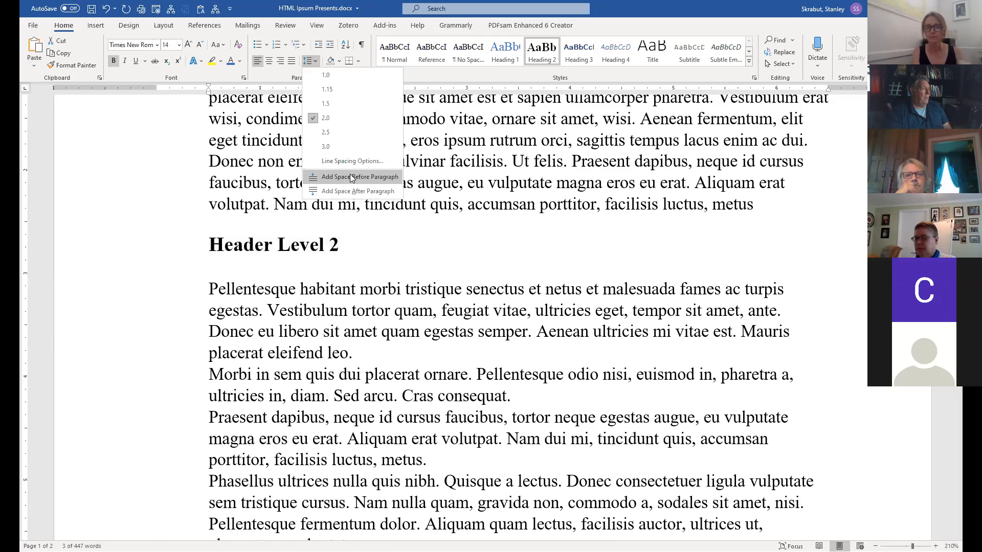
left_click(349, 177)
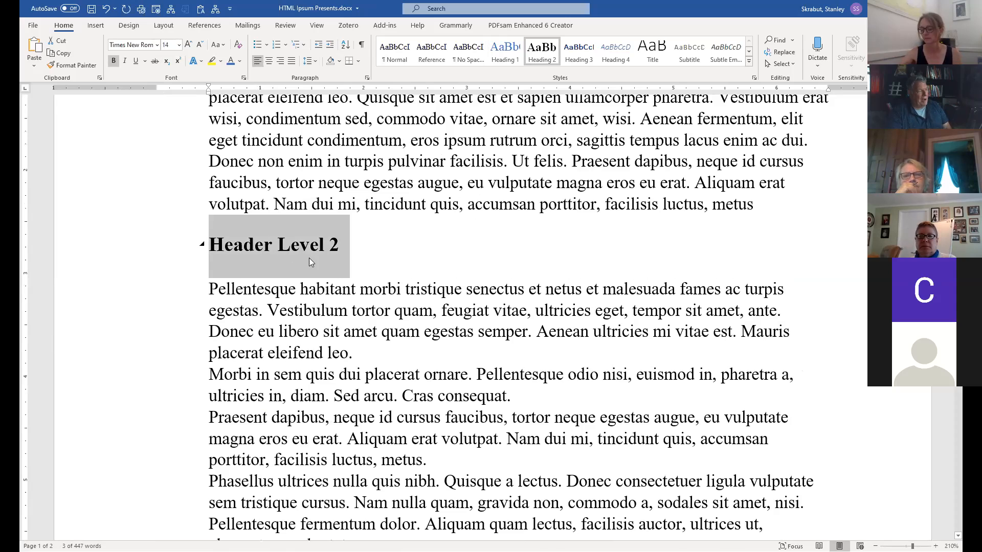
left_click(156, 49)
left_click(153, 233)
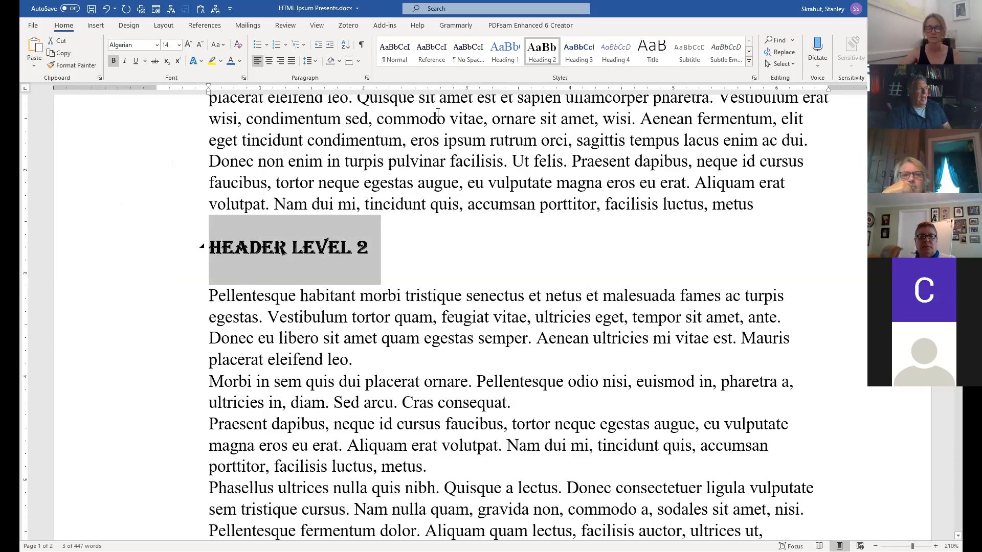
Update Heading 2 to match so both 'Header Level 2' headings show 14 pt Algerian.
right_click(543, 50)
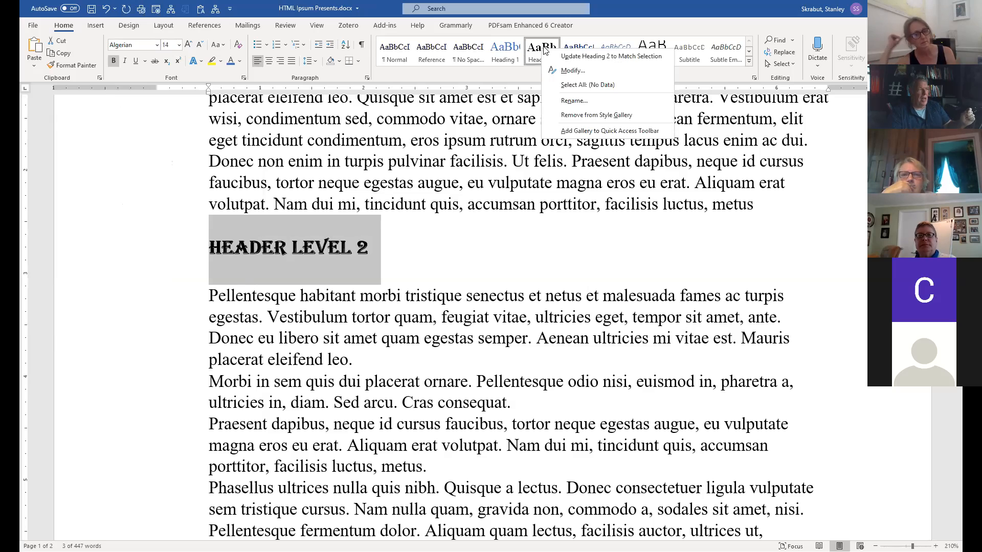
left_click(613, 57)
left_click(446, 306)
scroll(446, 306, "down", 5)
scroll(446, 306, "down", 10)
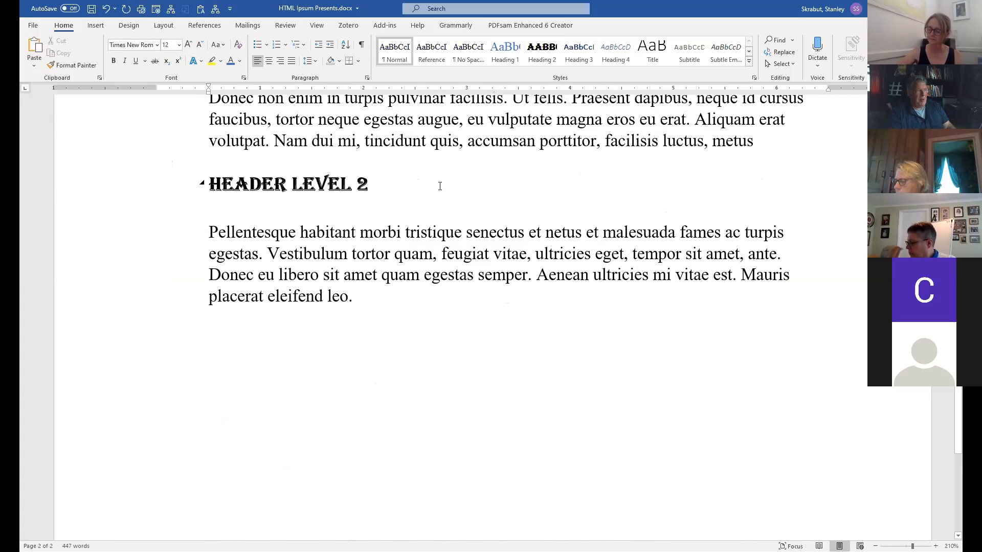
scroll(523, 200, "up", 20)
scroll(522, 200, "up", 6)
scroll(523, 200, "down", 5)
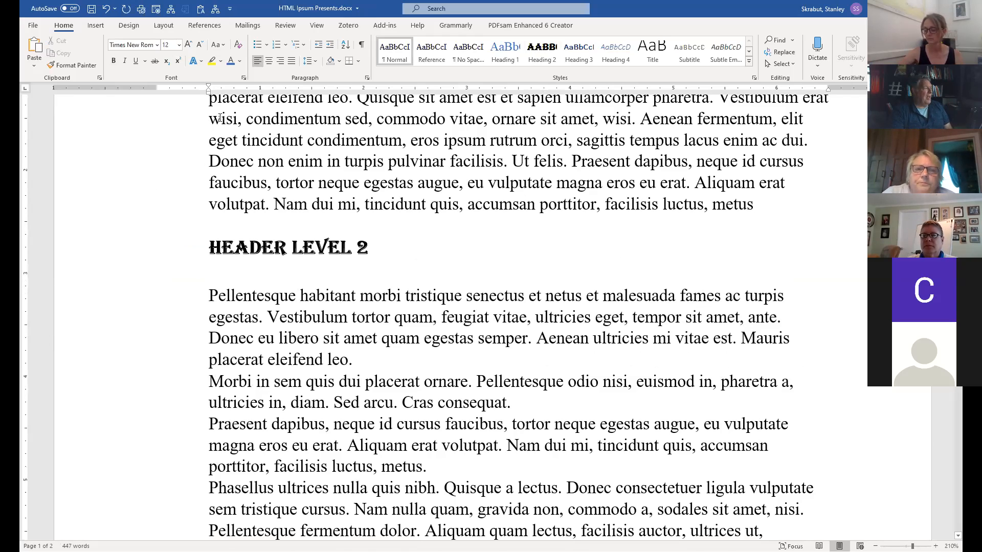
Turn on the Navigation Pane and jump through the headings, ending on the first 'HTML Ipsum Presents'.
left_click(317, 27)
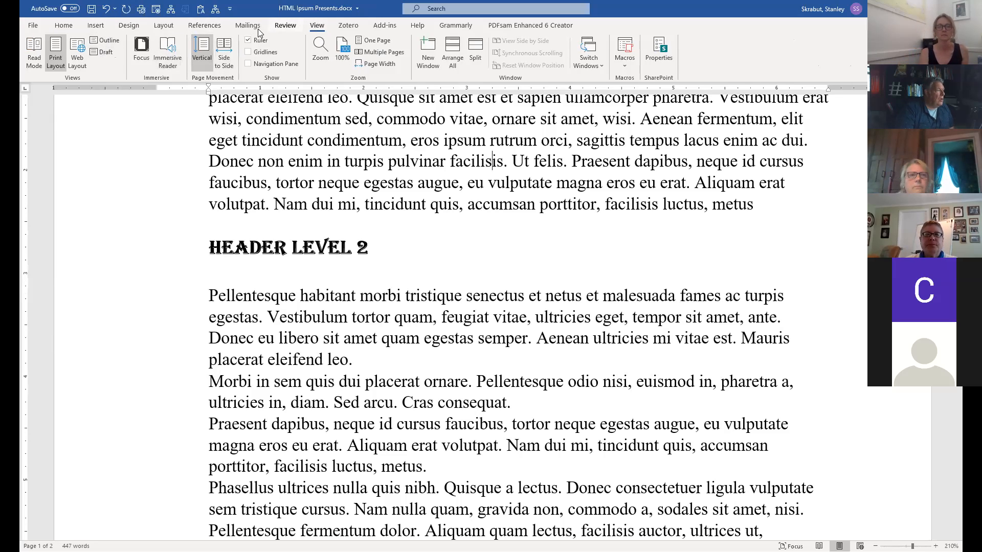
left_click(249, 64)
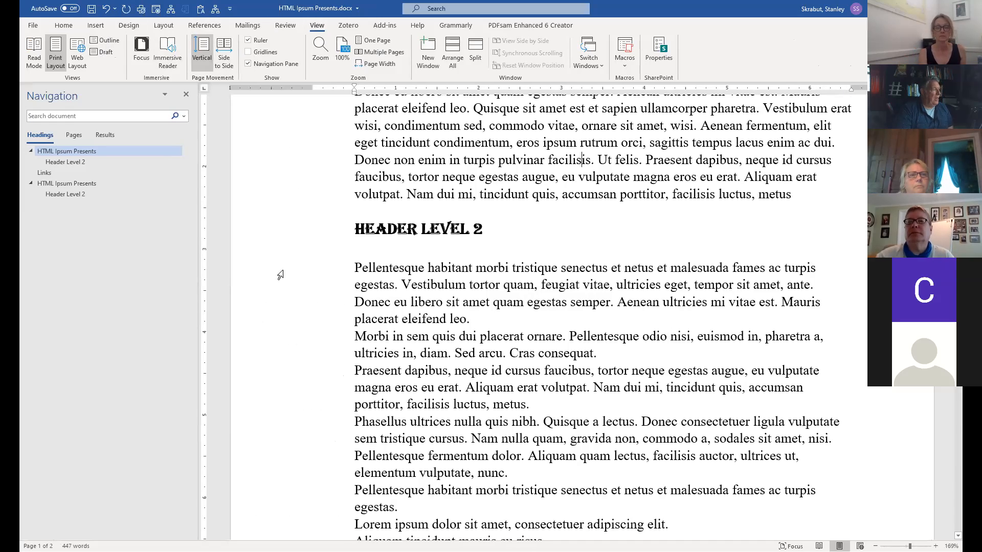
left_click(56, 184)
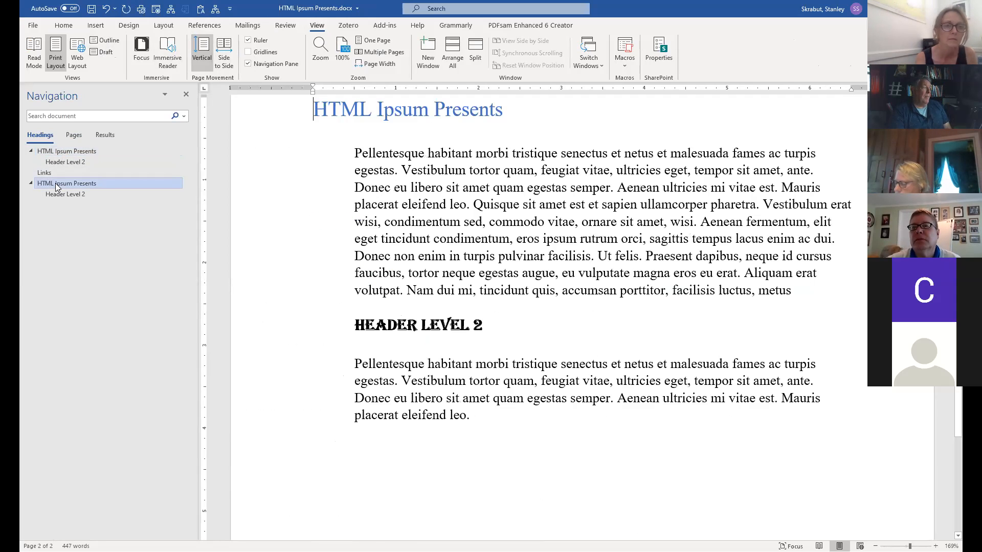
left_click(57, 162)
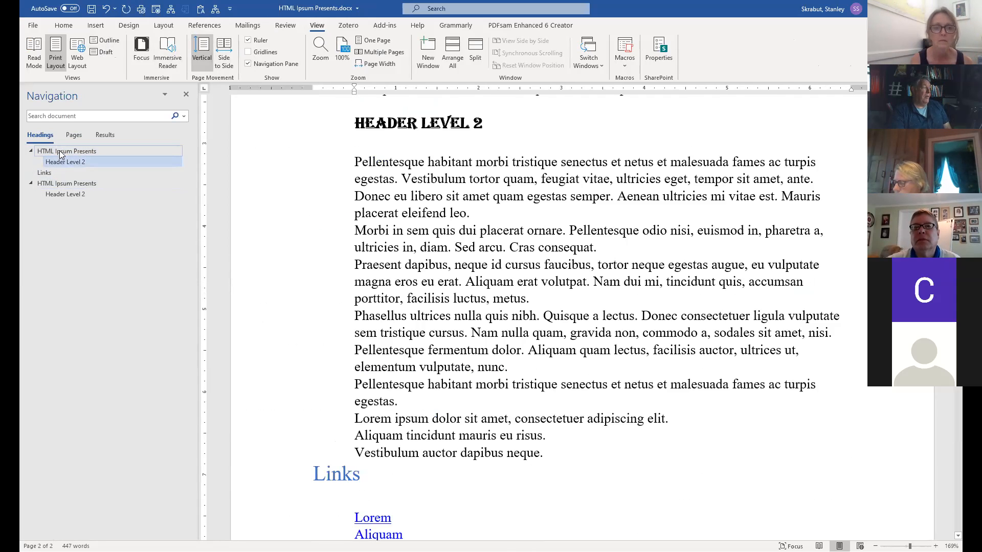
left_click(60, 150)
left_click(64, 195)
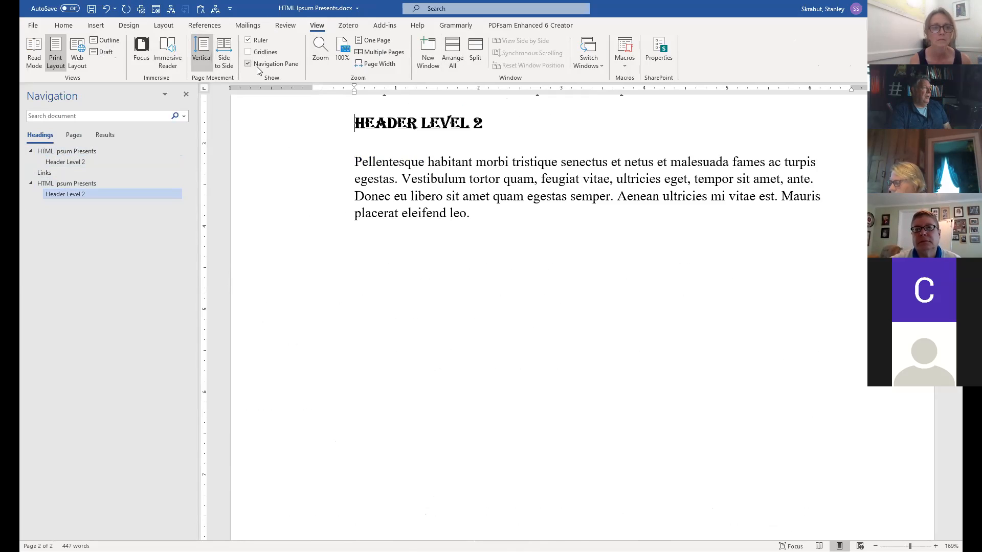
left_click(62, 151)
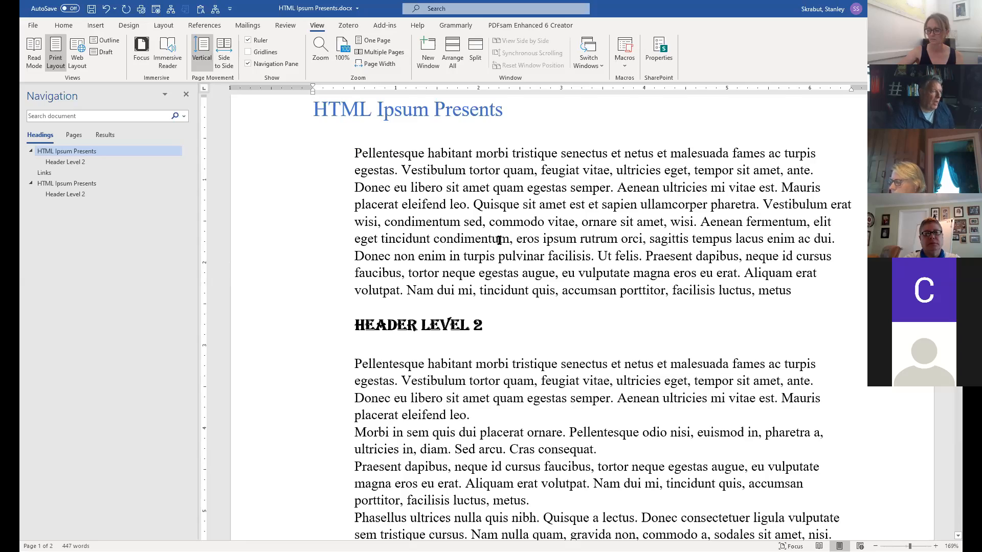
Insert a paragraph break just before the Links heading to push it down.
scroll(499, 238, "down", 5)
scroll(502, 244, "up", 4)
scroll(502, 244, "down", 5)
scroll(502, 244, "up", 6)
scroll(503, 244, "down", 5)
scroll(503, 244, "up", 5)
scroll(504, 244, "down", 12)
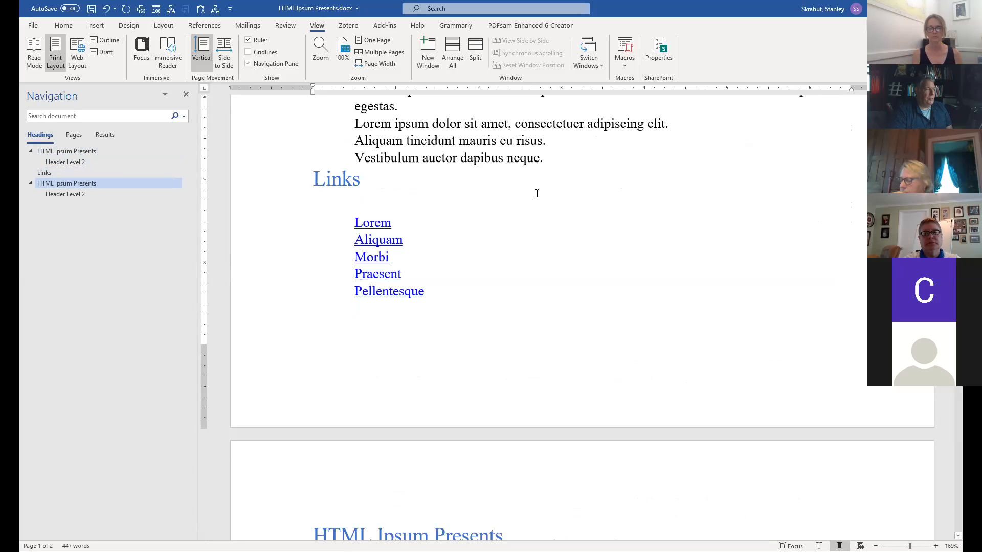
left_click(560, 159)
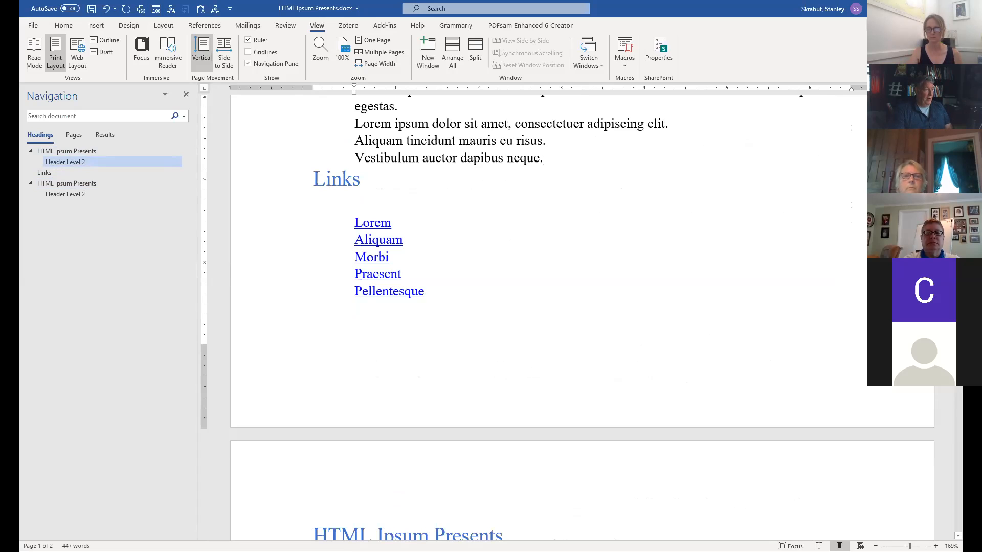
key("Return")
key("Return")
key("Return")
key("Return")
key("Return")
key("Return")
key("Return")
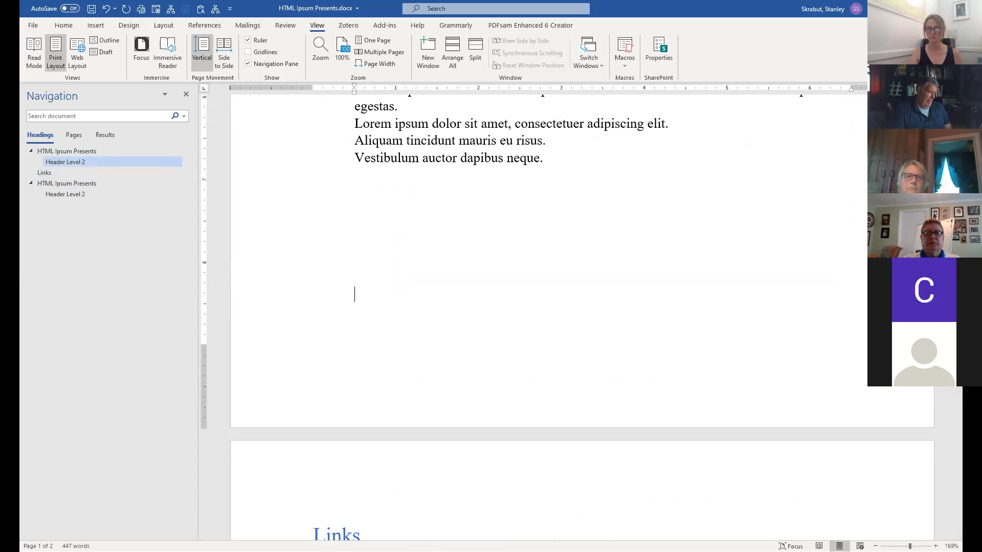
scroll(534, 187, "down", 3)
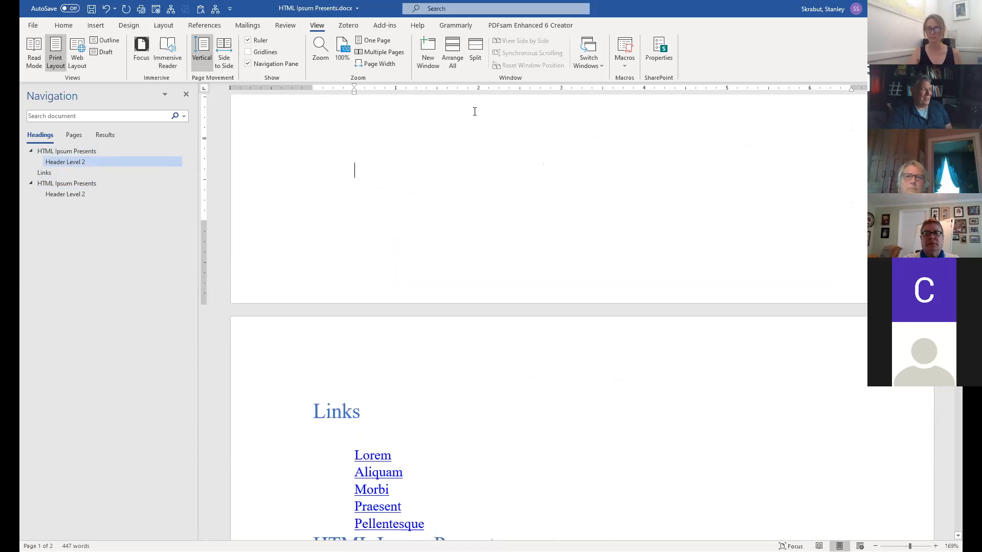
key("Down")
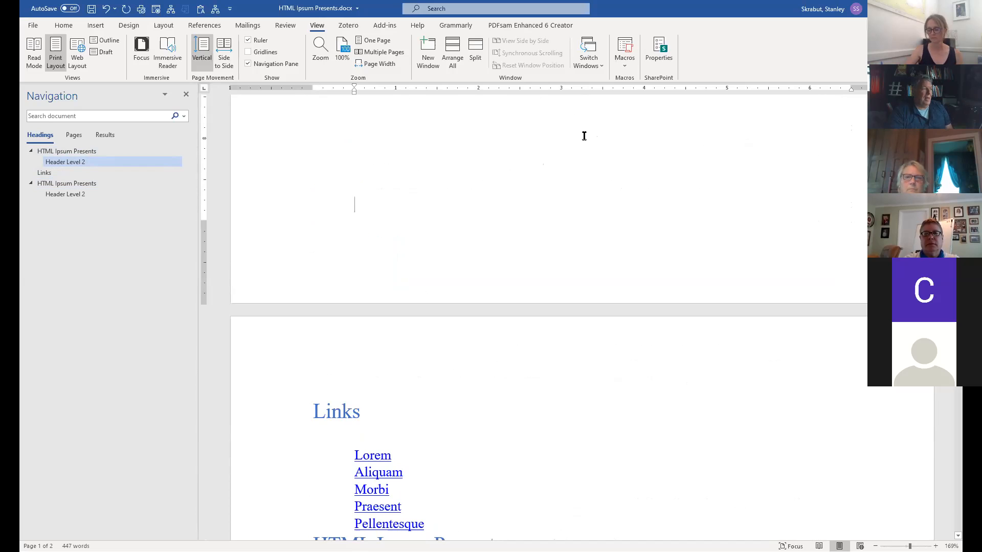
Delete the empty paragraphs below 'Vestibulum auctor dapibus neque.' so Links follows the body text.
scroll(546, 171, "up", 2)
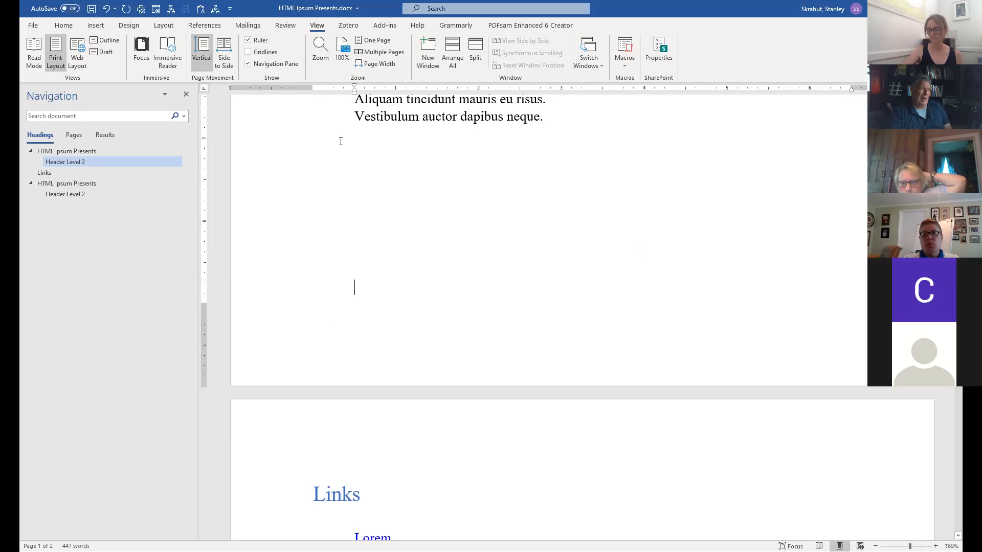
left_click_drag(550, 116, 357, 285)
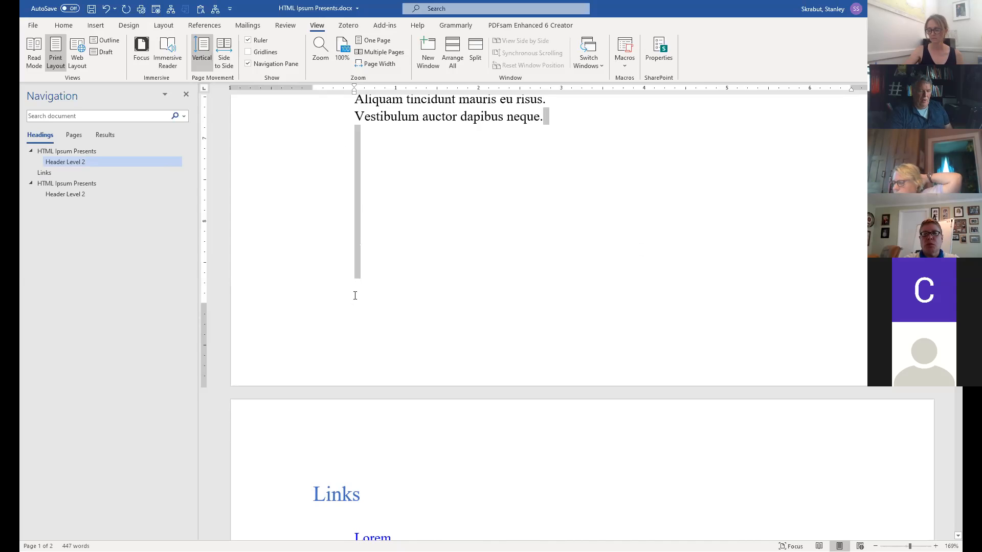
key("Delete")
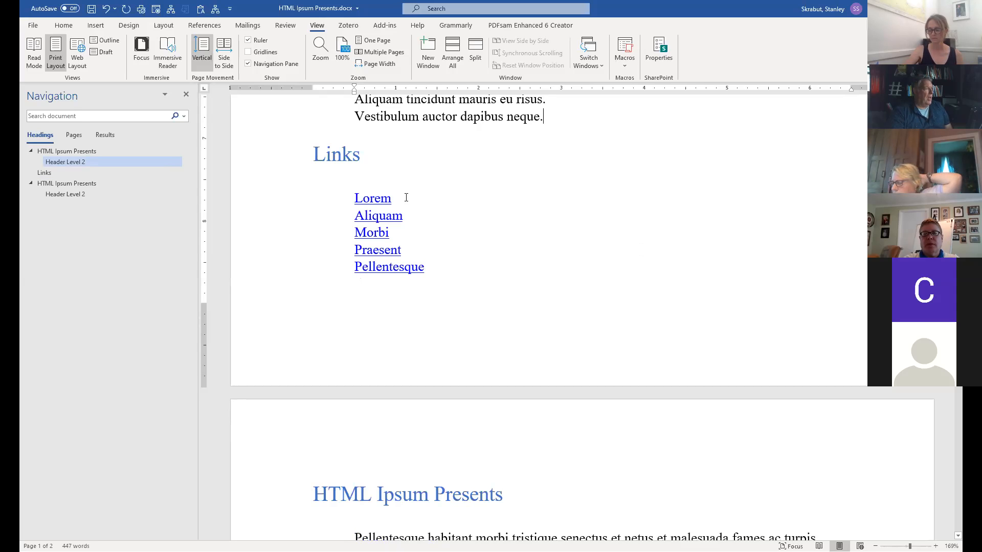
left_click(63, 25)
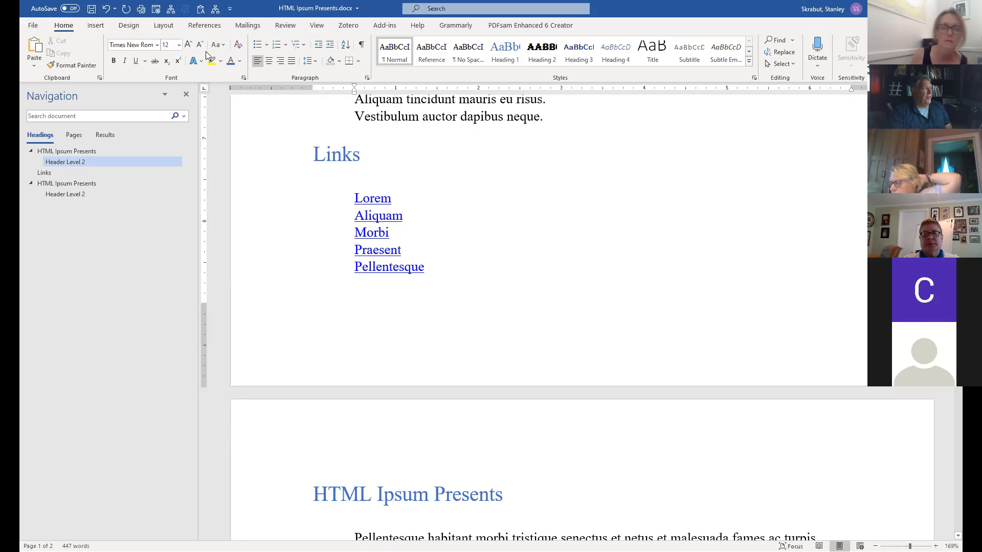
left_click(94, 27)
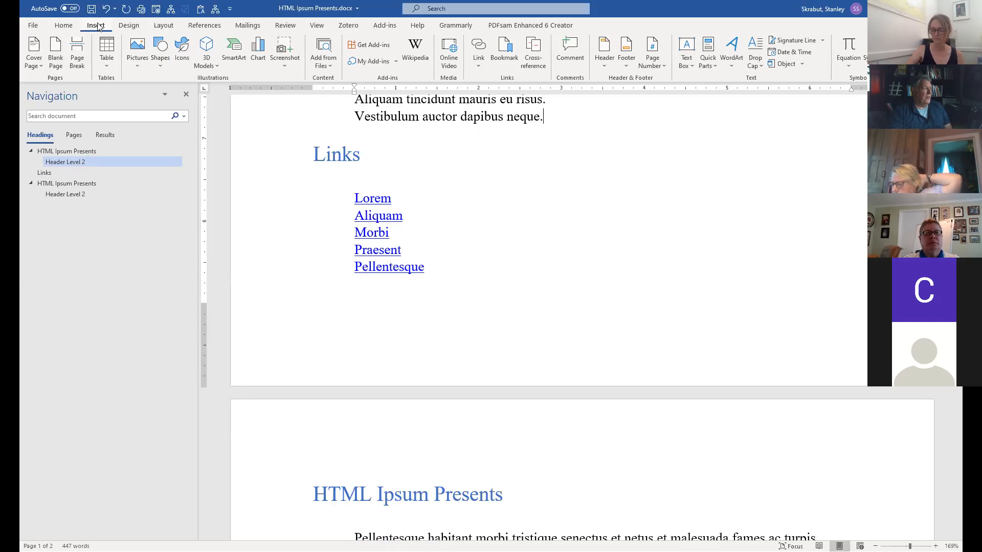
left_click(312, 154)
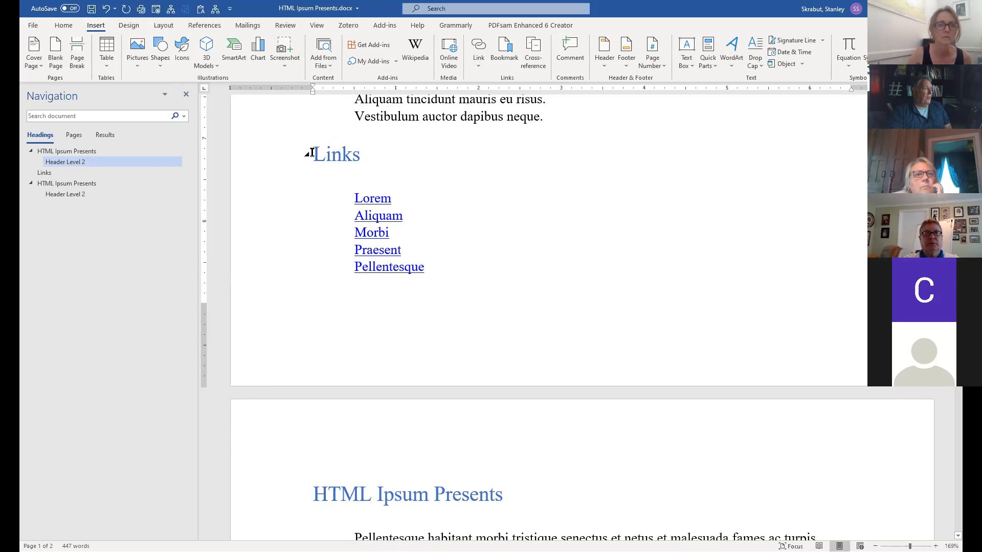
left_click(78, 49)
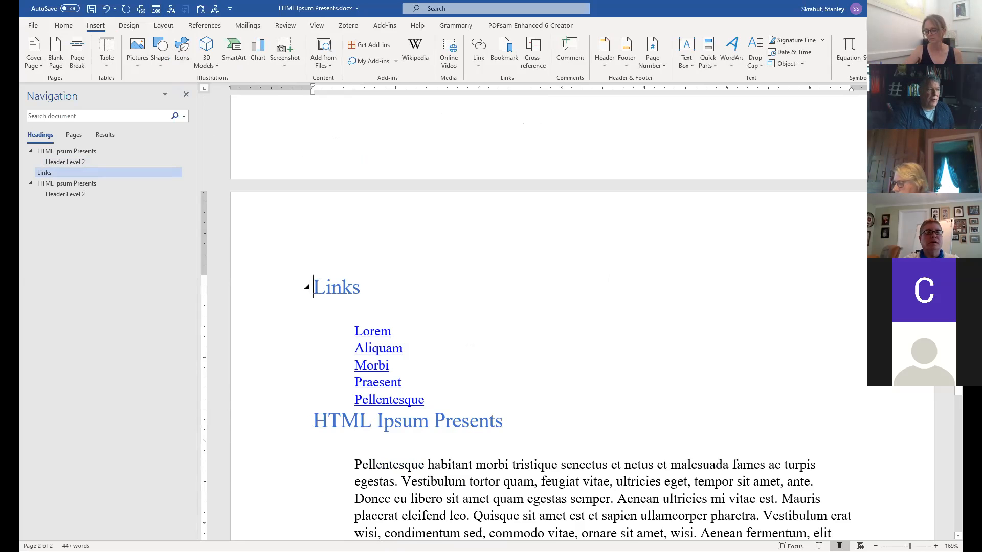
scroll(606, 279, "up", 10)
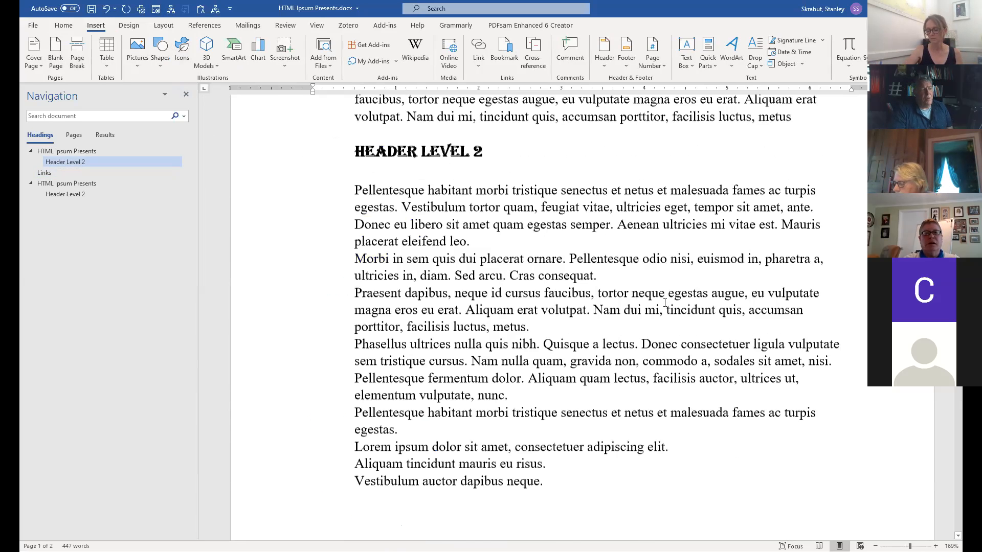
scroll(664, 302, "up", 3)
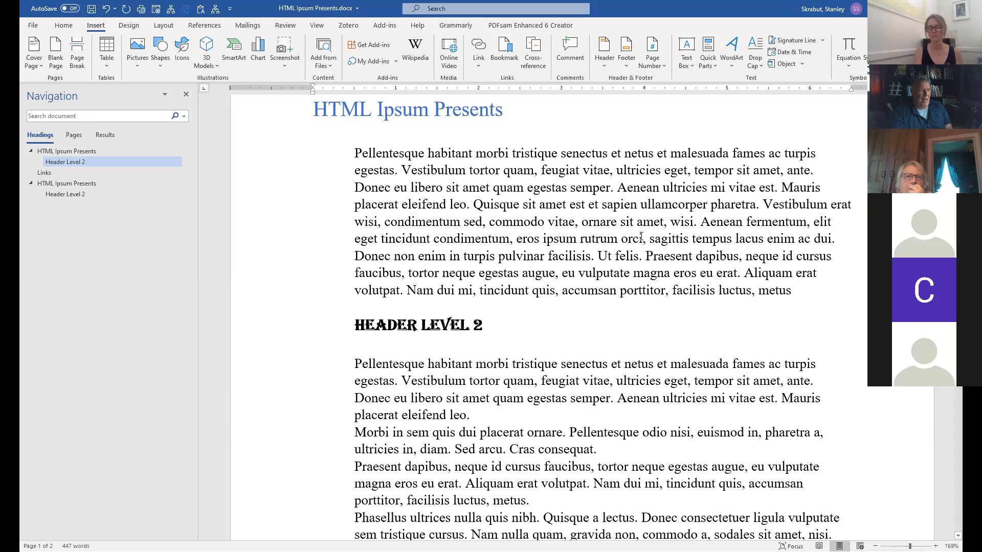
scroll(709, 253, "down", 20)
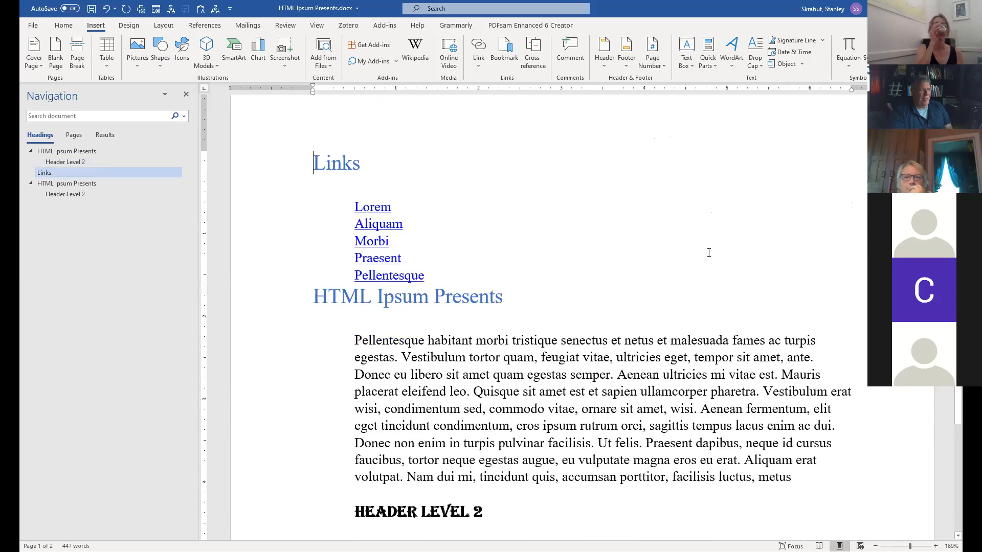
scroll(709, 252, "down", 5)
scroll(709, 253, "up", 5)
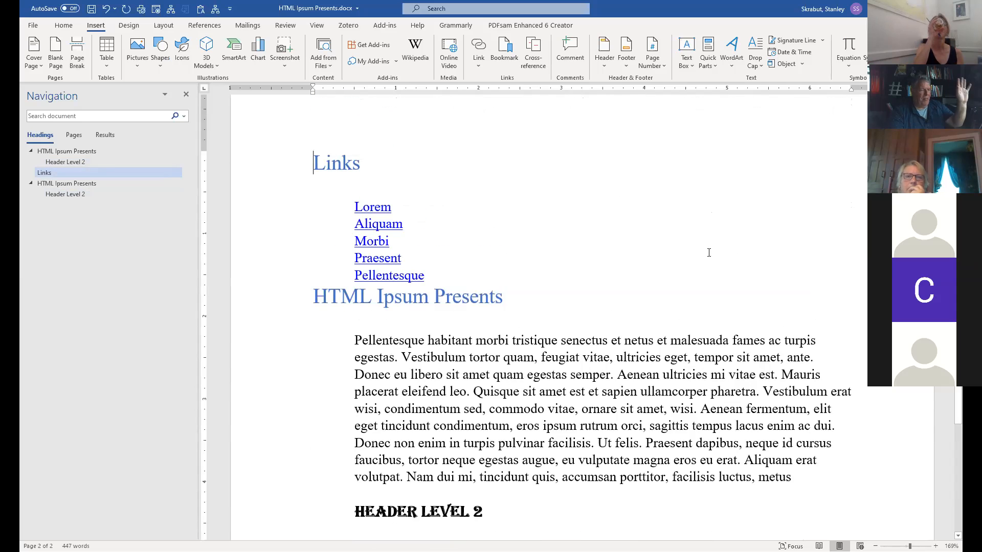
scroll(709, 253, "down", 4)
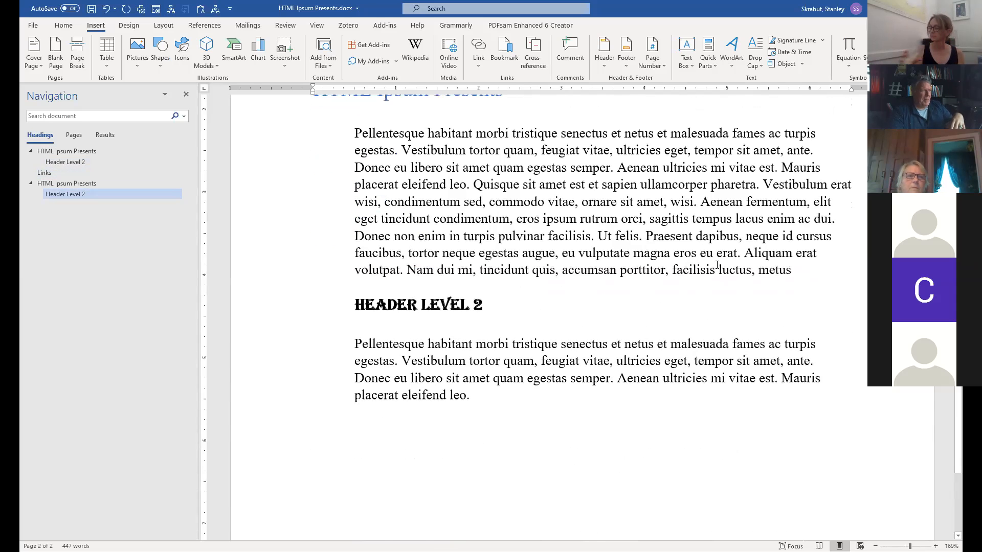
scroll(717, 264, "up", 5)
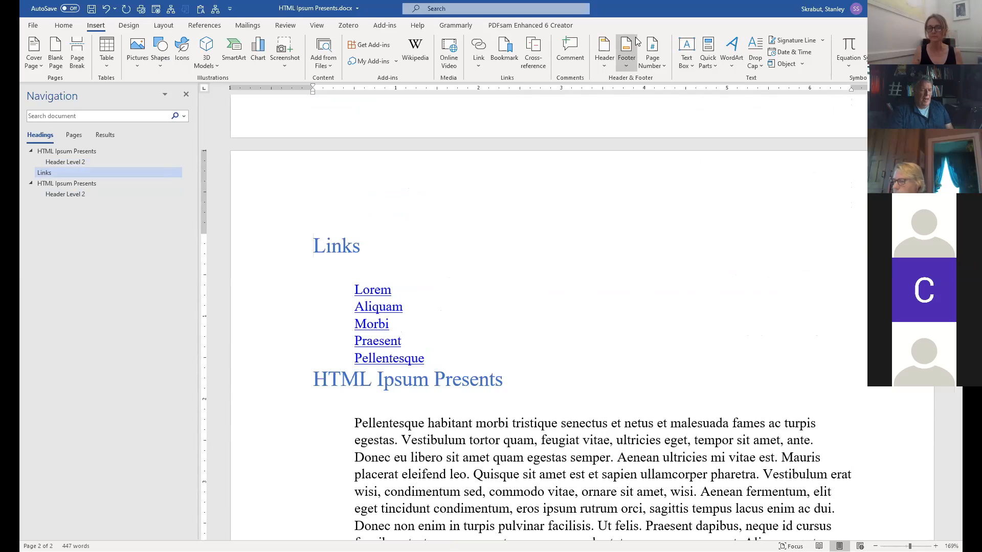
key("ctrl+shift+n")
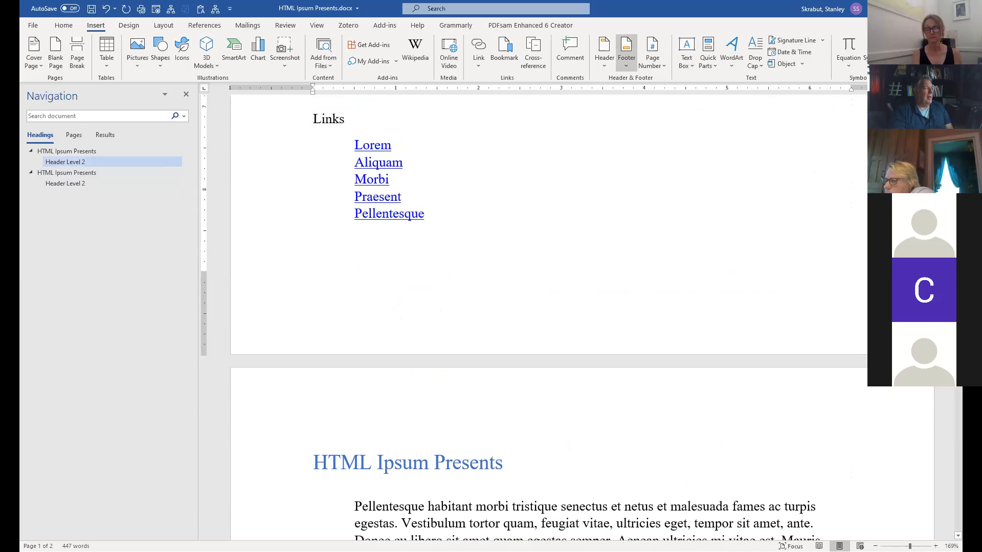
left_click(63, 25)
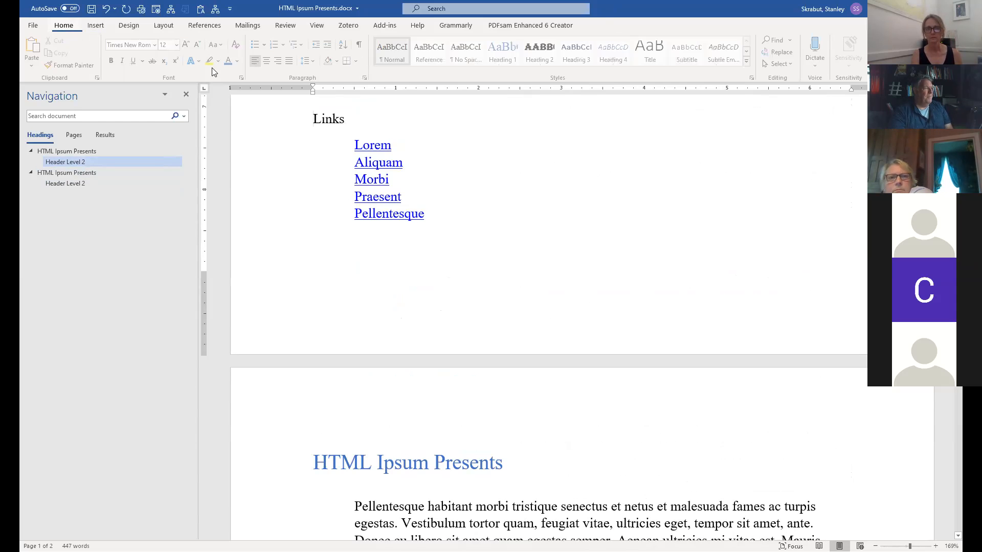
left_click(504, 51)
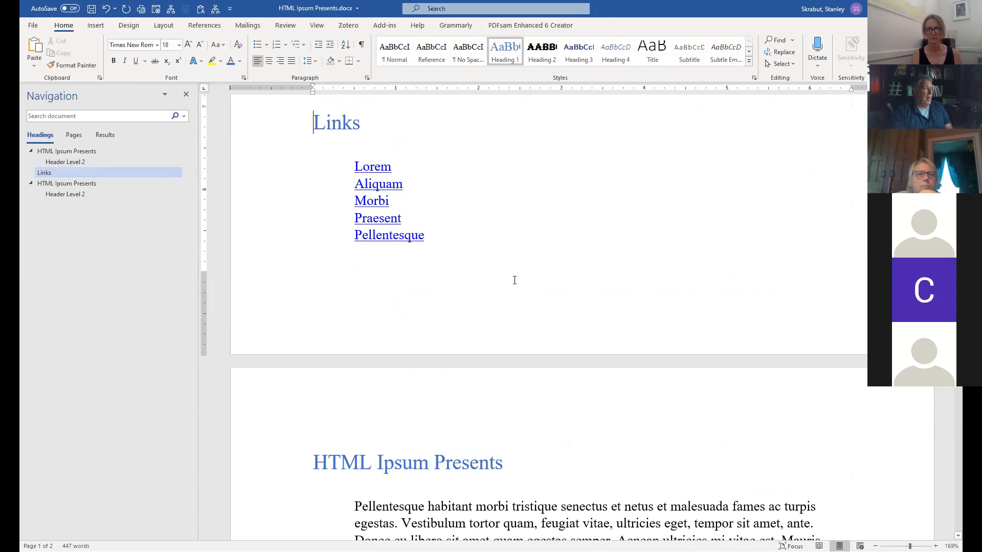
scroll(515, 280, "up", 5)
scroll(474, 187, "up", 2)
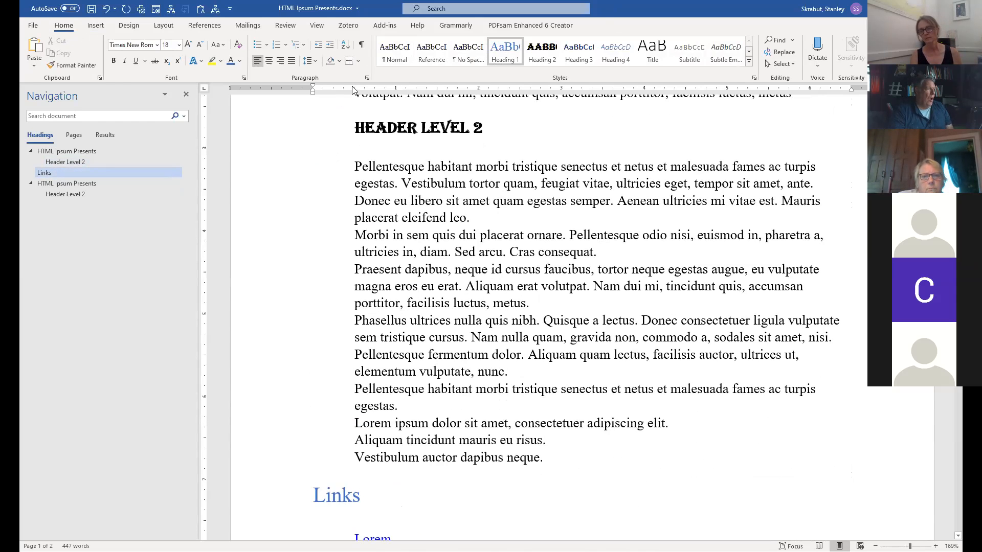
Apply the Normal style to all the paragraphs under HEADER LEVEL 2.
left_click(355, 167)
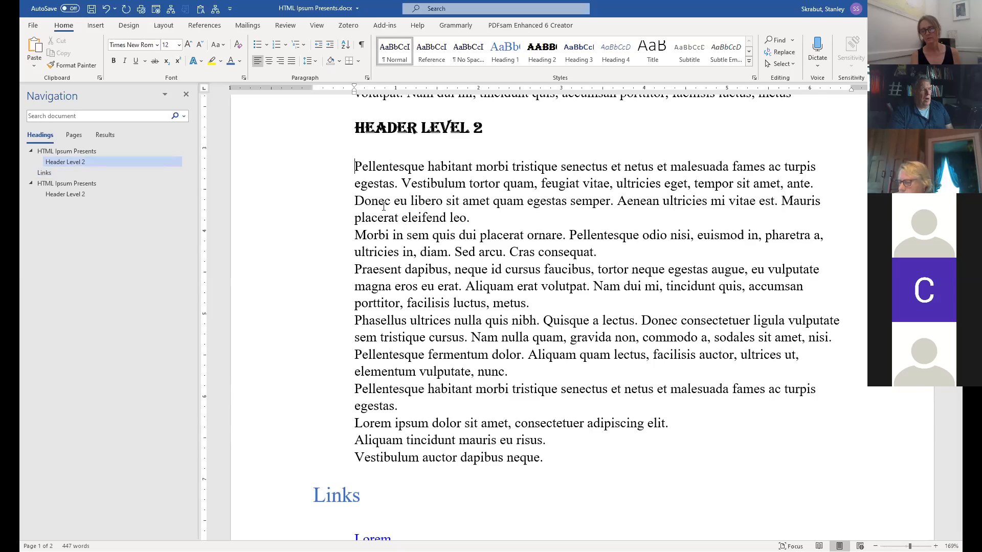
left_click_drag(356, 167, 561, 455)
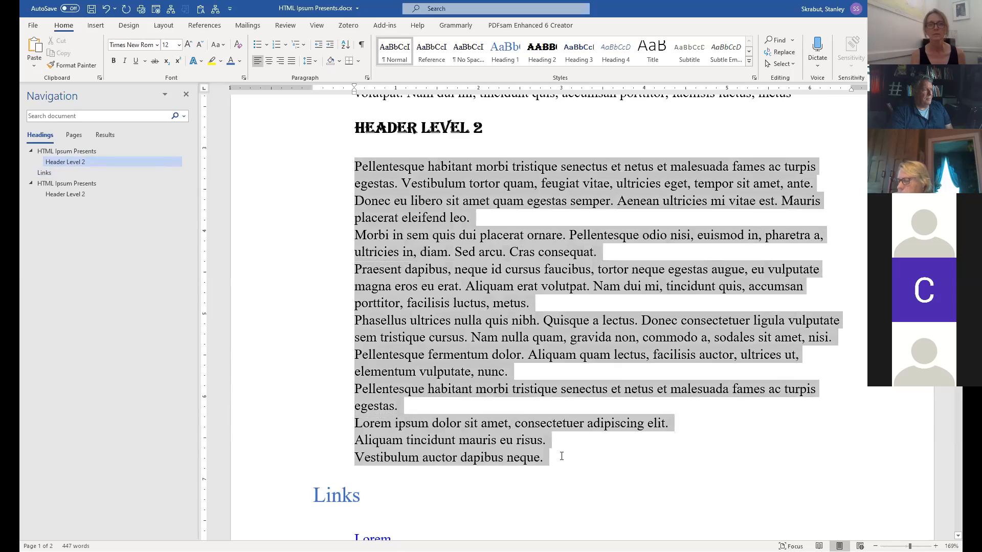
left_click(396, 52)
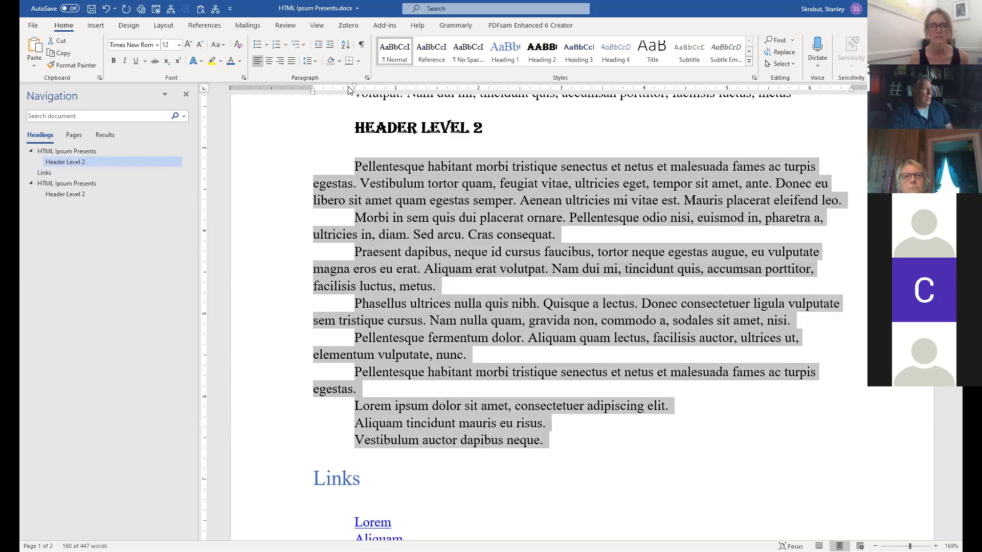
Give the first paragraph under HEADER LEVEL 2 a smaller first-line indent than the rest.
left_click(353, 170)
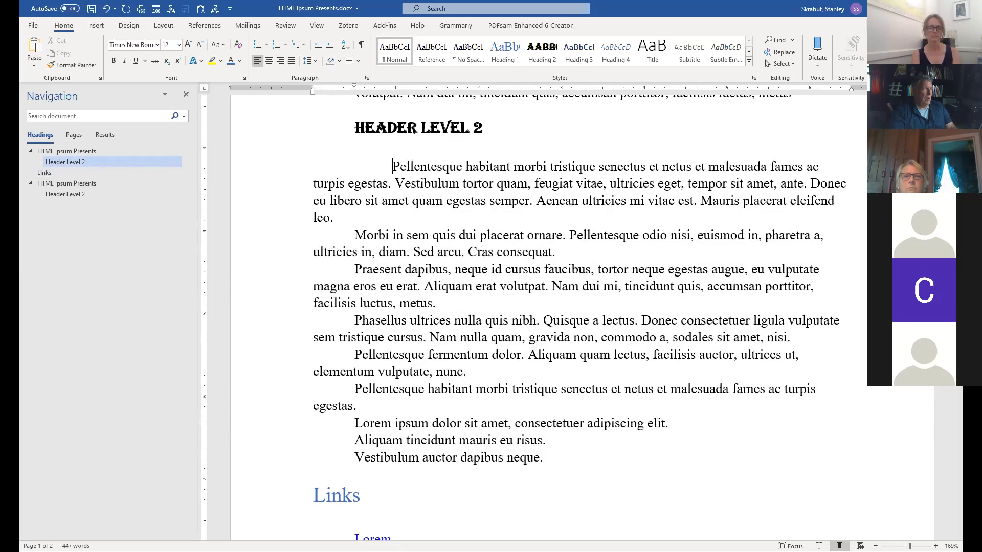
key("ctrl+z")
key("ctrl+z")
key("ctrl+z")
key("ctrl+z")
key("ctrl+z")
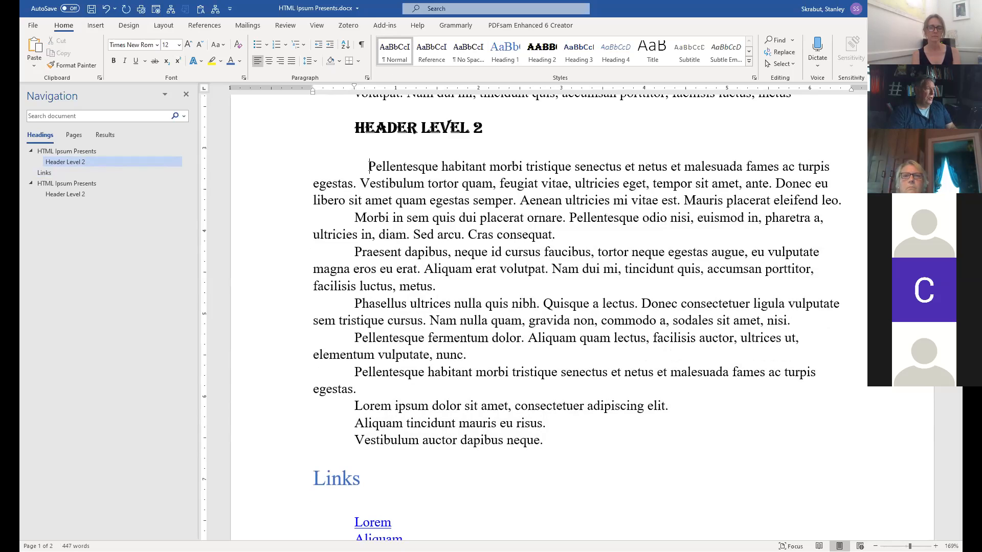
key("ctrl+z")
key("ctrl+z")
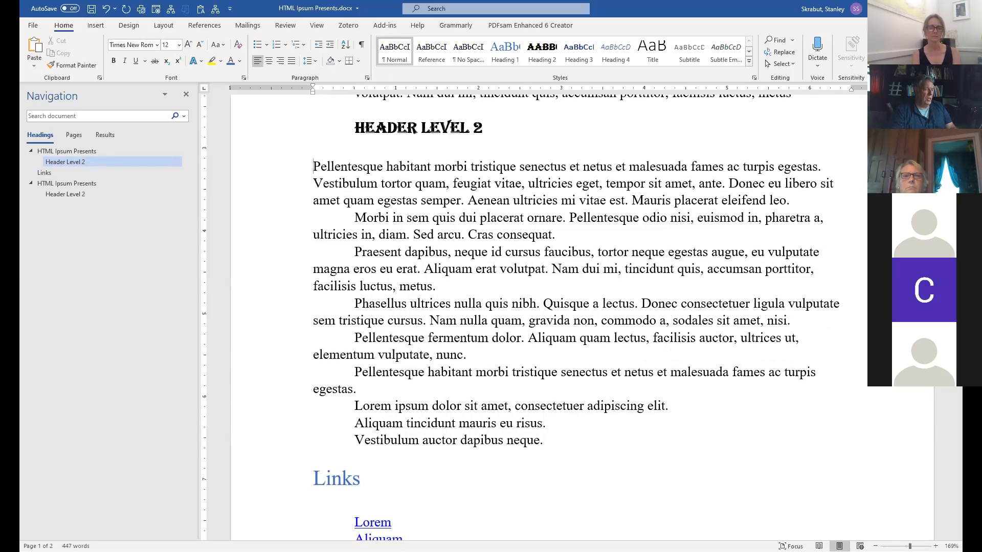
key("Tab")
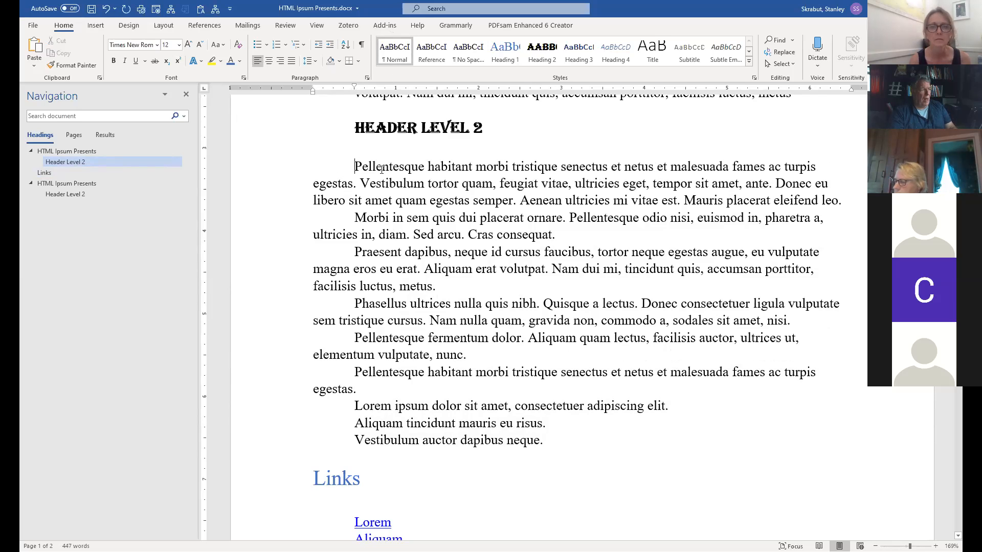
left_click_drag(357, 166, 851, 198)
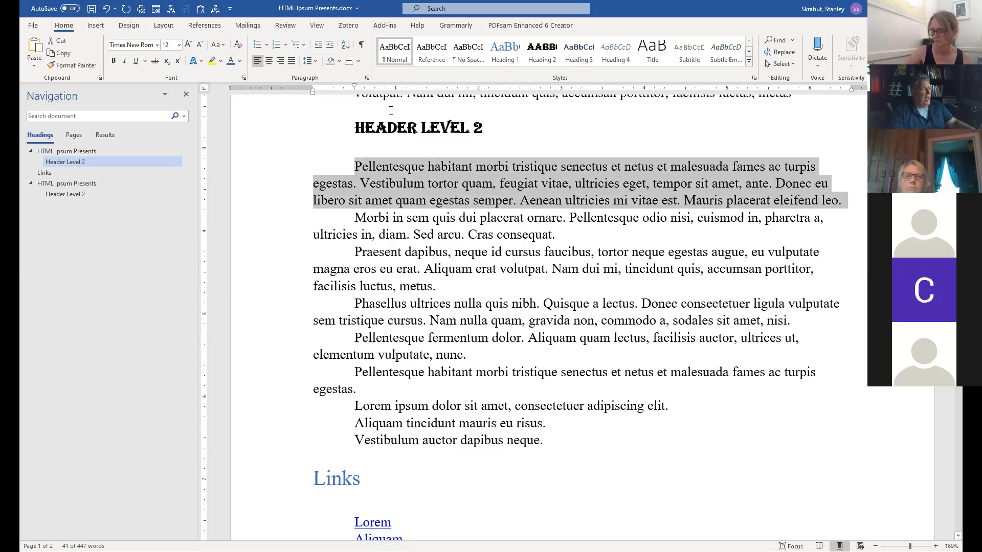
left_click_drag(355, 87, 336, 90)
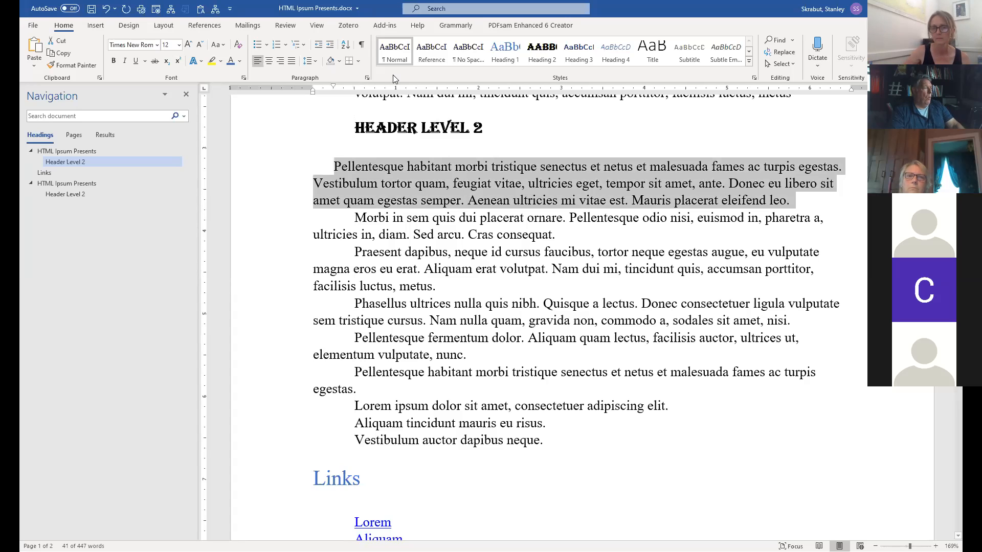
Update the Normal style to match the selected first paragraph.
right_click(395, 50)
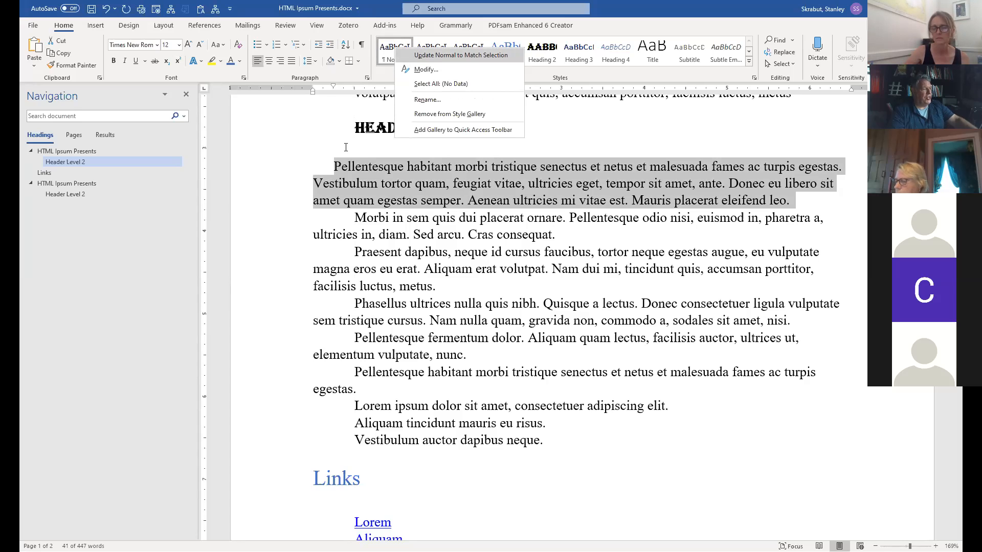
left_click(434, 57)
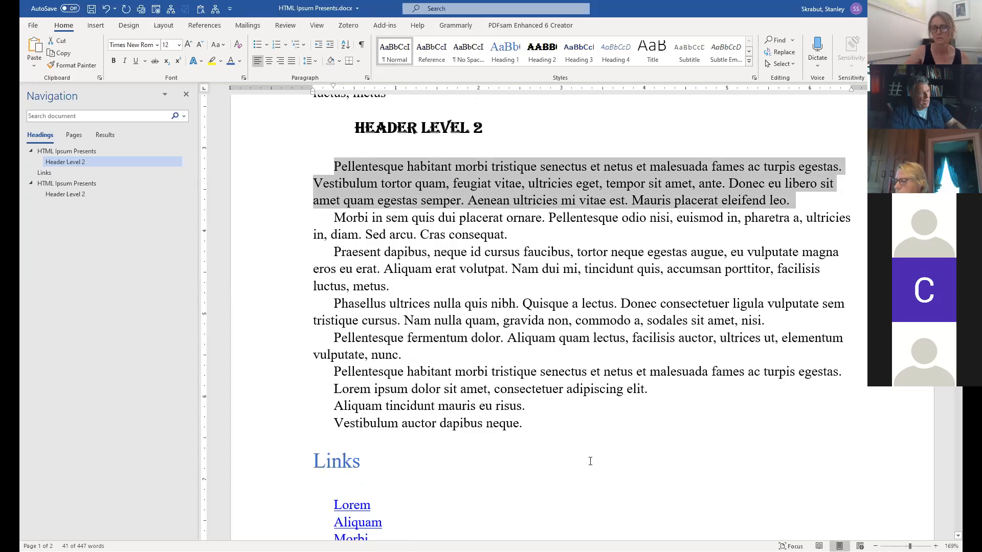
left_click(539, 422)
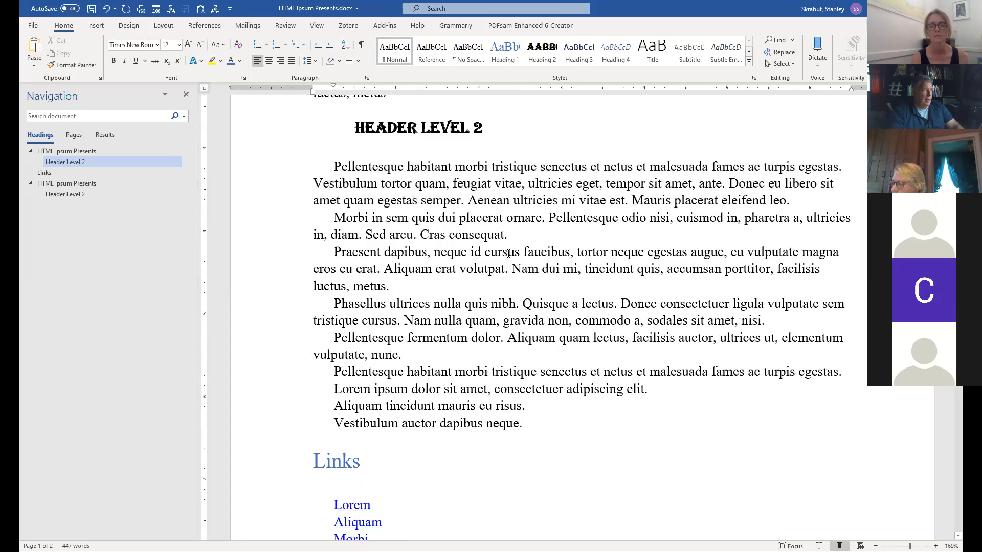
Re-indent the first paragraph's first line to match the paragraphs below.
left_click(333, 167)
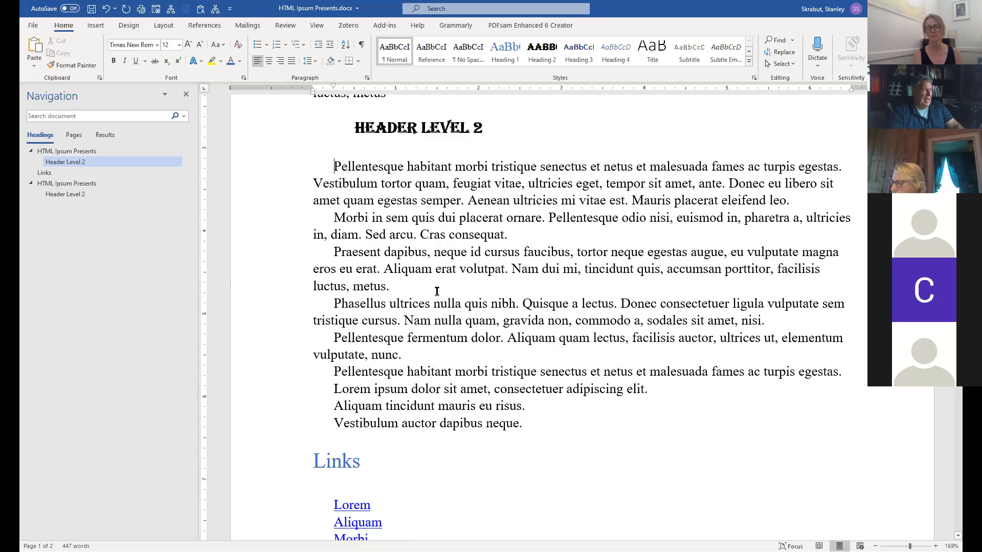
key("Tab")
key("Tab")
key("Tab")
key("Tab")
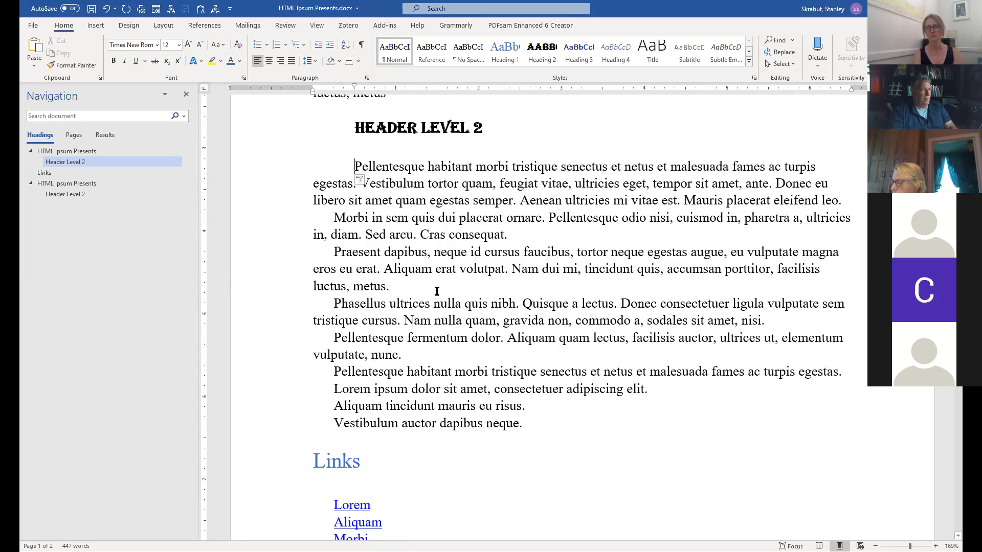
key("Tab")
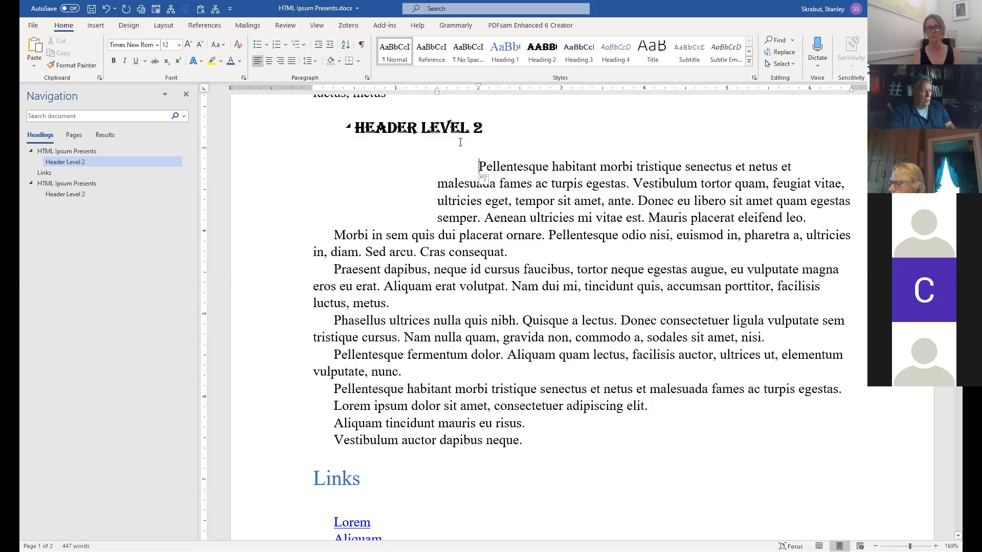
key("BackSpace")
key("BackSpace")
key("BackSpace")
key("BackSpace")
key("BackSpace")
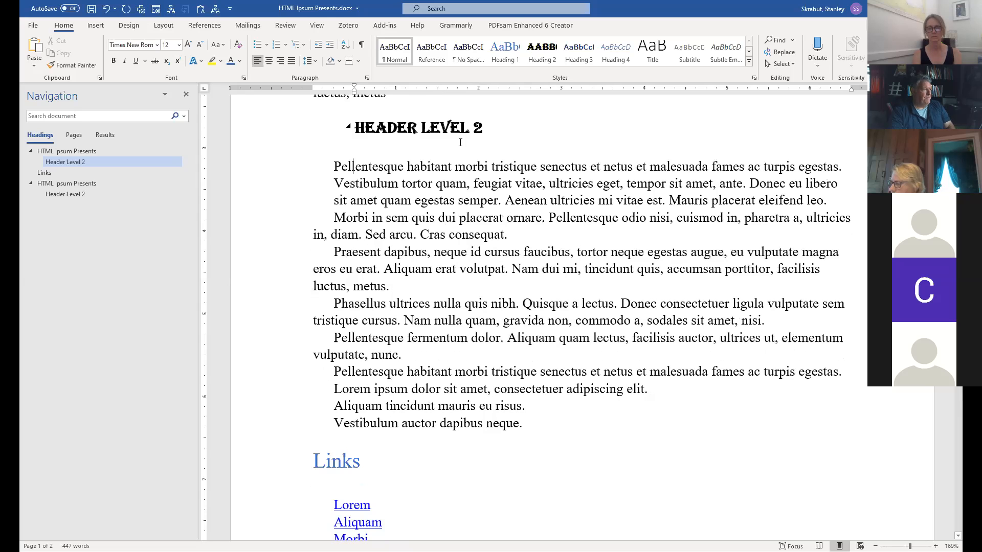
key("Tab")
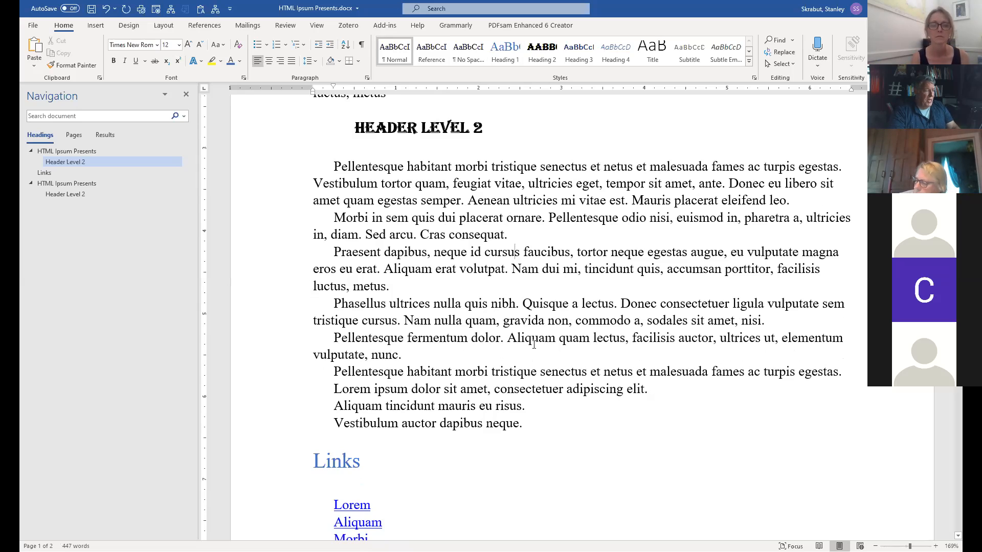
scroll(577, 350, "down", 3)
scroll(578, 351, "up", 2)
scroll(578, 351, "up", 5)
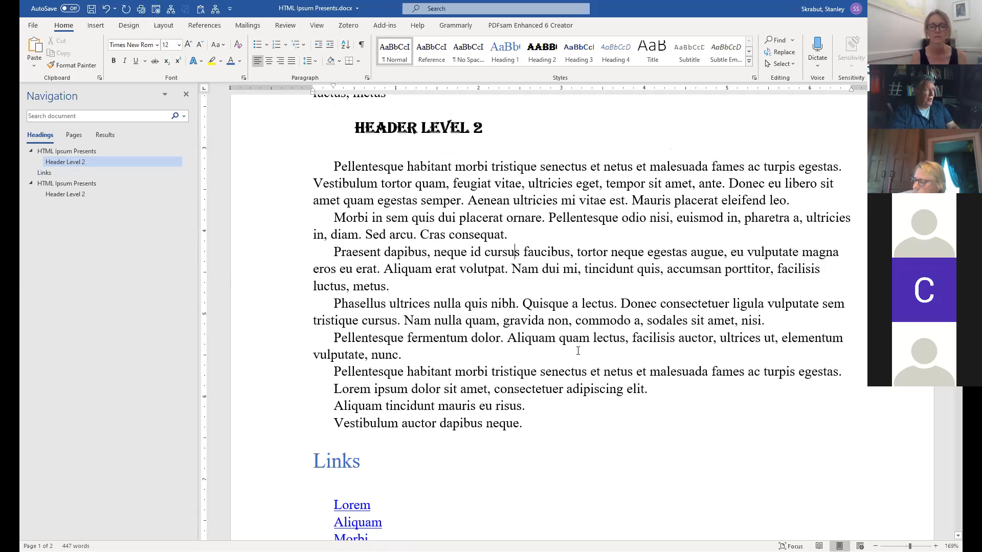
Insert Creative_commons.jpg from the Humanizing course folder on a new line after 'luctus, metus'.
left_click(407, 260)
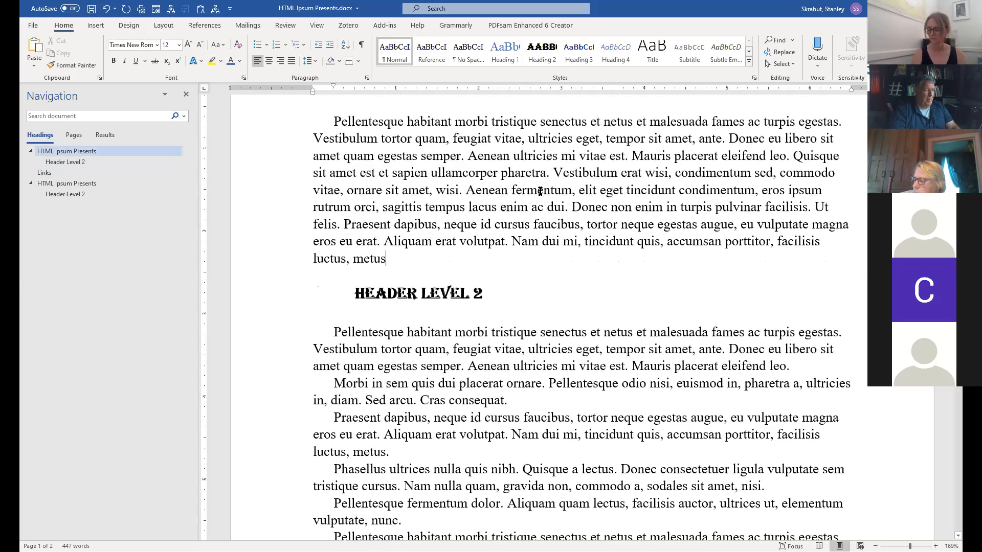
key("Return")
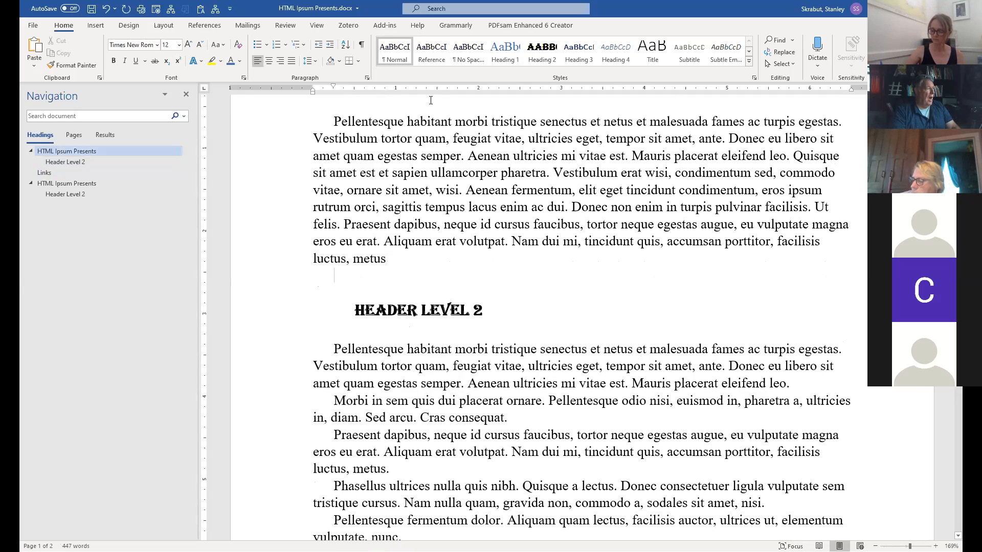
left_click(96, 26)
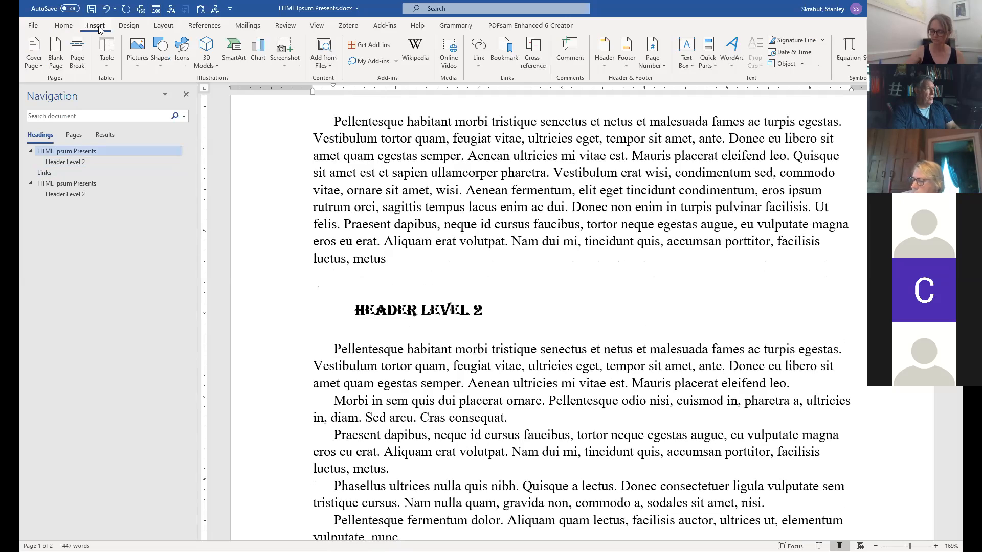
left_click(137, 48)
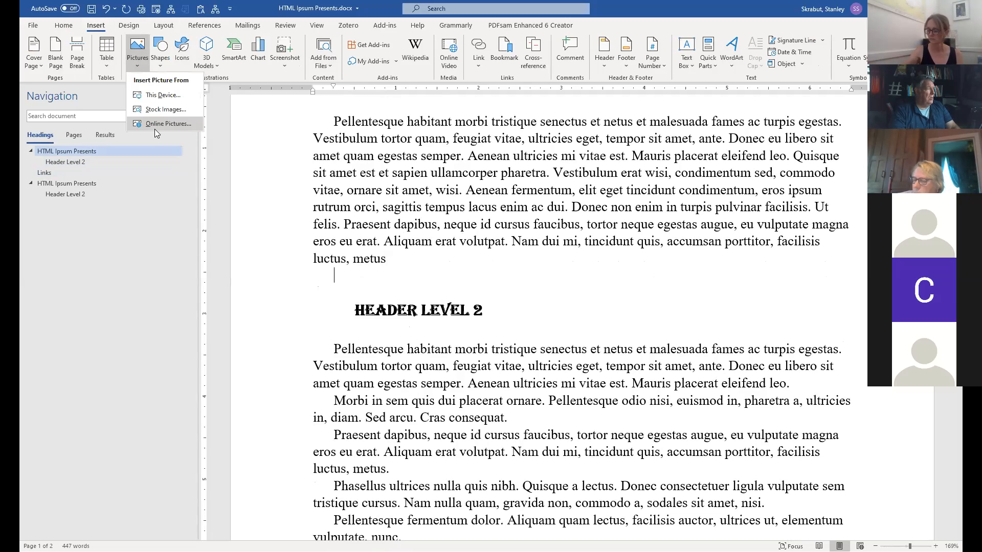
left_click(165, 96)
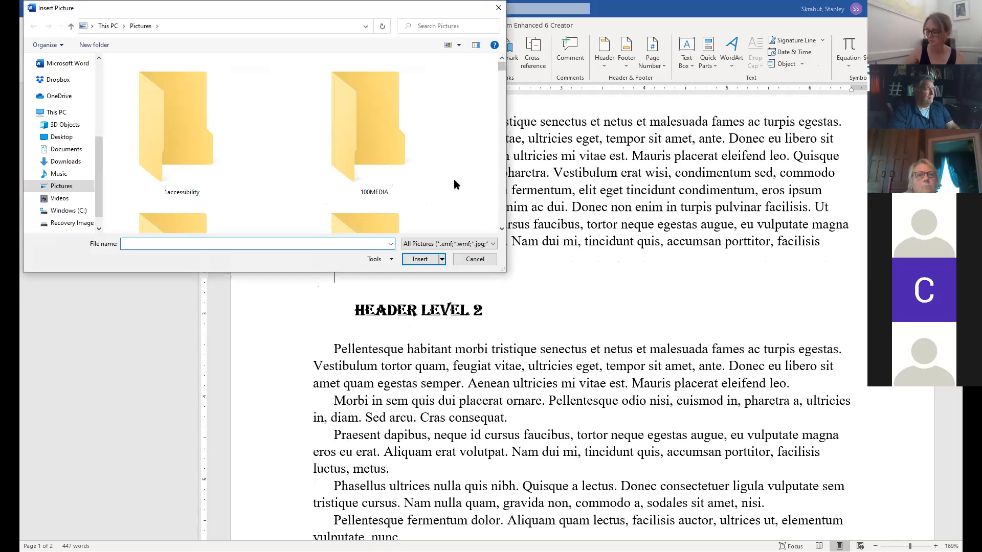
scroll(402, 126, "down", 5)
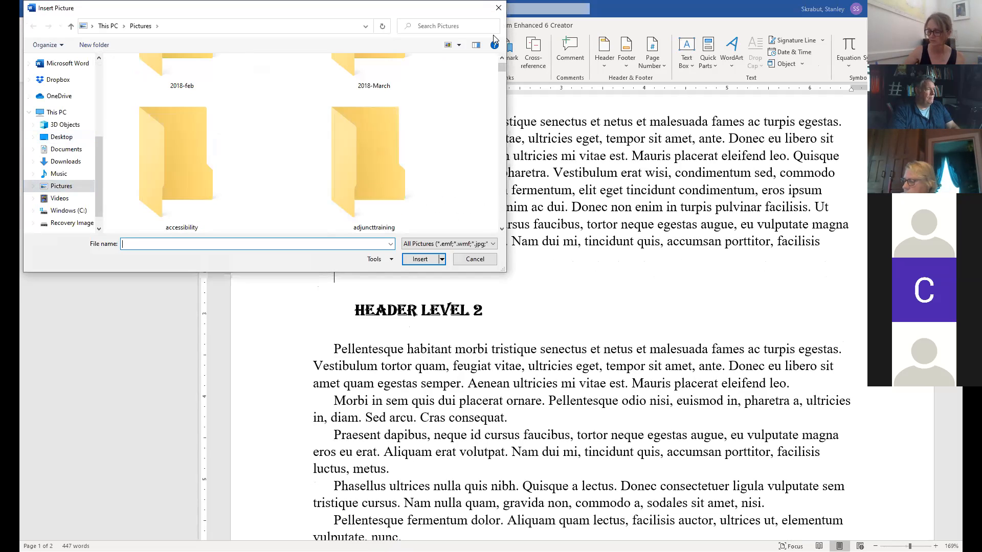
mouse_move(501, 69)
left_mouse_down()
mouse_move(501, 82)
mouse_move(504, 69)
left_mouse_up()
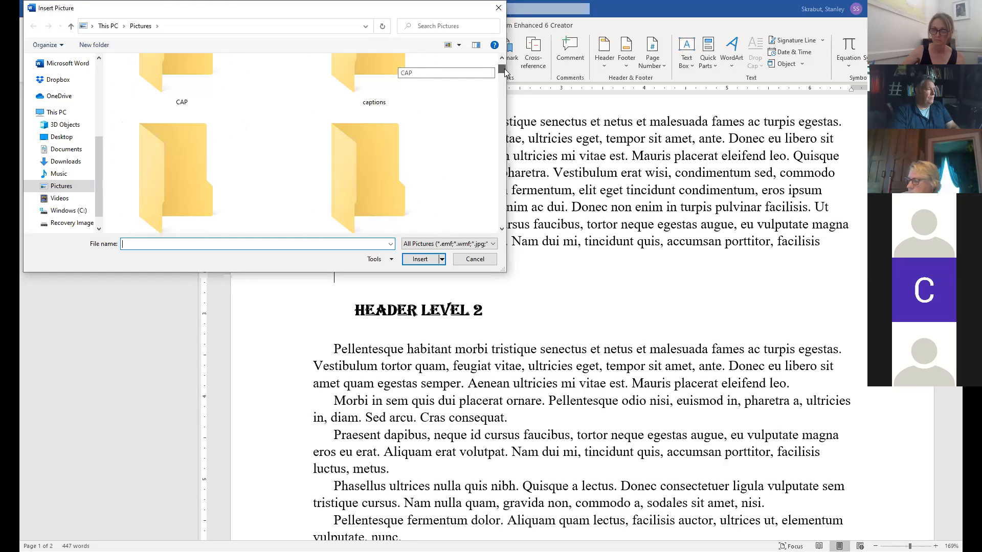
scroll(410, 157, "down", 3)
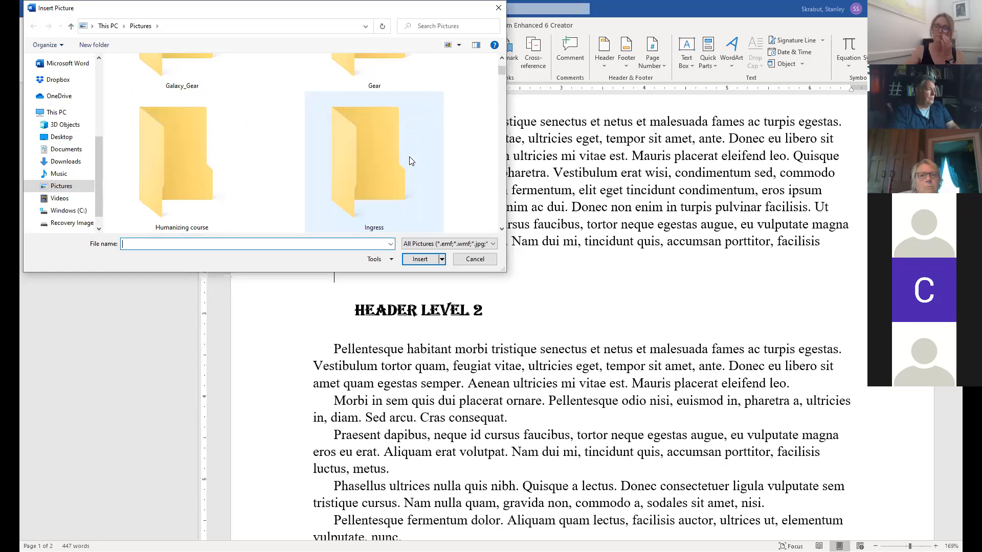
scroll(410, 161, "down", 1)
left_click(208, 101)
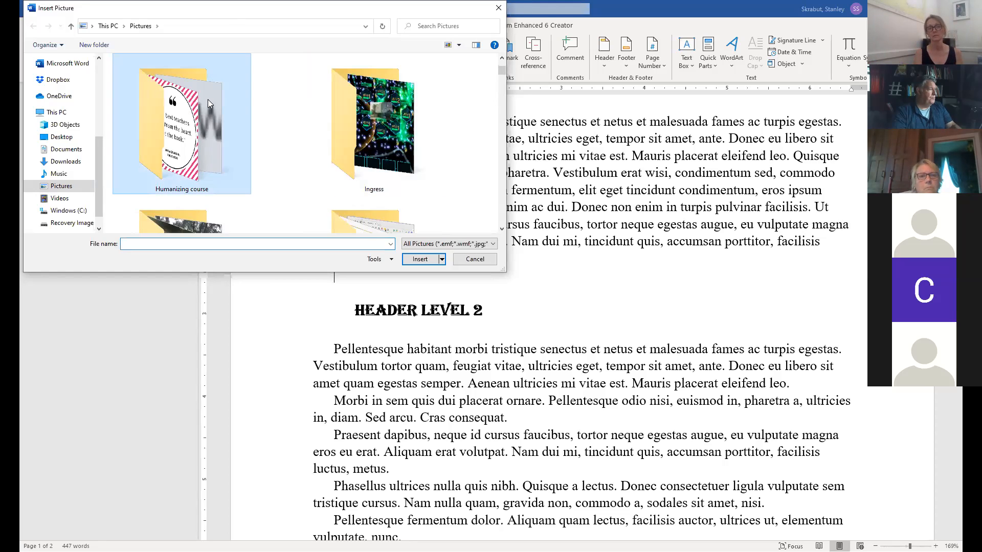
double_click(207, 99)
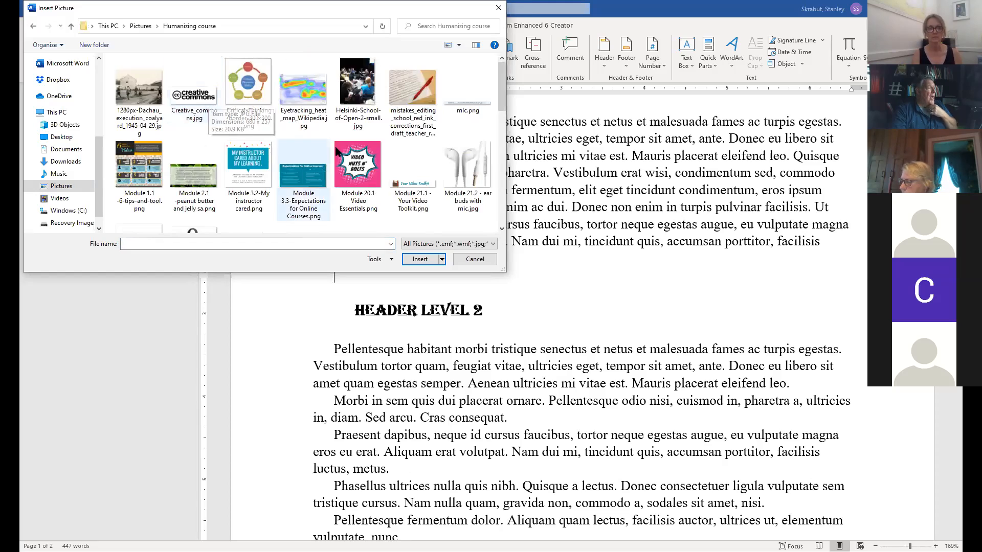
left_click(191, 98)
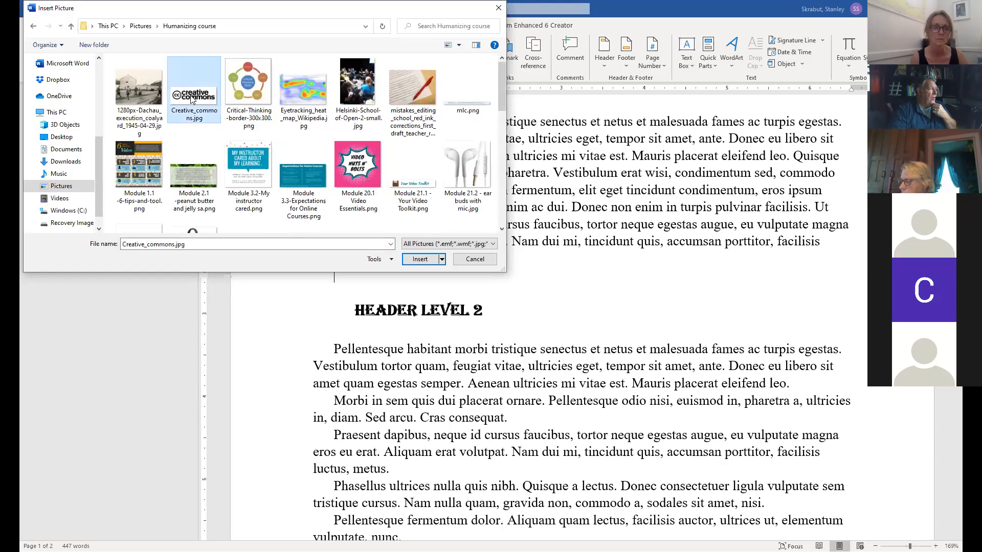
left_click(421, 261)
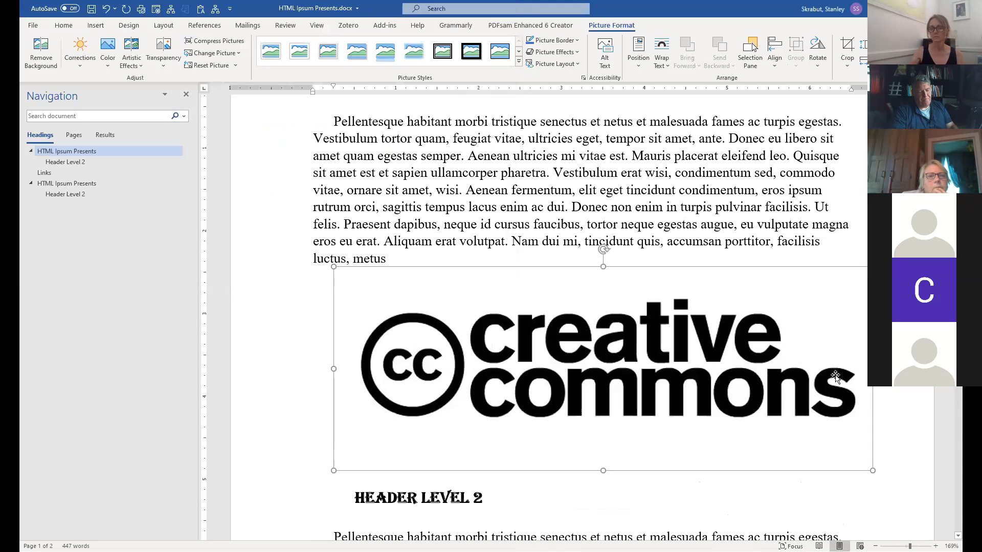
Scale the Creative Commons logo down to roughly half its inserted size.
left_click_drag(870, 468, 762, 429)
left_click_drag(607, 421, 445, 383)
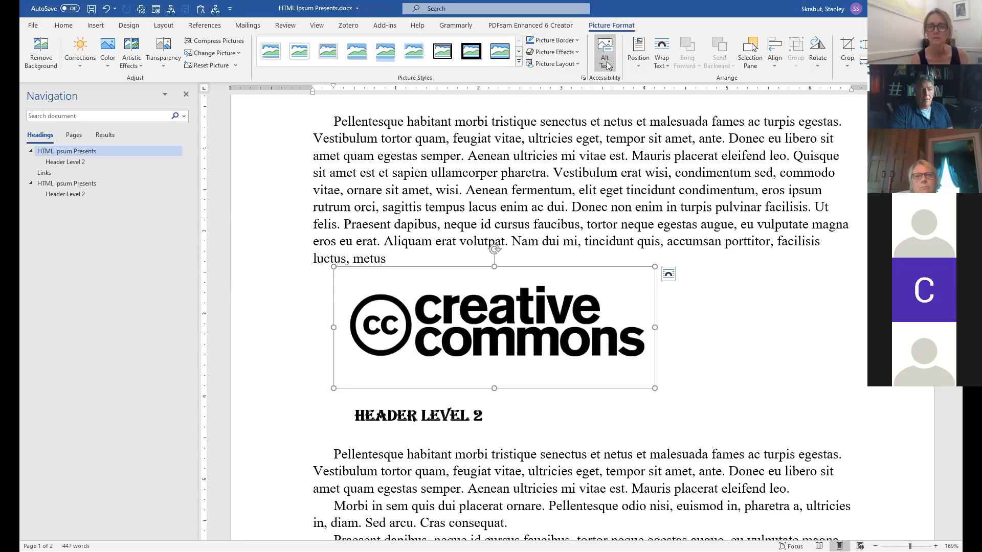
right_click(511, 325)
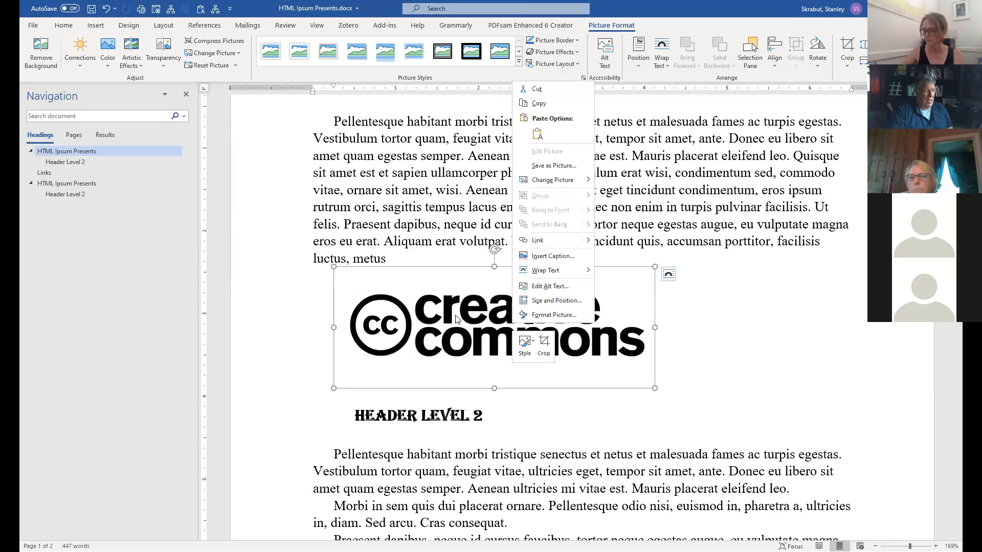
Give the Creative Commons logo the alt text 'Creative'.
left_click(559, 286)
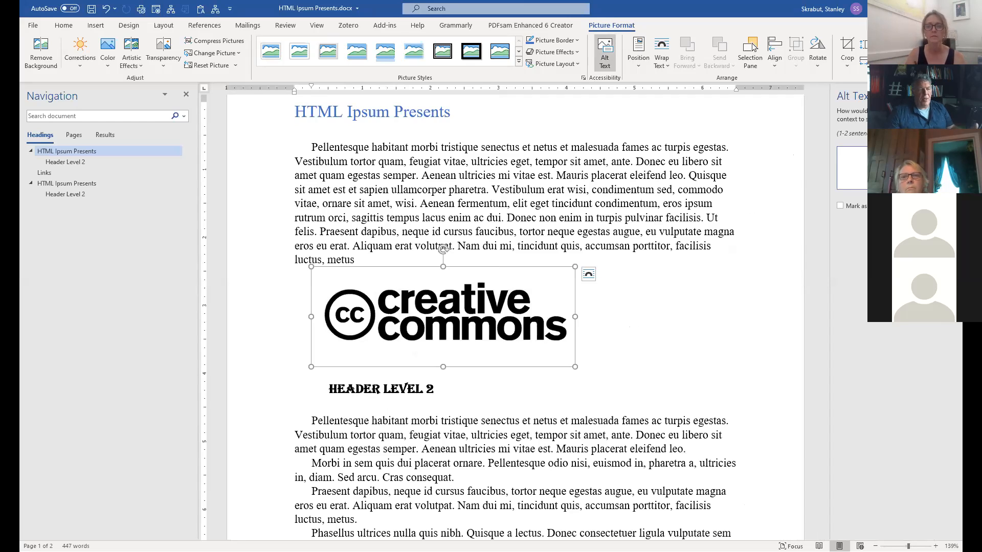
type("Creative C")
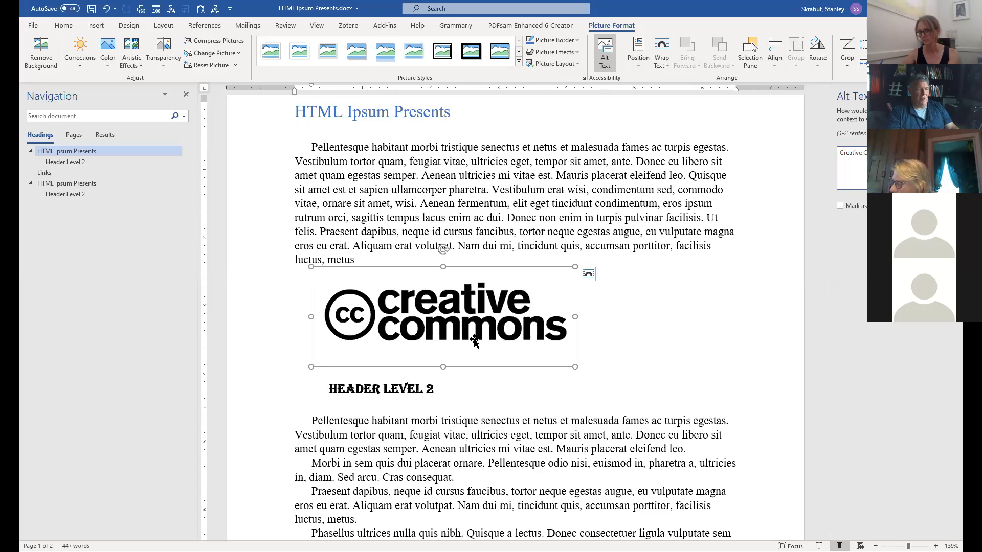
left_click(602, 355)
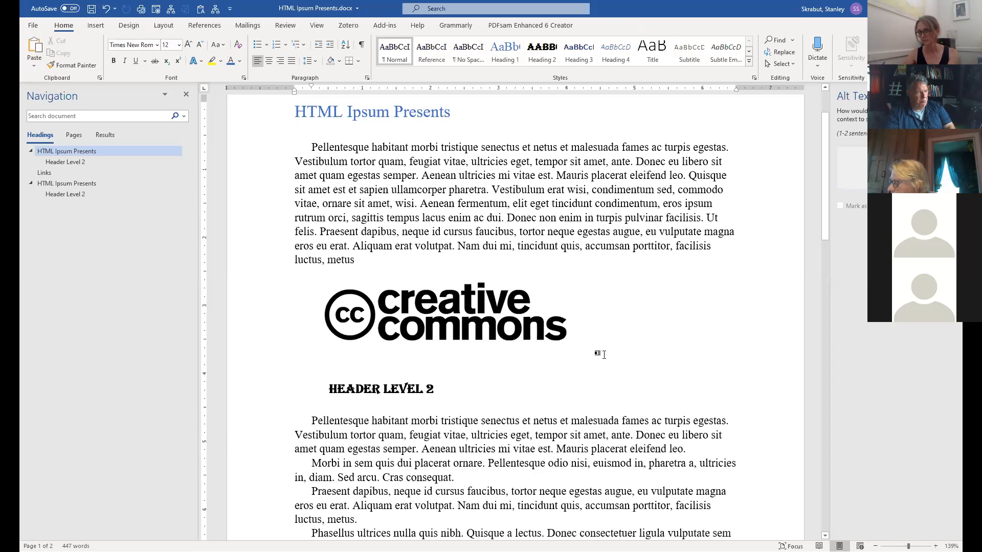
Insert the mistakes_editing red pen photo from this computer on a new line below the logo.
key("Return")
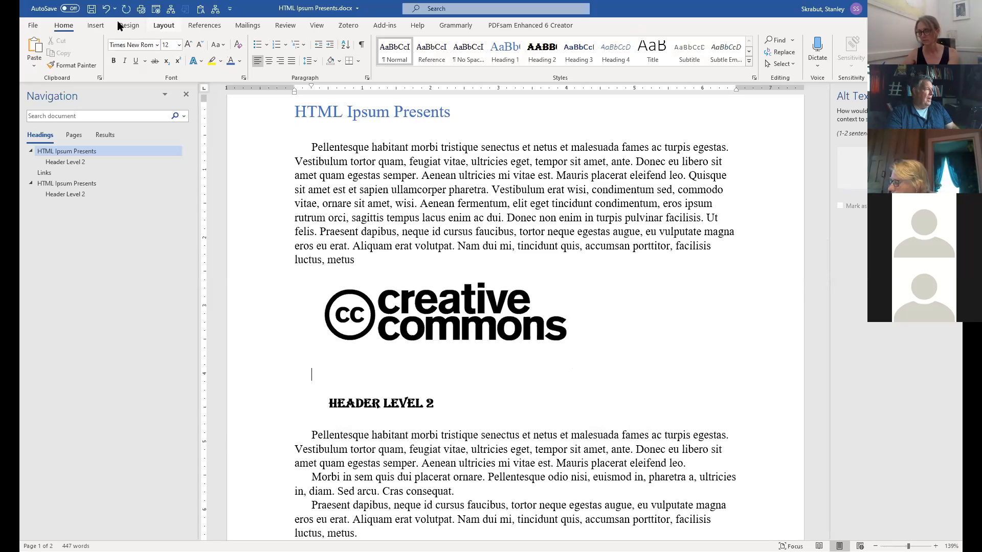
left_click(96, 25)
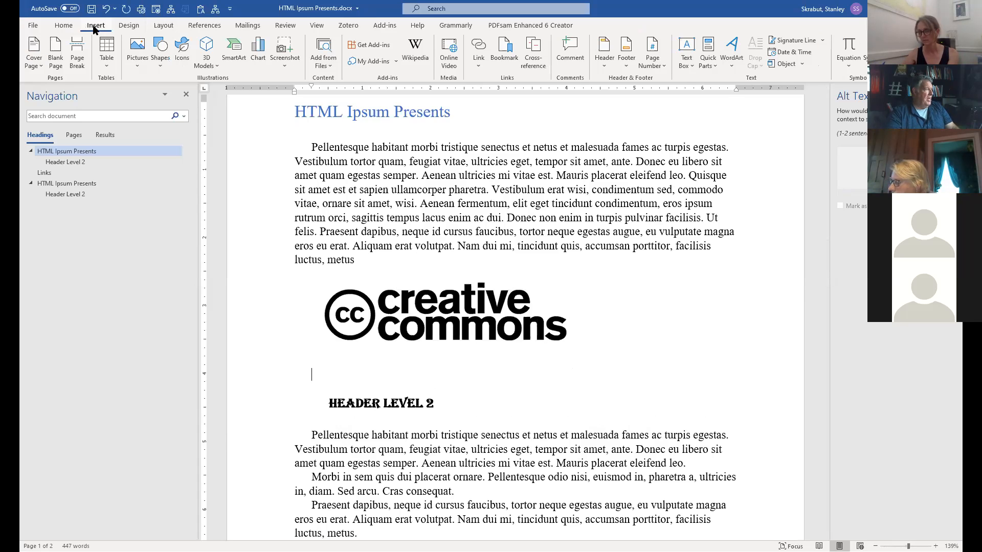
left_click(137, 52)
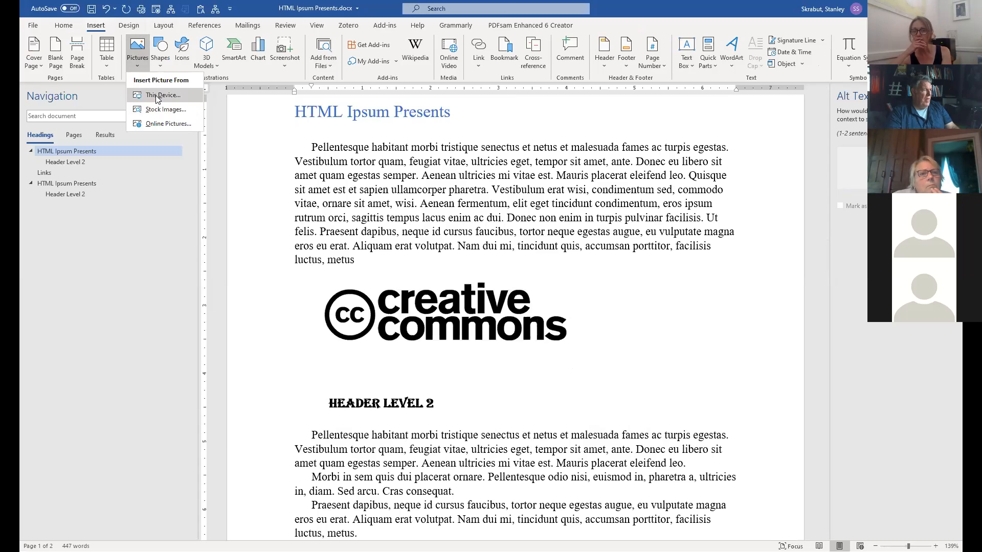
left_click(157, 96)
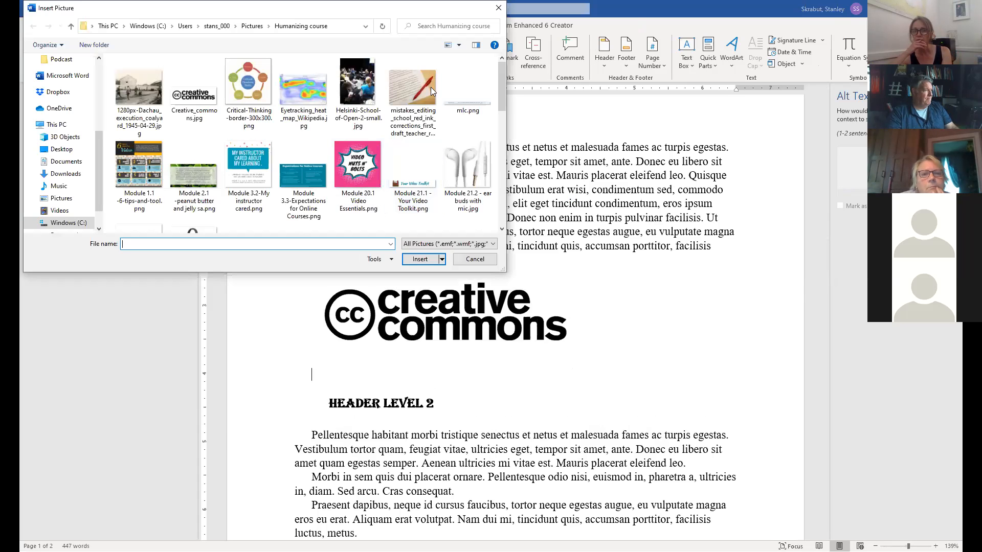
left_click(407, 89)
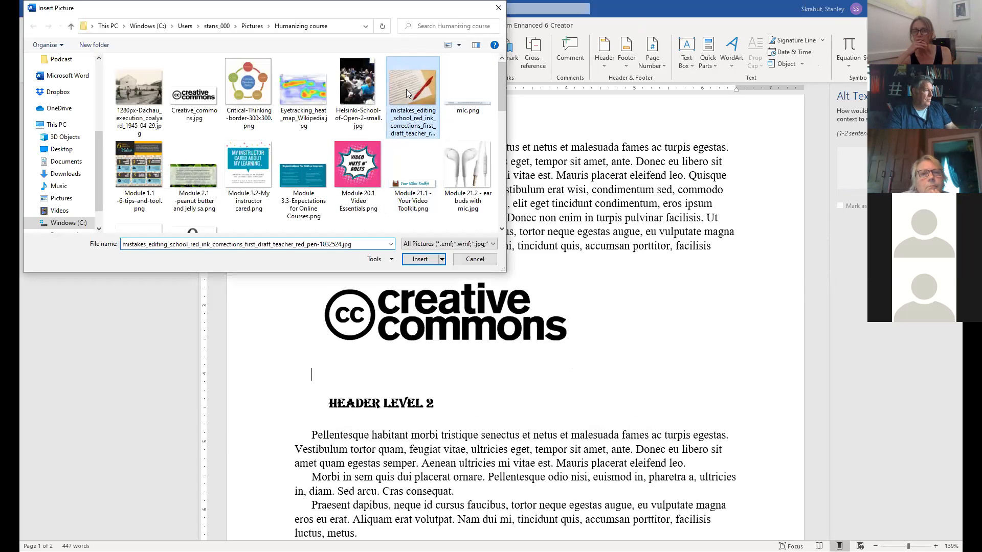
left_click(419, 260)
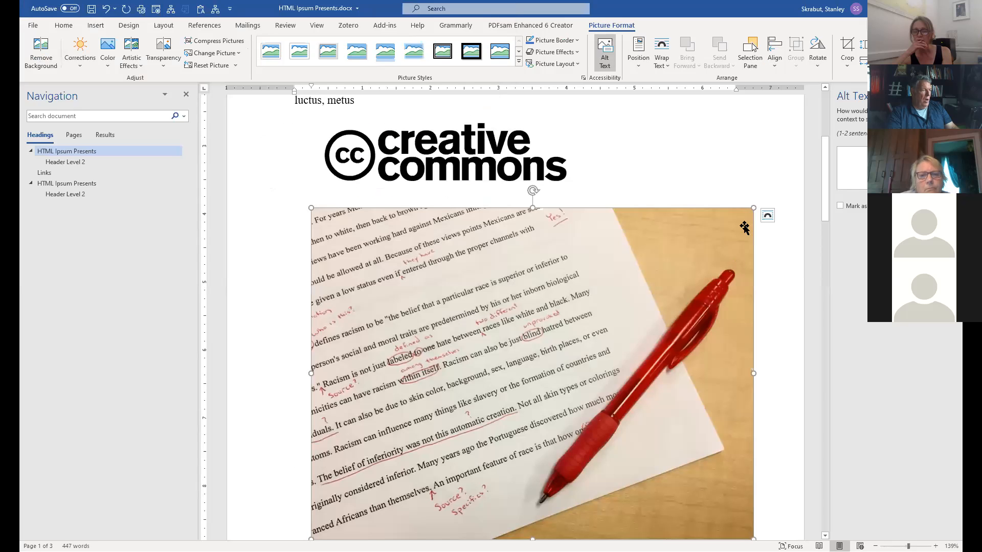
Shrink the red pen photo to about the logo's width and close the Alt Text pane.
scroll(675, 419, "down", 1)
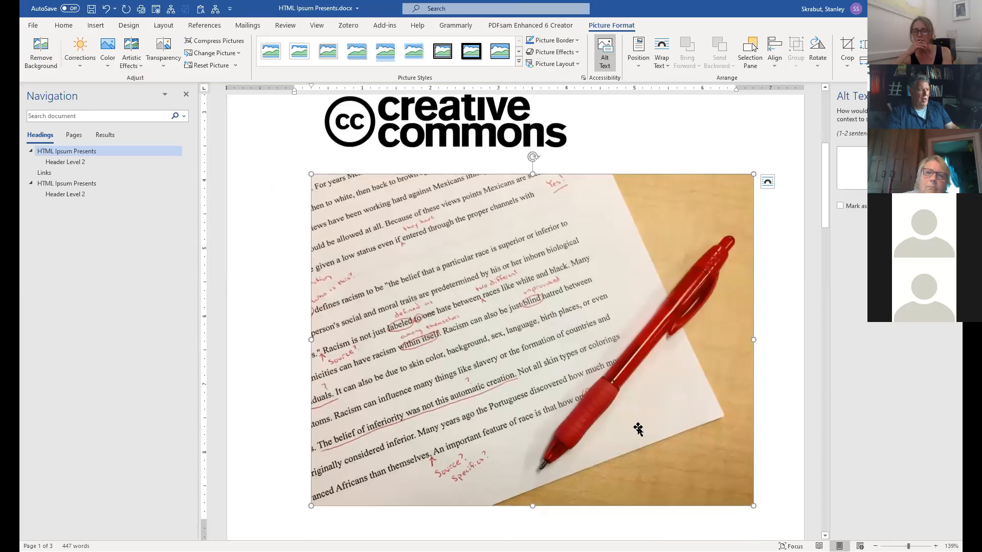
left_click_drag(753, 505, 586, 375)
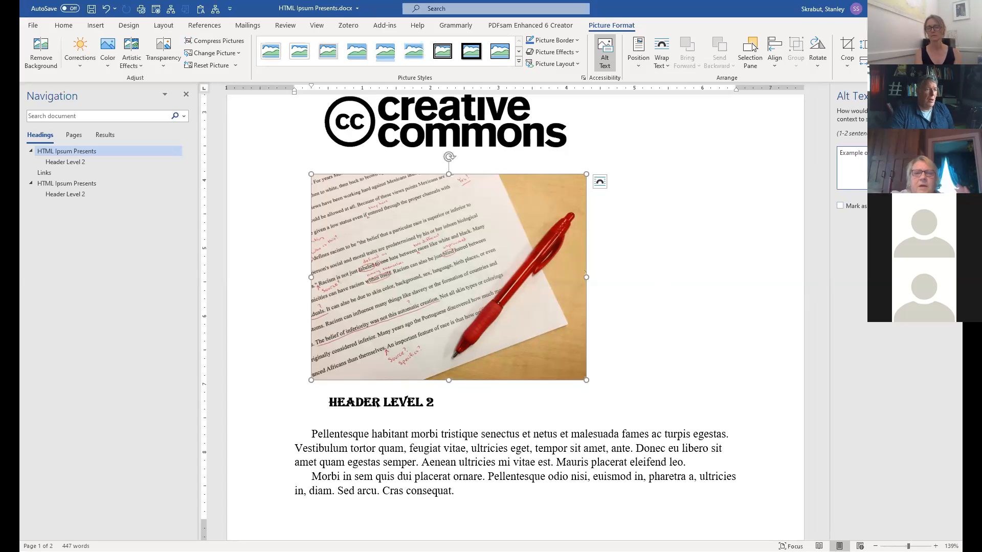
left_click(951, 96)
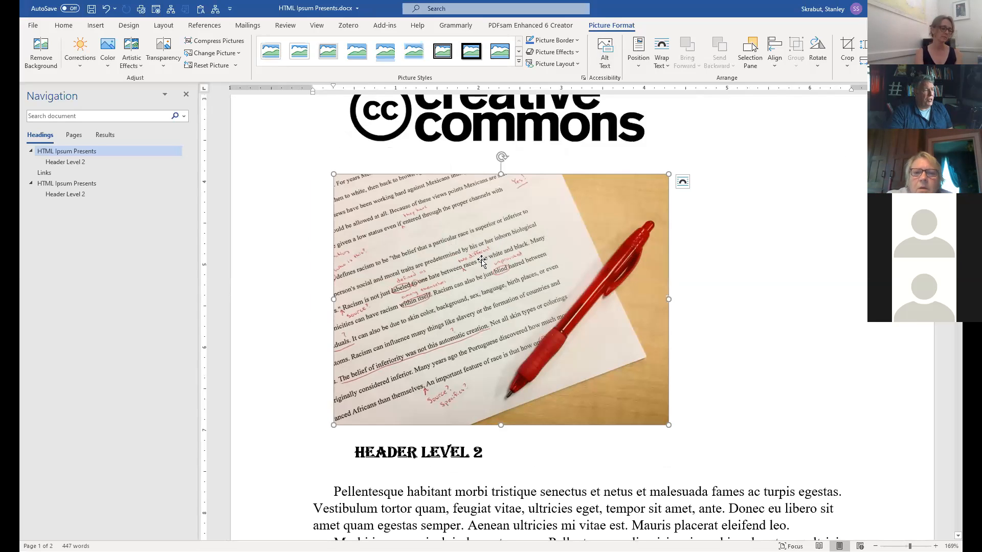
right_click(514, 261)
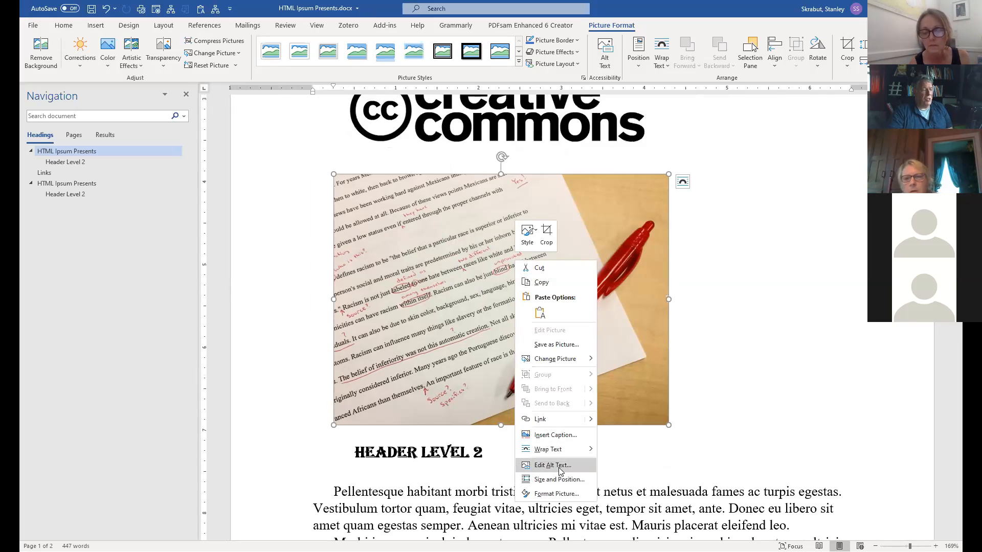
left_click(562, 470)
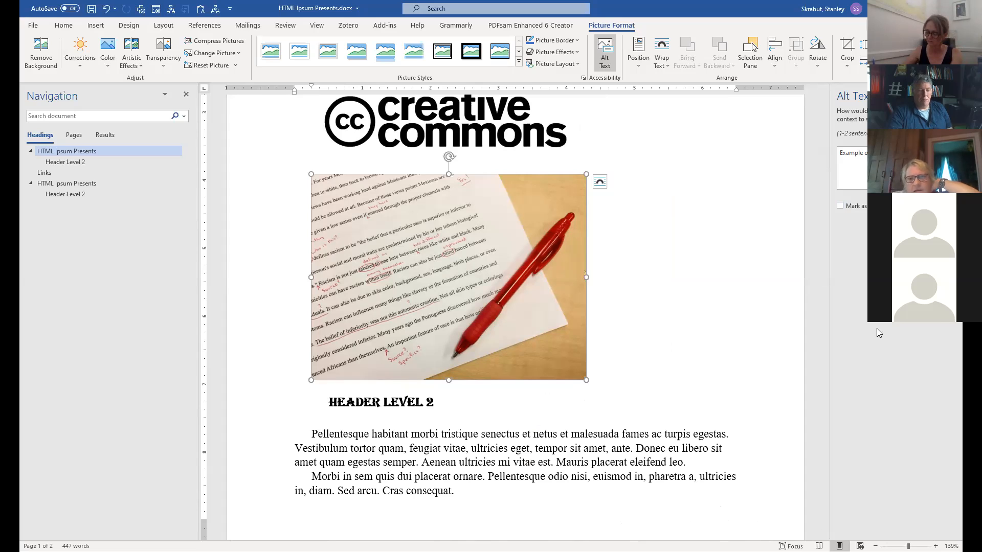
left_click(716, 246)
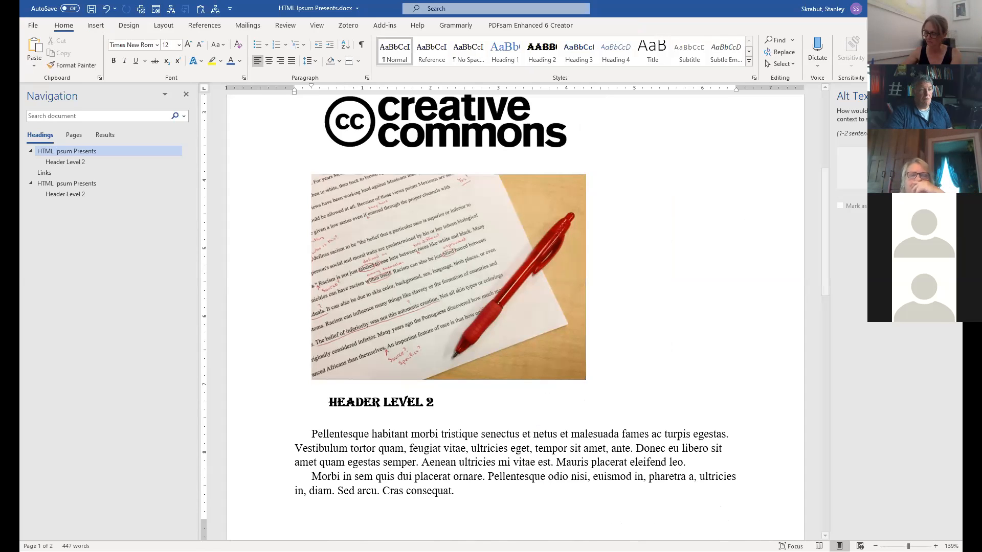
left_click(950, 96)
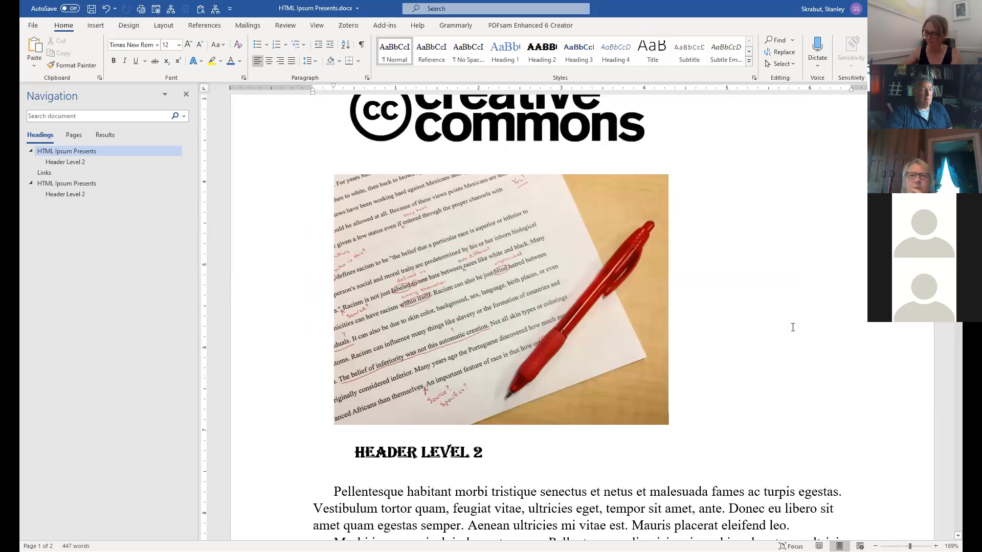
Reduce the size of both the red pen photo and the Creative Commons logo.
scroll(785, 327, "down", 1)
scroll(783, 329, "up", 3)
left_click(493, 399)
left_click_drag(664, 506, 491, 357)
left_click(645, 237)
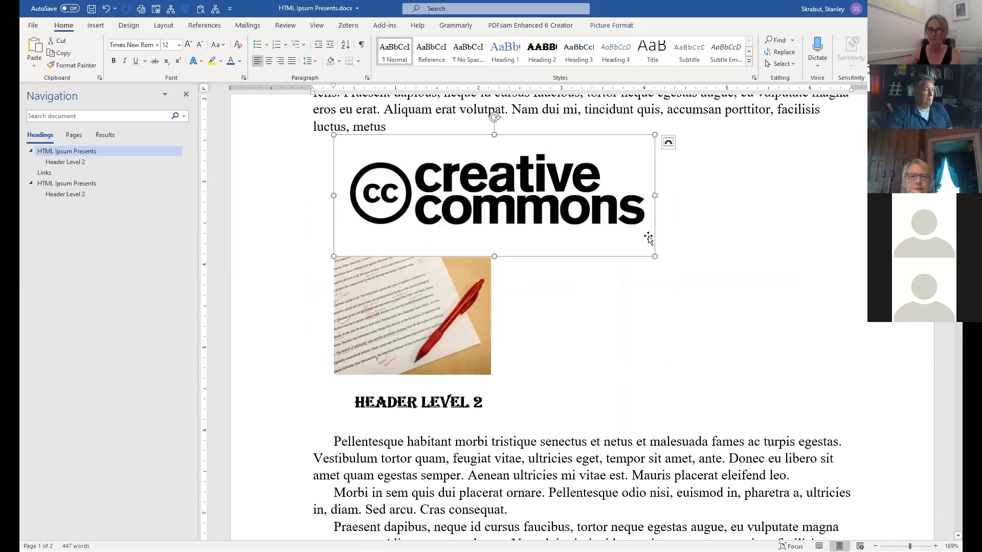
left_click_drag(655, 257, 509, 201)
scroll(610, 300, "down", 3)
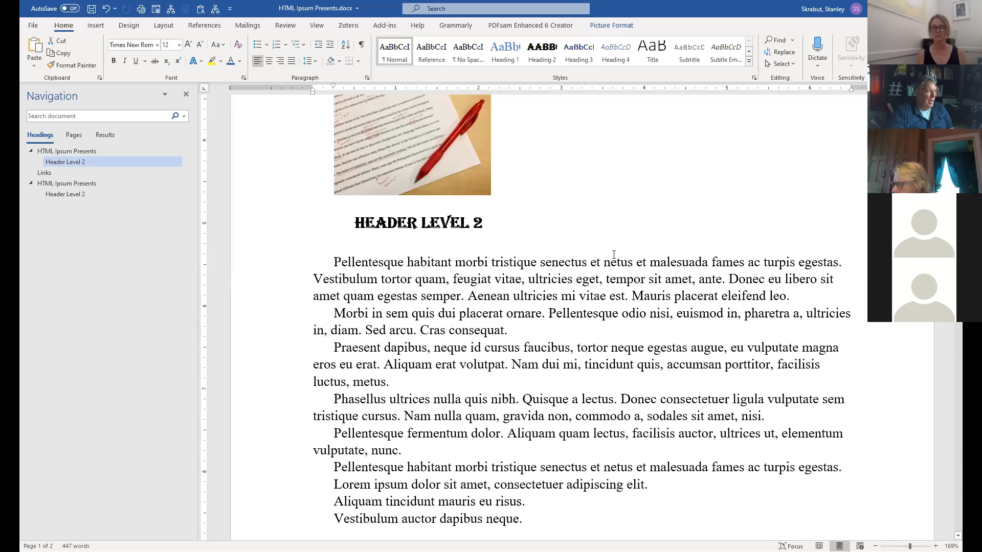
Add an empty line after 'metus' on page 2, just above HEADER LEVEL 2.
scroll(611, 286, "down", 3)
scroll(613, 255, "up", 3)
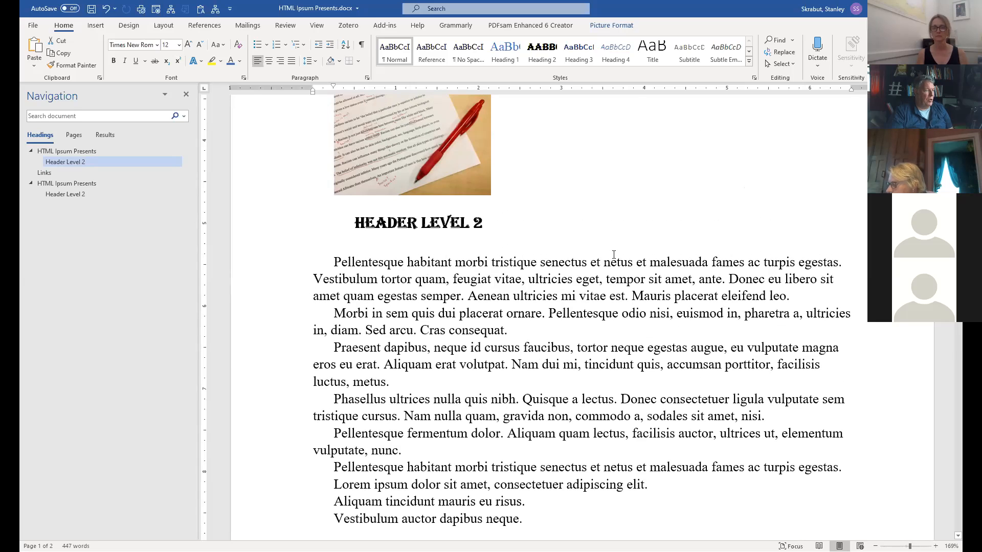
scroll(613, 254, "down", 12)
scroll(615, 257, "up", 2)
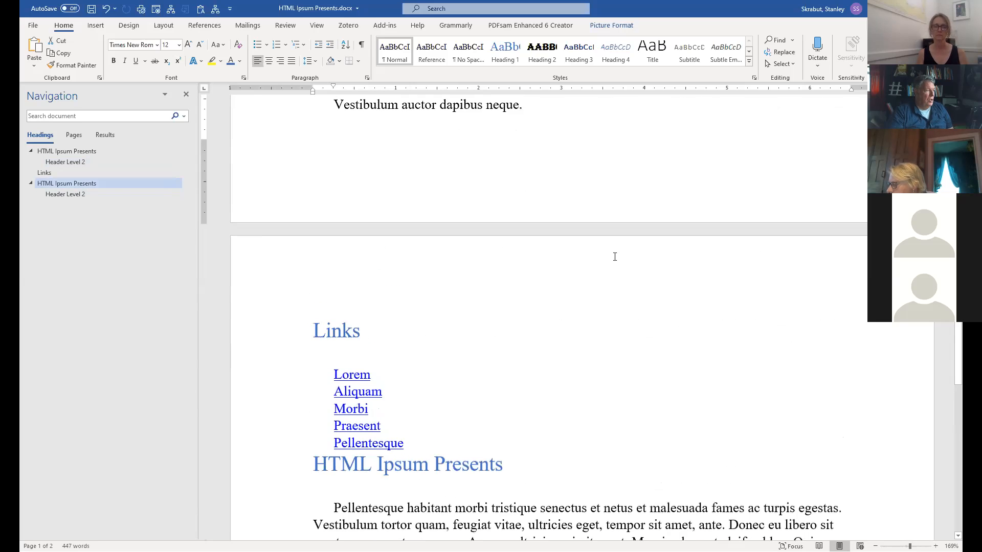
scroll(615, 257, "down", 2)
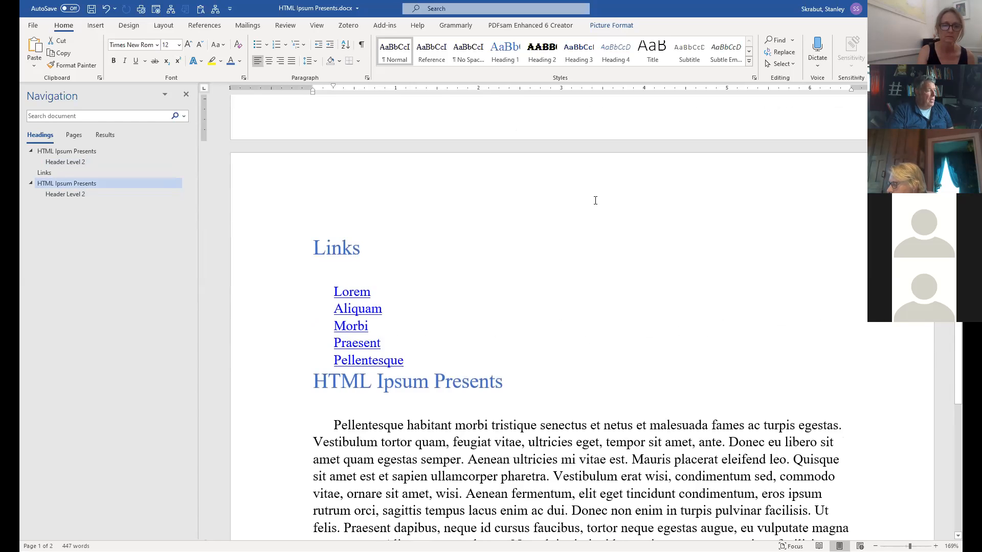
scroll(551, 201, "down", 7)
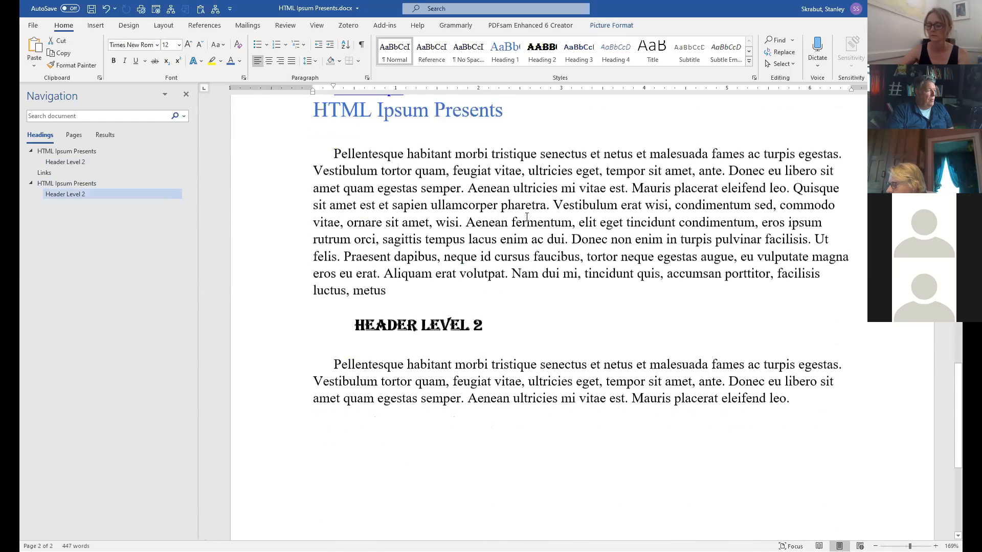
left_click(406, 273)
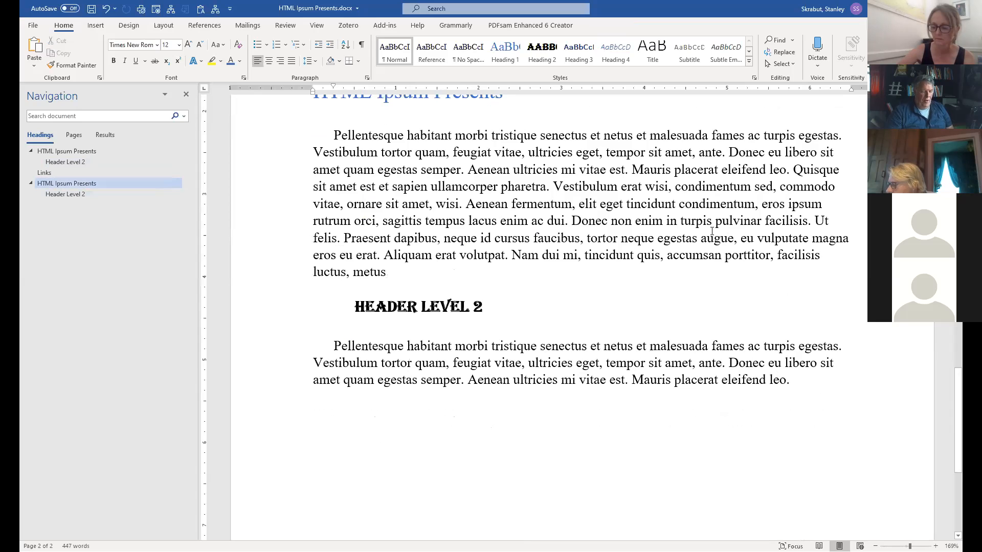
key("Return")
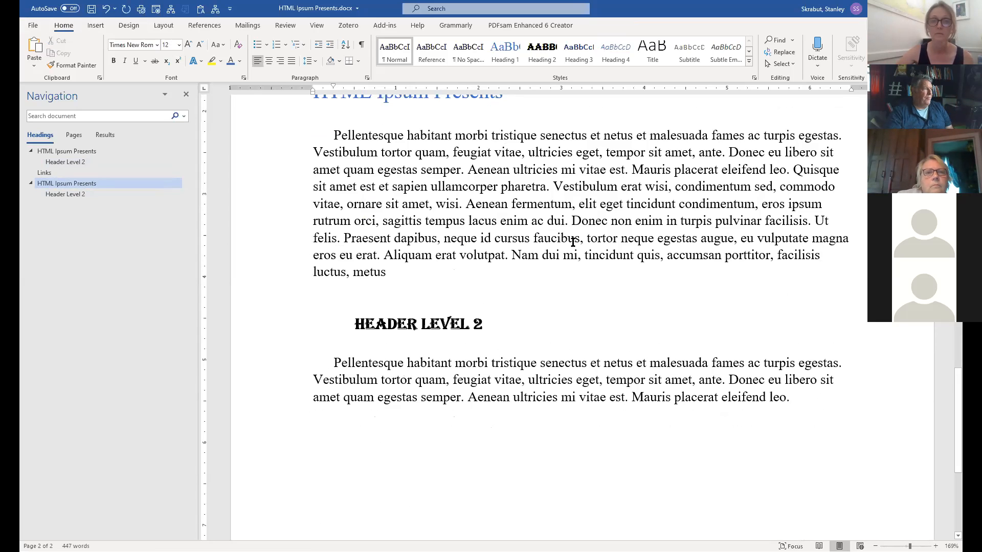
Insert a 3-column by 4-row table below the paragraph ending in 'metus'.
left_click(96, 26)
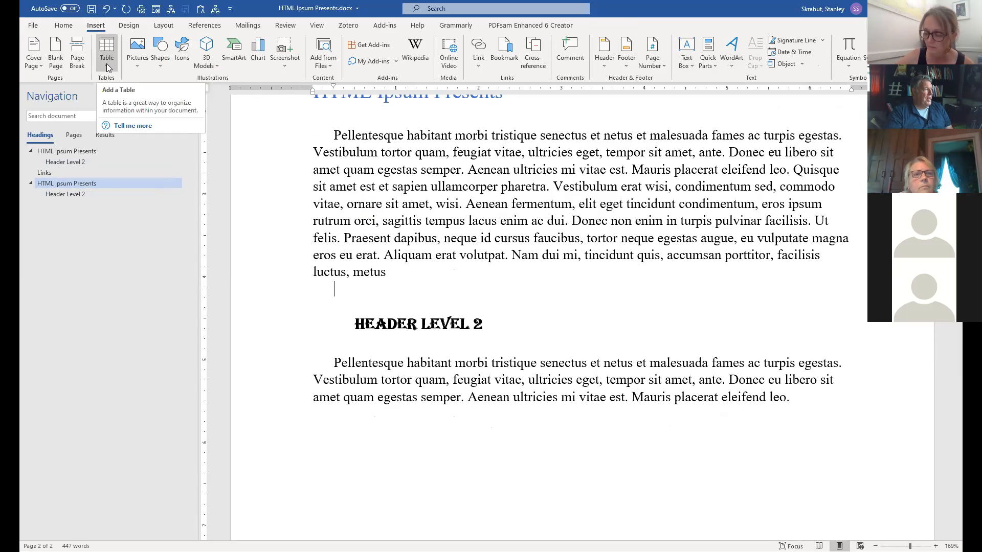
left_click(107, 63)
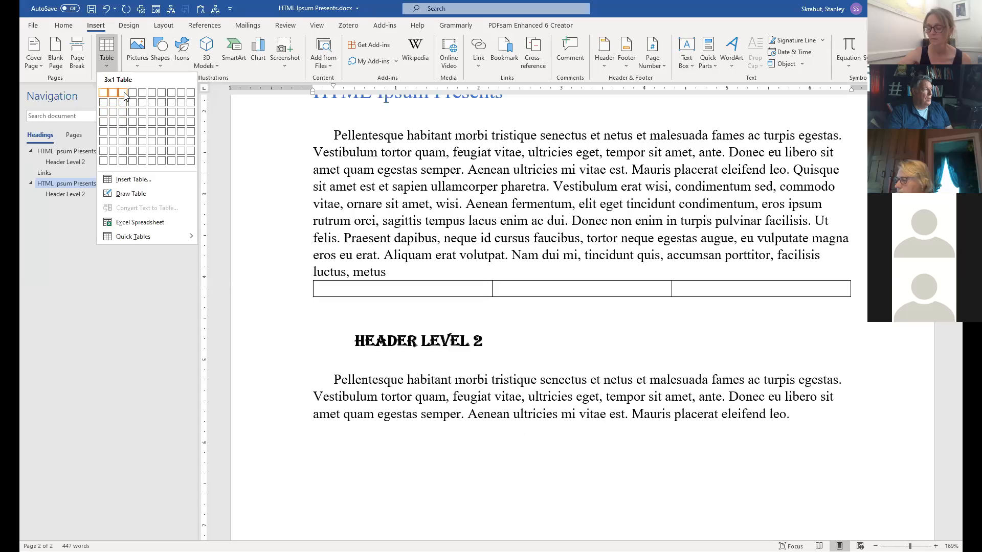
left_click(122, 124)
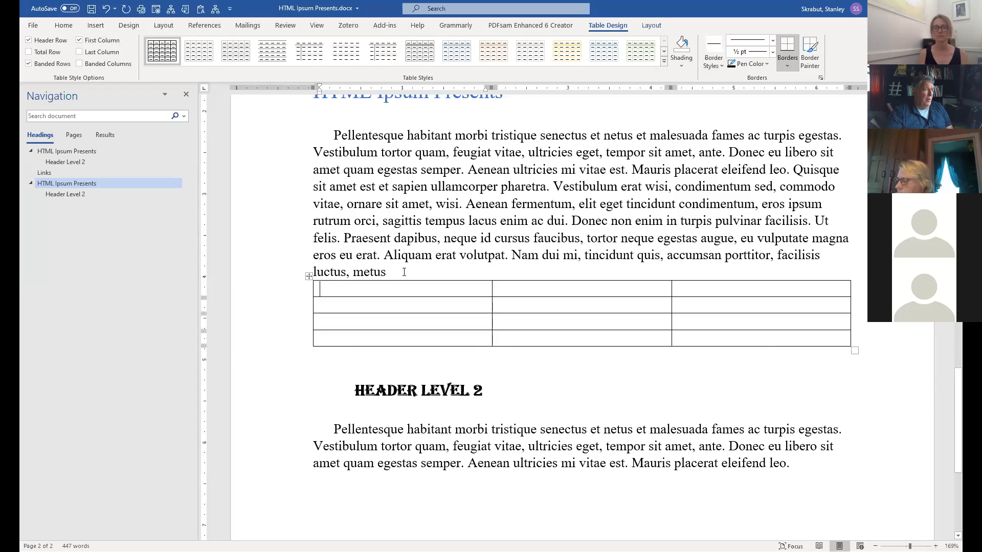
left_click(493, 215)
Insert the caption 'Table 1. Days, Year, Months' above the table, followed by 'Description of the table.'.
key("Return")
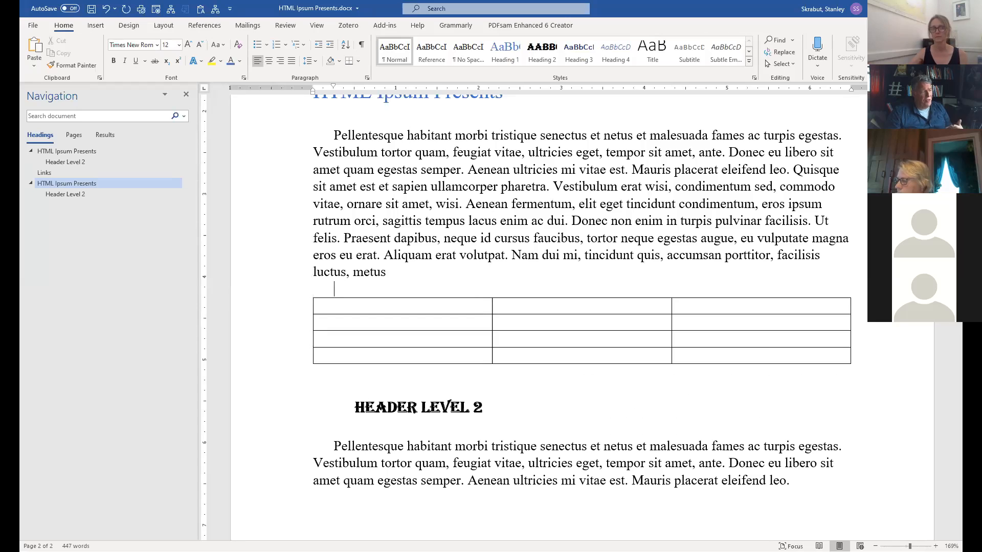
type("Table")
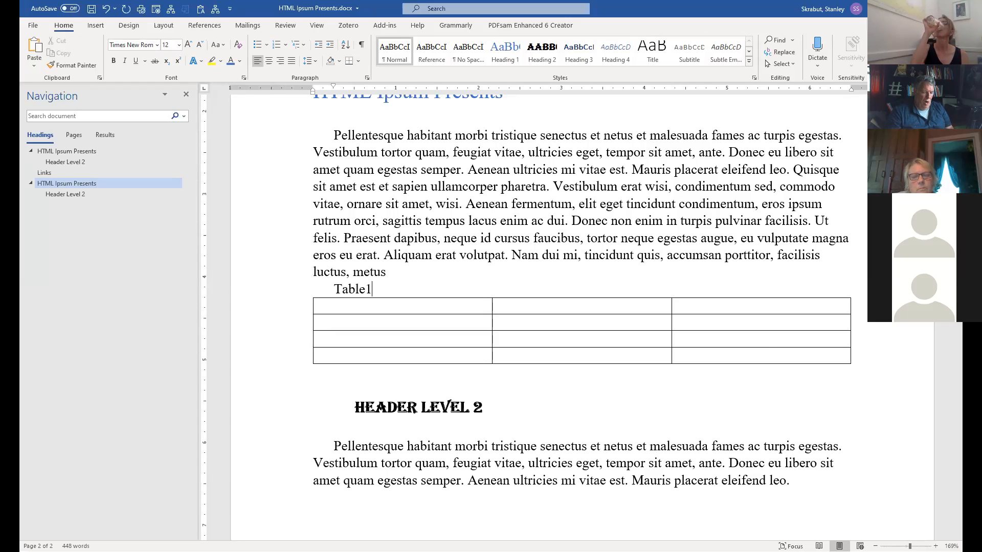
type(" 1. ")
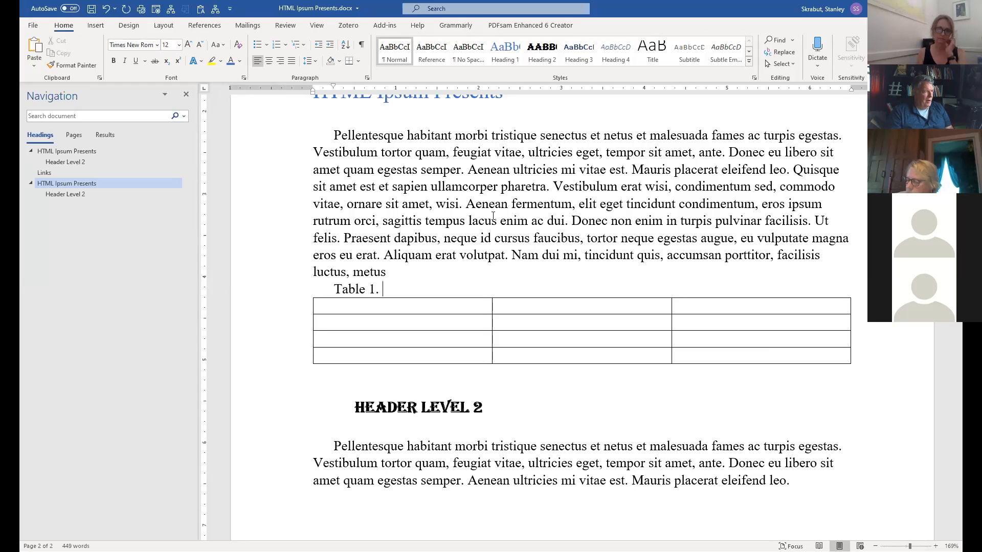
type("D")
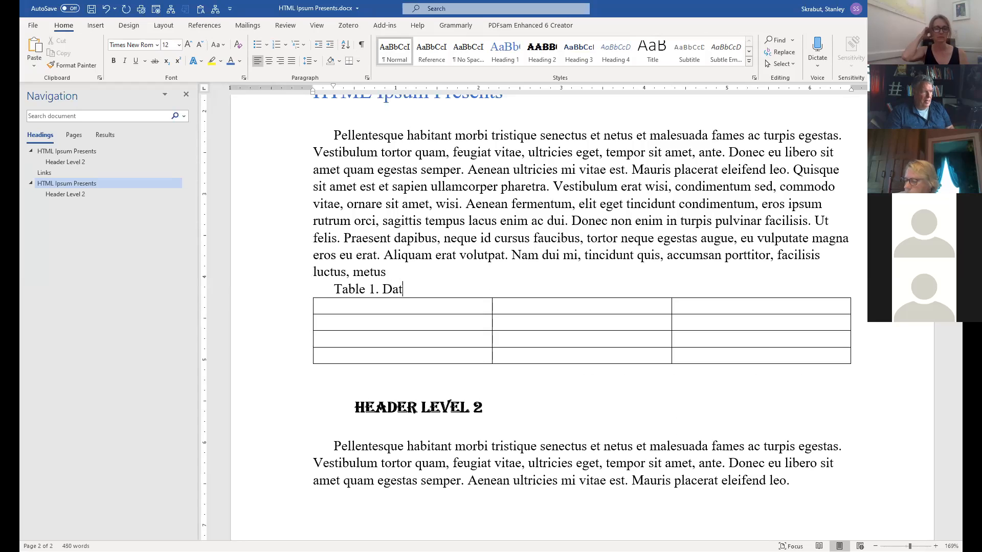
type("at")
key("BackSpace")
type("ys")
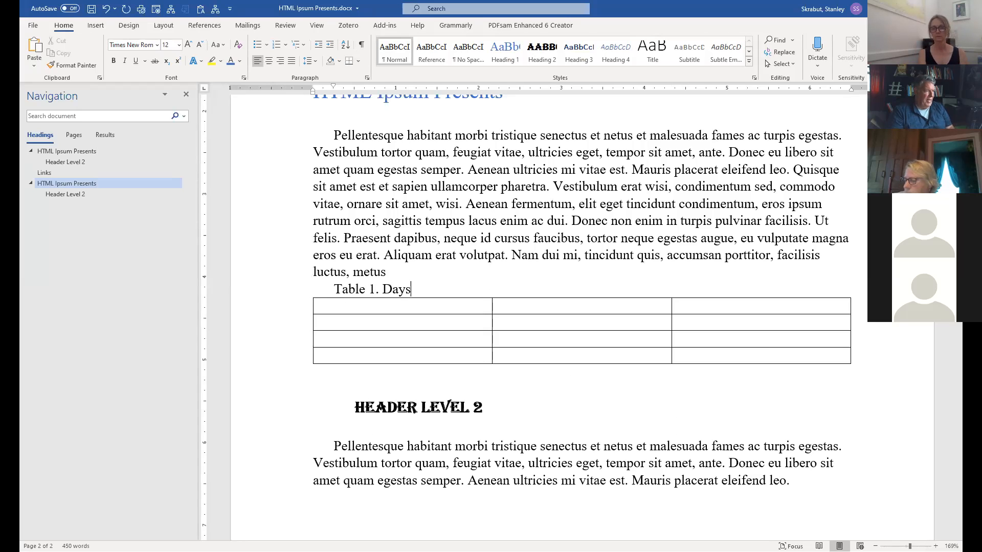
type(", Year")
key("BackSpace")
type(", Months")
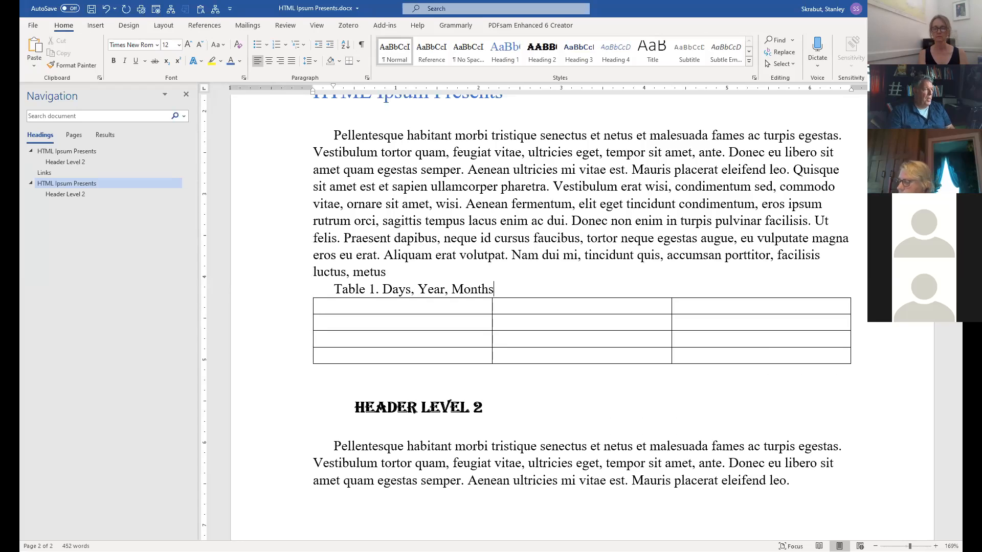
key("Return")
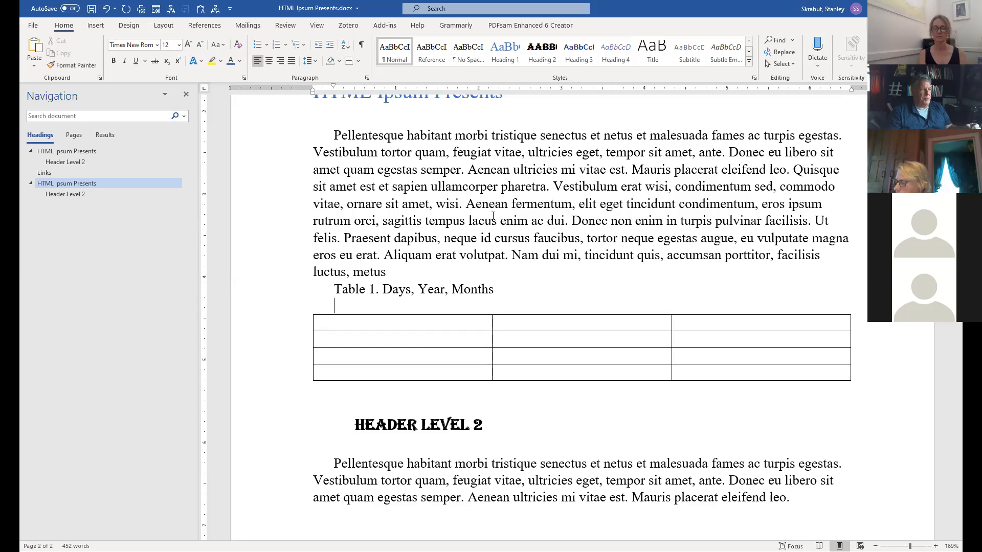
type("Description of")
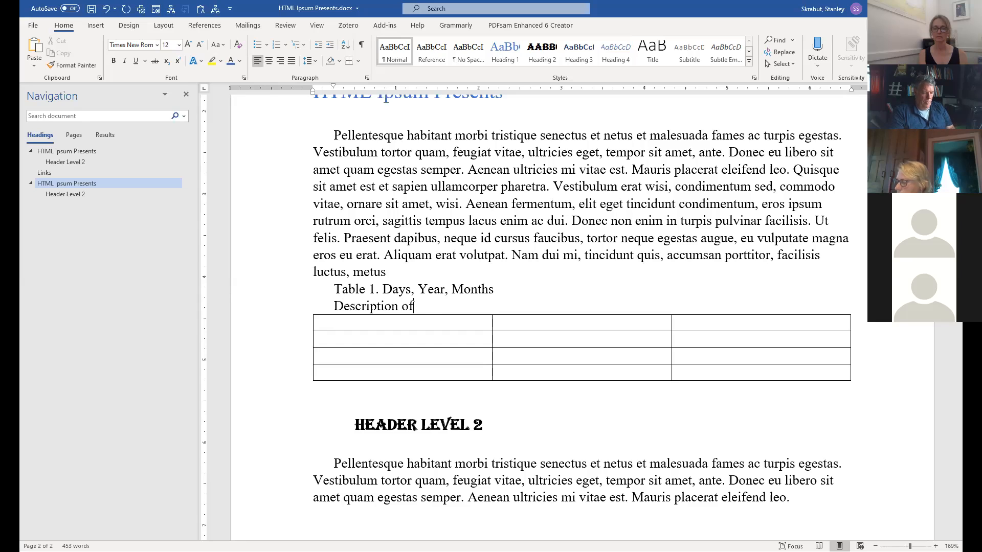
type(" the table.")
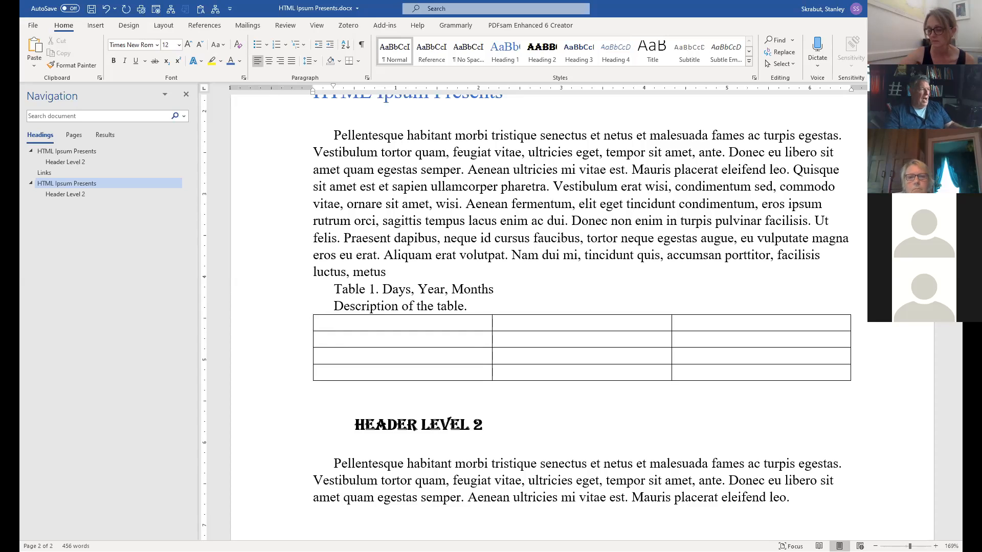
Enter the header row Days, Years, Months in the table.
left_click(375, 326)
type("D")
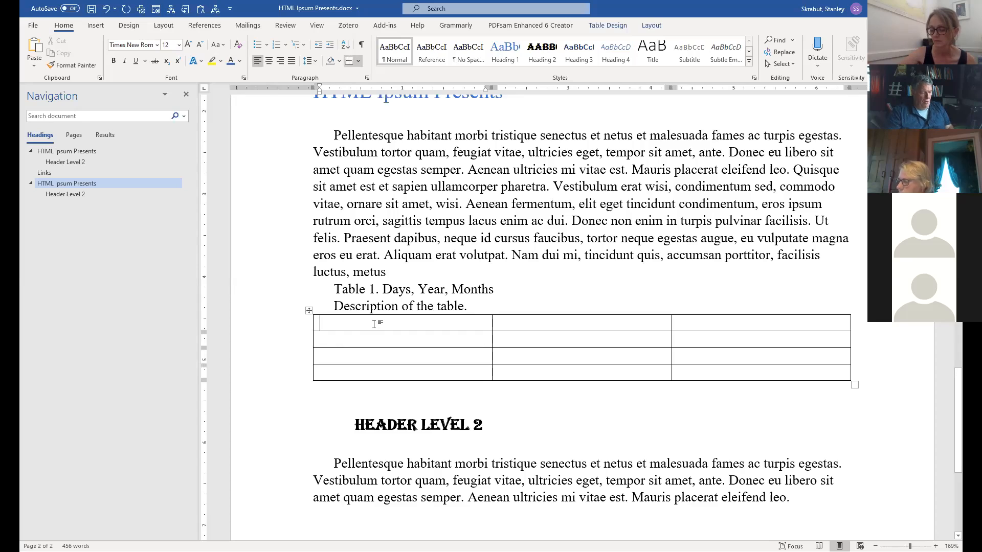
type("ay")
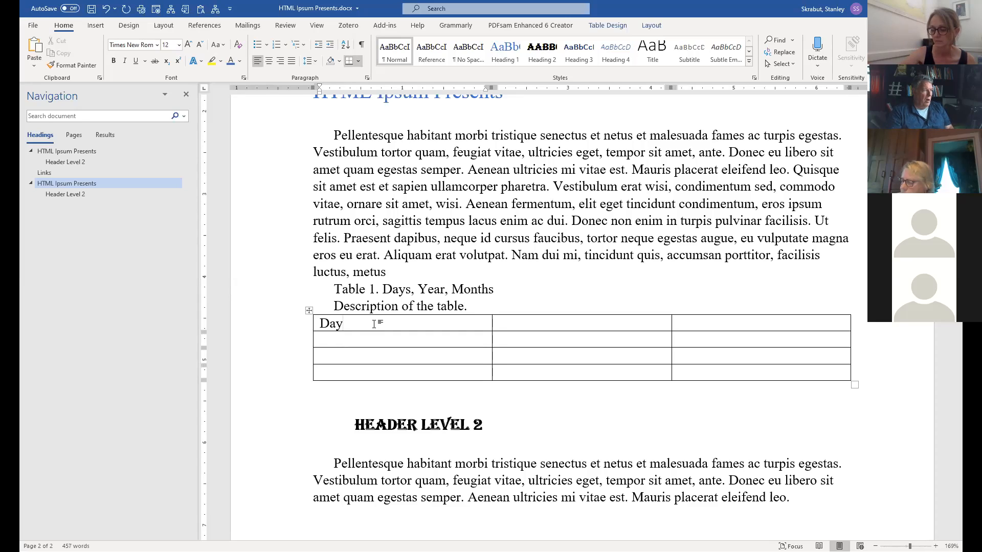
type("s")
key("Tab")
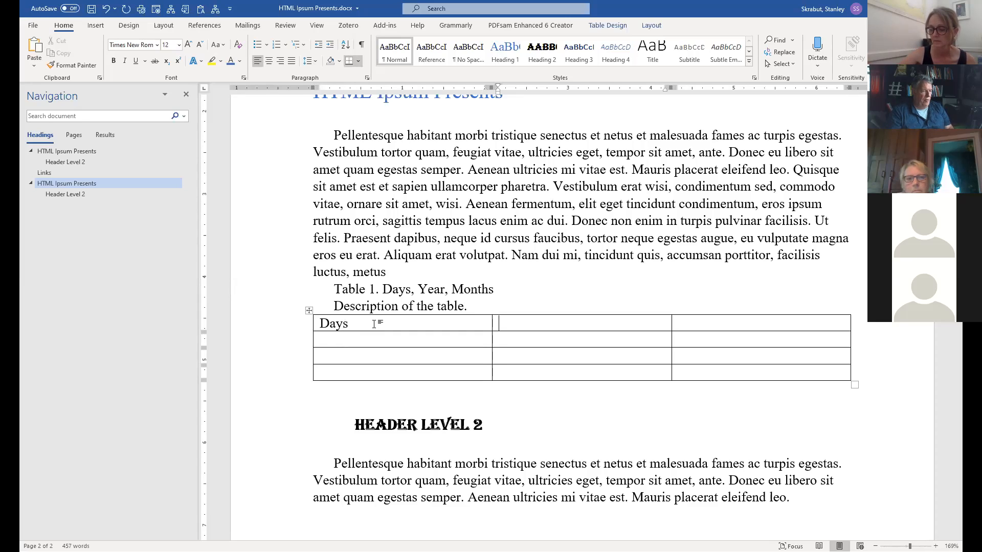
type("Years")
key("Tab")
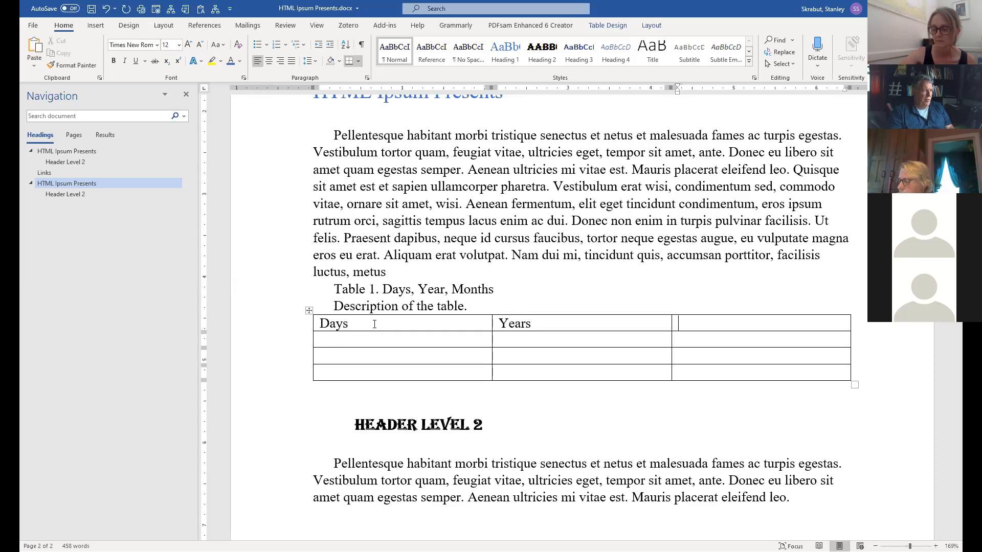
type("Months")
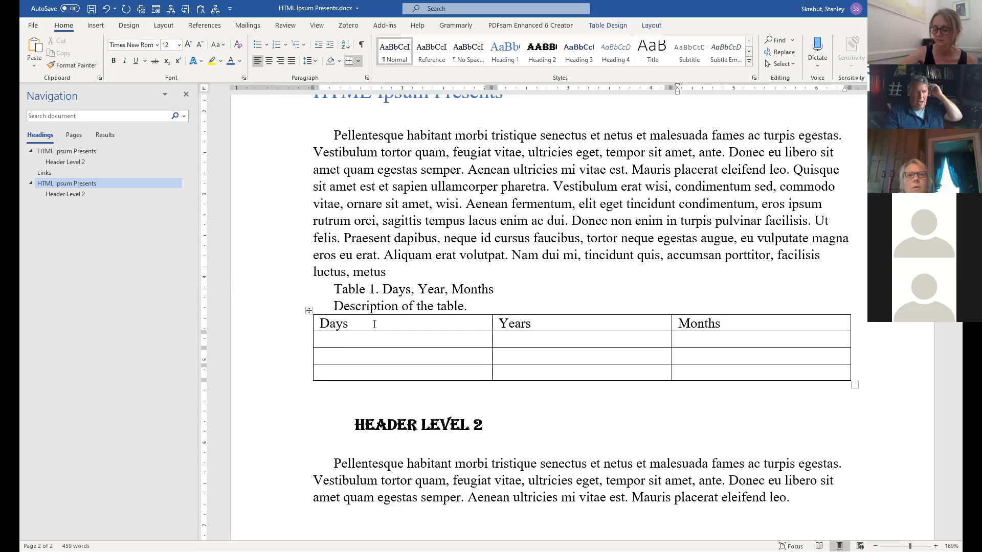
Fill the Days column with 1, 2, 3 and the Years column with 2020–2022.
type("1")
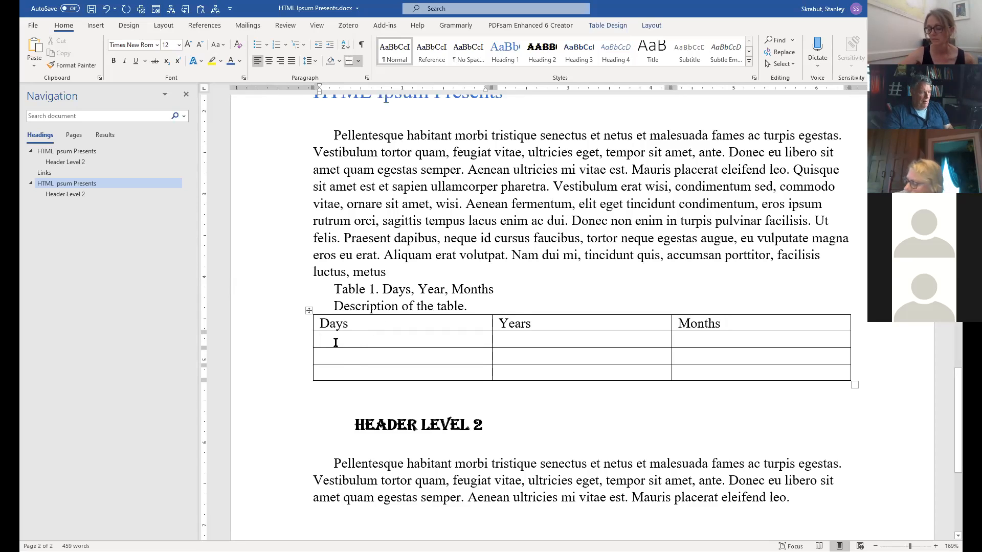
left_click(337, 359)
type("2")
left_click(338, 374)
left_click(530, 343)
type("2020")
key("Tab")
left_click(537, 356)
type("20")
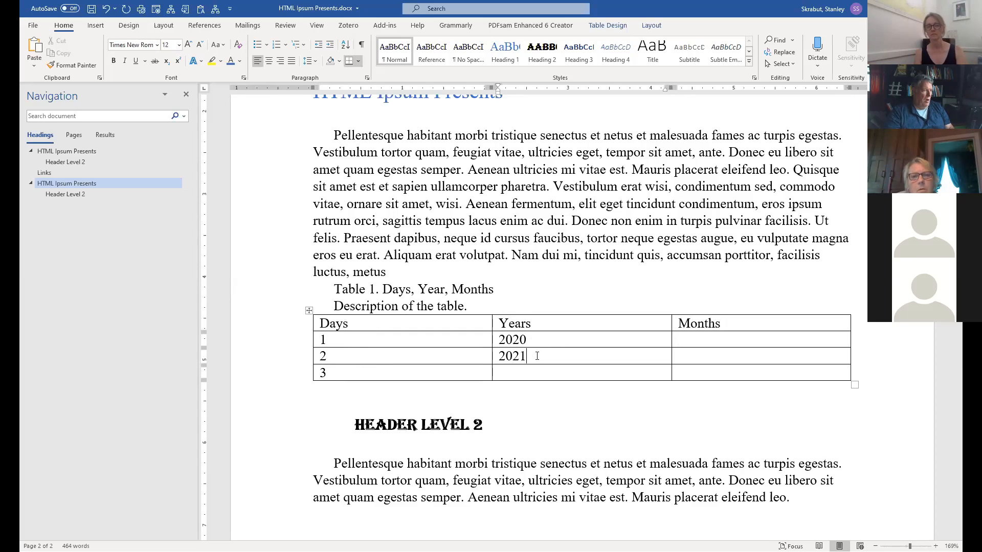
left_click(568, 373)
type("20")
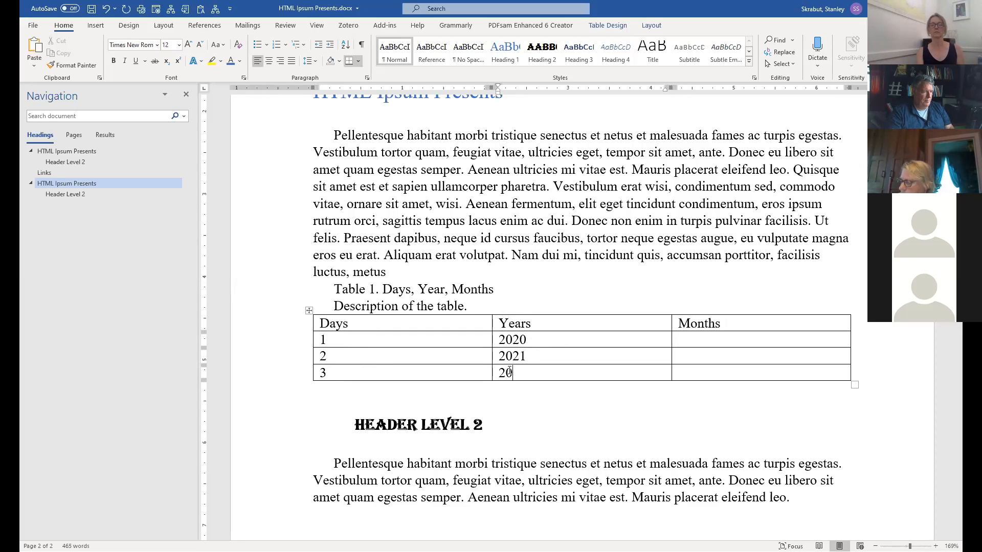
type("22")
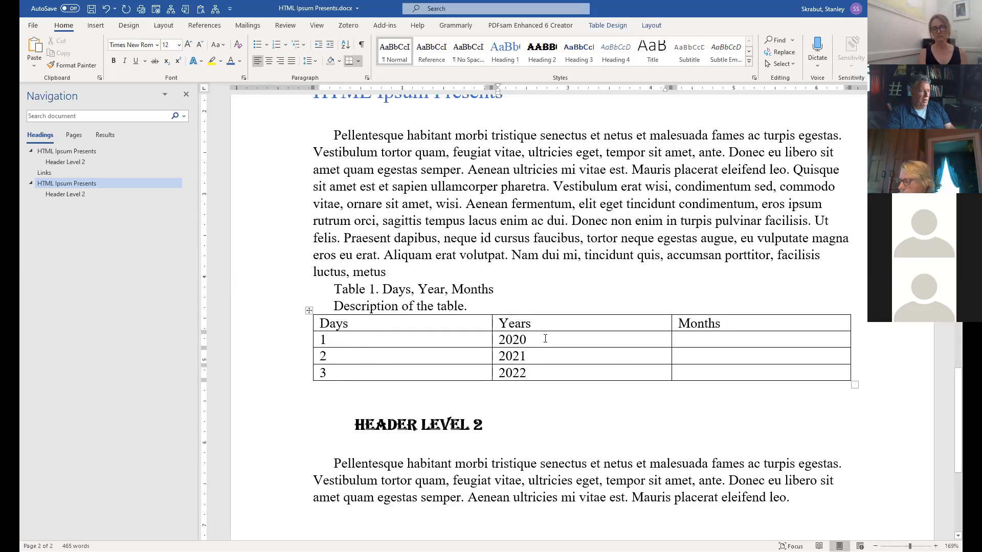
Fill the Months column with Jan, Feb and March.
left_click(710, 336)
type("Jan")
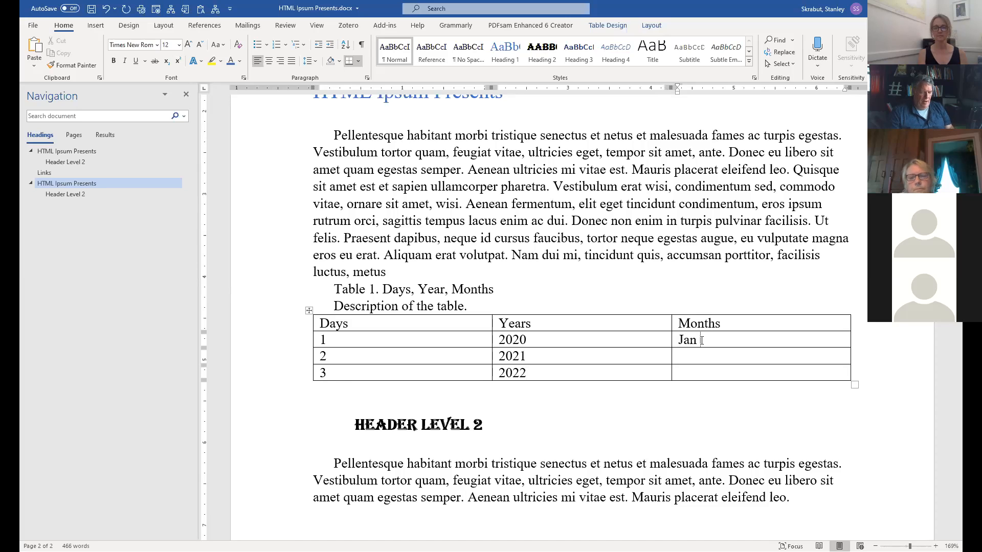
left_click(691, 353)
type("Feb")
left_click(691, 372)
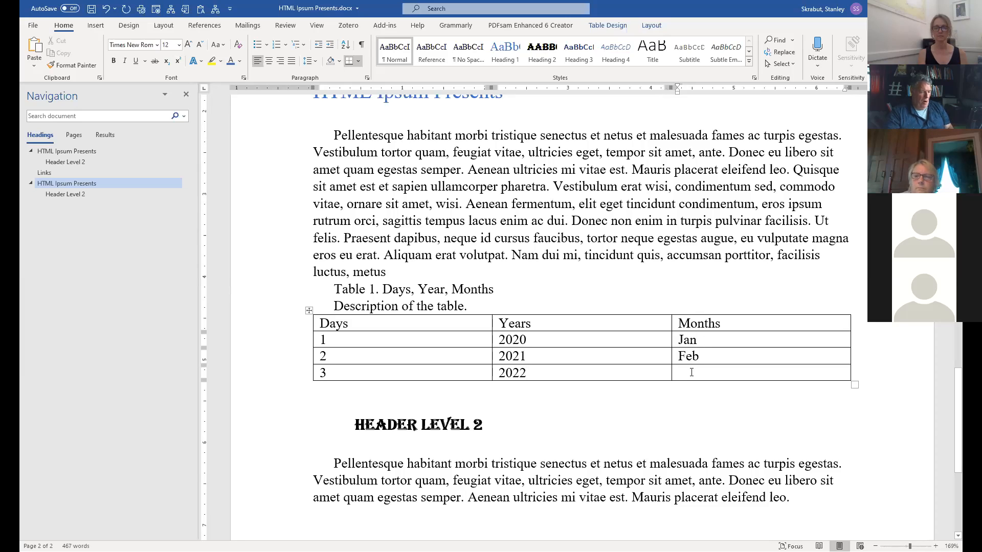
type("March")
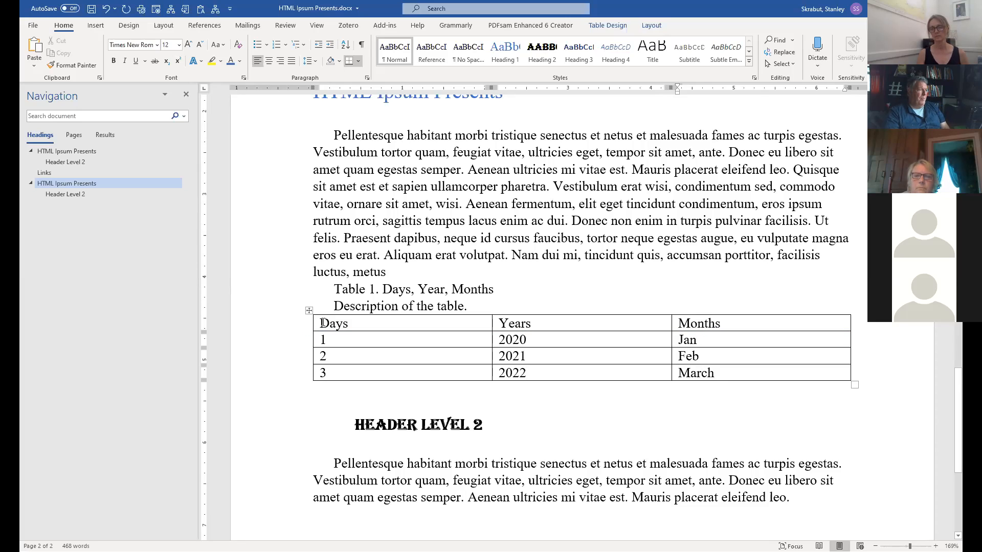
left_click_drag(558, 322, 865, 329)
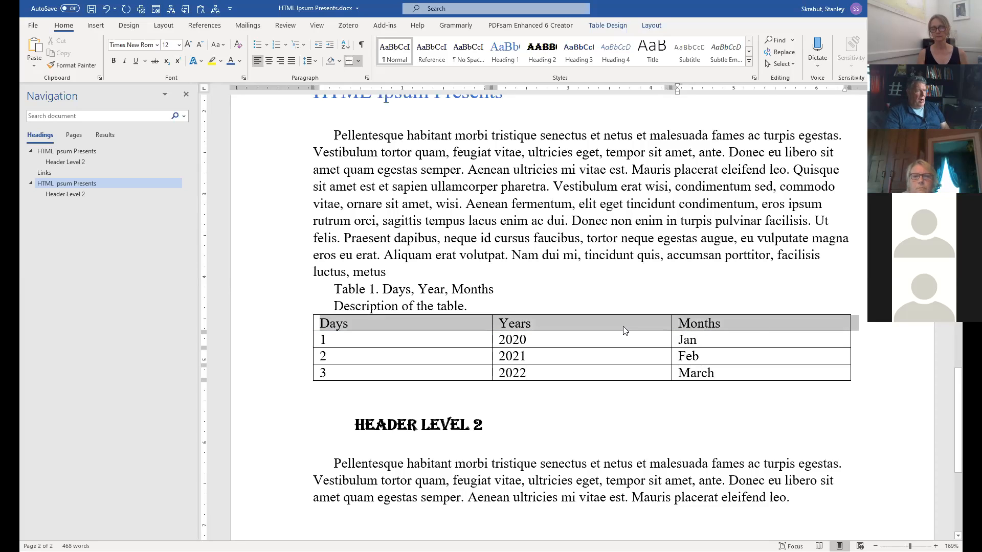
left_click(388, 344)
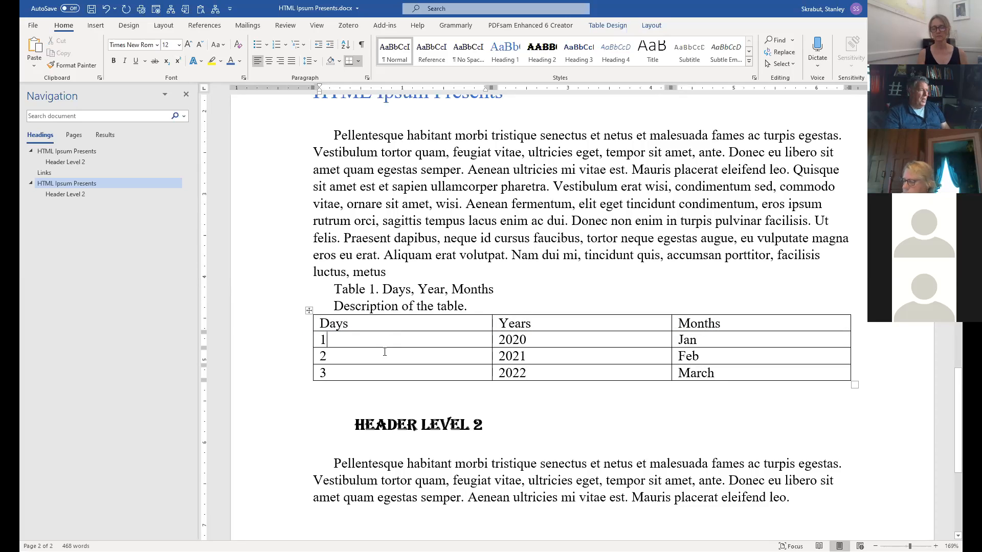
In Table Properties, enable 'Repeat as header row at the top of each page' for the first row.
right_click(361, 324)
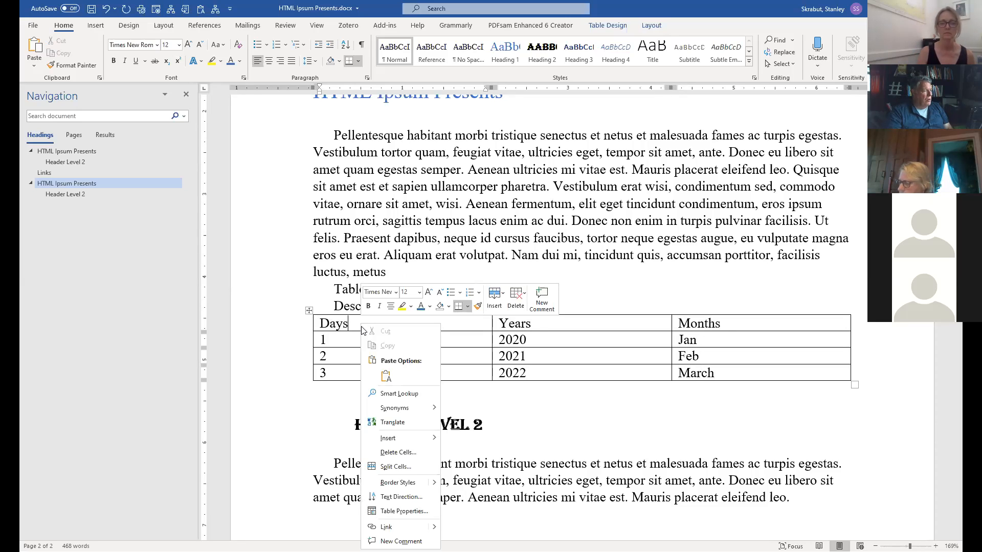
left_click(403, 511)
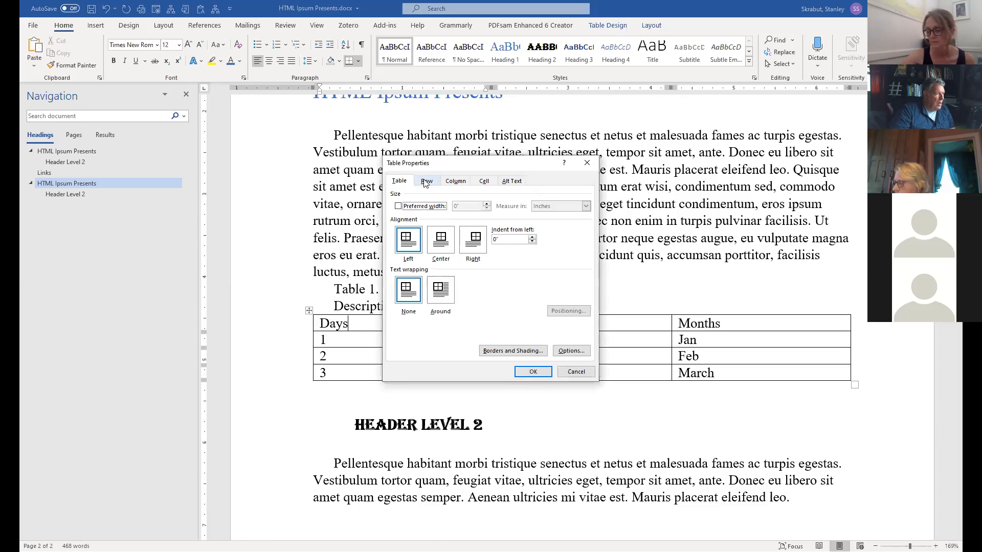
left_click(432, 182)
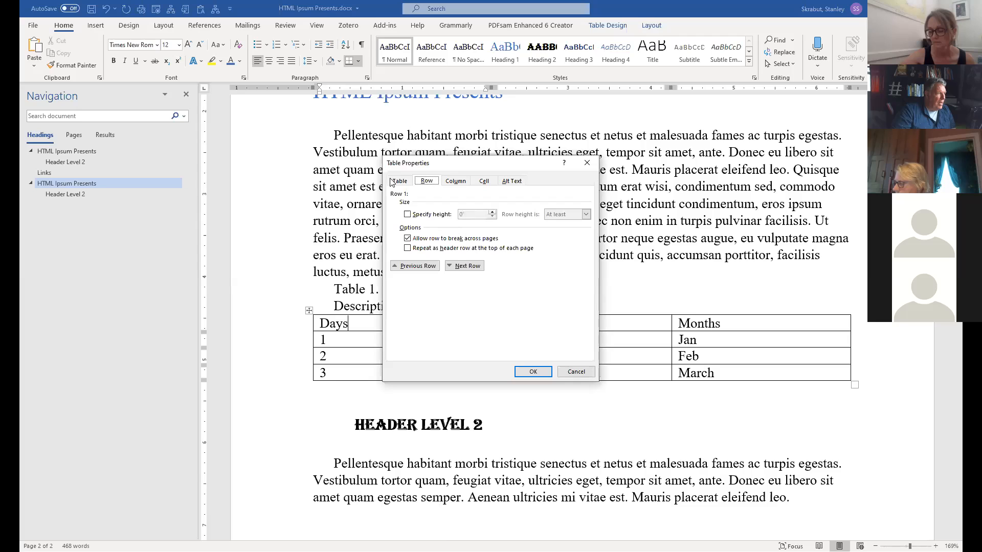
left_click(398, 181)
left_click(428, 182)
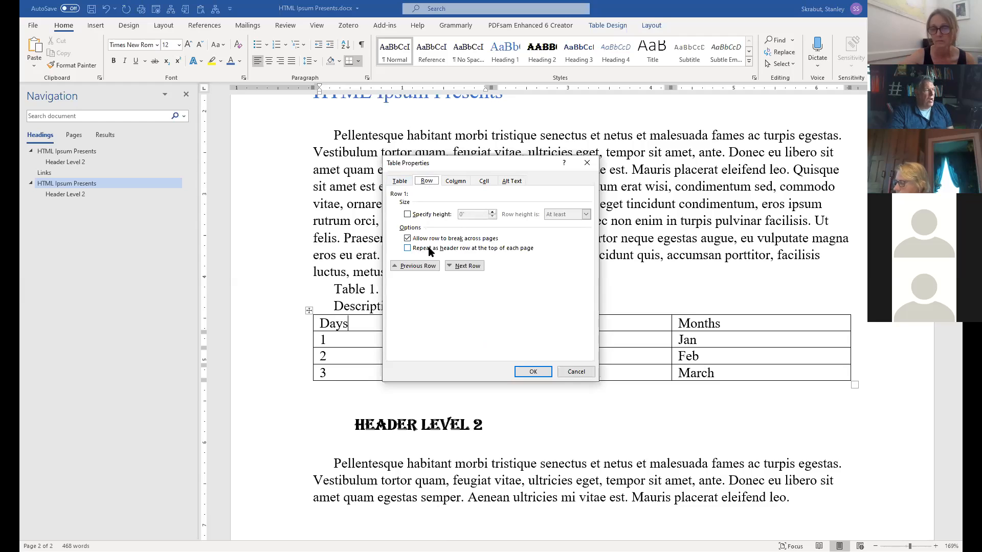
left_click(409, 250)
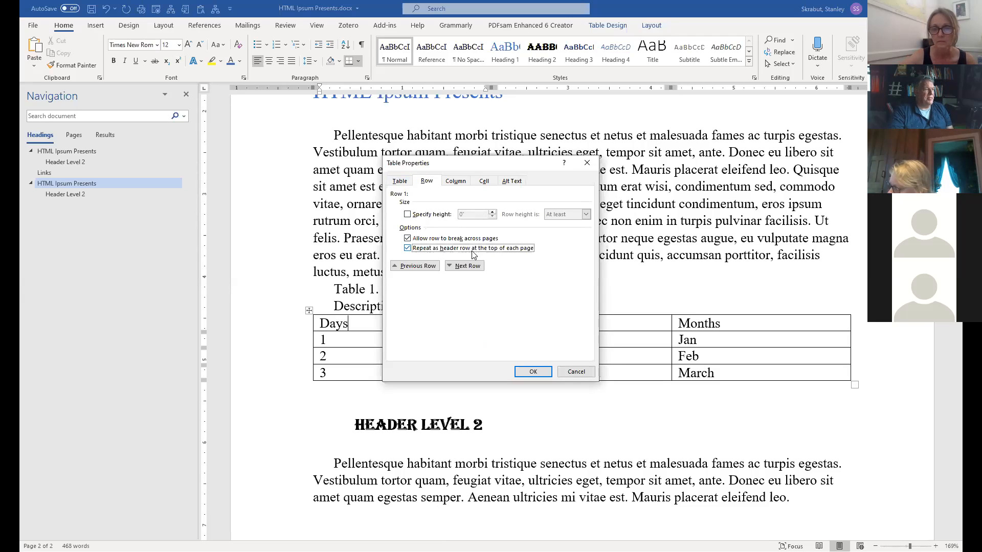
left_click(408, 248)
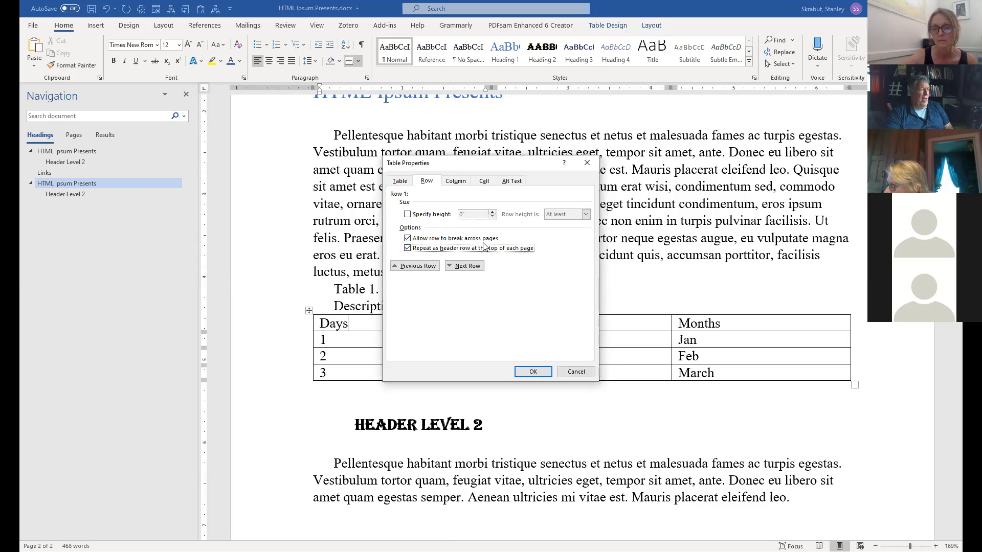
left_click(532, 373)
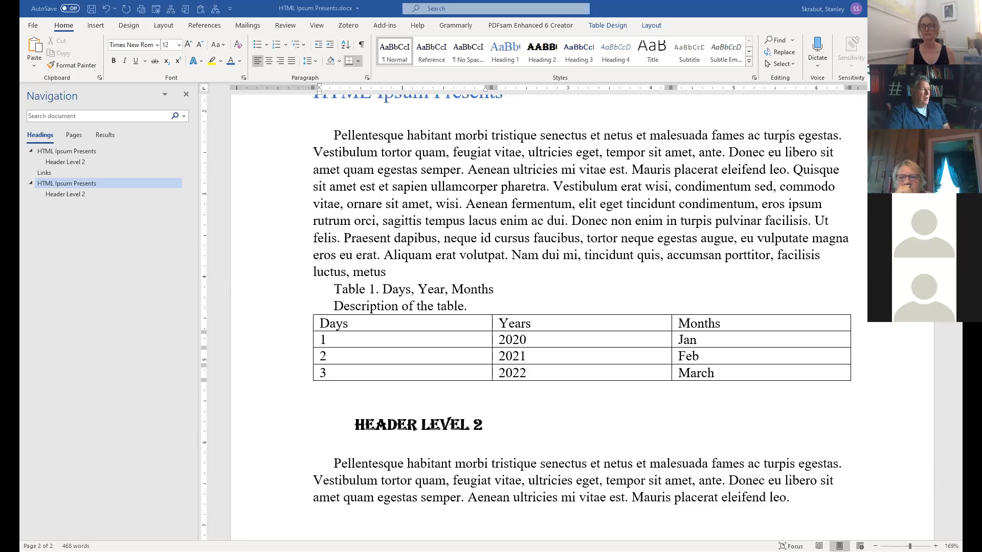
Return to the table and right-click the Days header cell for its options.
scroll(575, 224, "down", 3)
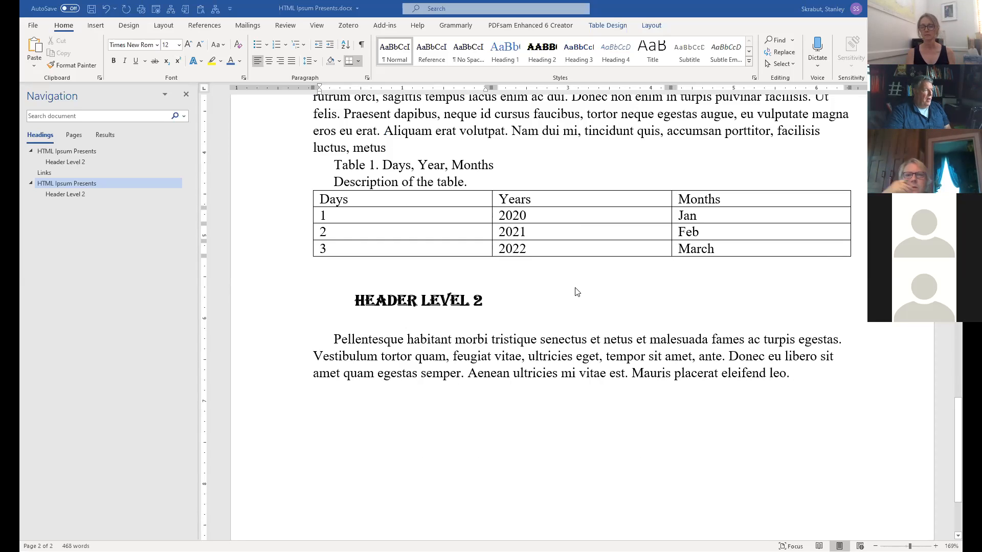
scroll(658, 311, "down", 2)
scroll(657, 314, "up", 8)
scroll(657, 315, "up", 7)
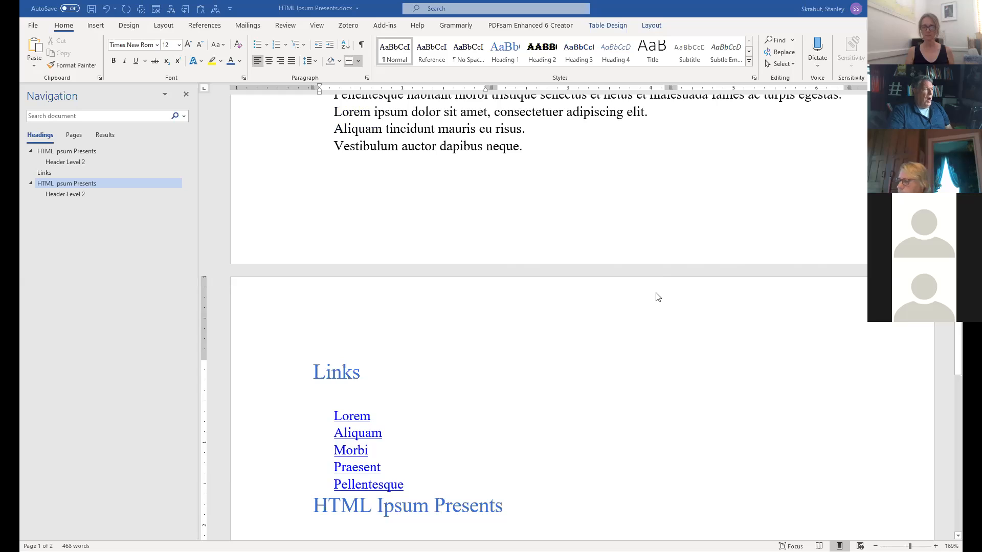
scroll(657, 297, "up", 5)
scroll(659, 297, "down", 2)
scroll(659, 297, "up", 3)
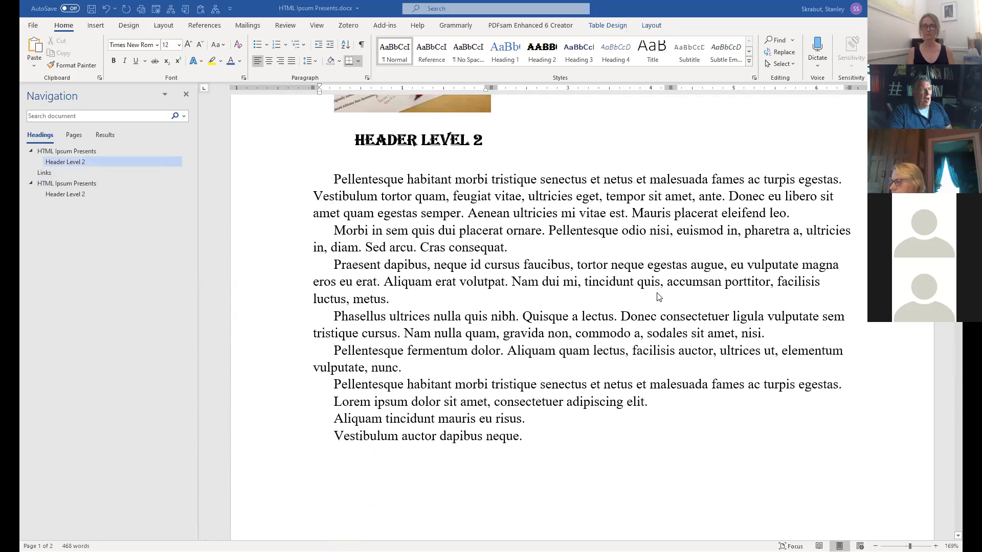
scroll(659, 298, "down", 1)
scroll(659, 297, "down", 3)
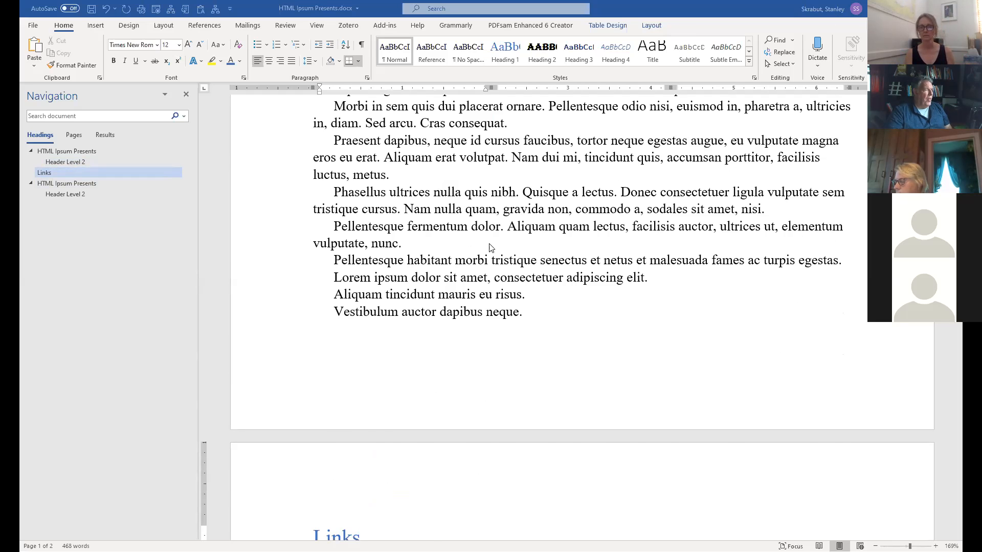
scroll(491, 249, "down", 5)
scroll(491, 249, "down", 5)
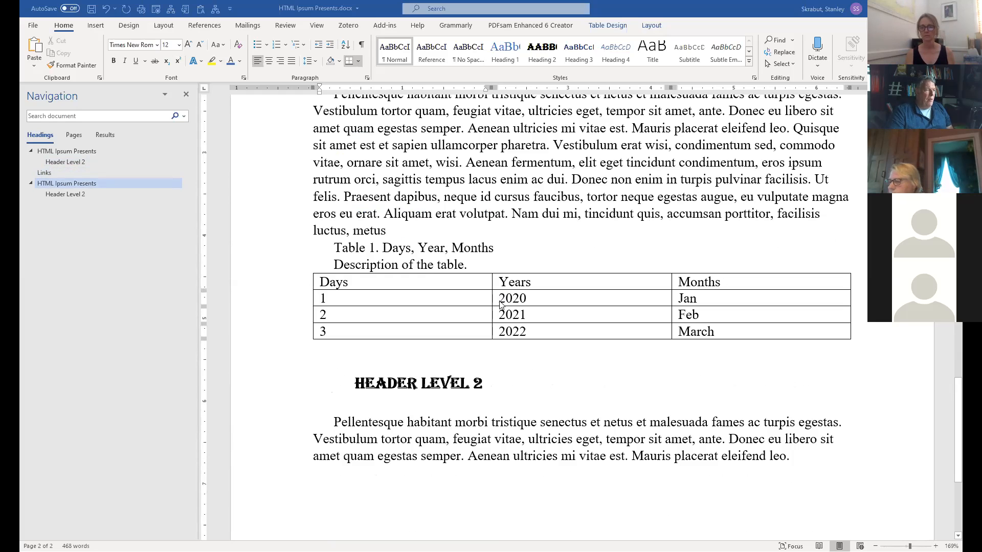
left_click_drag(500, 299, 750, 299)
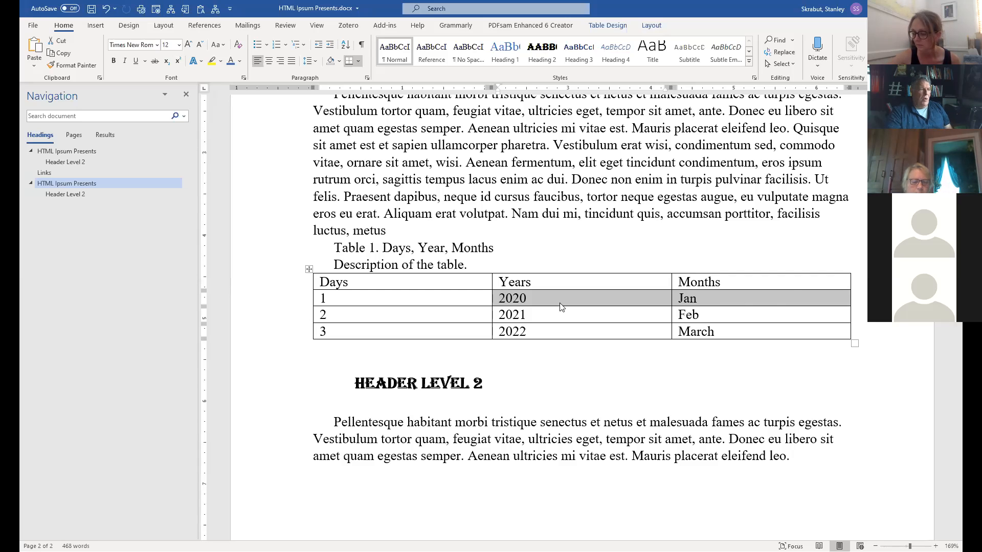
left_click(352, 282)
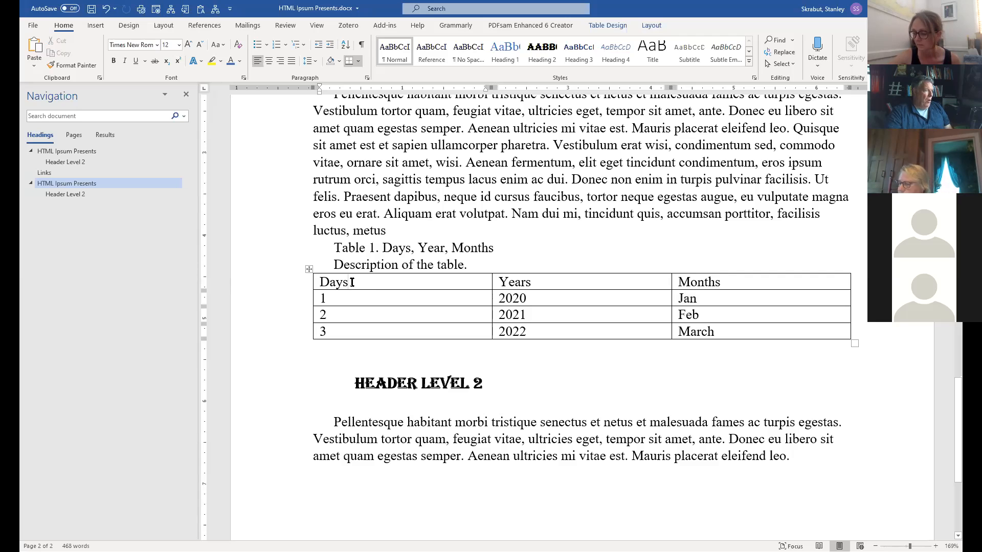
right_click(338, 285)
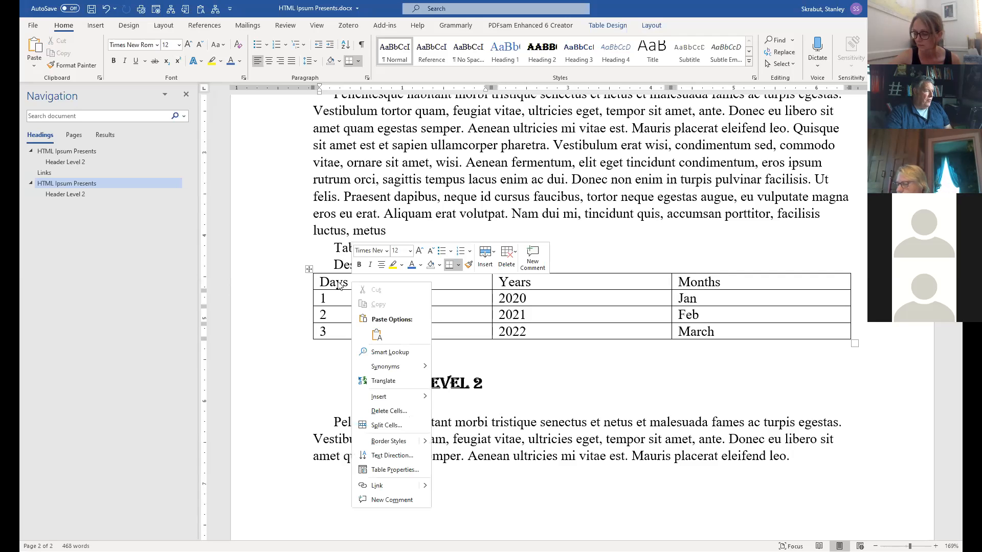
left_click(387, 470)
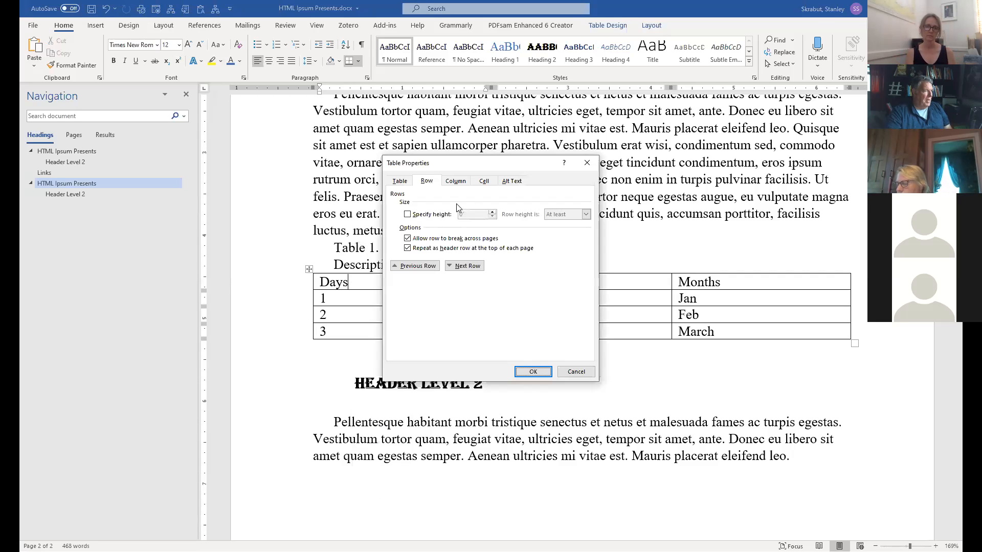
left_click(513, 182)
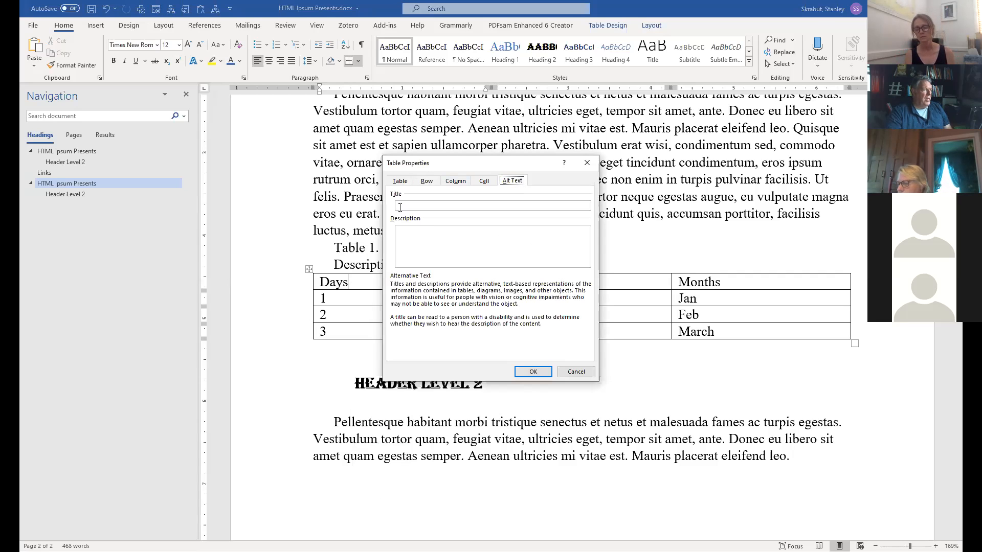
left_click(406, 236)
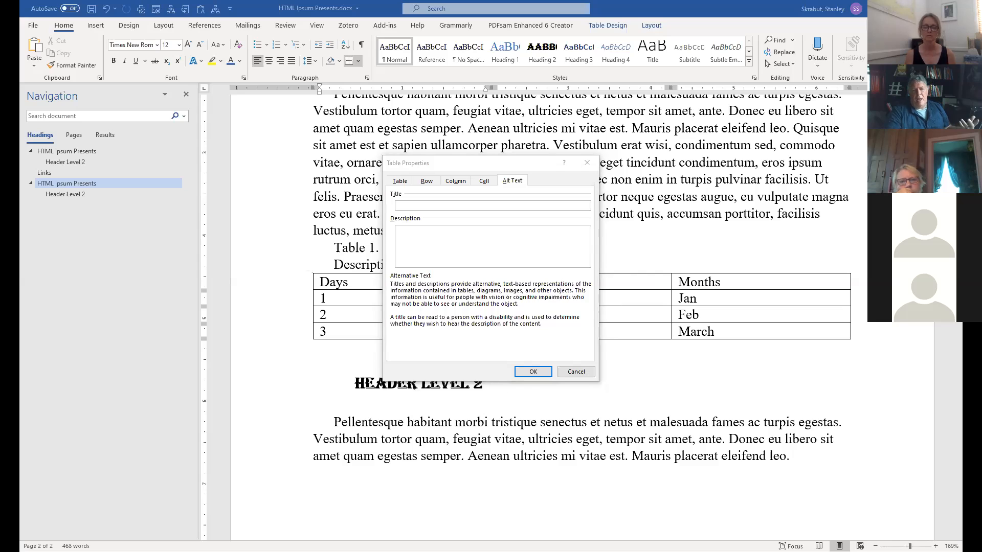
left_click(587, 374)
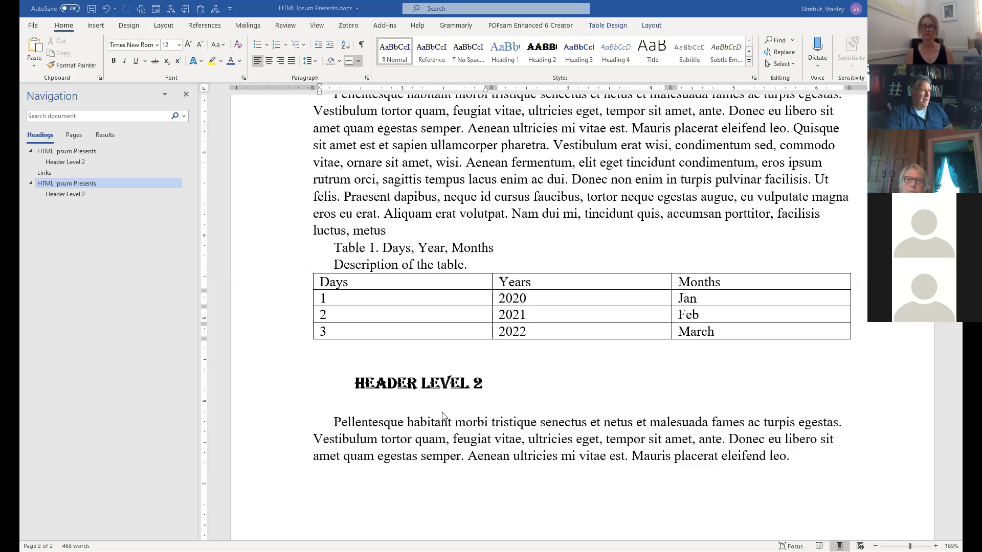
left_click(392, 354)
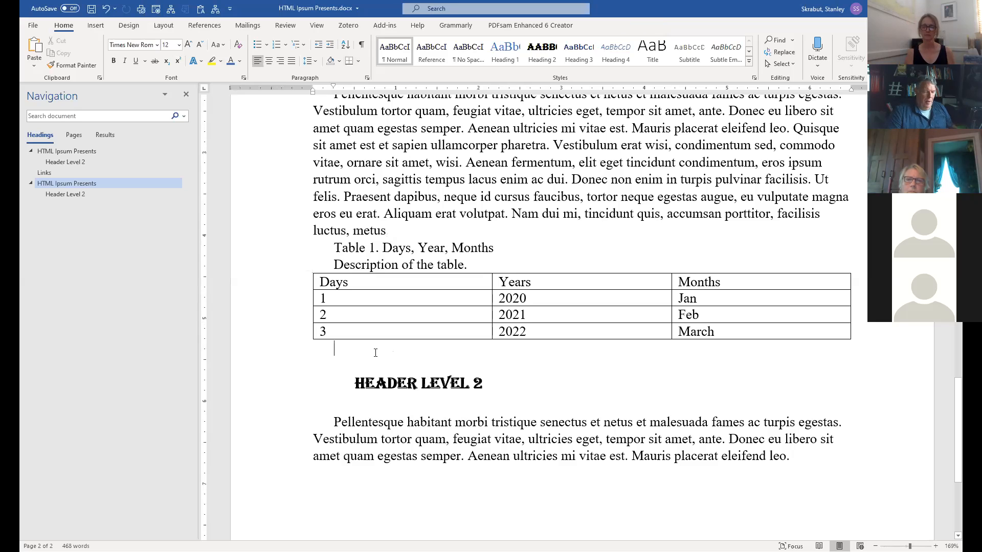
Paste the Google Docs link below the table and type 'Assignment #2' on a new line.
key("Return")
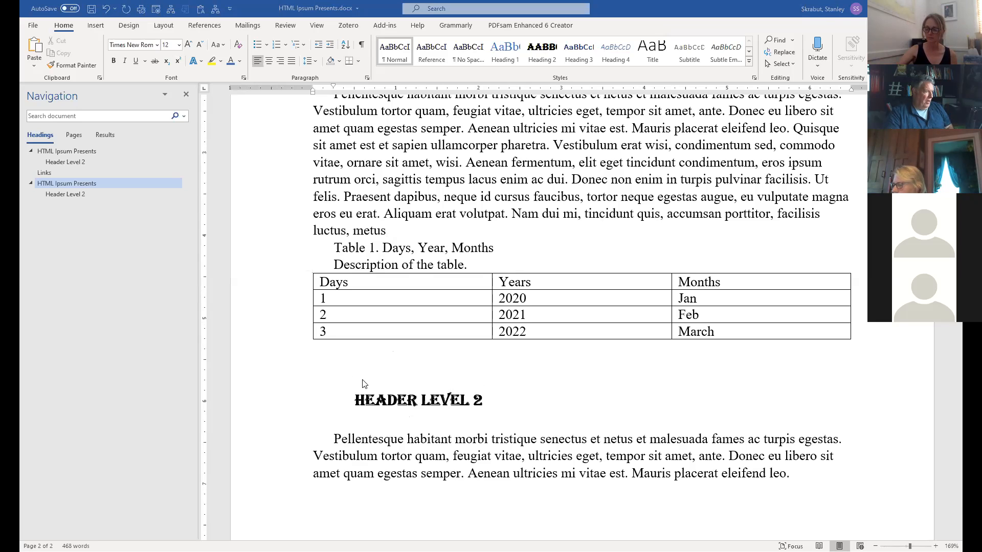
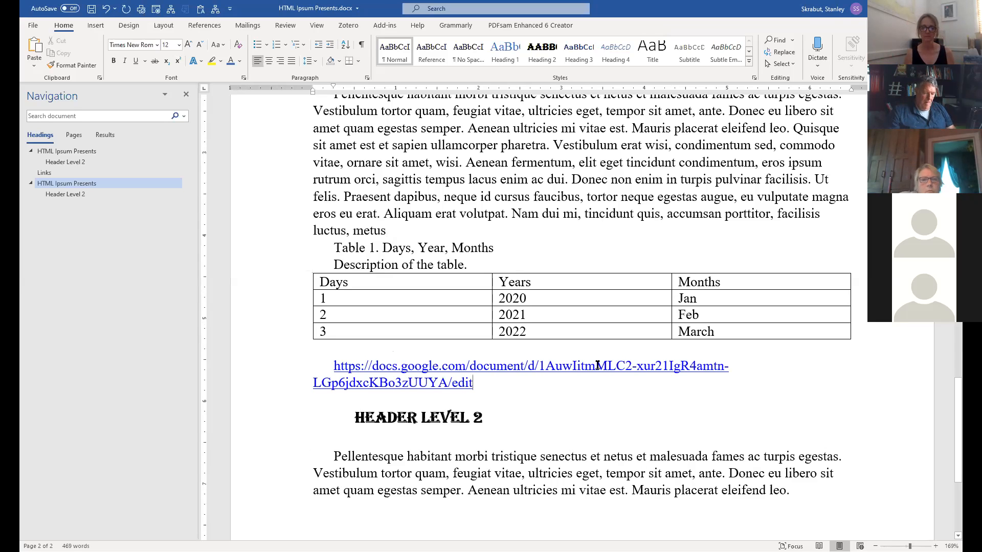
key("Return")
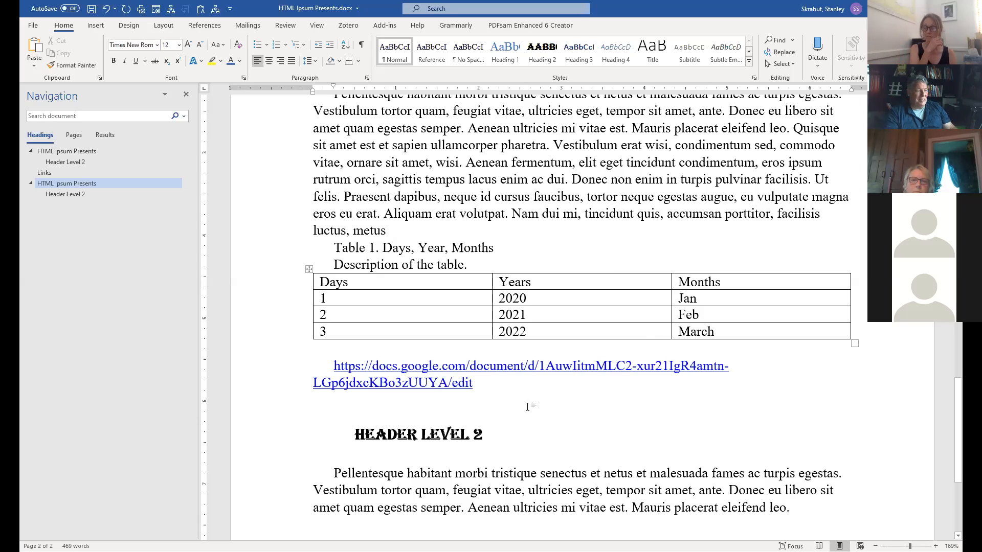
key("Return")
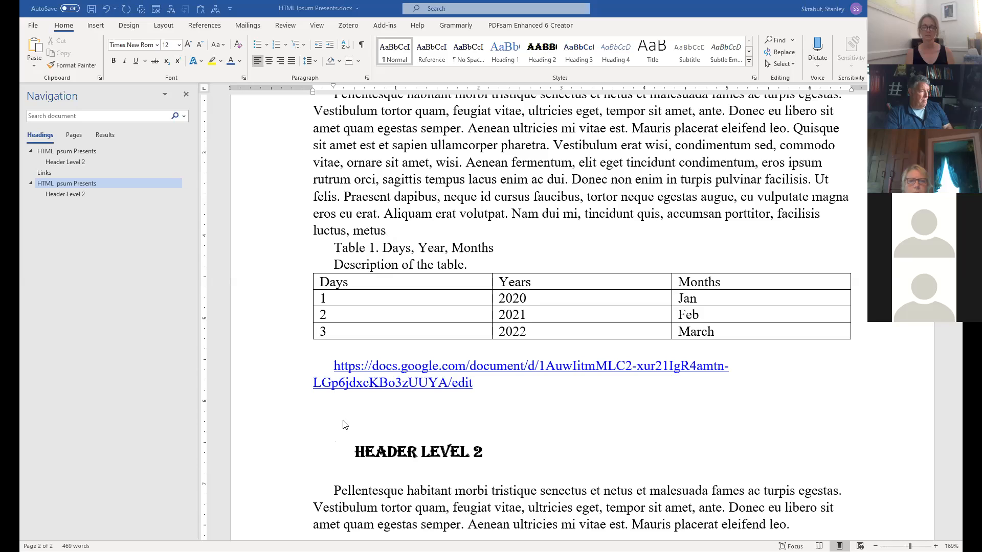
type("Assignment #2")
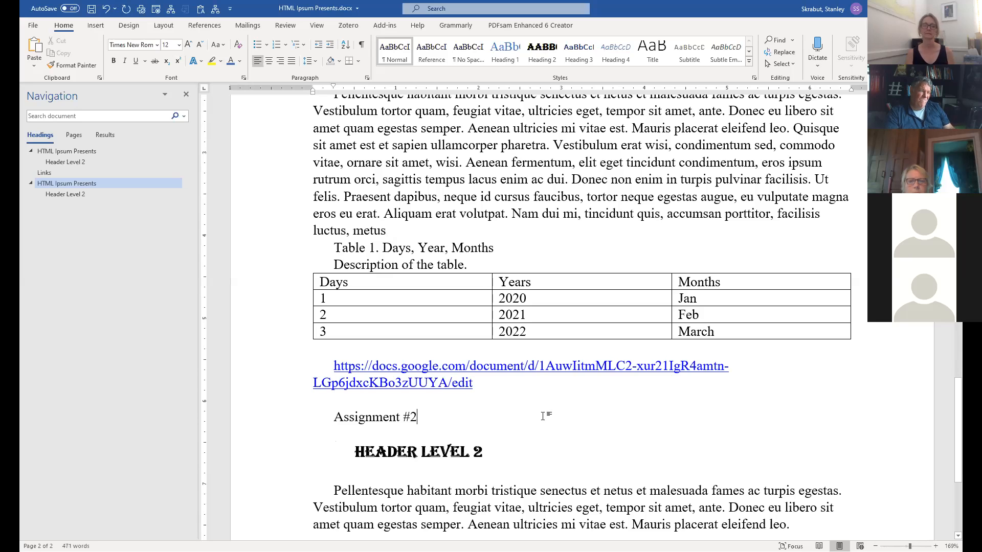
Link 'Assignment #2' to the Google Docs address copied from the line above.
triple_click(396, 370)
key("ctrl+c")
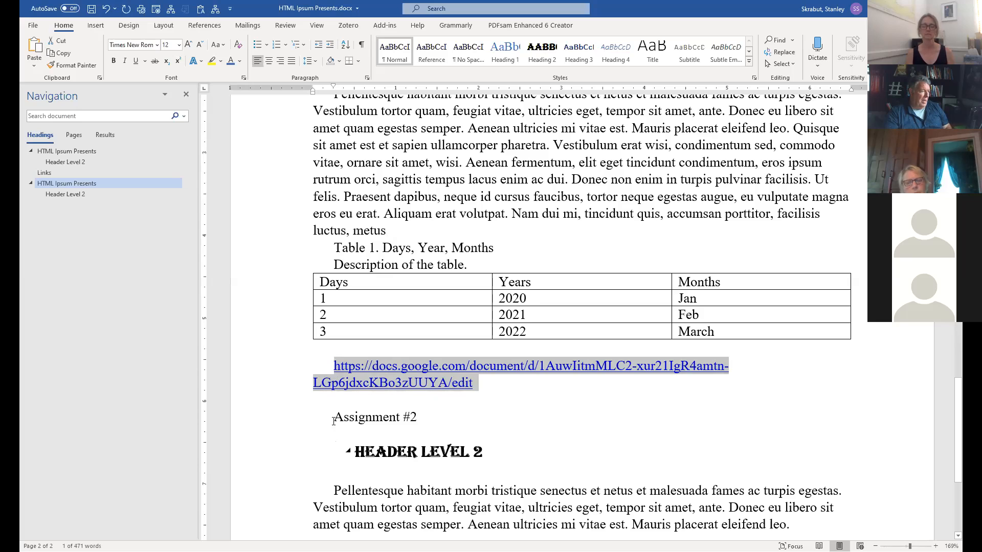
left_click_drag(334, 421, 415, 417)
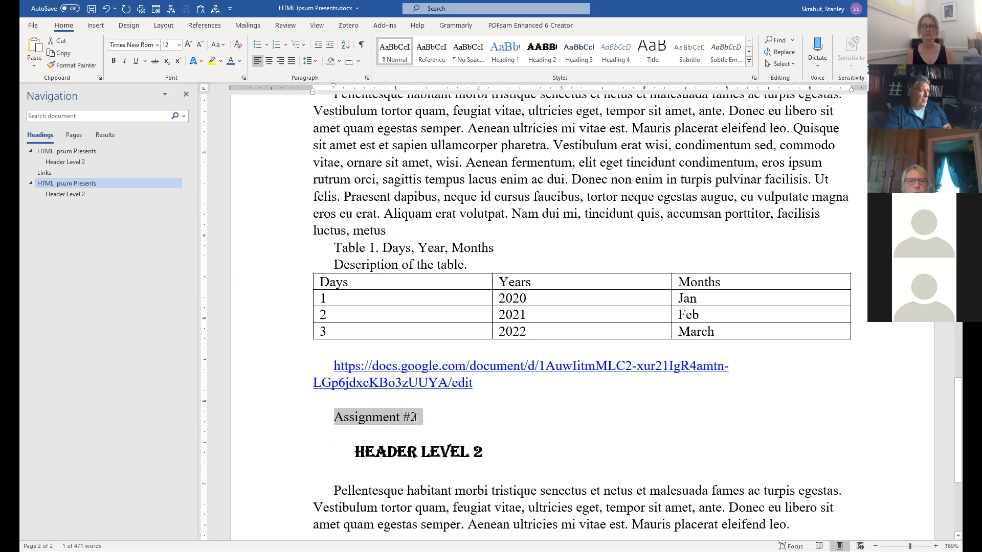
right_click(407, 418)
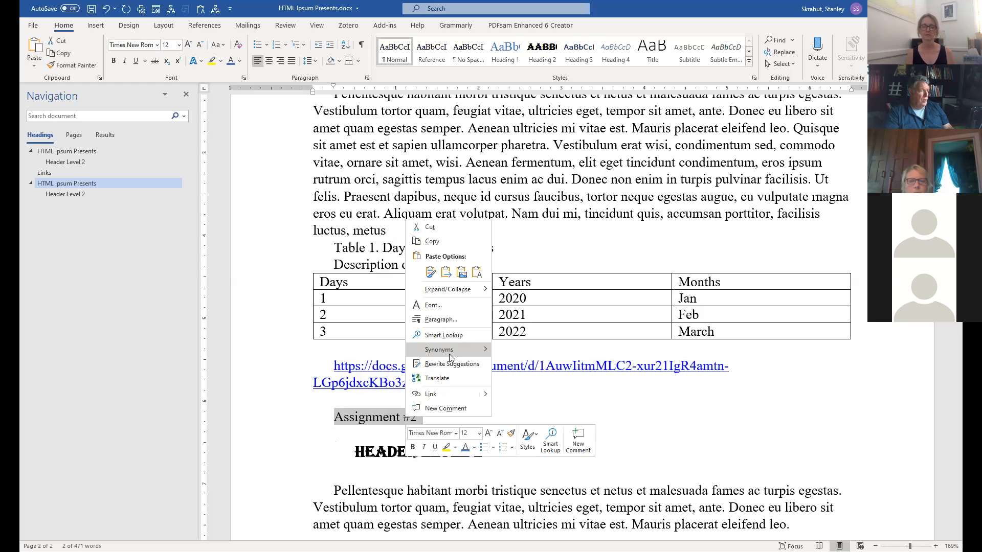
left_click(430, 395)
key("ctrl+v")
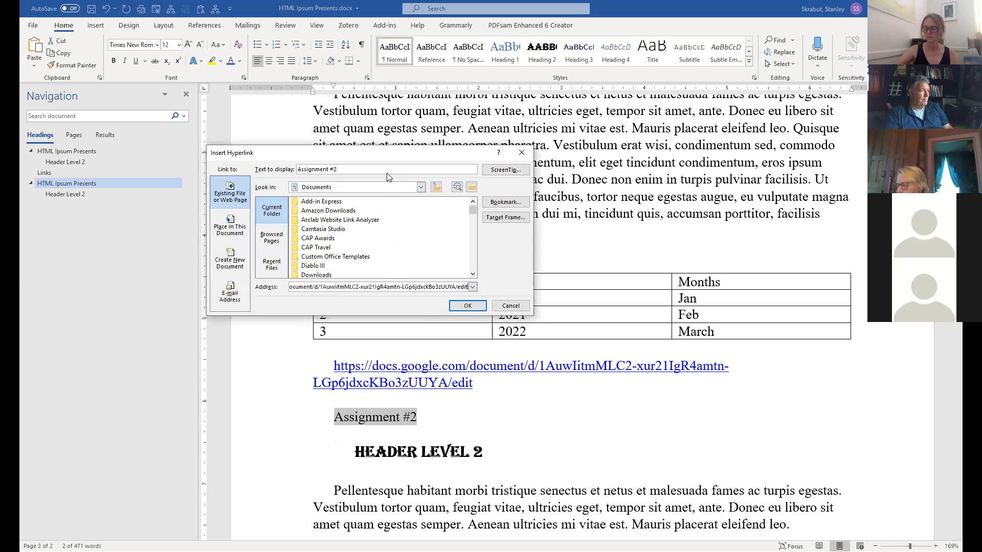
left_click(476, 308)
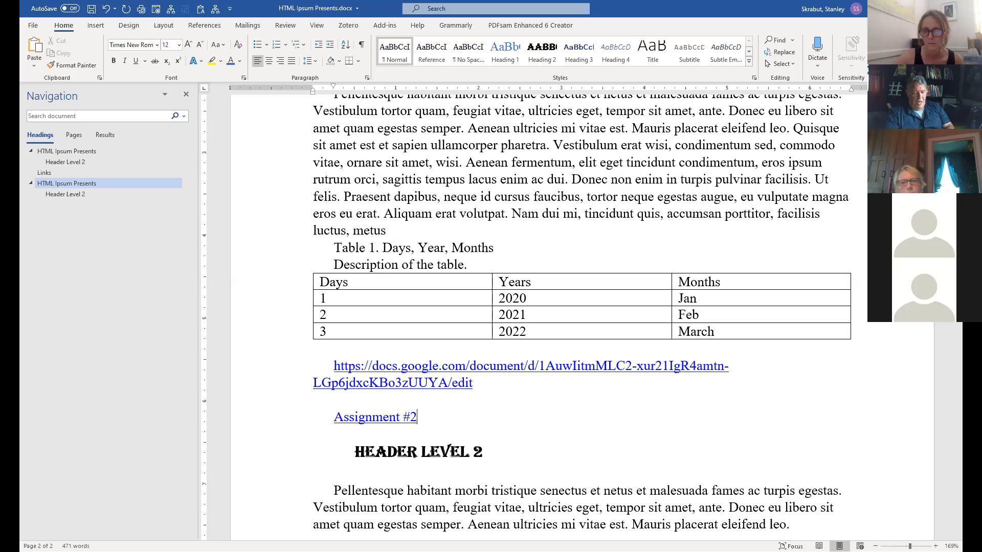
key("Return")
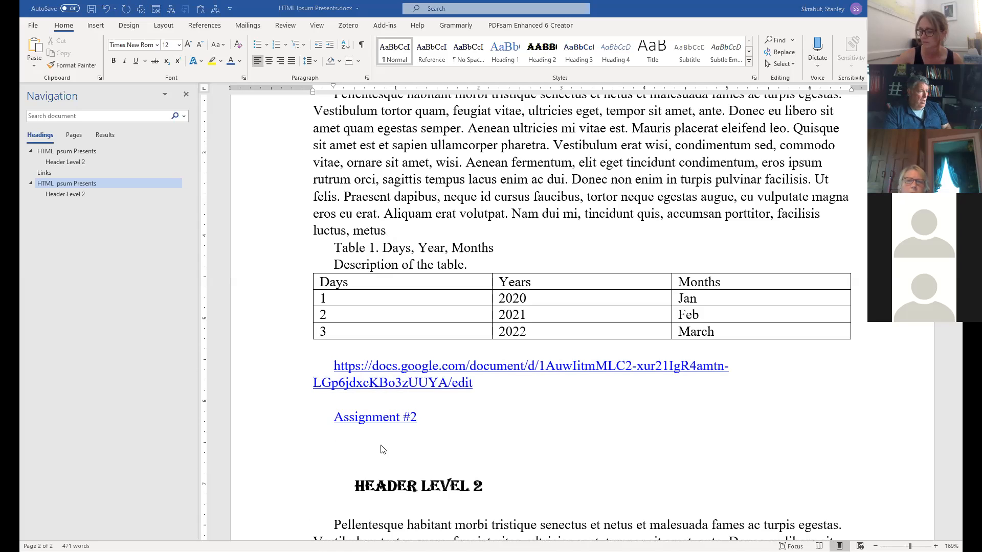
Paste 'Assignment #2 – A case study on Accessibility' as a plain line under the link.
type("Assignment #2 – A case study on Accessibility")
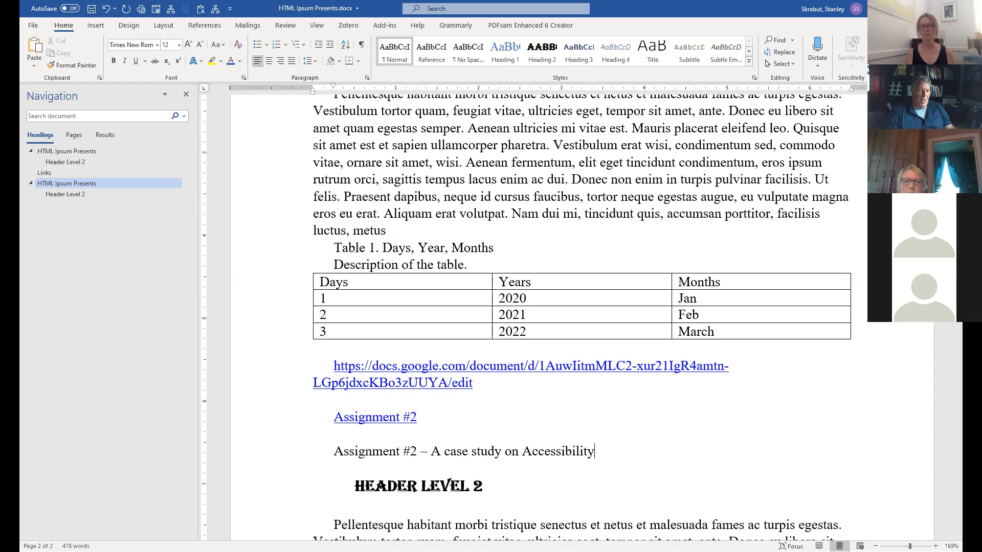
key("Return")
key("Return")
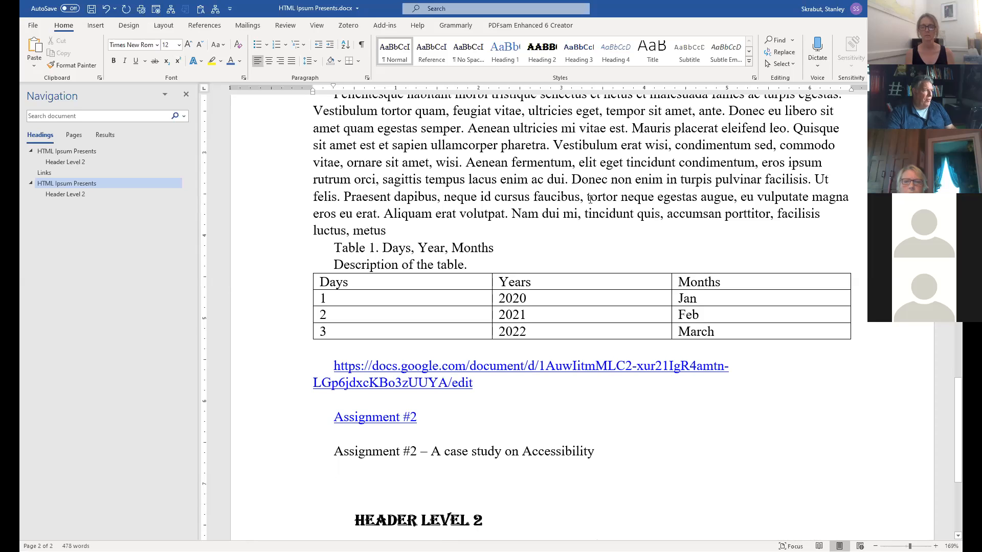
scroll(518, 285, "up", 5)
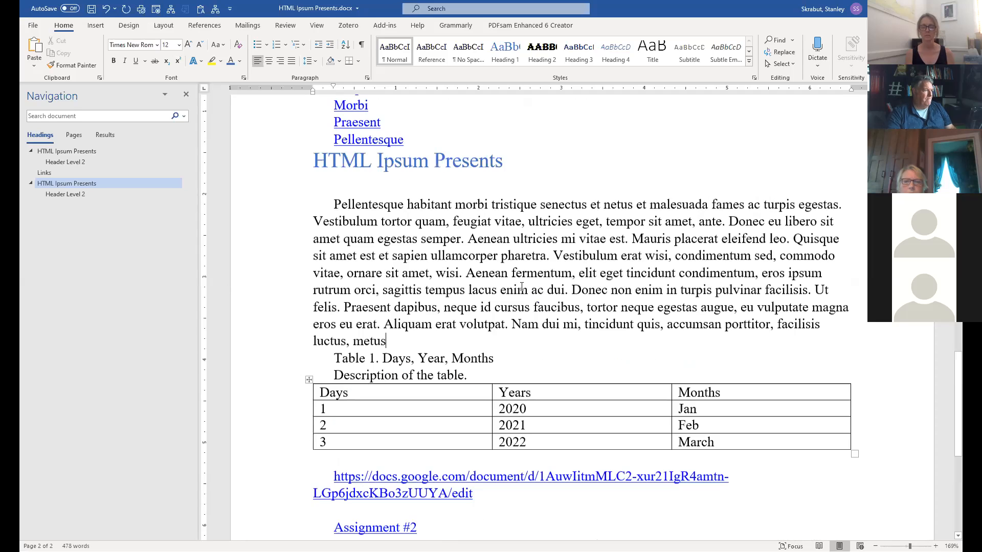
Add 'Read more' after the first paragraph and link it to the Google Docs address.
scroll(552, 323, "up", 10)
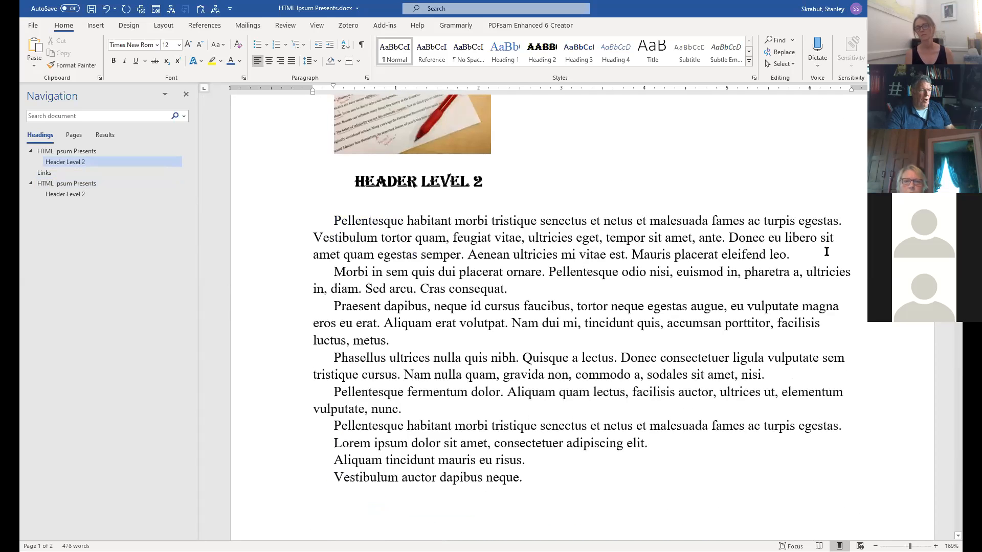
type("R")
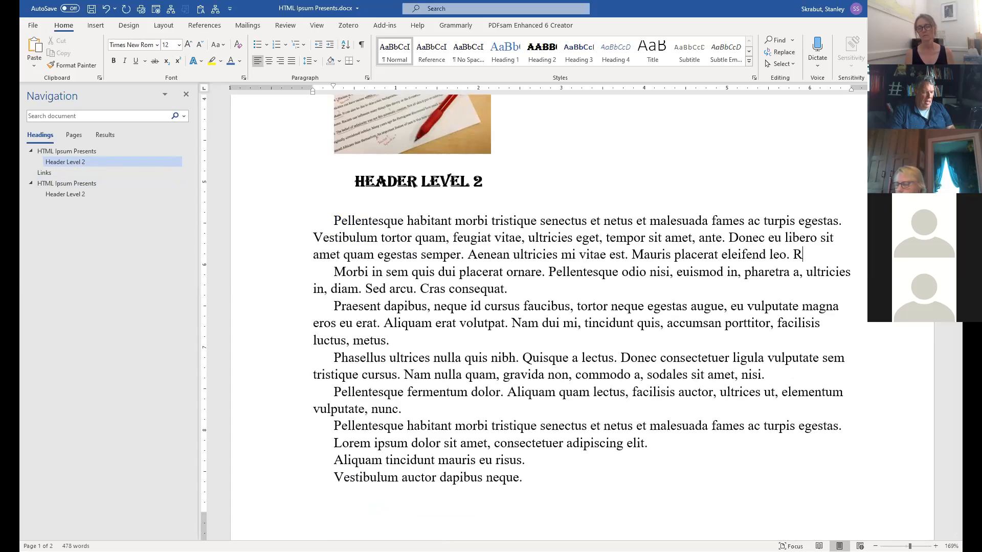
type("ead mo")
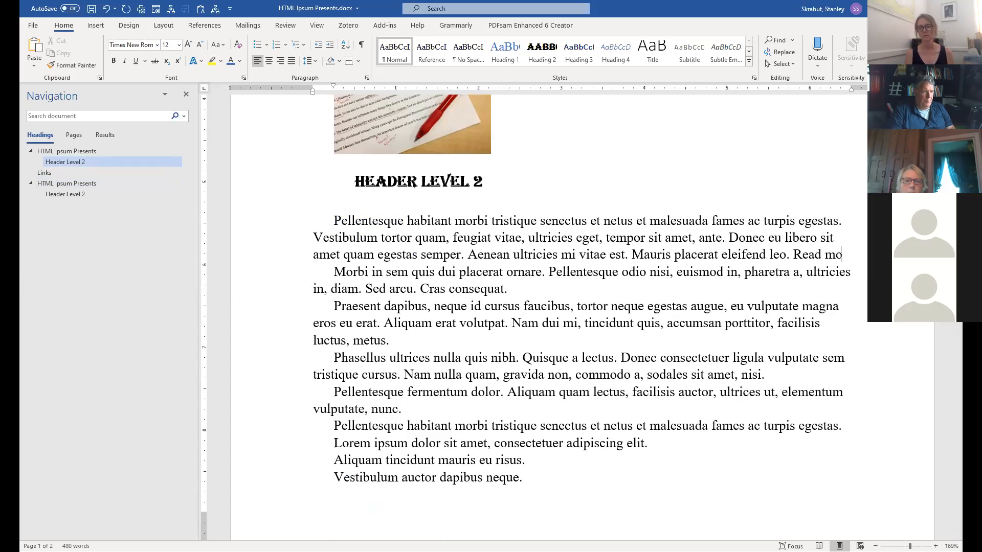
type("re")
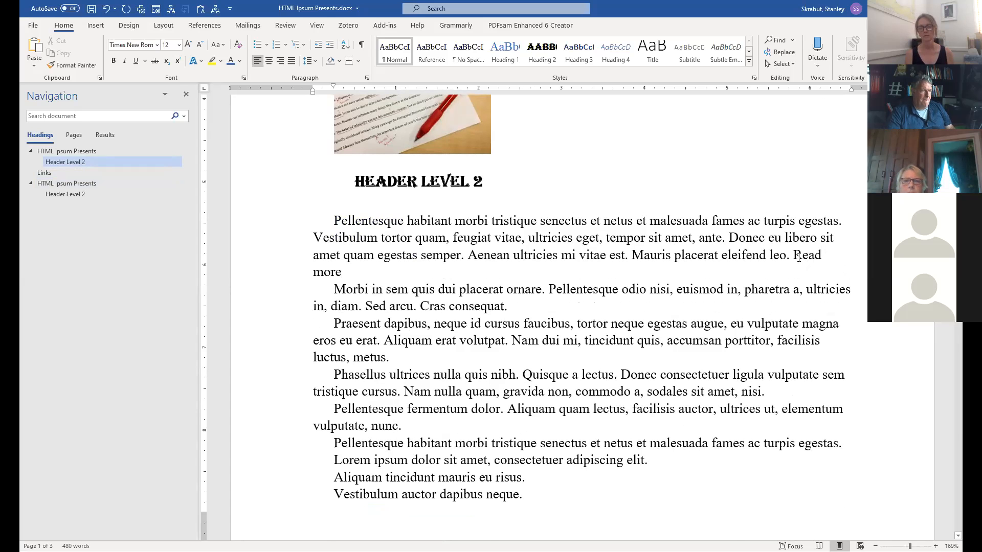
left_click(794, 255)
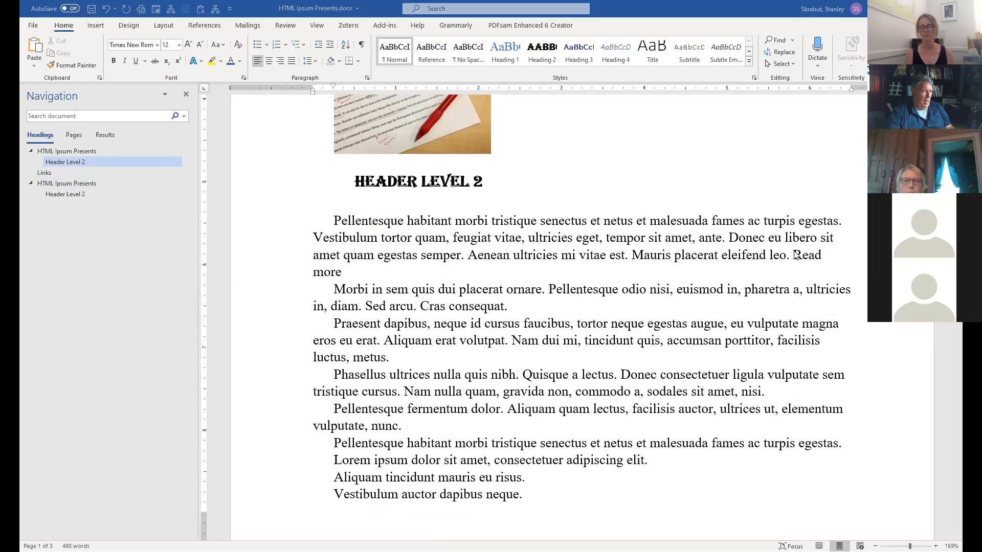
left_click(341, 274, "shift")
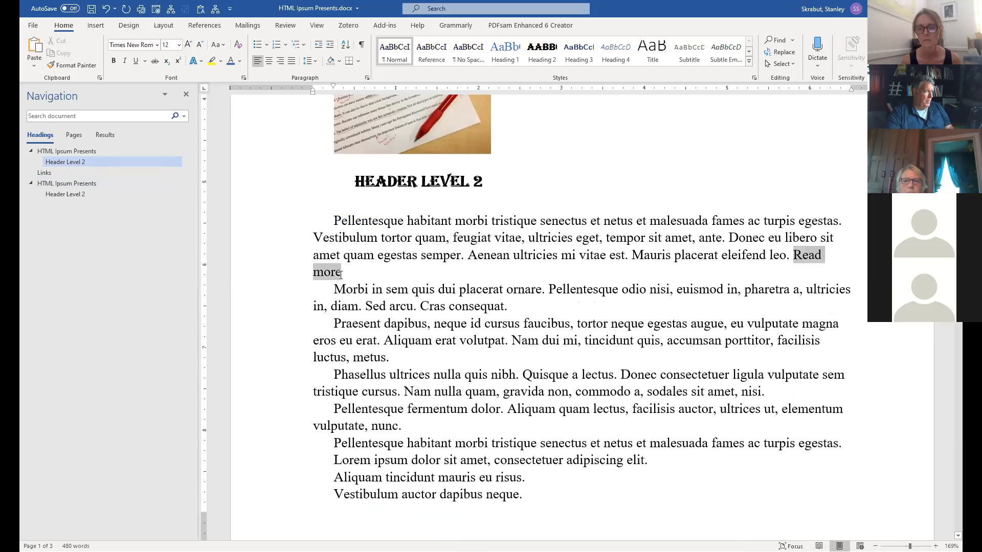
right_click(322, 269)
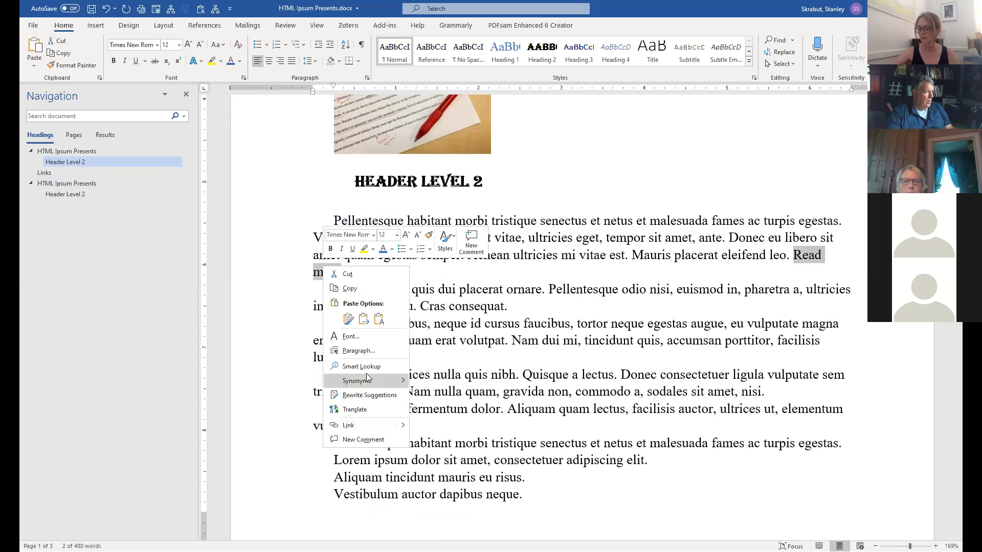
left_click(361, 430)
key("ctrl+v")
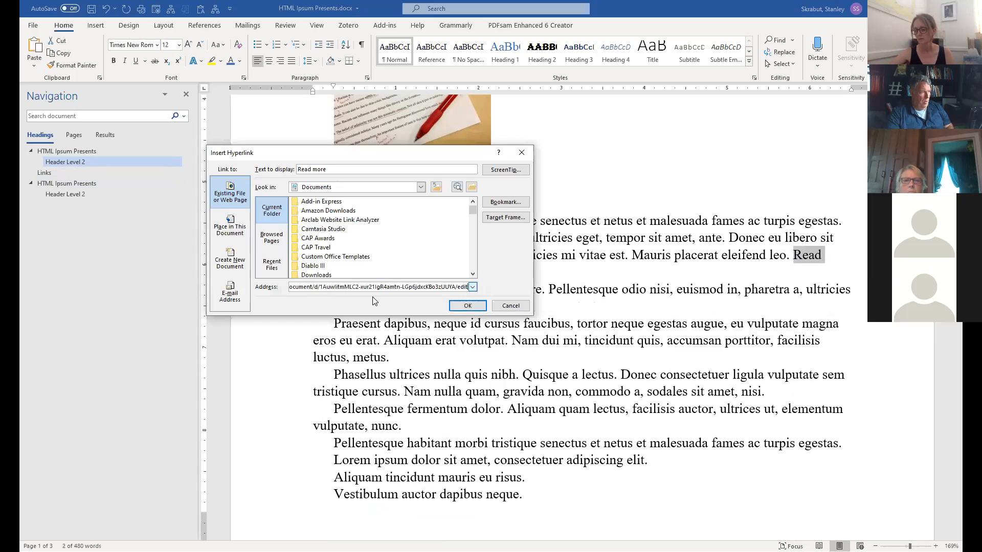
left_click(466, 307)
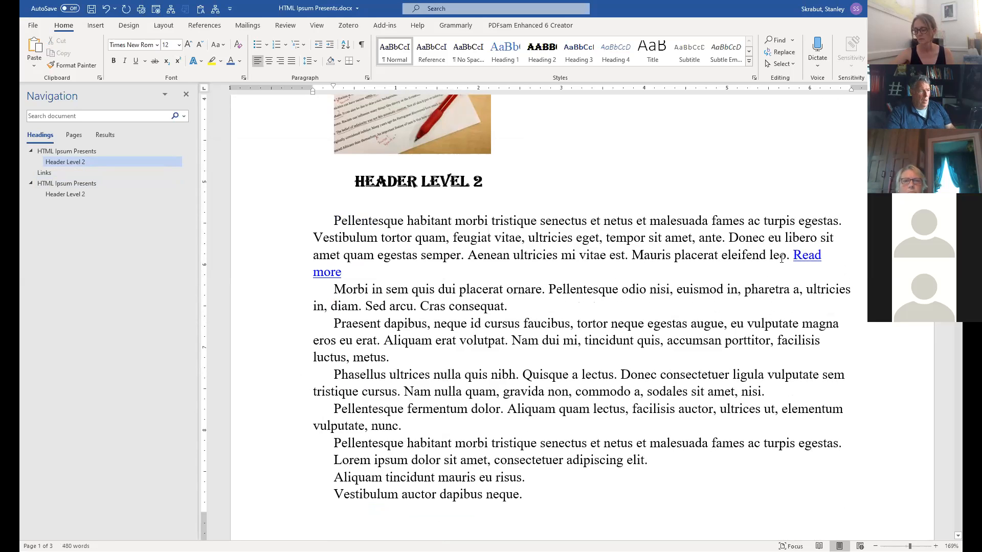
Copy the Read more link to the ends of the remaining paragraphs, from 'consequat.' to 'neque.'.
left_click_drag(794, 255, 345, 277)
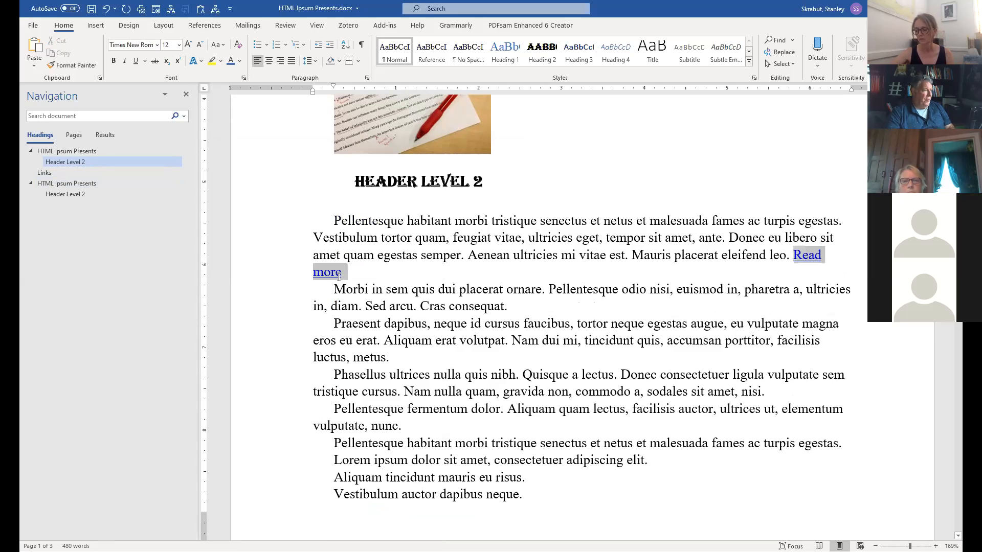
key("ctrl+c")
left_click(558, 308)
key("ctrl+v")
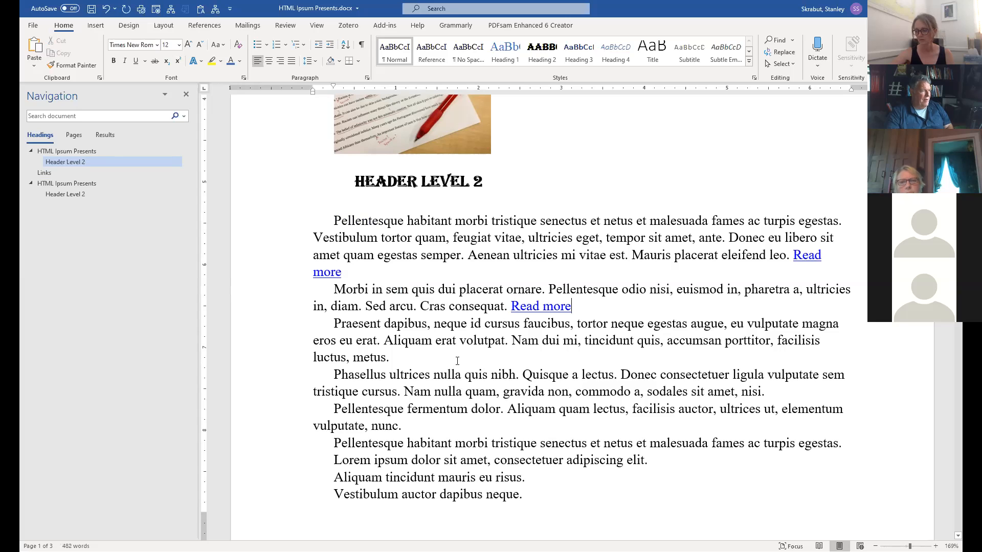
left_click(439, 355)
key("ctrl+v")
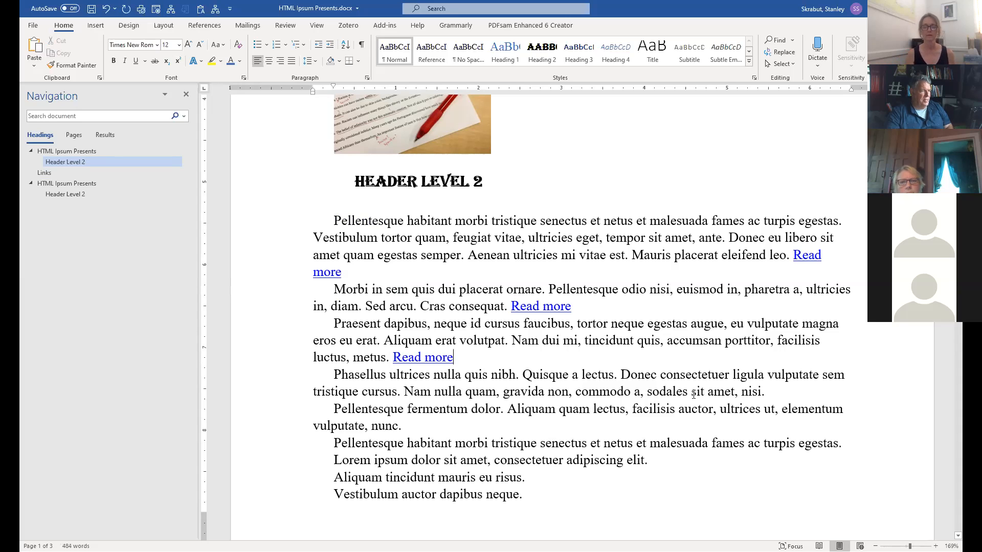
key("ctrl+v")
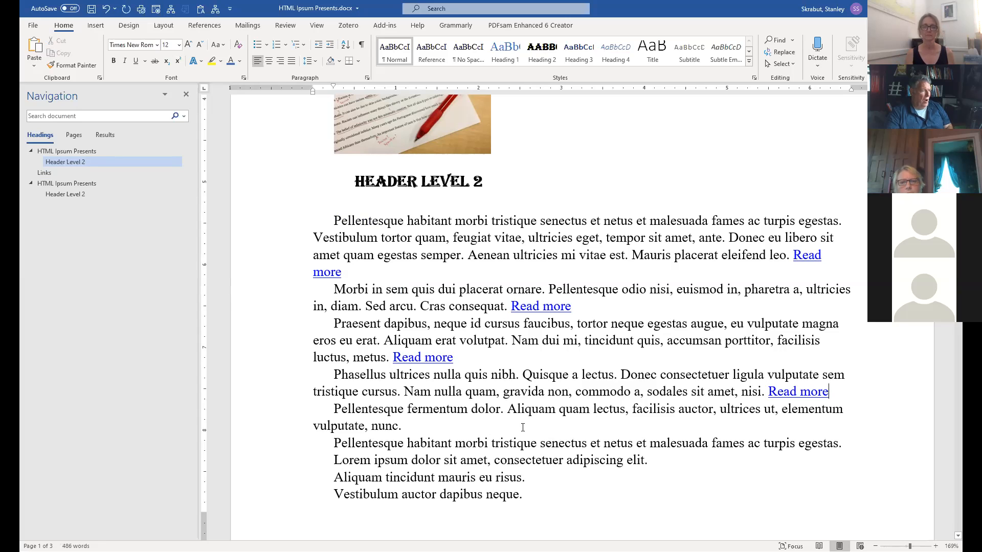
key("ctrl+v")
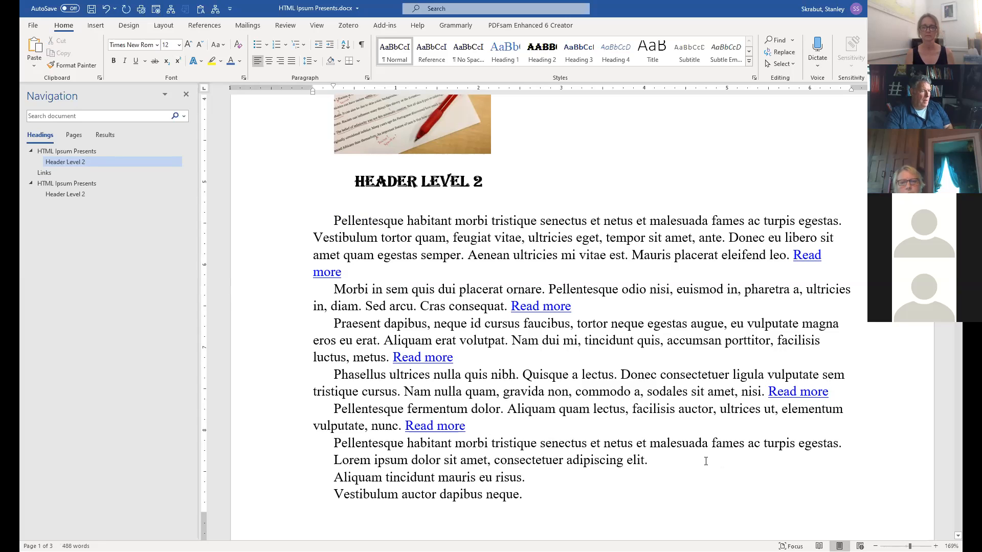
key("ctrl+v")
left_click(560, 476)
key("ctrl+v")
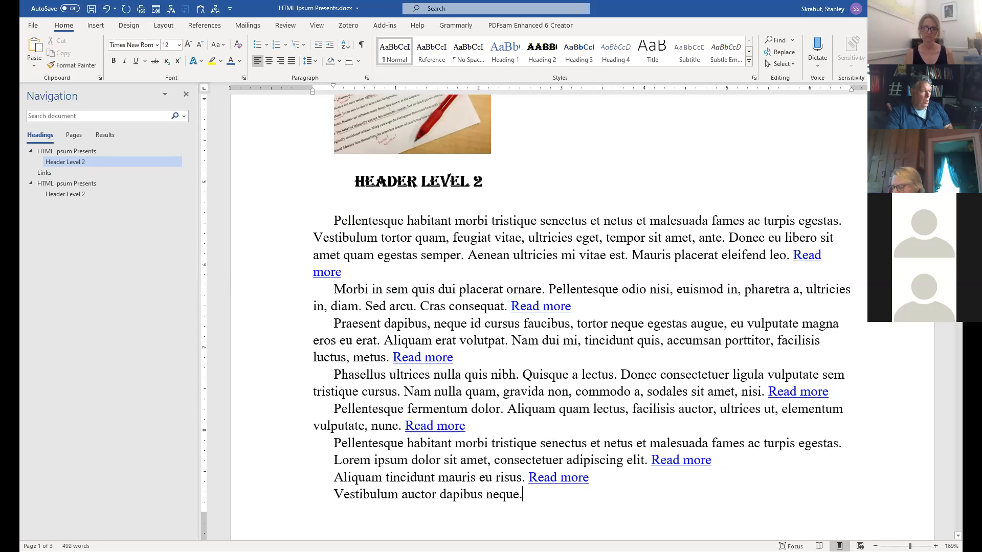
key("ctrl+v")
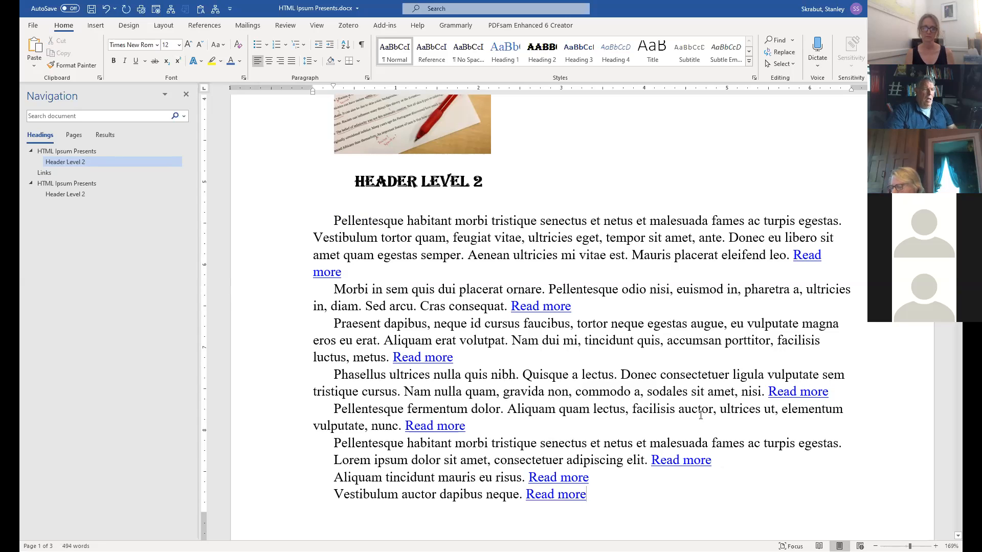
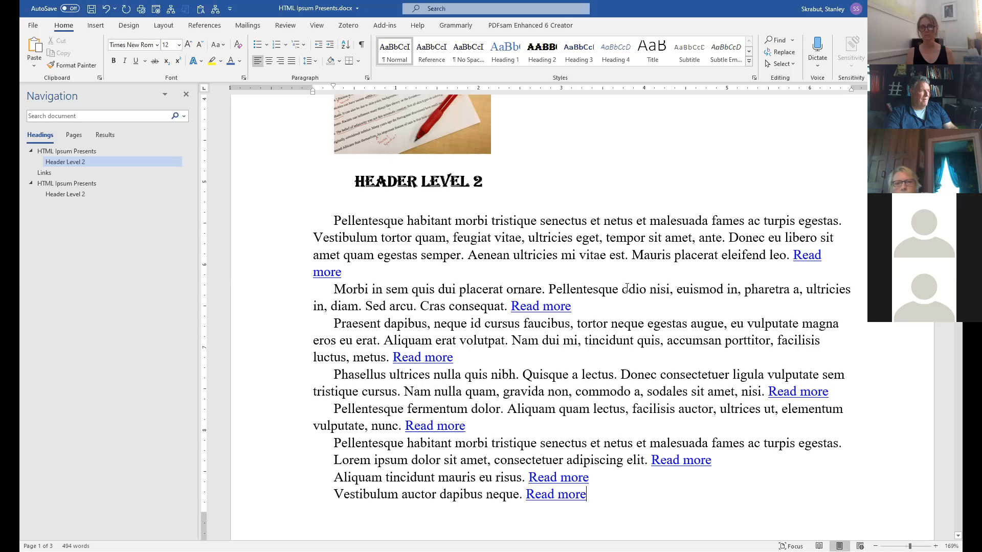
Link 'Vestibulum tortor quam' in the first paragraph to the copied Google Docs address.
left_click_drag(336, 237, 440, 242)
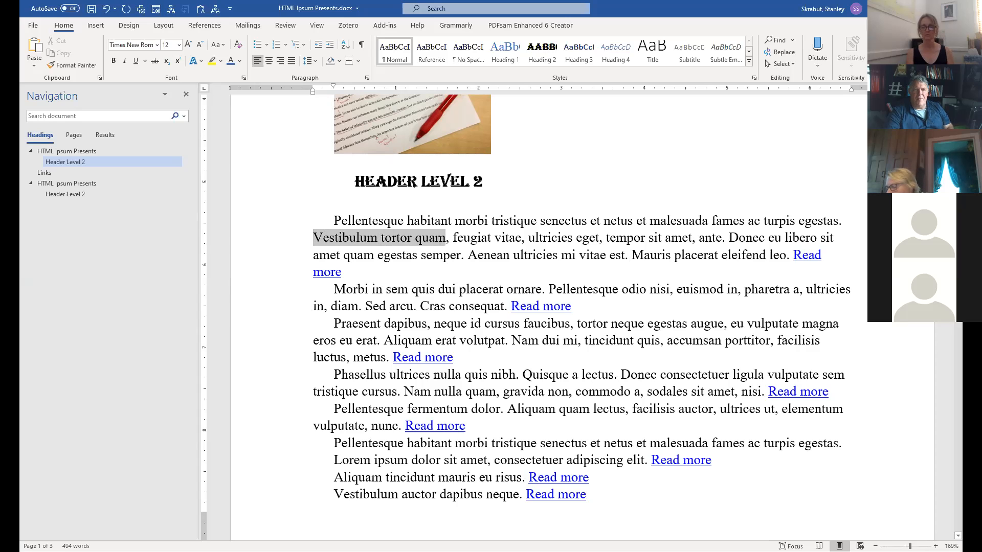
key("ctrl+k")
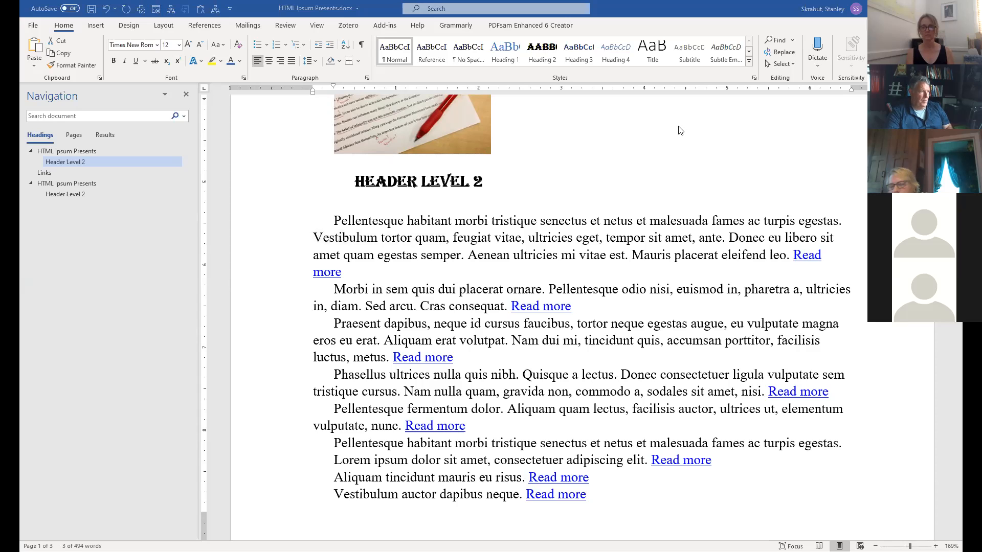
left_click(342, 240)
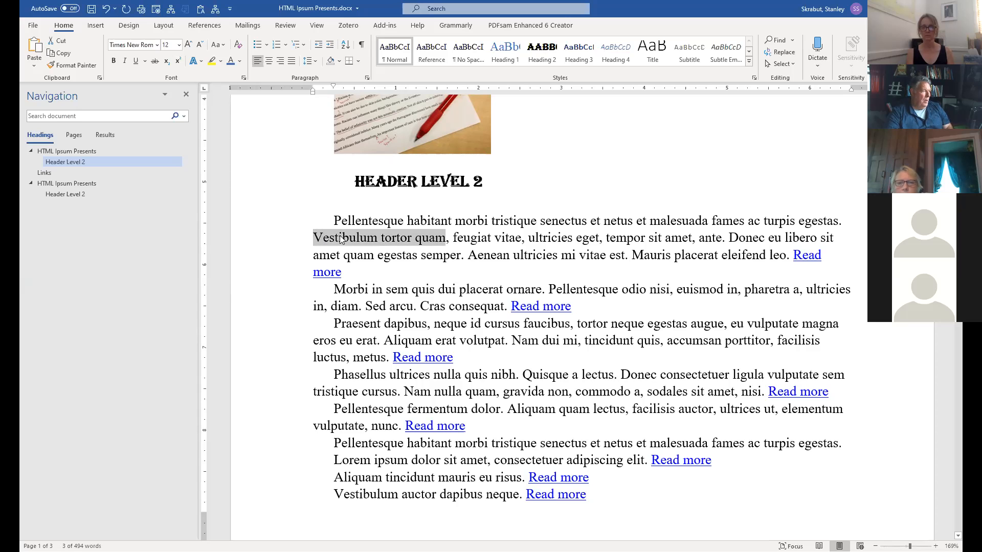
right_click(341, 240)
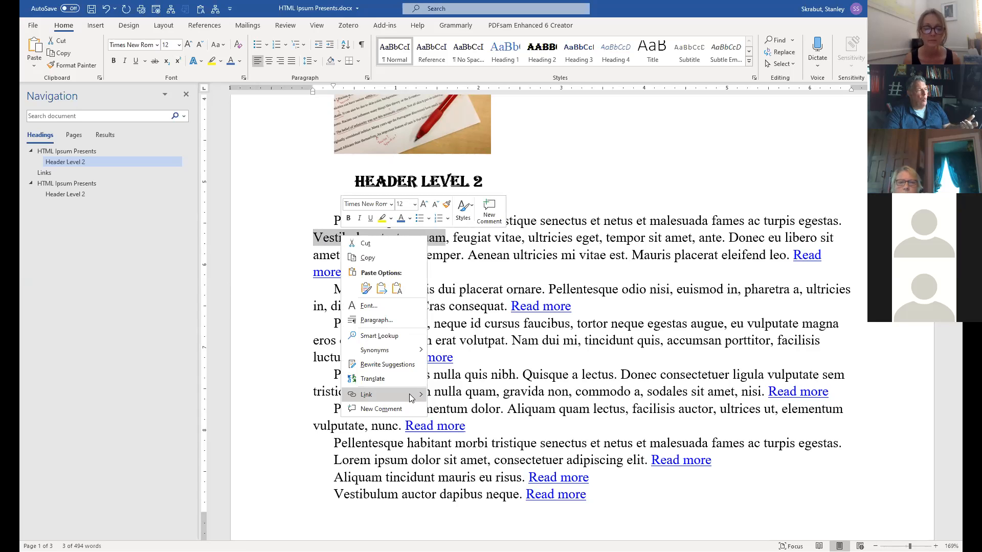
left_click(378, 395)
key("ctrl+v")
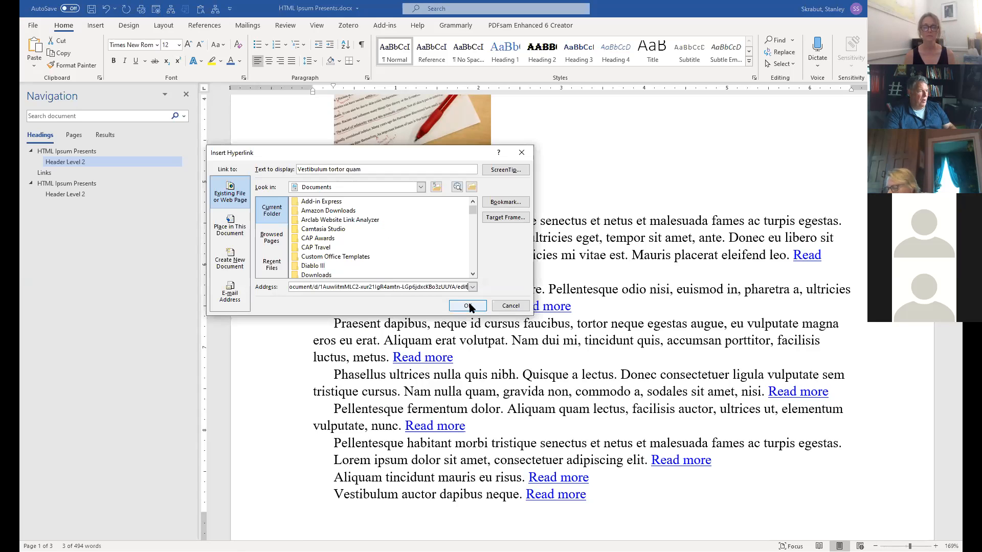
left_click(469, 306)
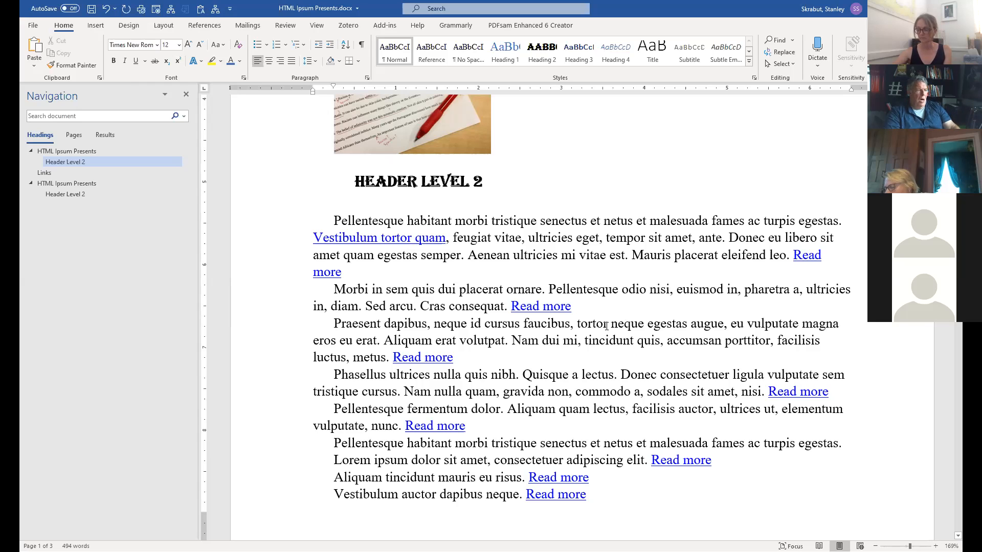
scroll(607, 325, "down", 15)
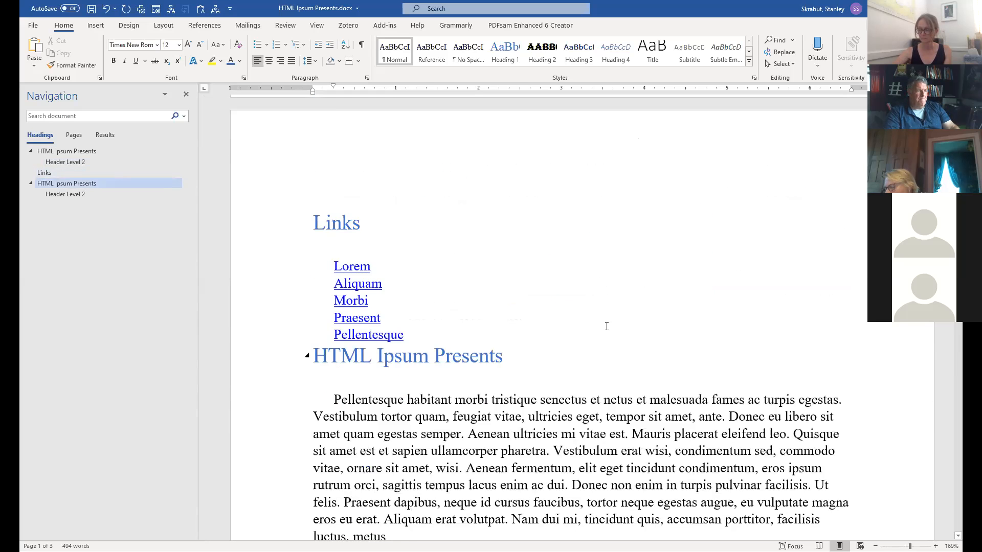
scroll(606, 326, "up", 4)
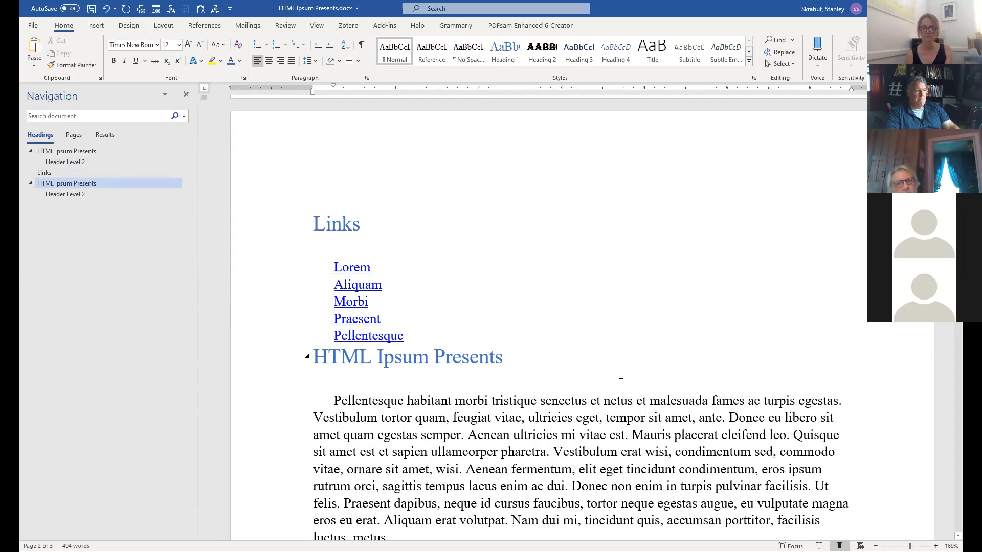
scroll(620, 384, "up", 5)
scroll(620, 382, "up", 4)
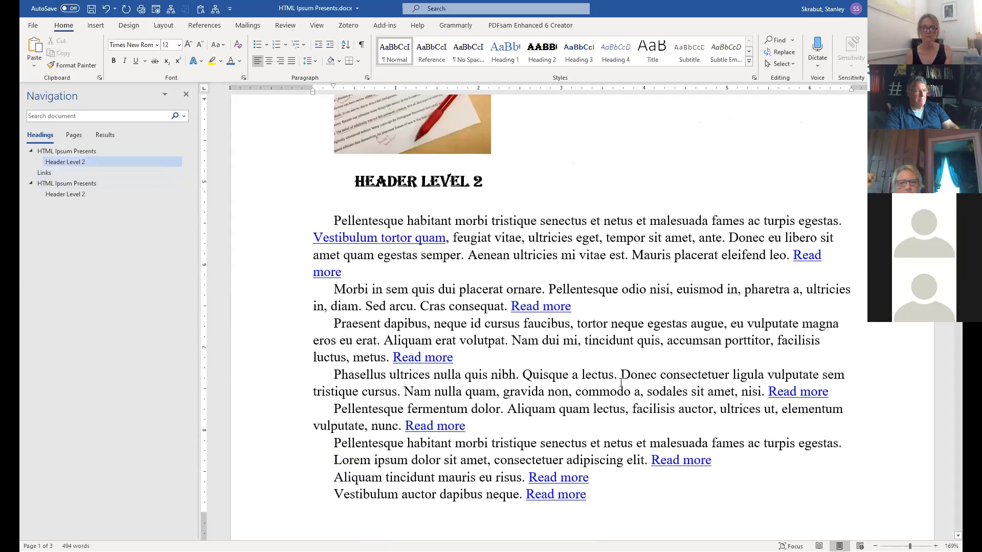
scroll(684, 373, "down", 2)
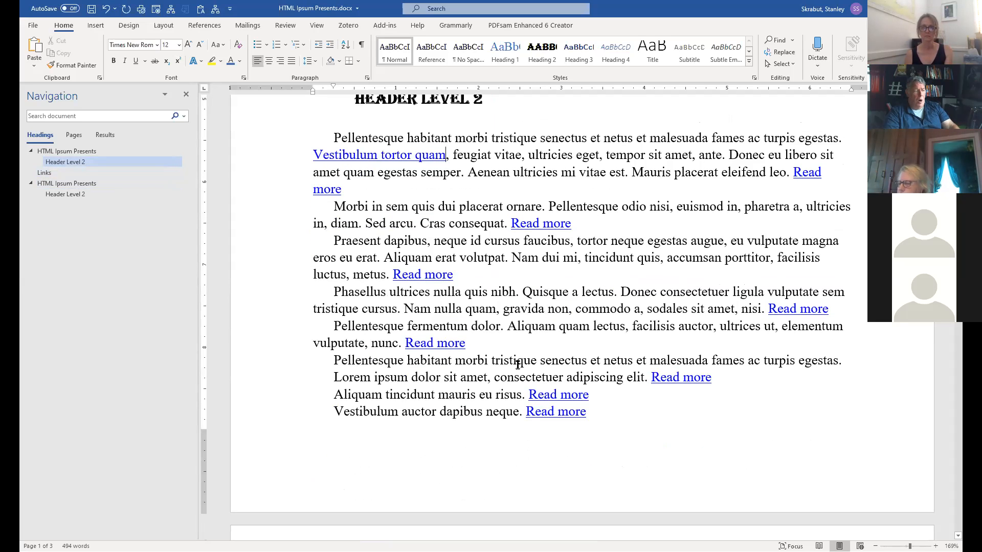
Scroll down to the Links heading and its five link lines at the top of page 2.
scroll(547, 395, "down", 6)
scroll(547, 392, "up", 4)
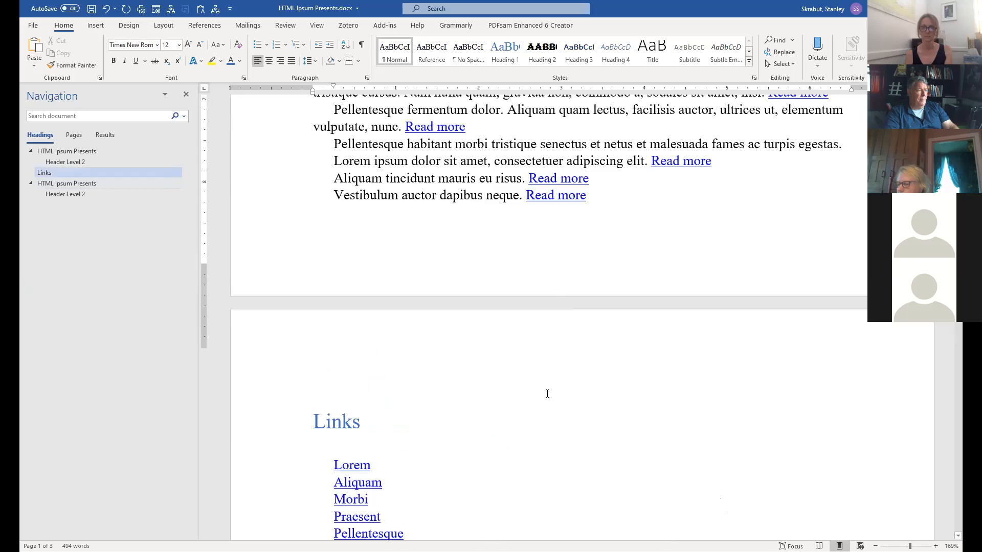
scroll(547, 393, "down", 5)
scroll(549, 395, "down", 6)
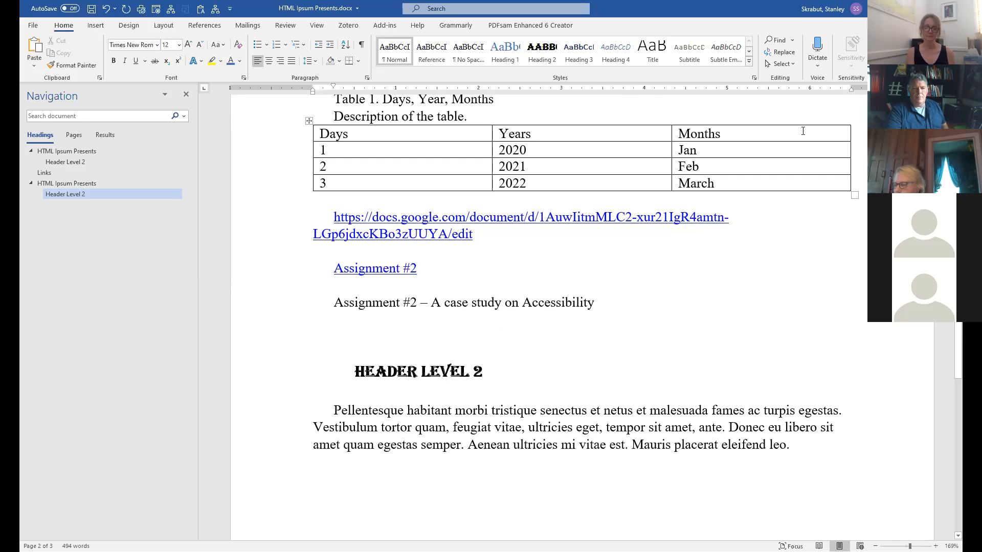
scroll(503, 335, "up", 5)
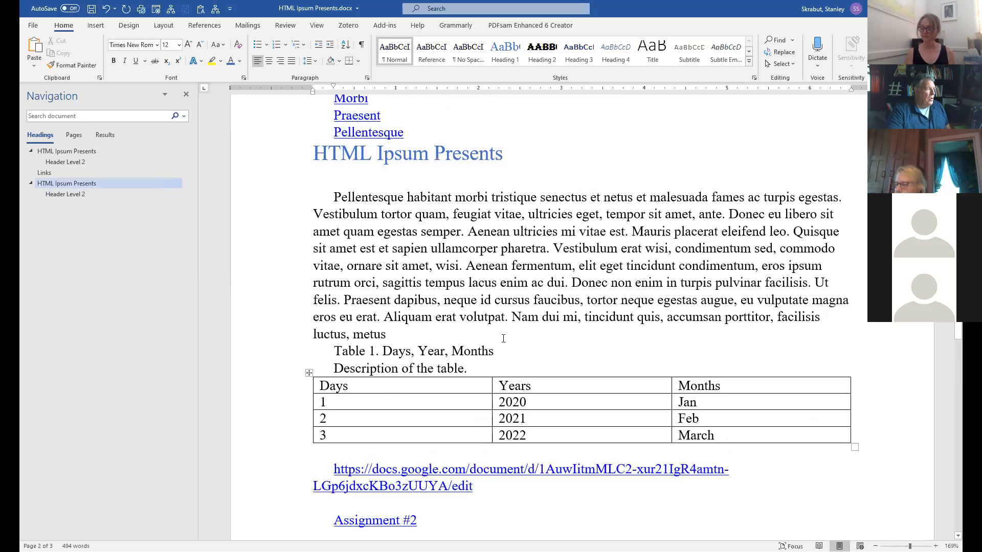
scroll(504, 338, "up", 5)
scroll(504, 338, "down", 2)
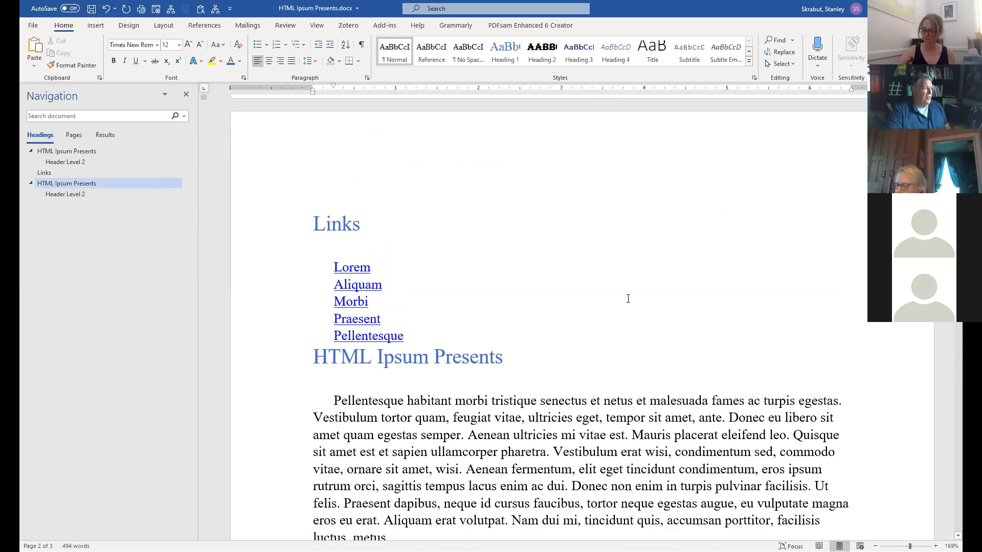
Type manual numbers 1., 2. and 3. before Lorem, Aliquam and Morbi.
left_click_drag(325, 266, 403, 338)
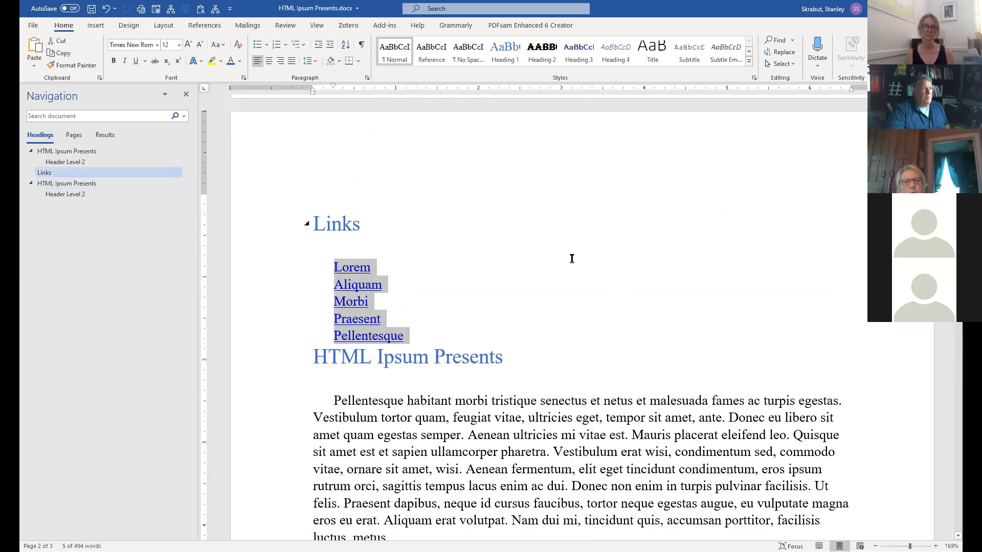
left_click(567, 234)
scroll(467, 225, "up", 3)
scroll(466, 230, "down", 2)
scroll(466, 230, "down", 2)
left_click(328, 227)
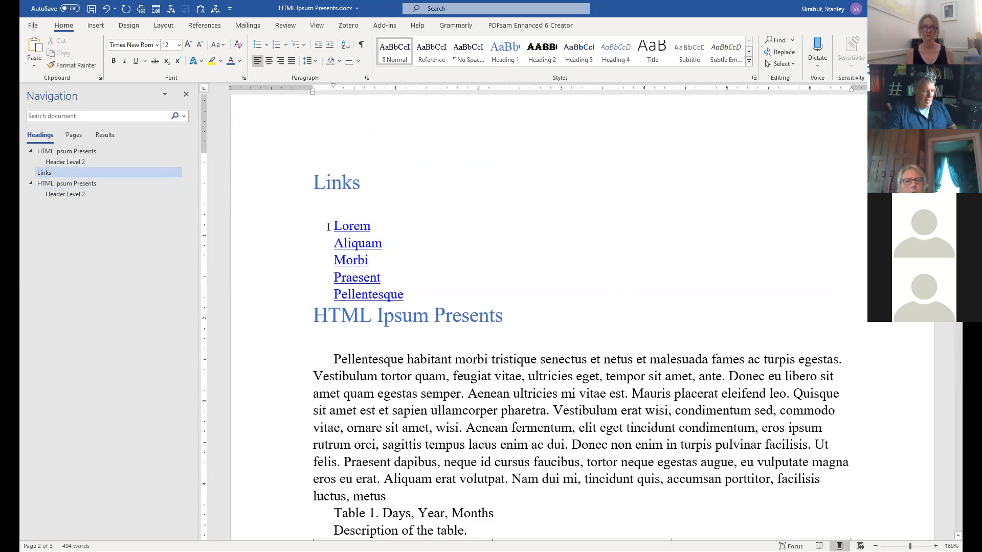
type("1.")
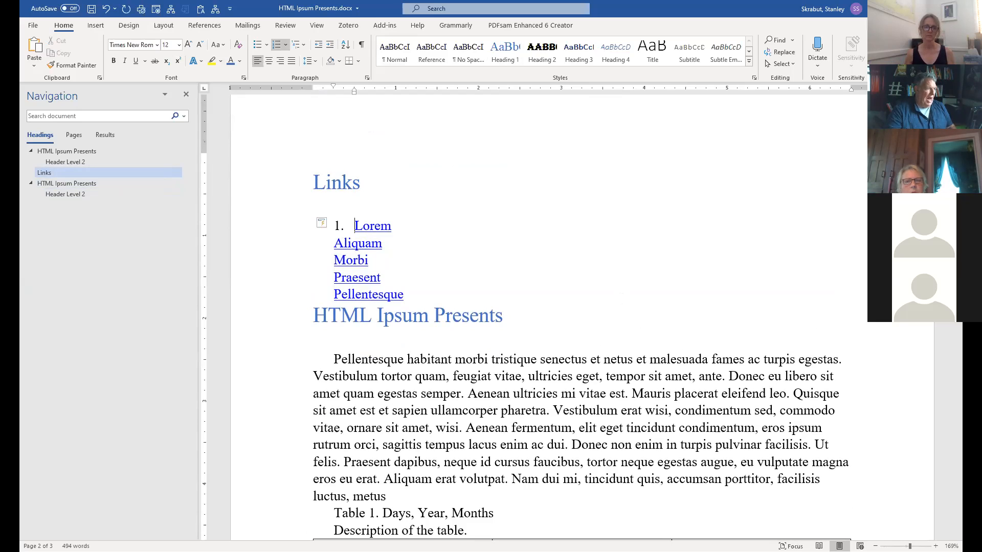
left_click(334, 243)
type("2.")
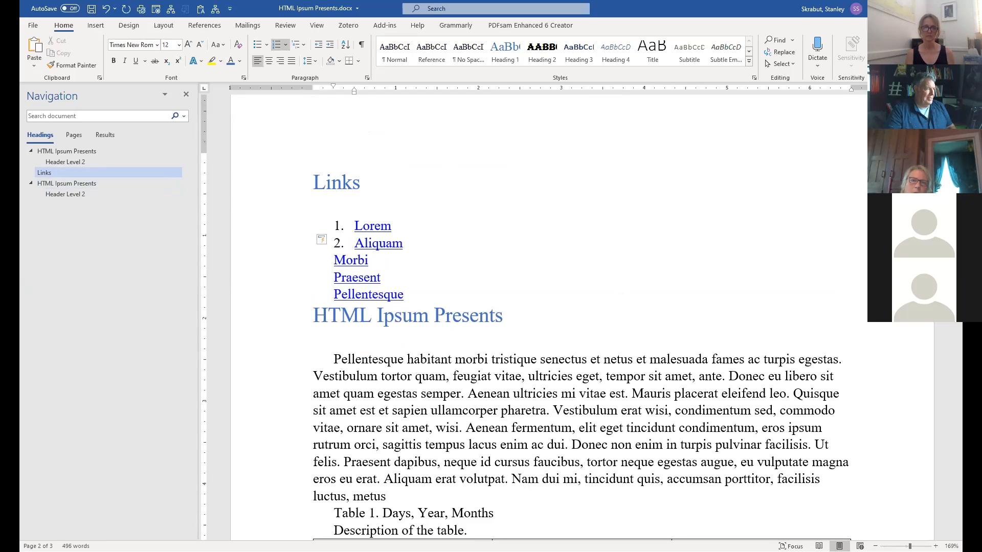
left_click(334, 260)
type("3.")
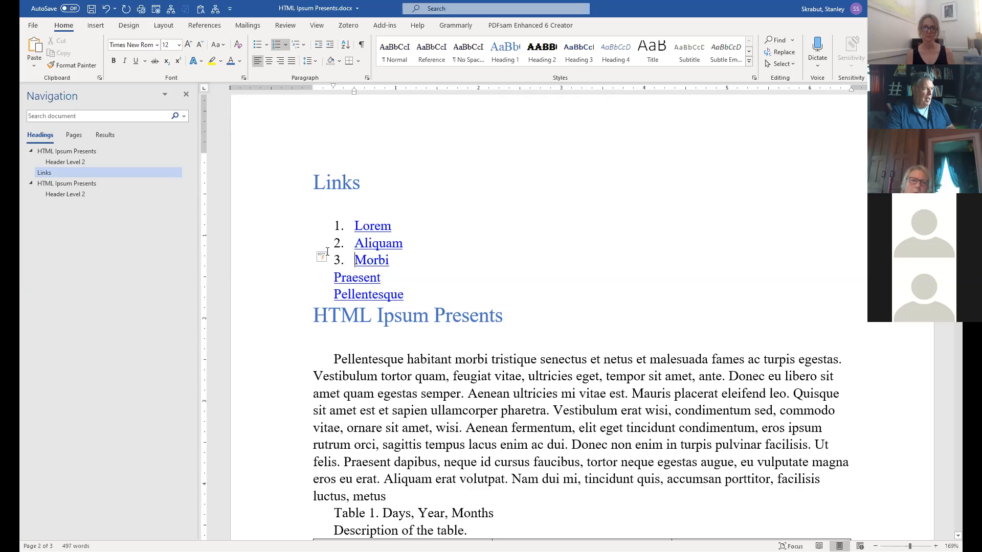
Undo the typed numbers and apply Numbering to the five link lines, Lorem to Pellentesque.
key("ctrl+z")
key("ctrl+z")
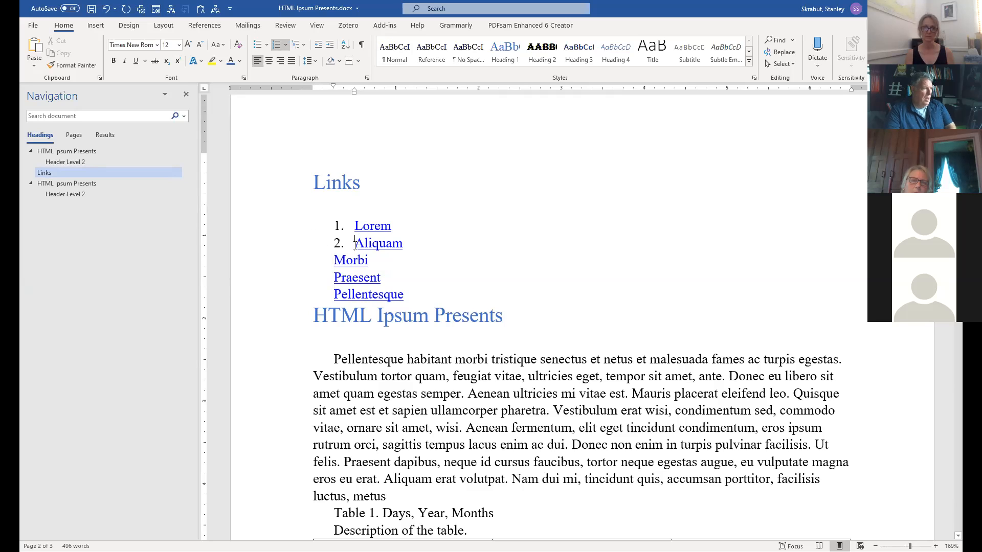
key("ctrl+z")
key("ctrl+z")
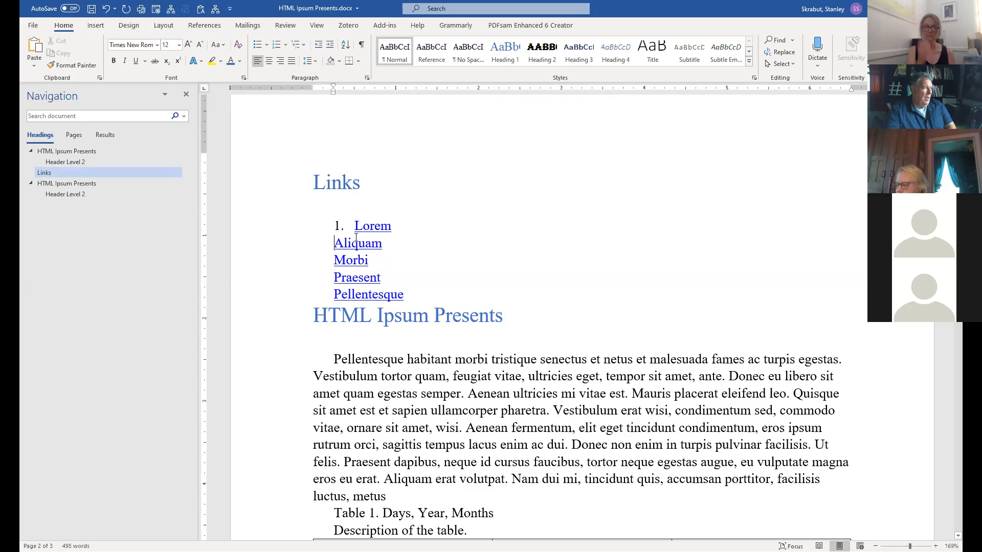
key("ctrl+z")
key("ctrl+z")
key("Tab")
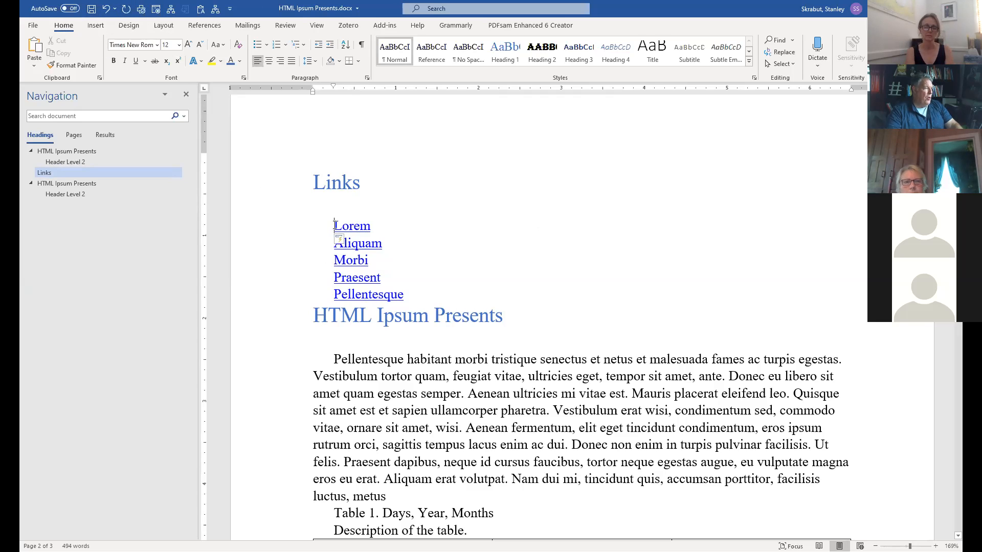
left_click_drag(333, 221, 399, 295)
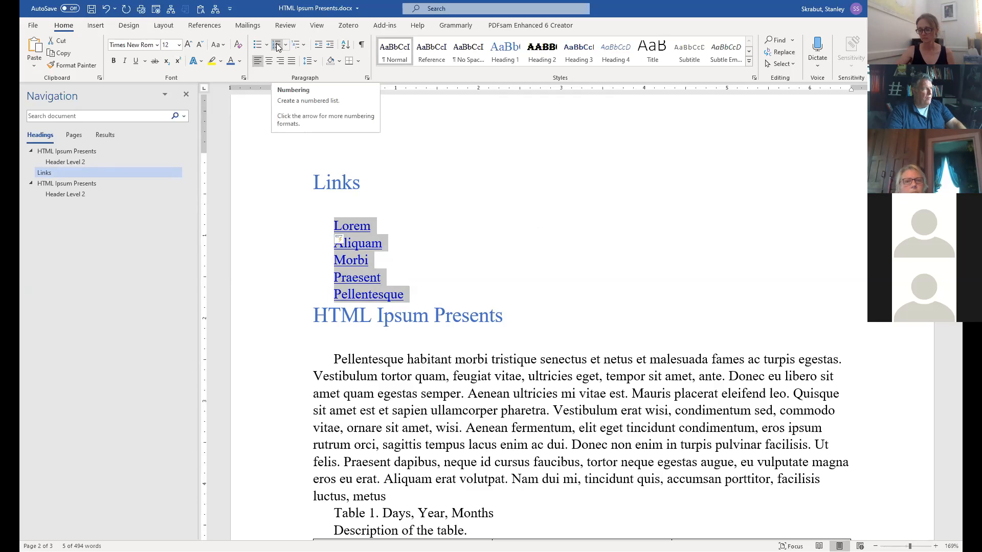
left_click(277, 47)
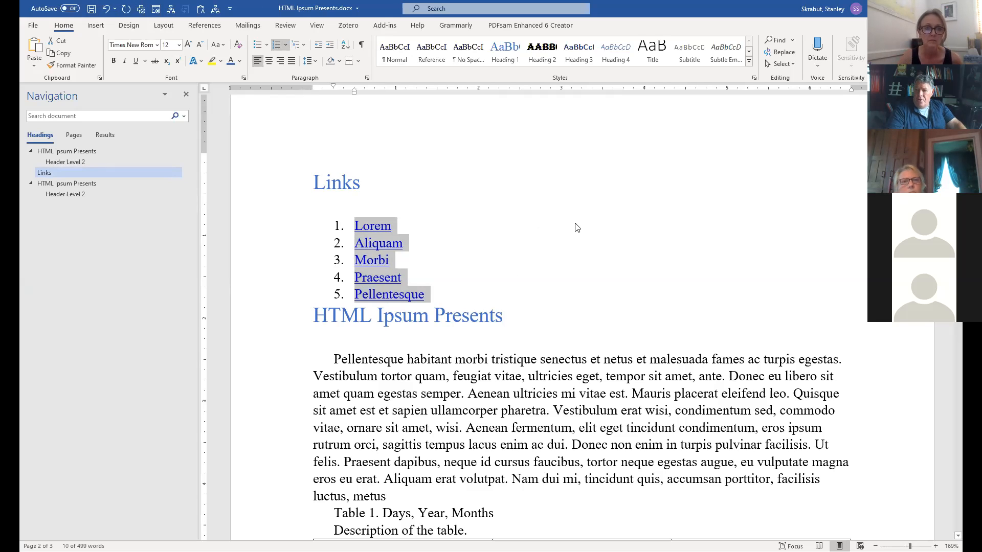
Add a blank line above HTML Ipsum Presents and switch the five links to bullets.
left_click(314, 314)
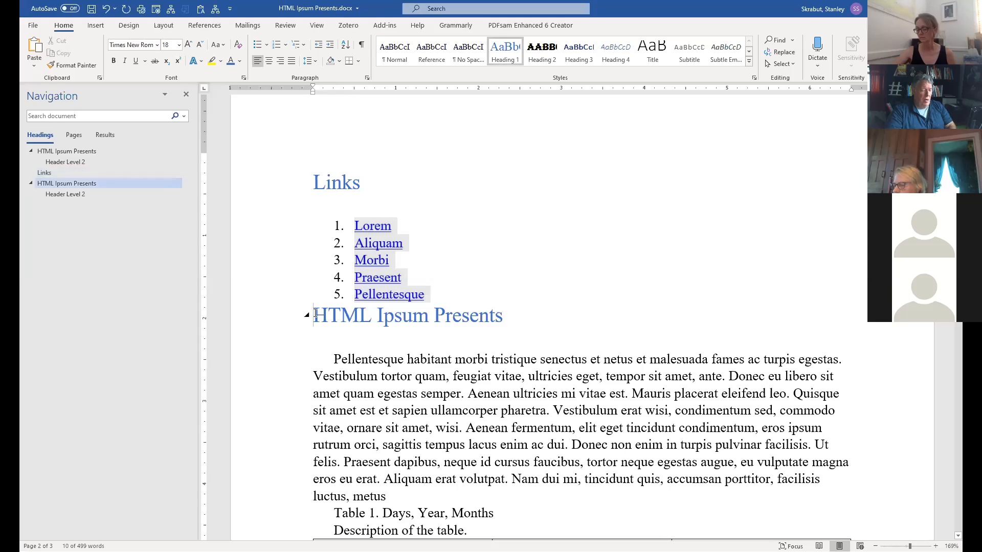
key("Return")
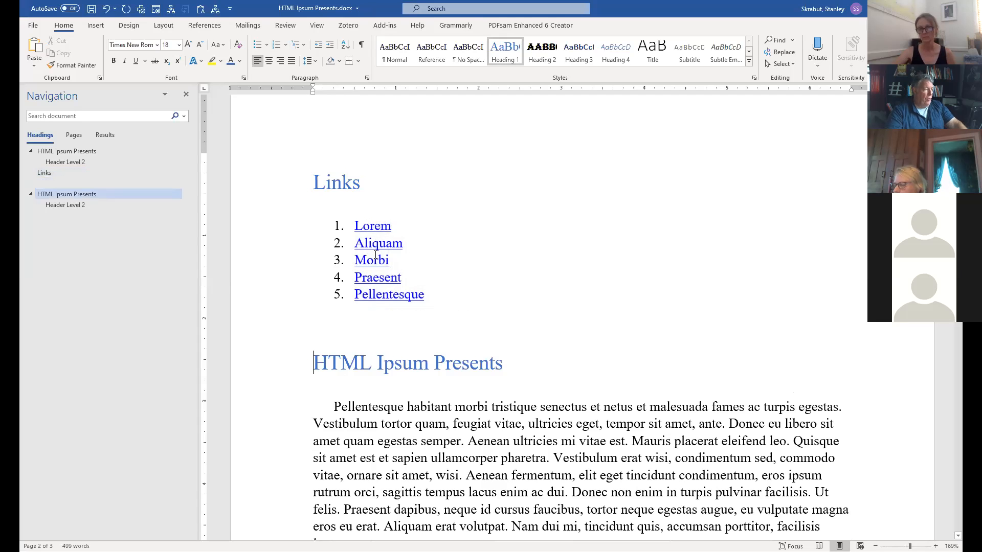
left_click_drag(355, 225, 430, 290)
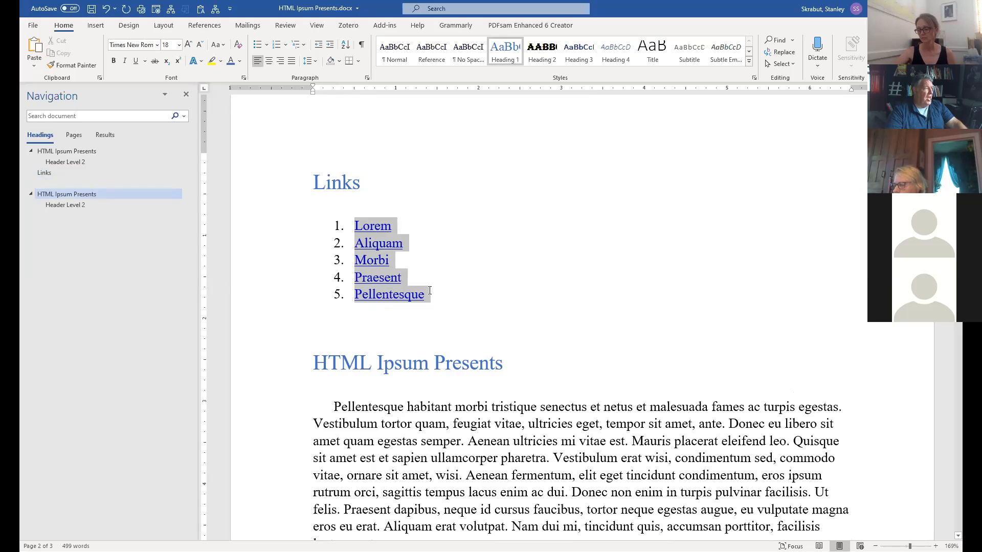
left_click(254, 44)
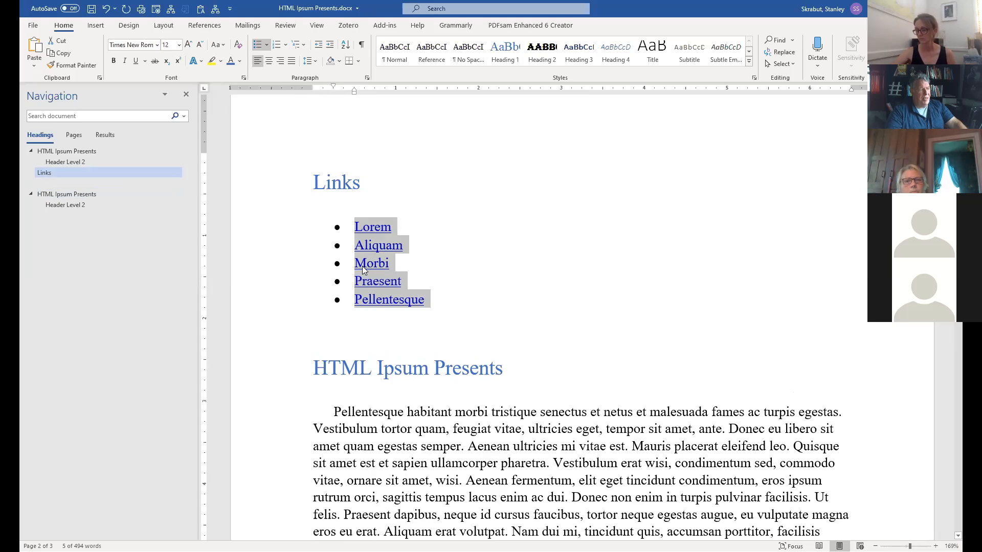
Demote Aliquam and Morbi to sub-items under Lorem.
left_click(359, 251)
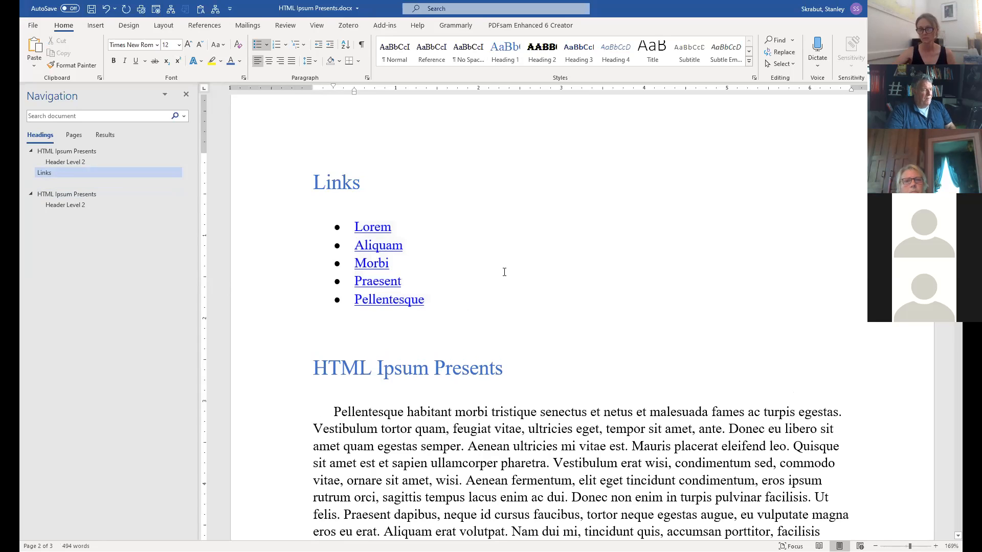
key("Tab")
left_click(354, 263)
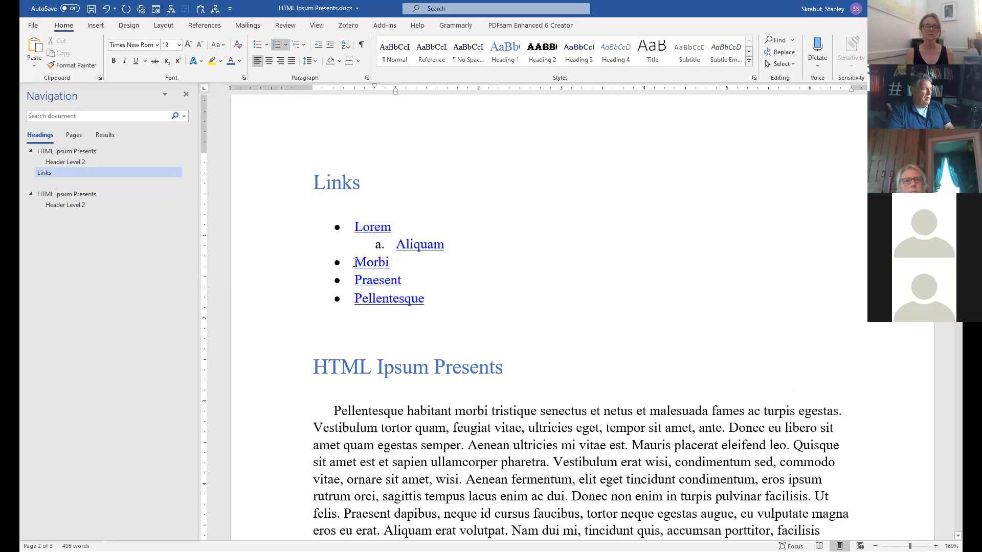
key("Tab")
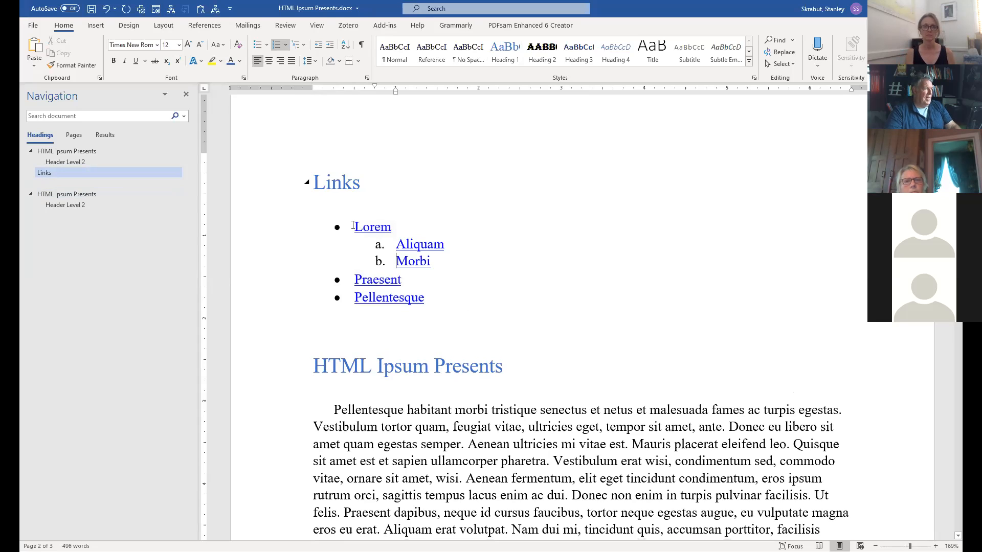
Reapply bullets to the whole Links list, then switch it back to numbering.
left_click_drag(353, 225, 436, 296)
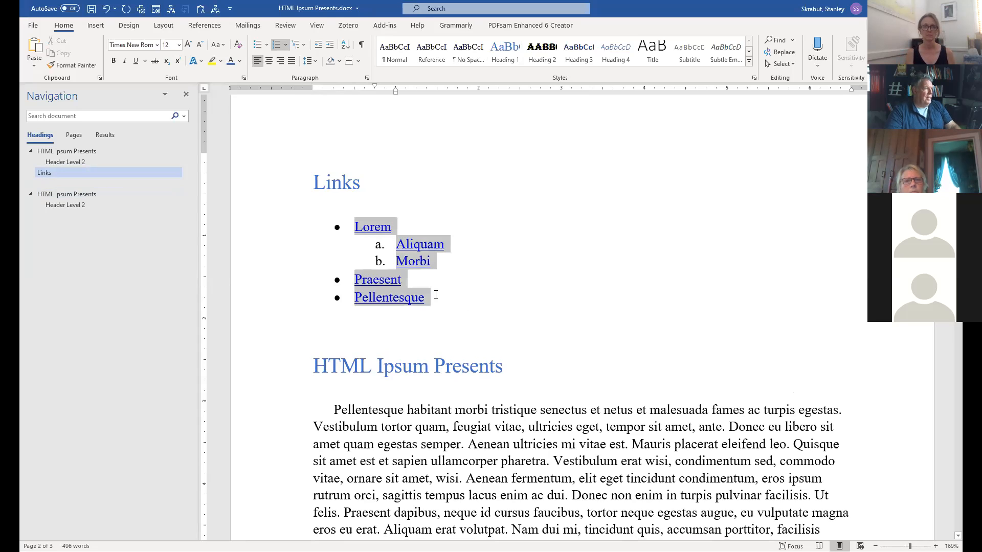
left_click(268, 47)
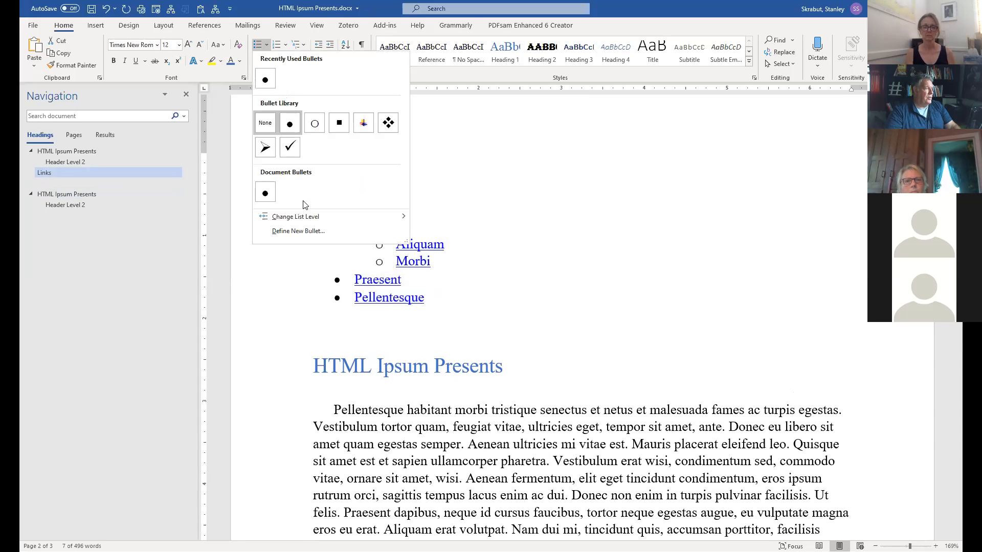
mouse_move(312, 216)
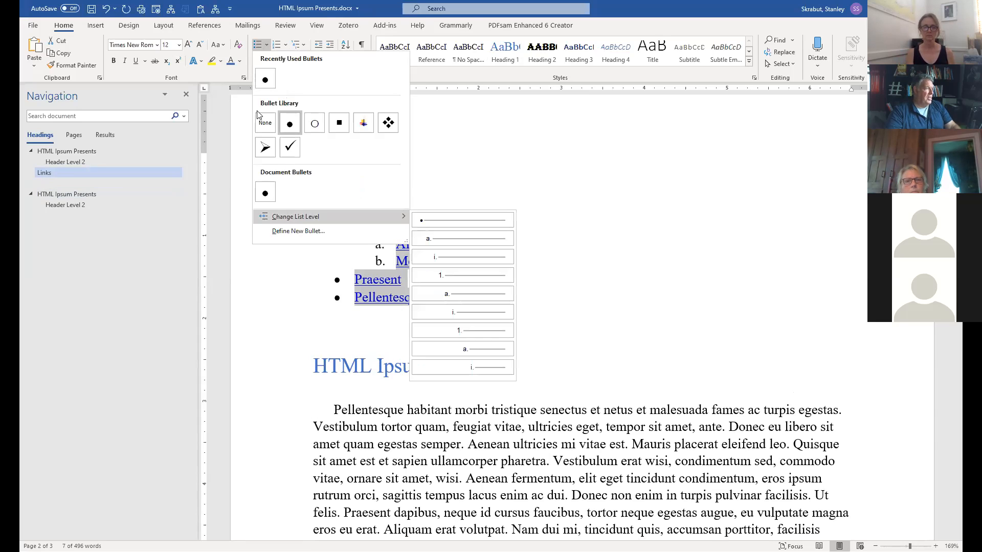
left_click(266, 79)
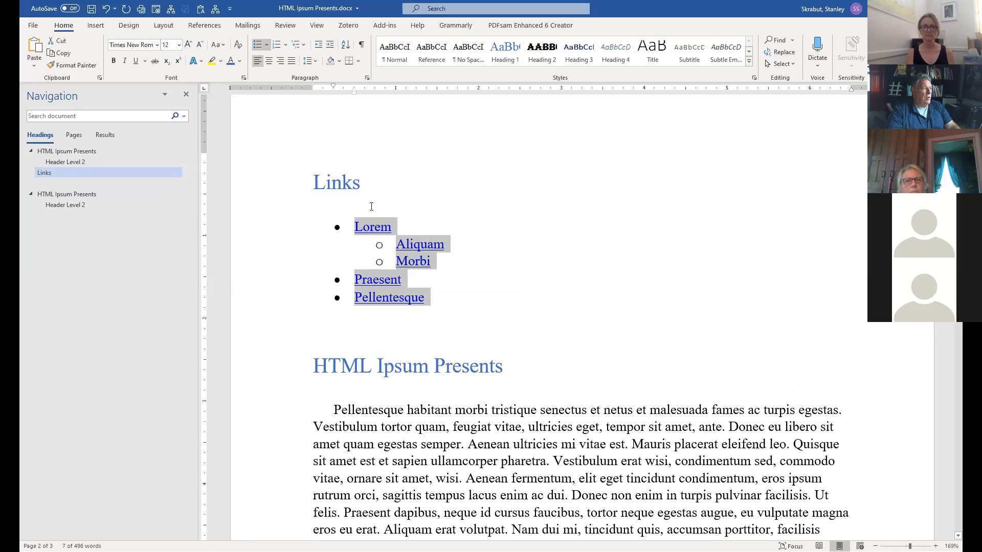
left_click(424, 268)
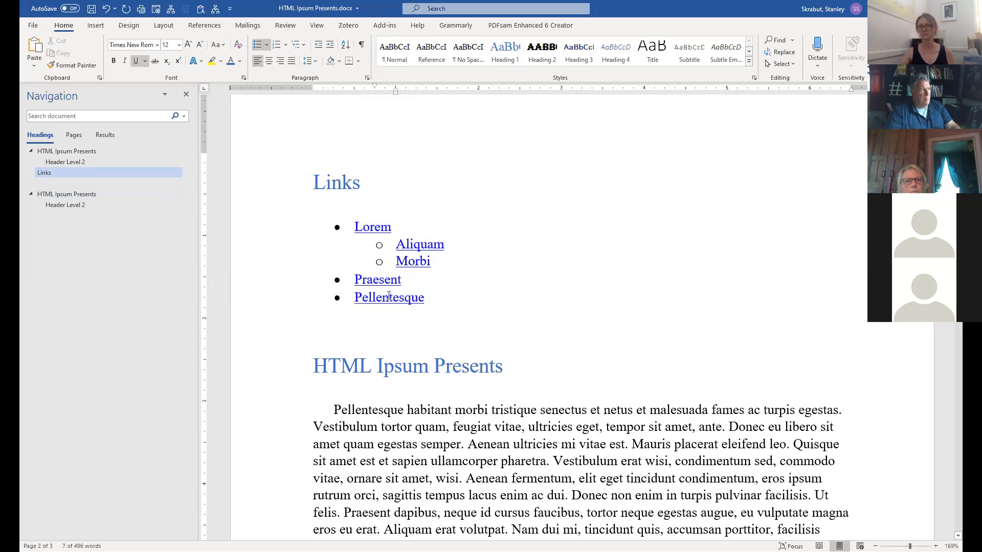
left_click(355, 229)
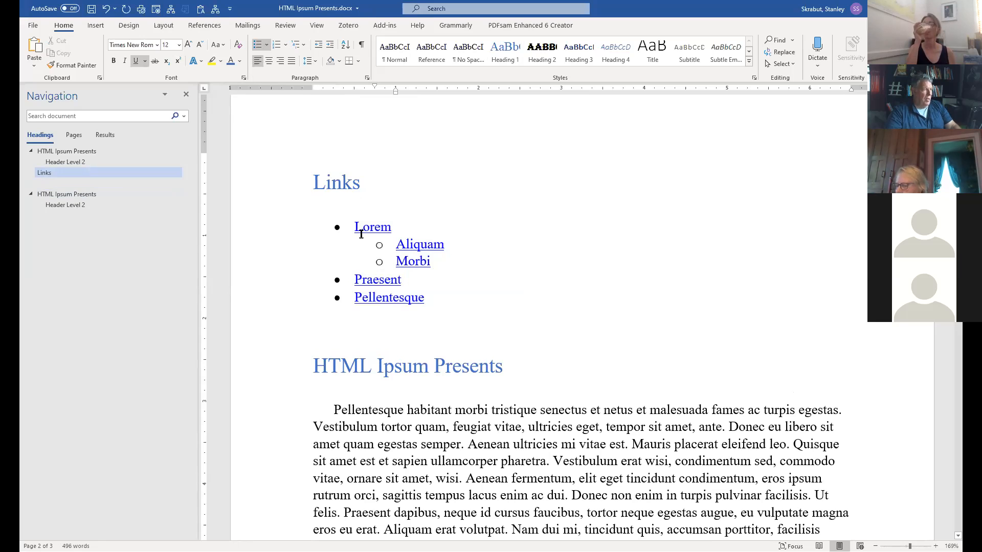
left_click(428, 295, "shift")
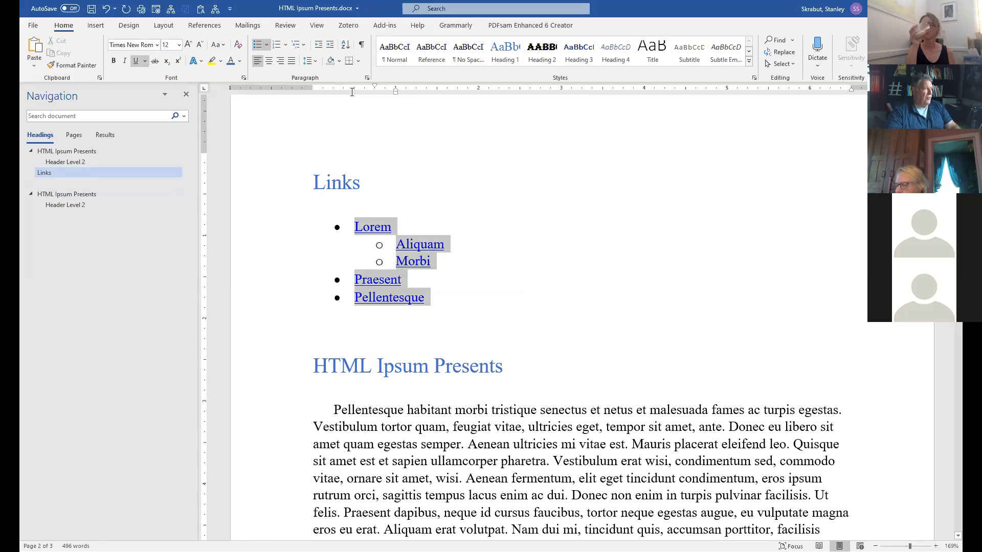
left_click(277, 45)
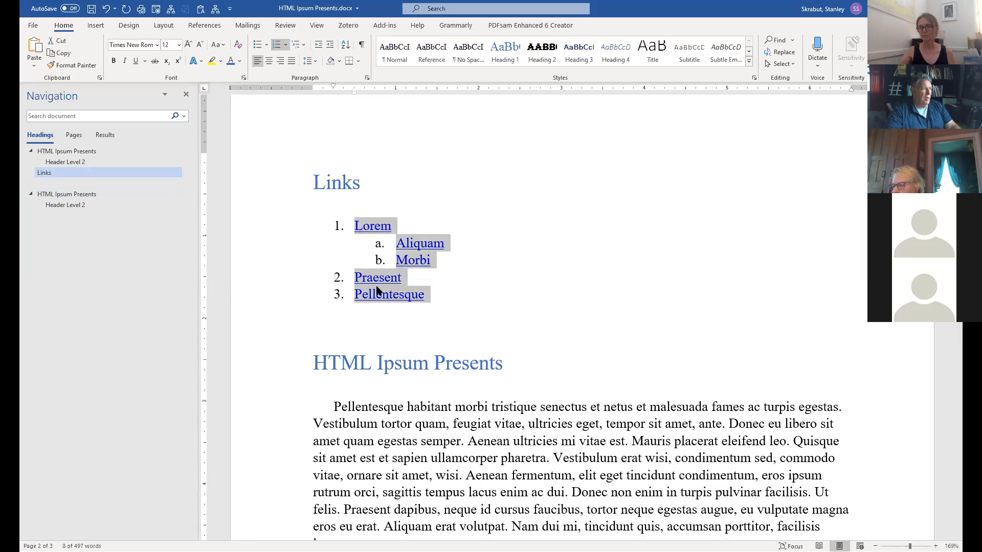
left_click(469, 308)
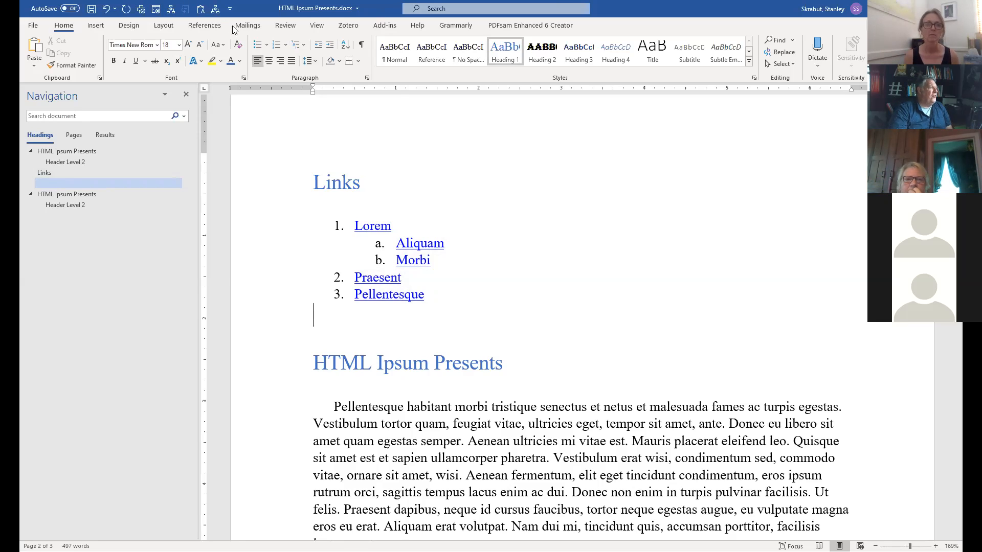
Check bullet styles for the empty line below the list, then delete and restore that line.
left_click(267, 46)
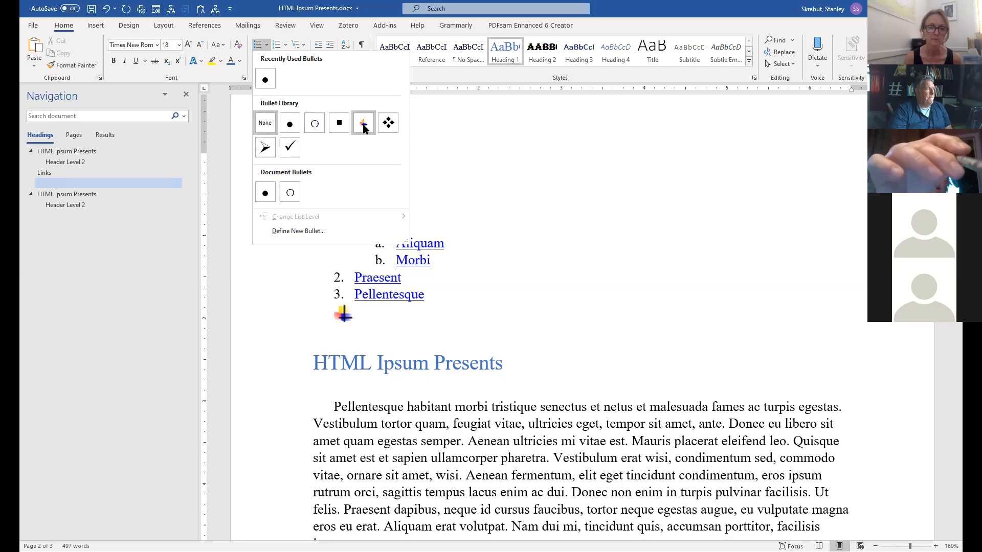
left_click(509, 148)
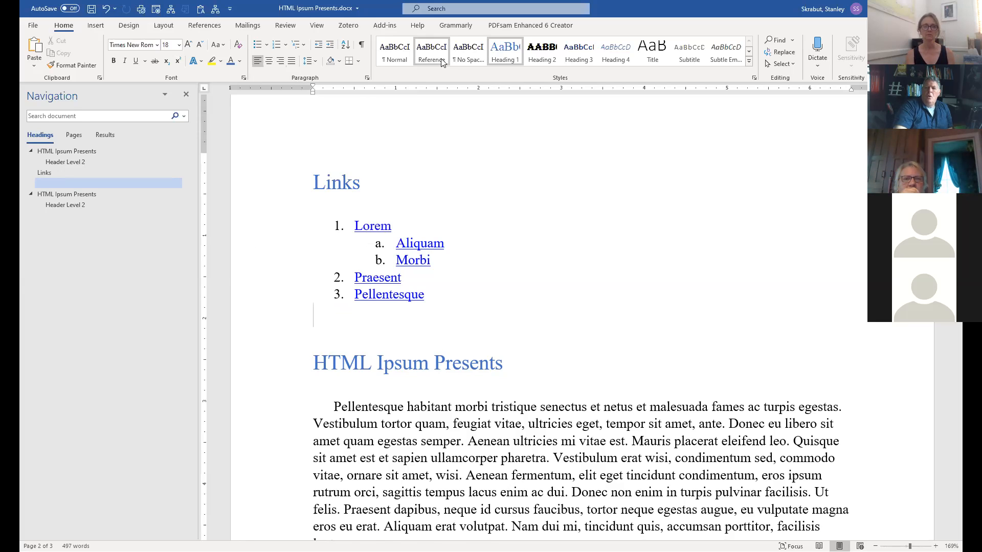
key("BackSpace")
left_click(503, 65)
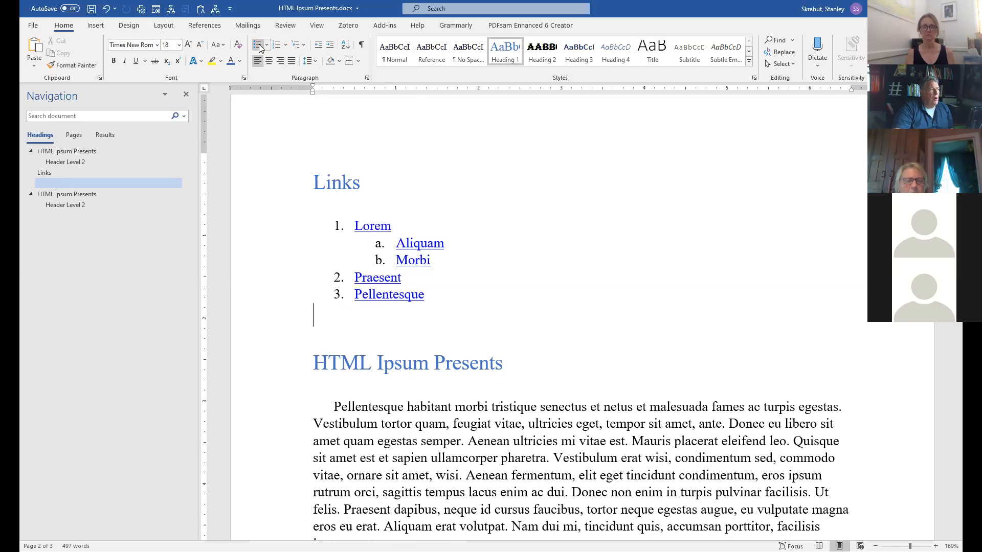
Bullet all five list items, choosing square bullets and then picture bullets.
left_click_drag(359, 226, 442, 300)
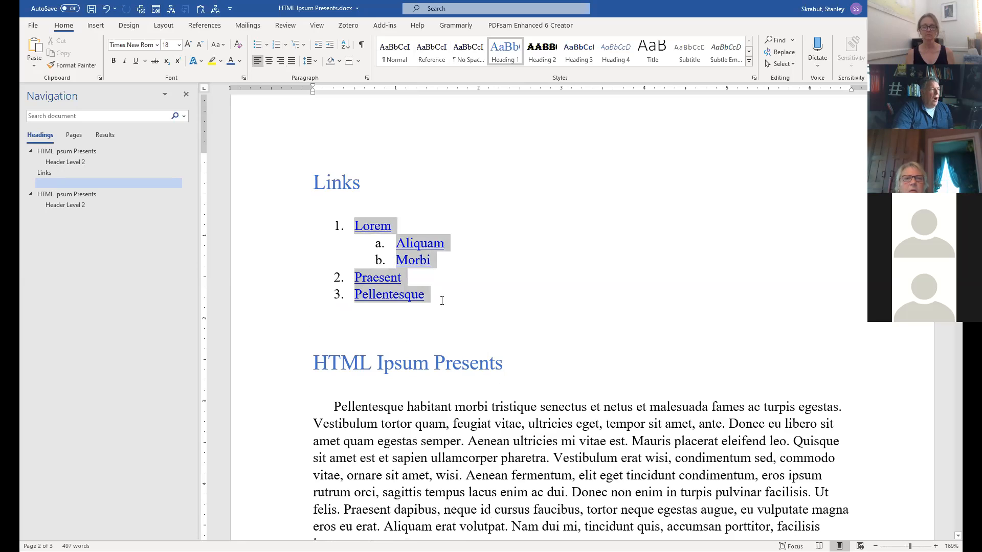
left_click(257, 44)
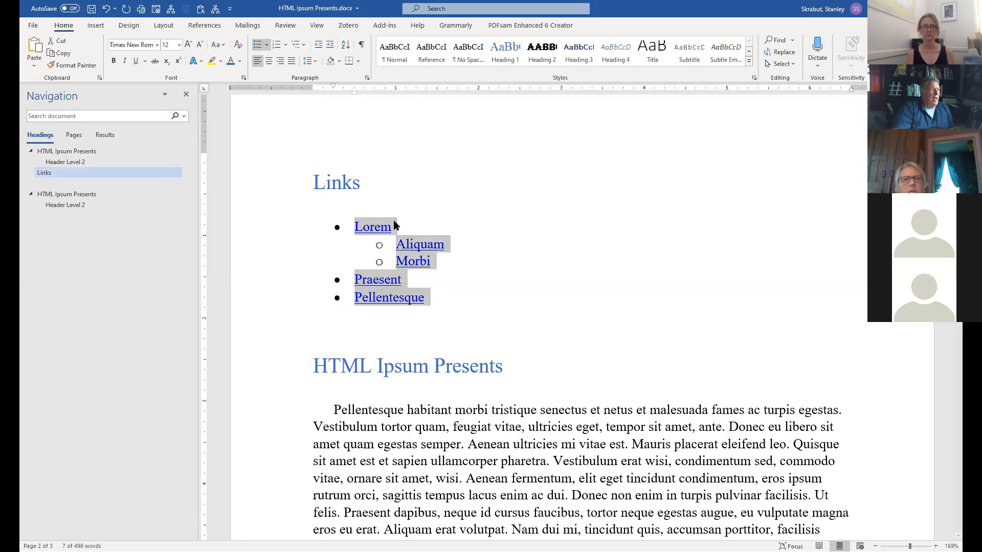
left_click(267, 47)
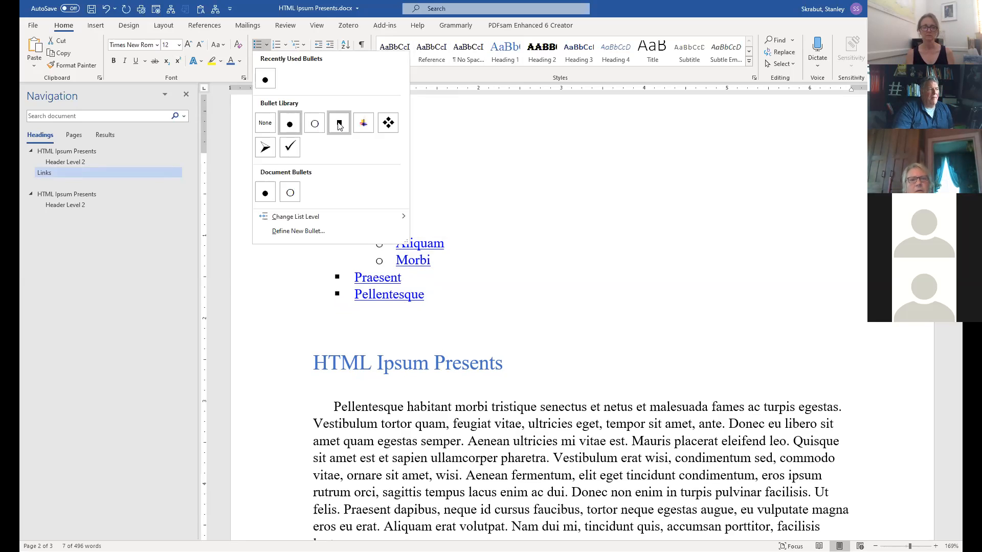
left_click(339, 126)
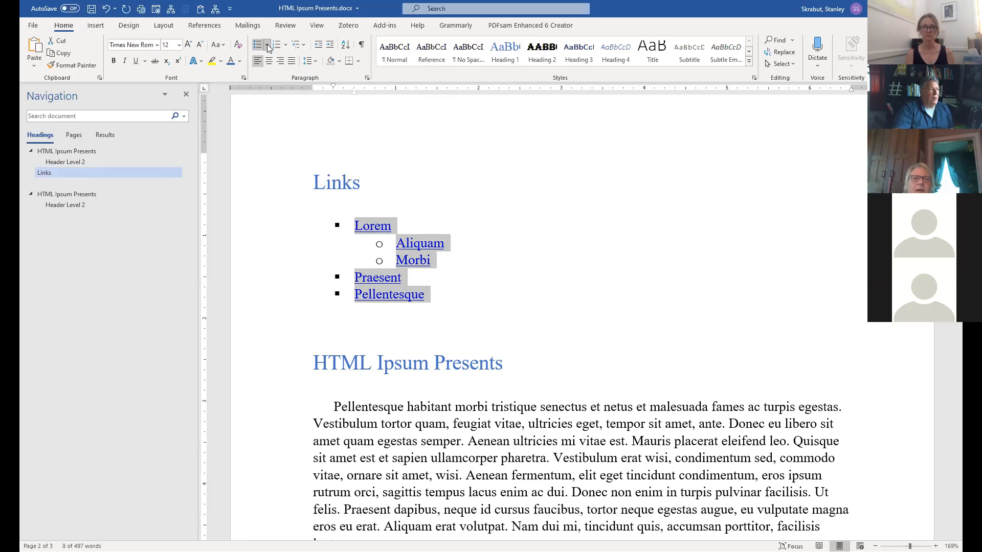
left_click(477, 256)
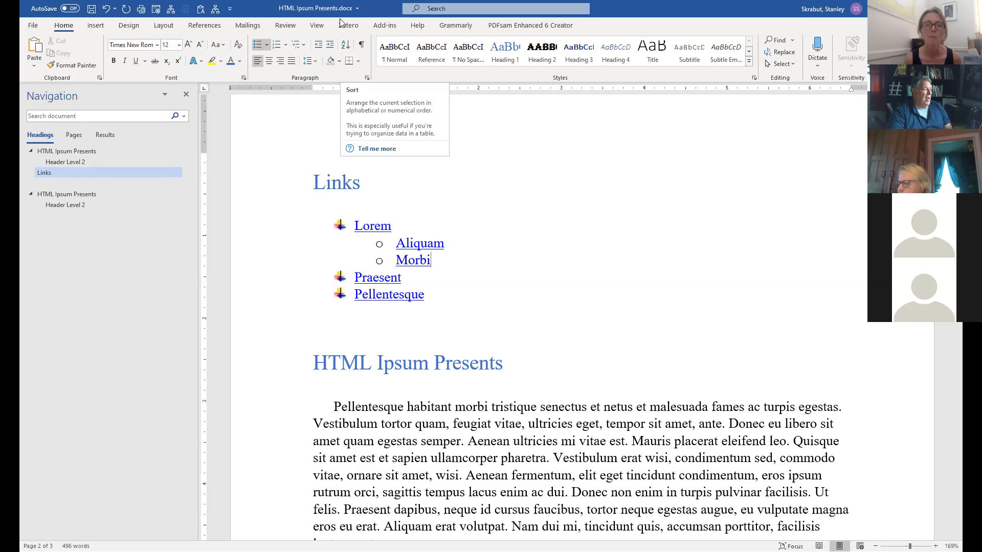
Remove Aliquam's sub-item indent and give all five links the same picture bullets.
left_click(397, 244)
key("BackSpace")
key("BackSpace")
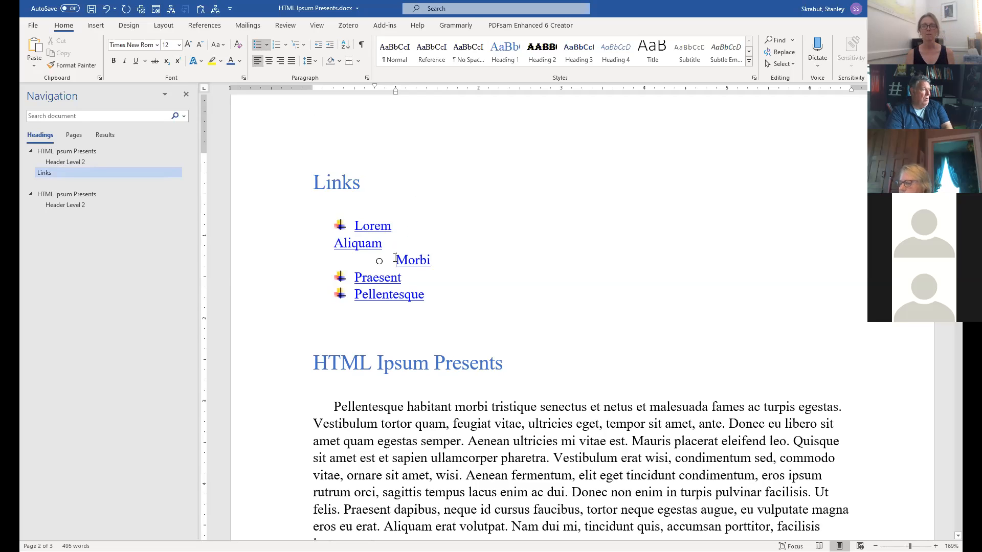
key("BackSpace")
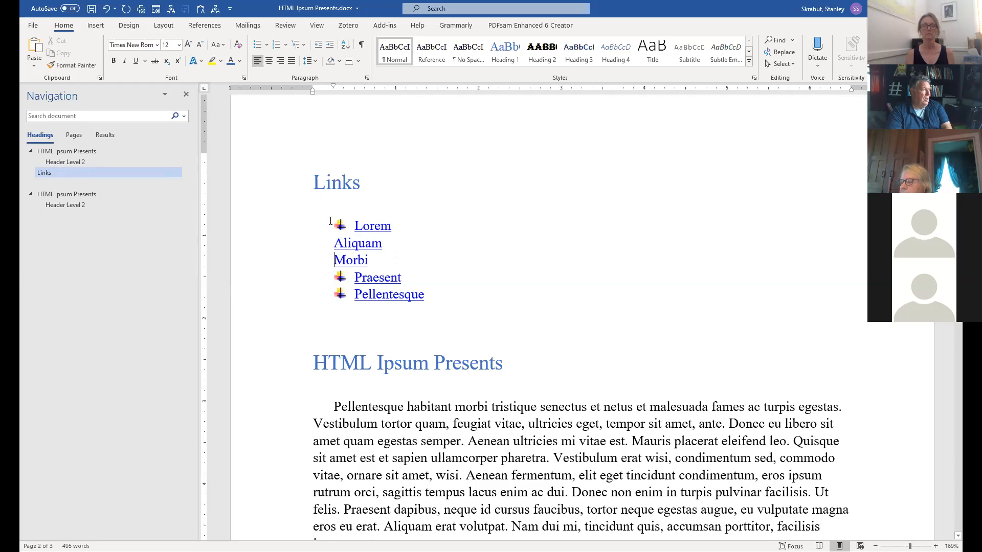
left_click_drag(354, 225, 417, 302)
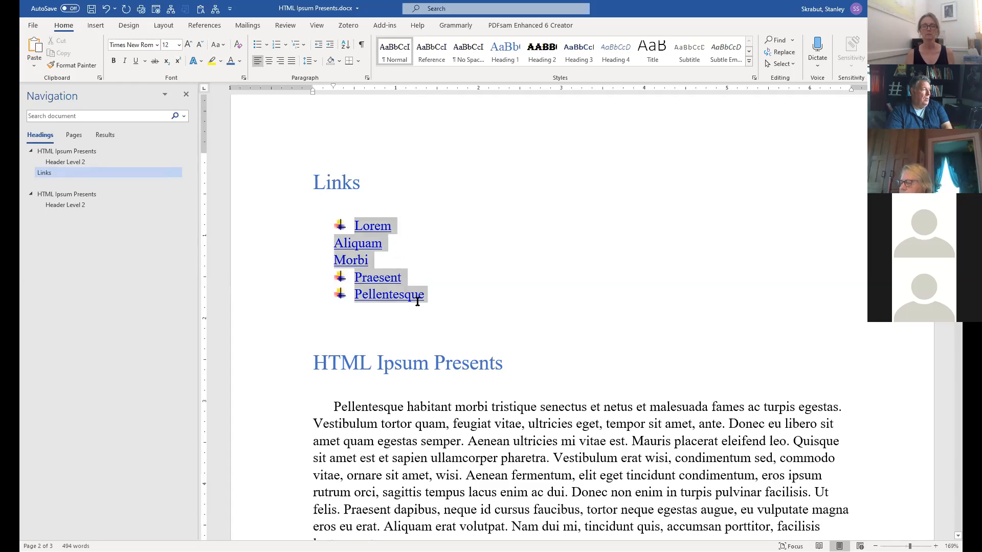
left_click(257, 46)
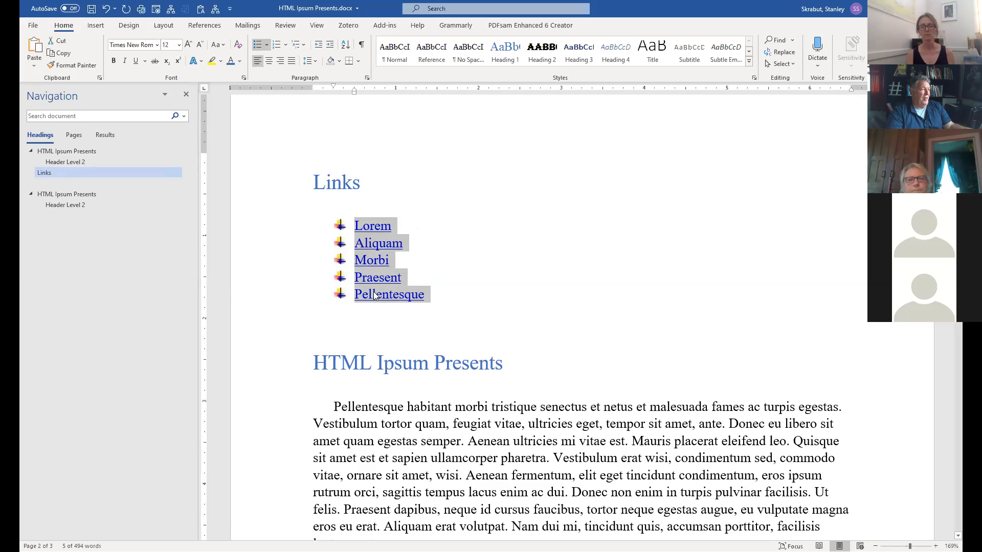
Sort the links alphabetically in ascending order by paragraph text.
left_click(346, 45)
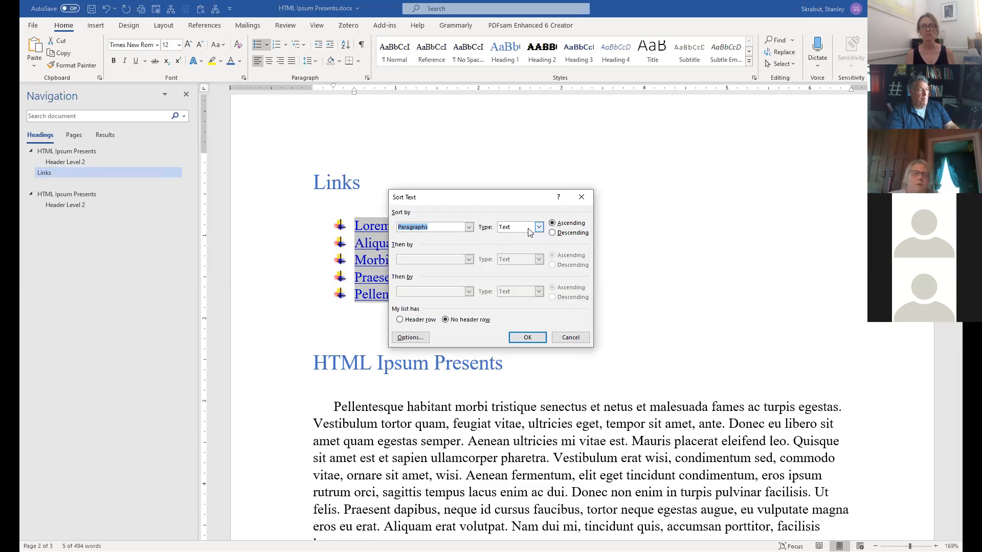
left_click(527, 339)
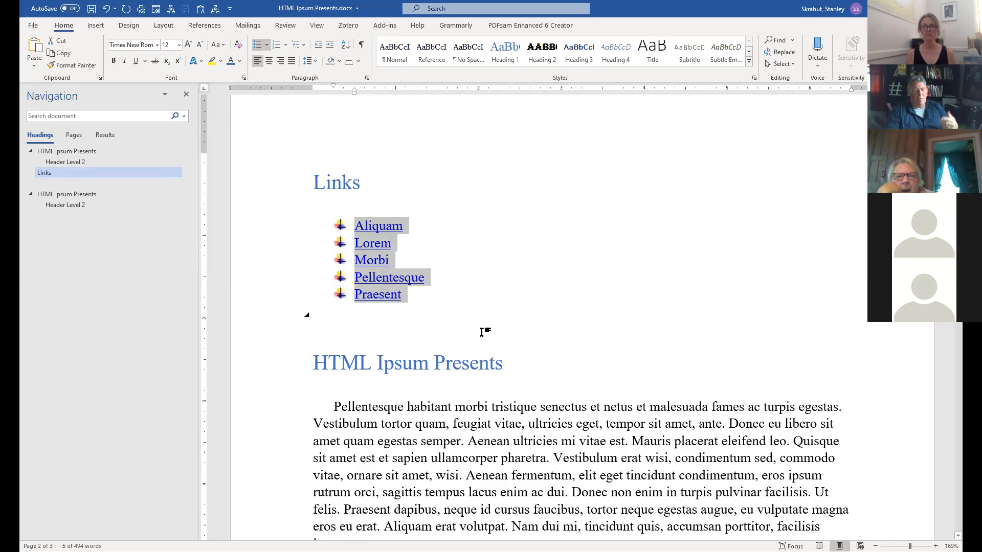
left_click(445, 302)
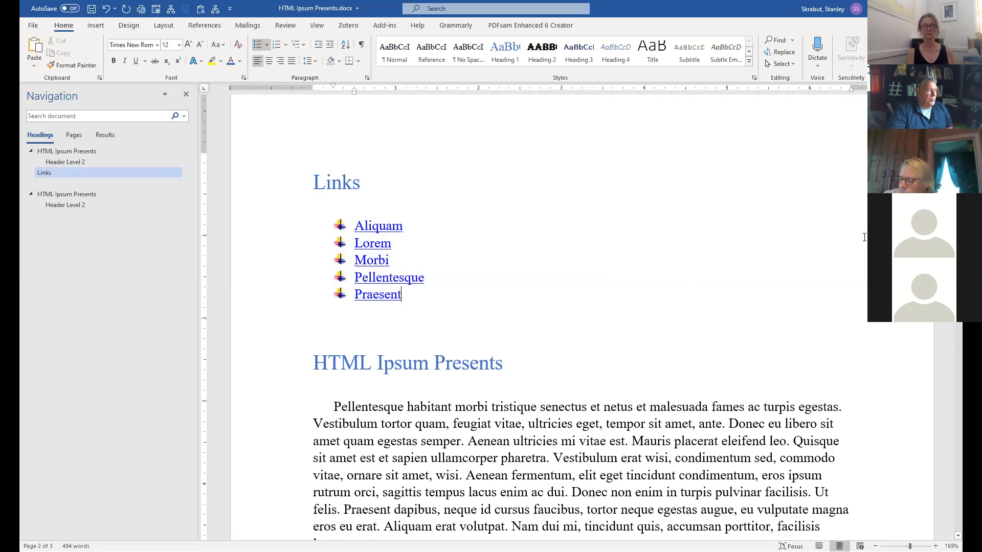
scroll(864, 237, "down", 4)
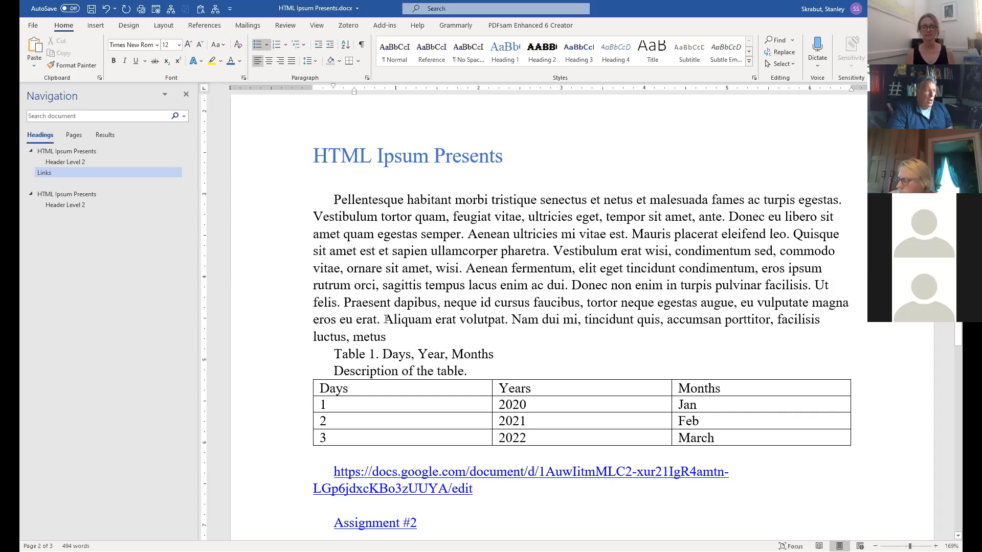
Add a blank line before the table caption and set the Pellentesque paragraph in two columns.
left_click(397, 340)
key("Return")
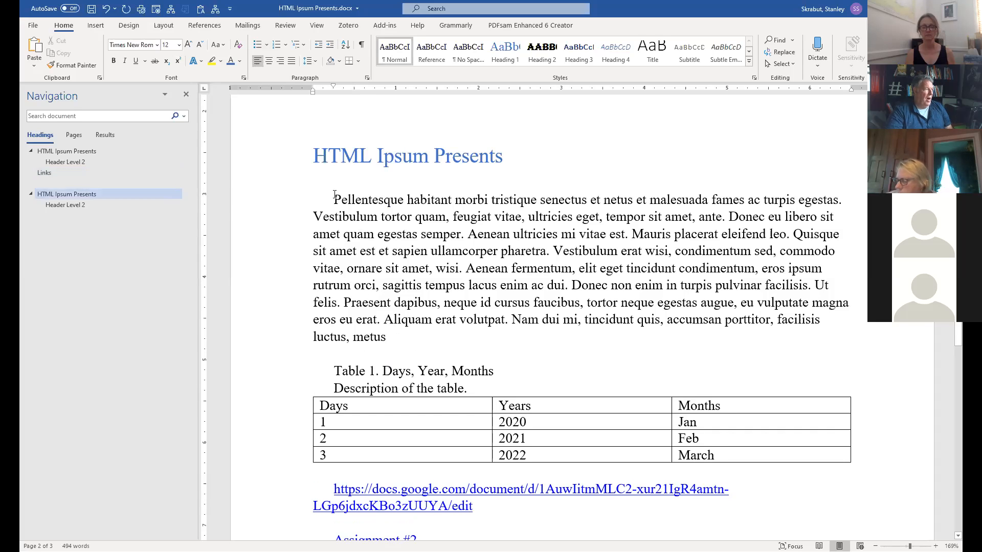
triple_click(380, 260)
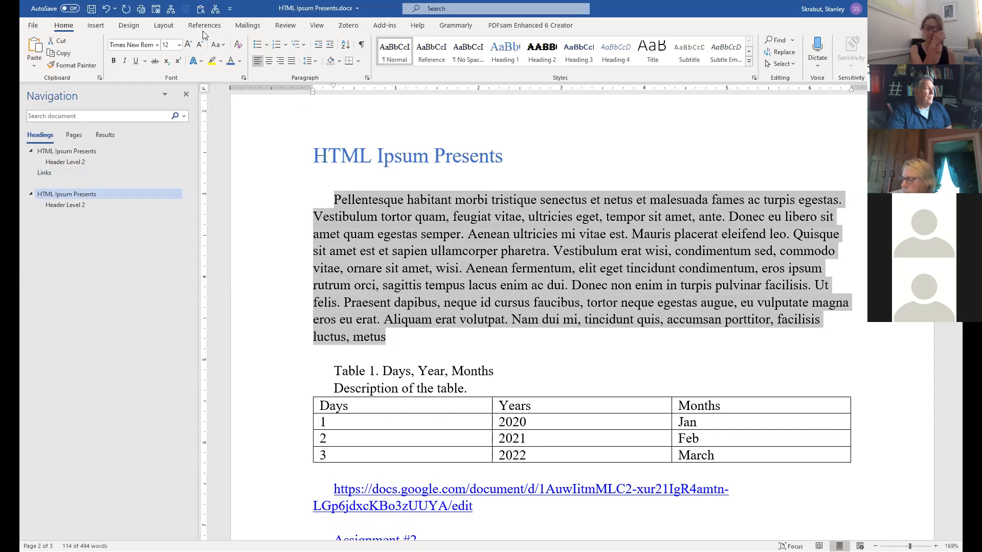
left_click(91, 26)
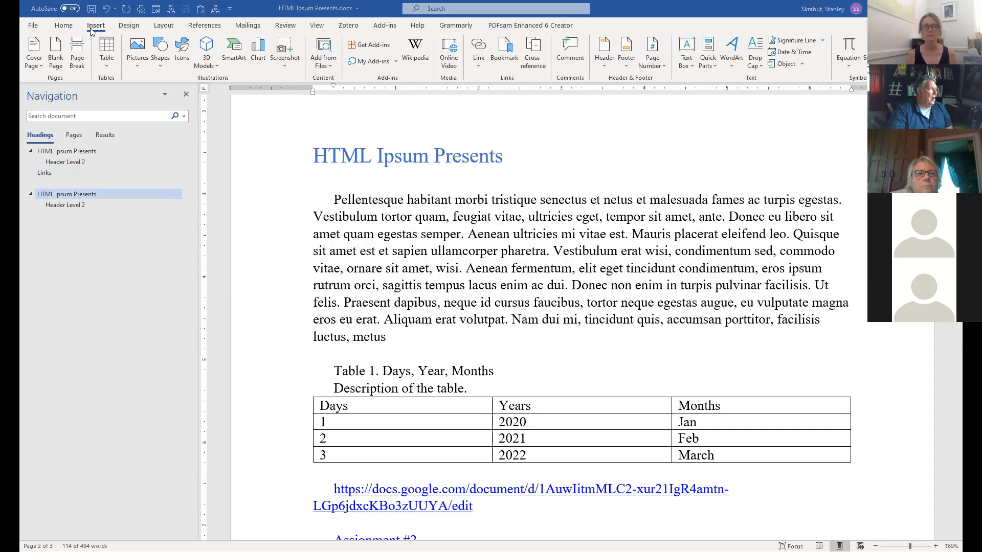
left_click(163, 25)
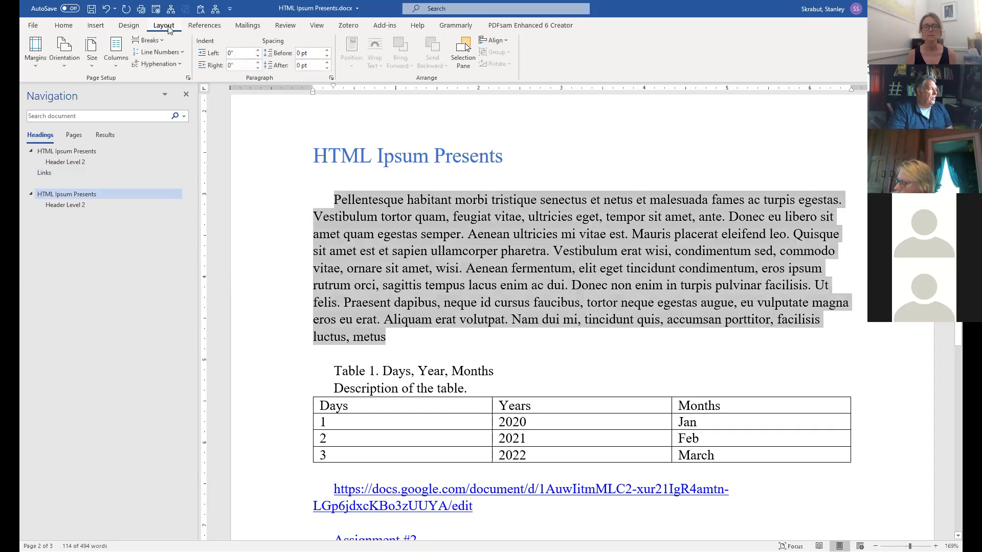
left_click(115, 61)
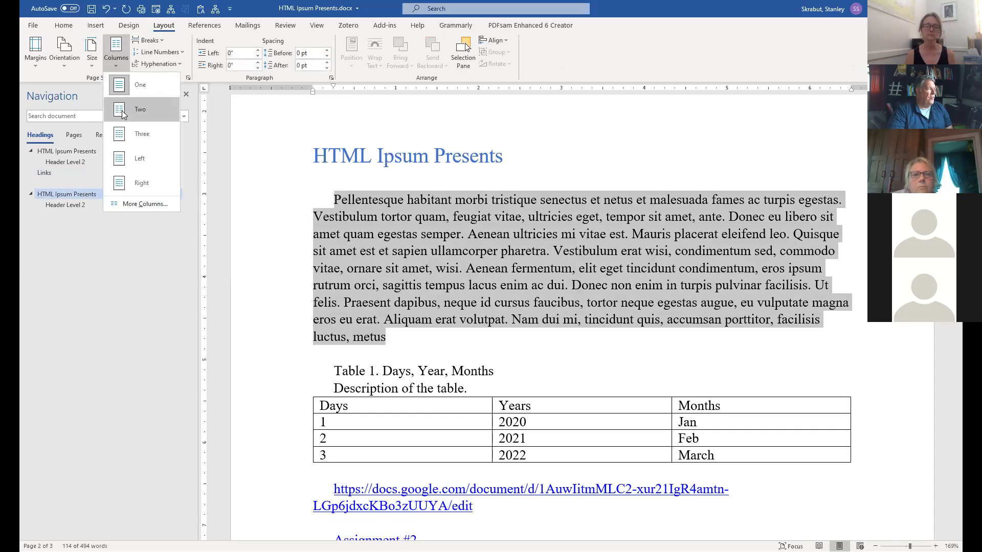
left_click(123, 113)
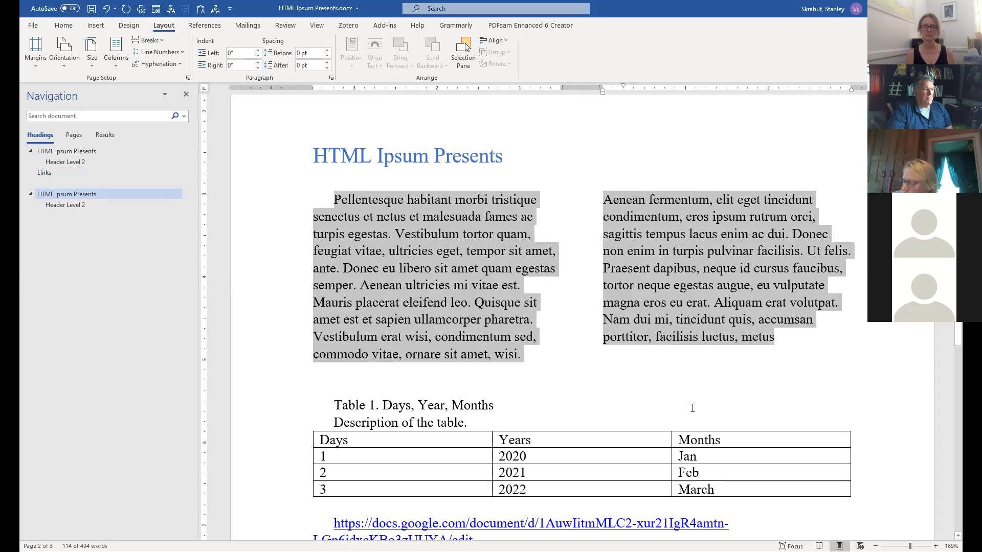
left_click(693, 370)
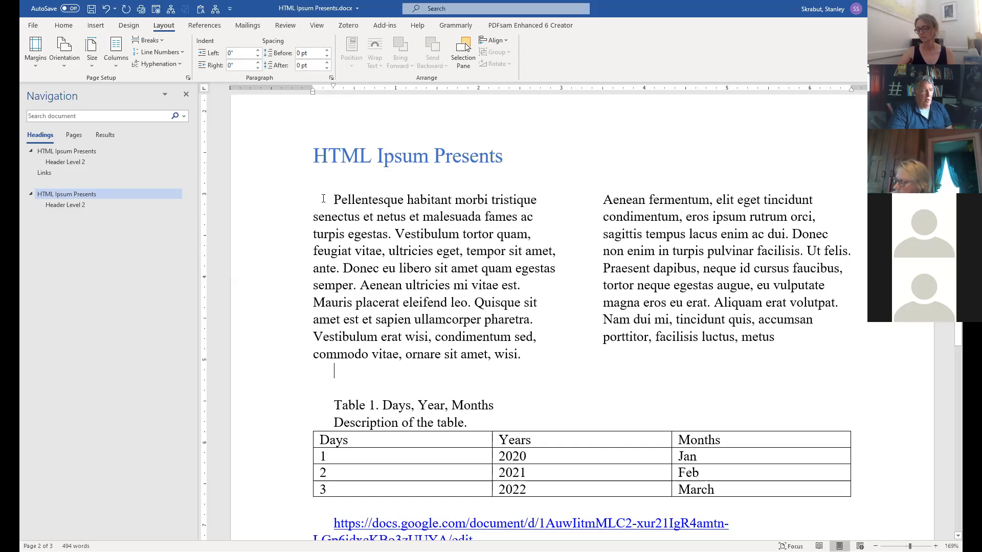
Select the text across both columns to check how it flows, then deselect.
mouse_move(333, 199)
left_mouse_down()
mouse_move(532, 322)
mouse_move(647, 367)
mouse_move(768, 353)
mouse_move(724, 202)
mouse_move(717, 373)
mouse_move(316, 206)
mouse_move(333, 200)
left_mouse_up()
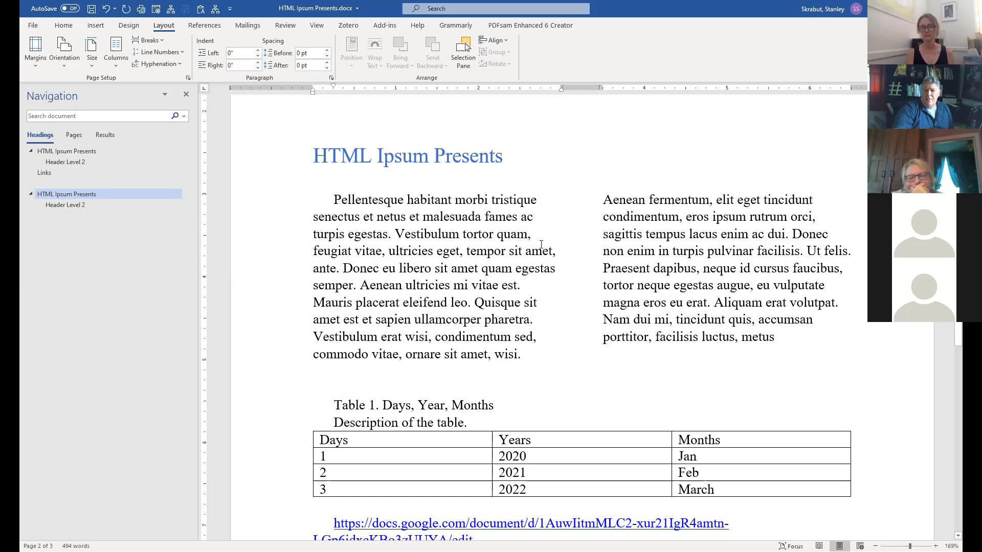
left_click_drag(333, 199, 538, 367)
left_click(459, 233)
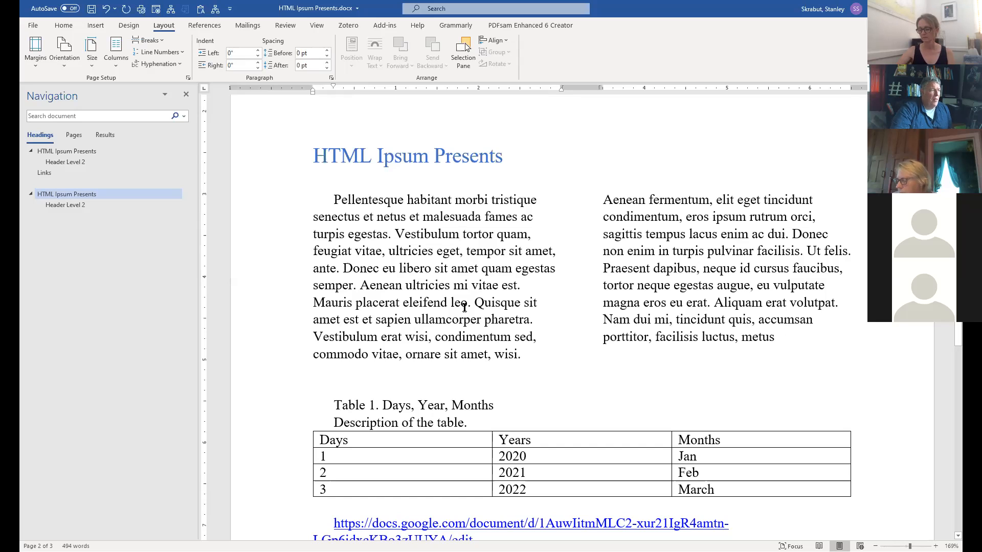
left_click(64, 26)
left_click_drag(334, 200, 786, 342)
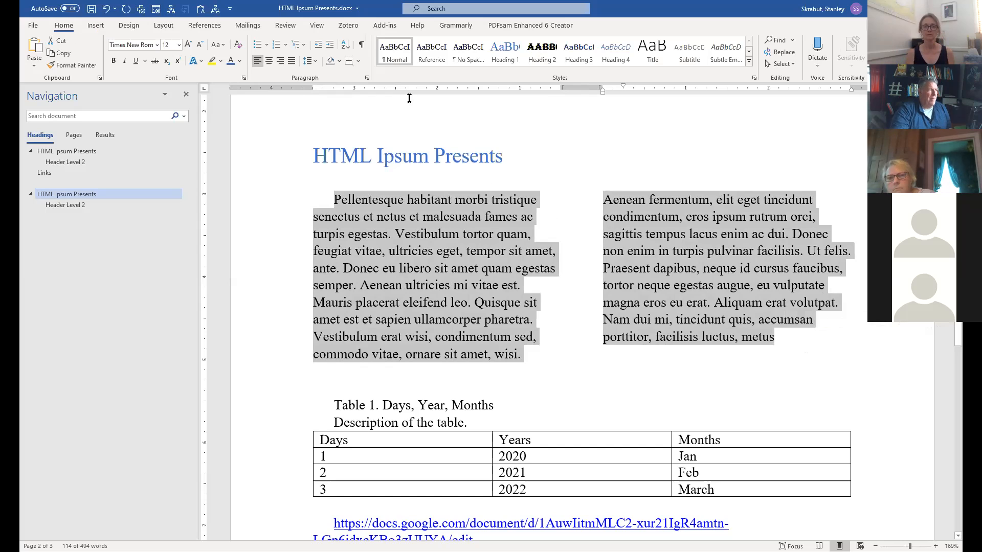
left_click(292, 60)
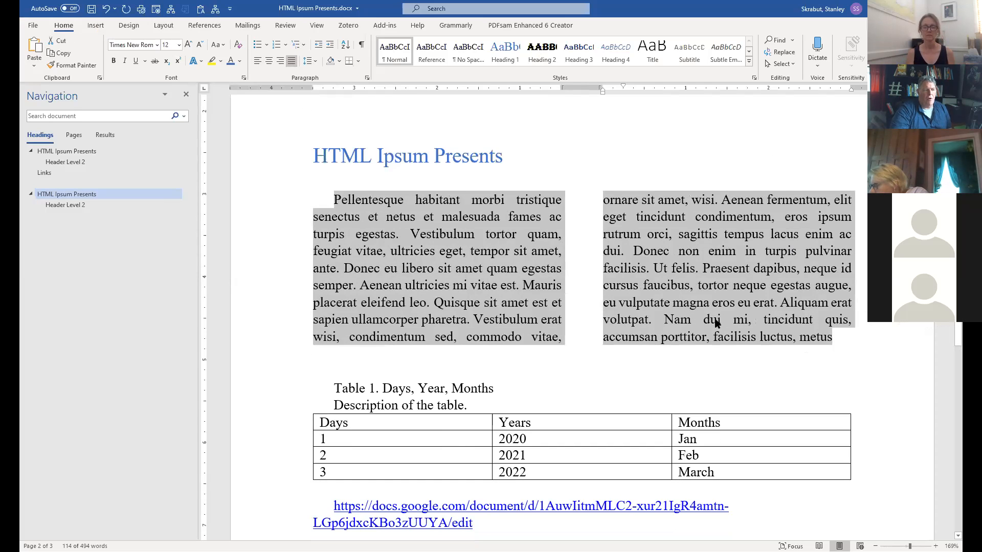
left_click(280, 61)
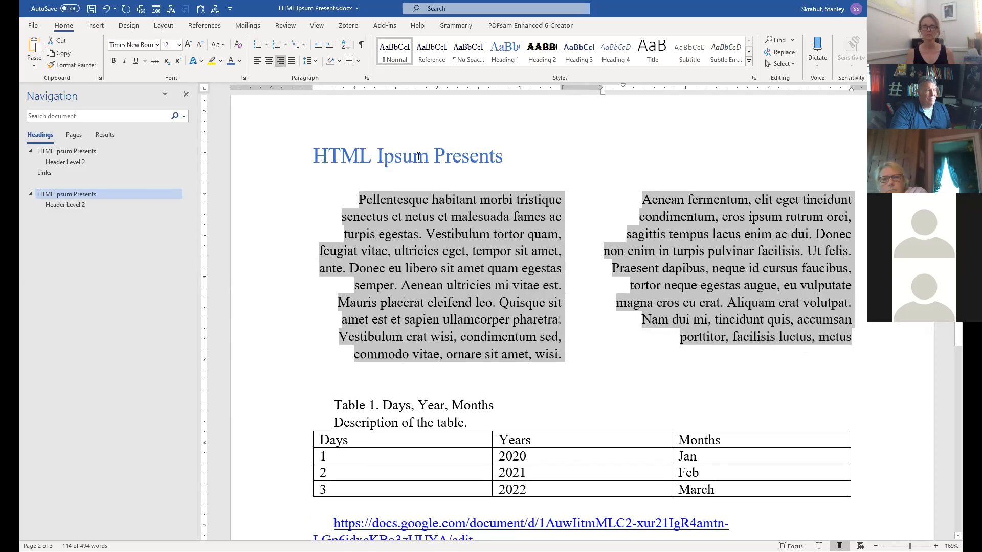
left_click(266, 59)
left_click(257, 61)
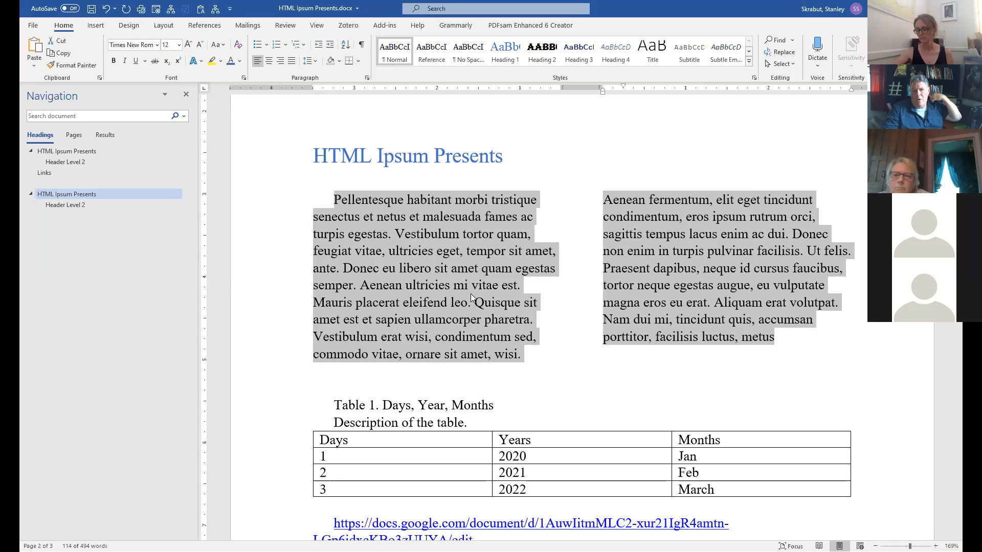
left_click(705, 303)
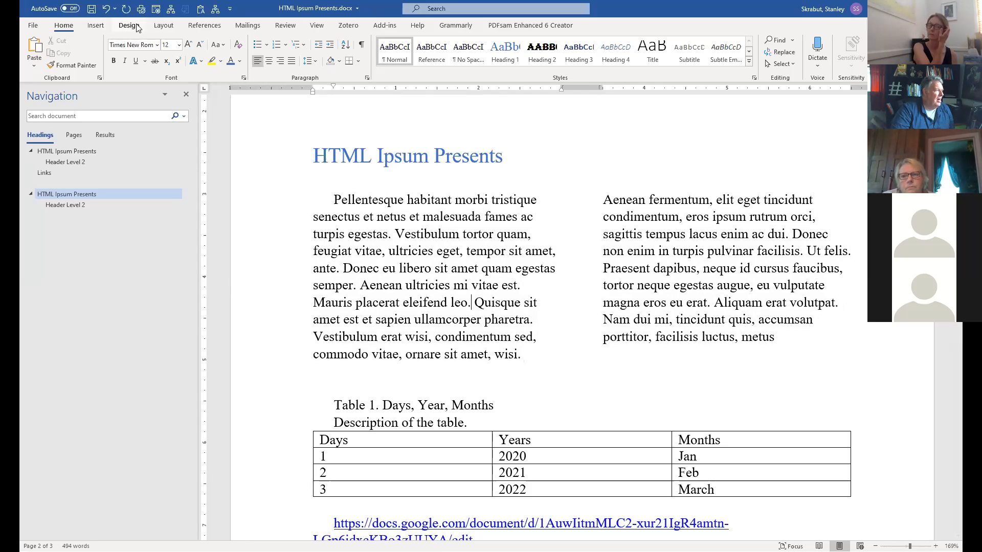
Browse the Insert Text Box gallery without inserting, then scroll back to the document top.
left_click(95, 26)
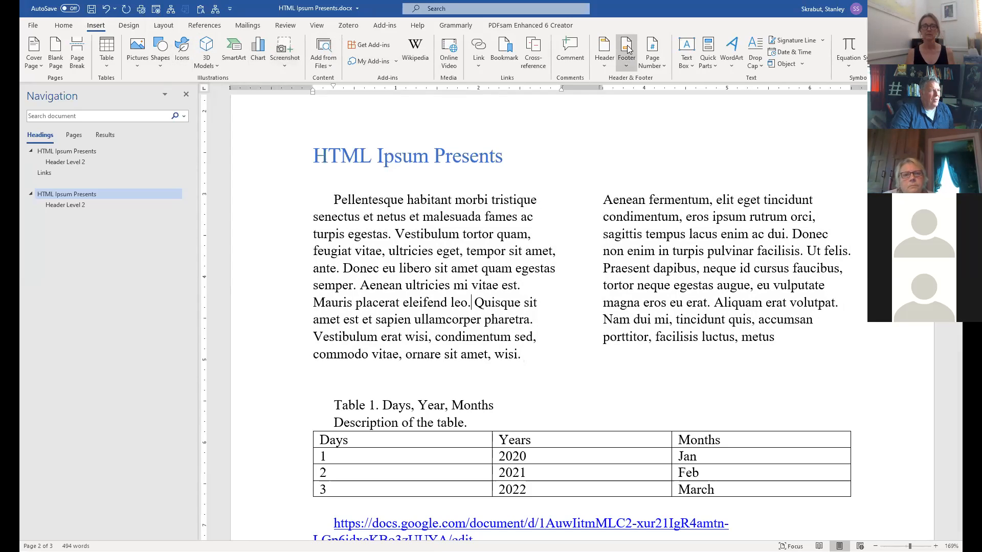
left_click(686, 48)
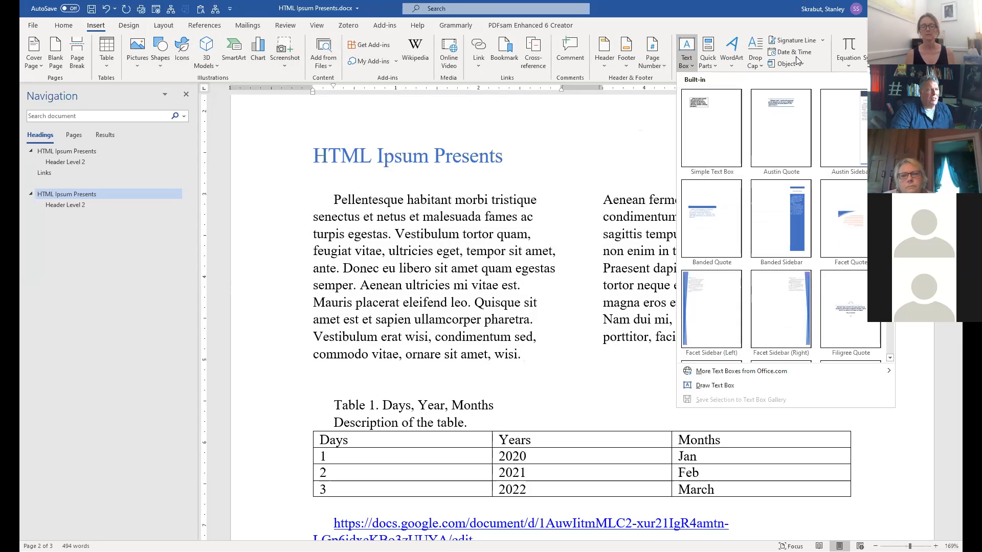
left_click(614, 196)
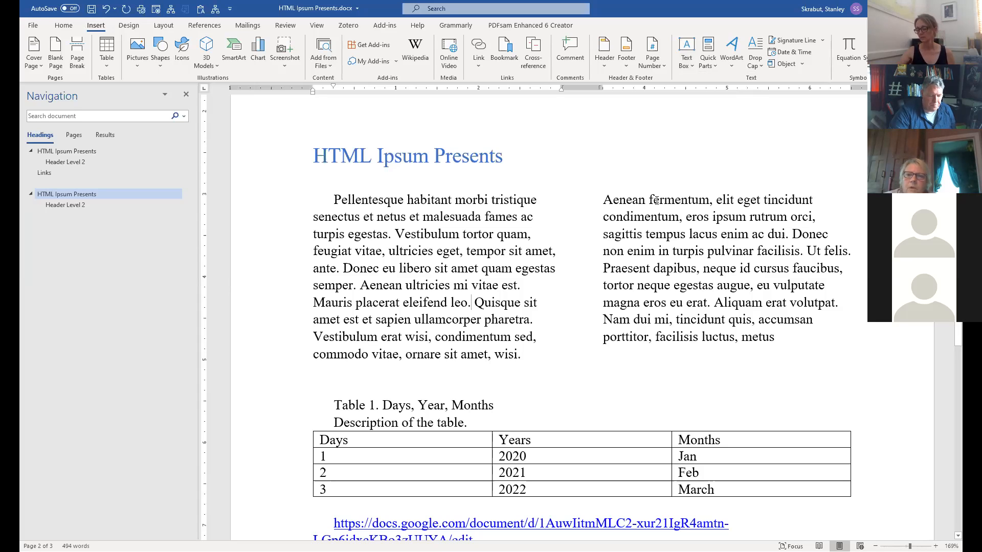
scroll(395, 248, "up", 10)
scroll(396, 248, "up", 12)
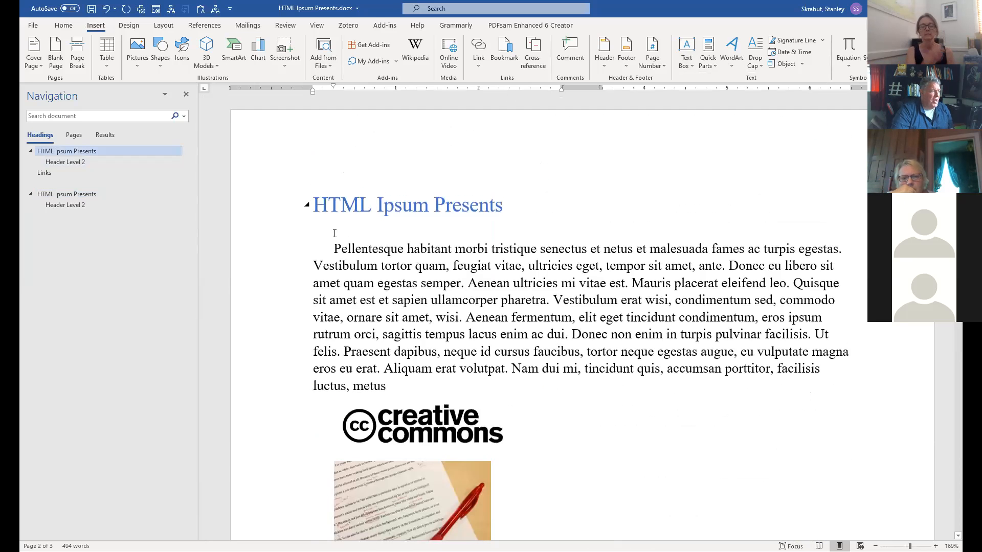
Add empty lines above the first heading and insert Automatic Table 1 contents there.
left_click(351, 132)
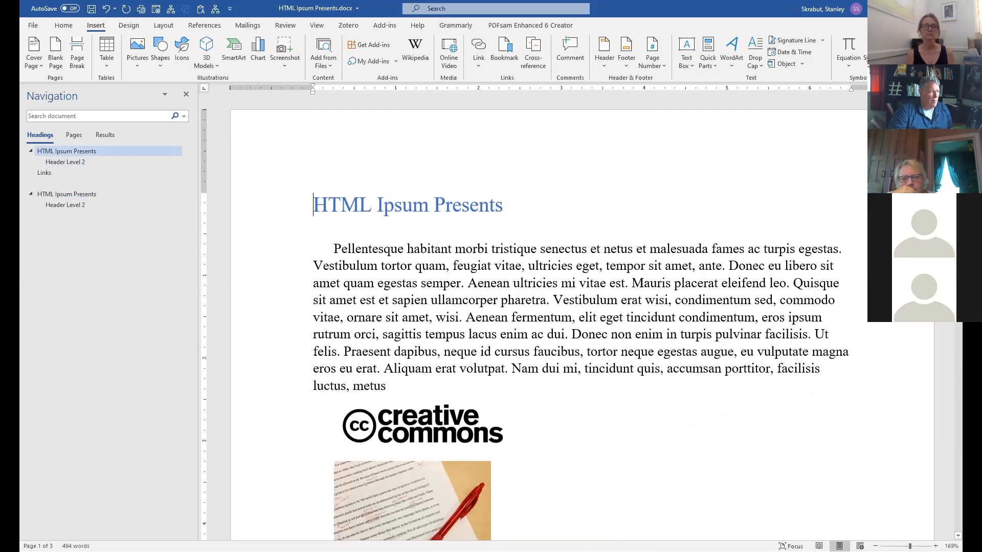
key("Return")
key("Return")
key("Up")
key("Up")
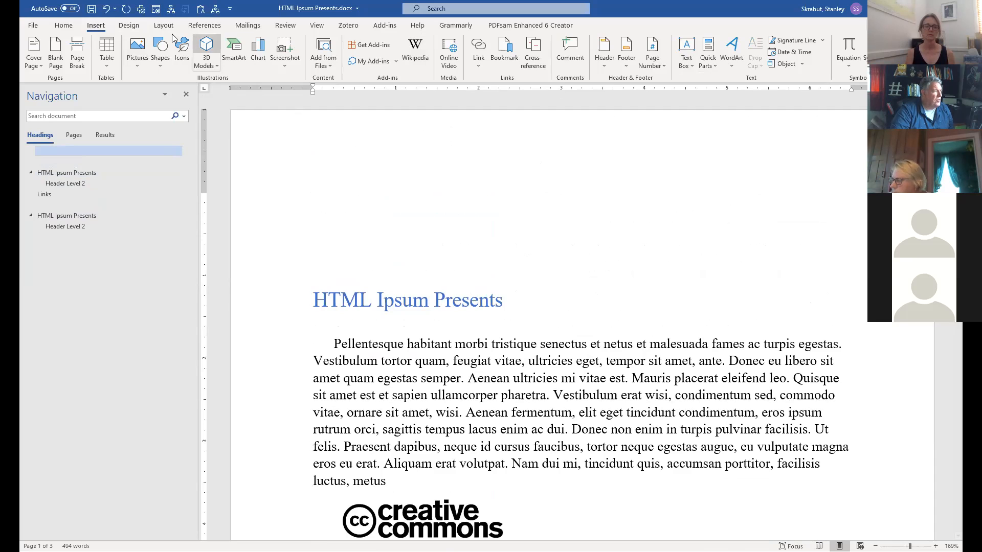
left_click(203, 26)
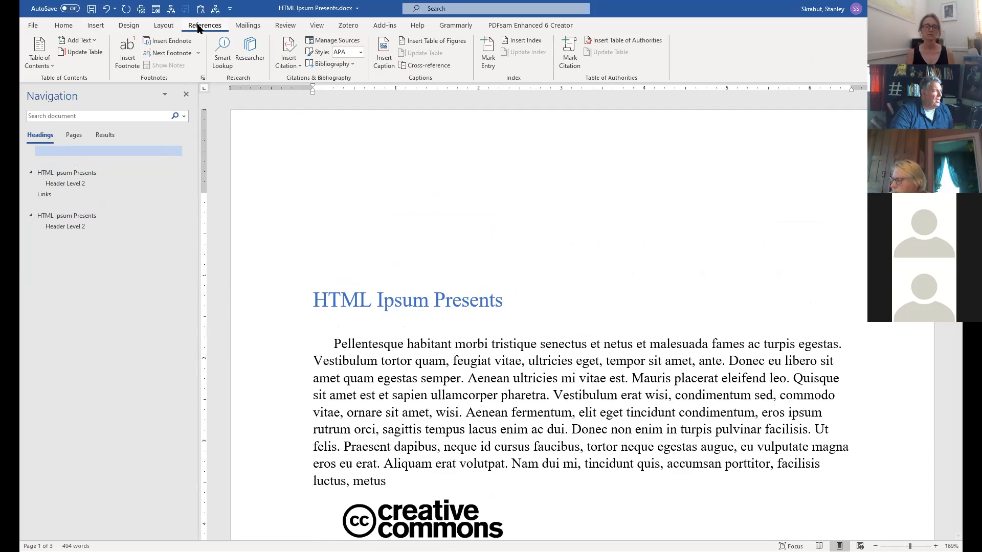
left_click(39, 50)
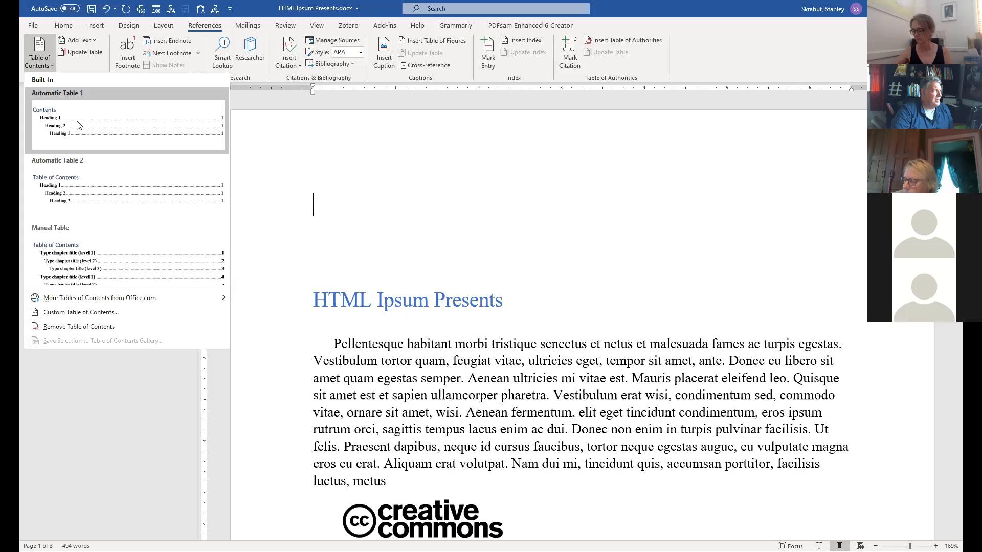
left_click(79, 126)
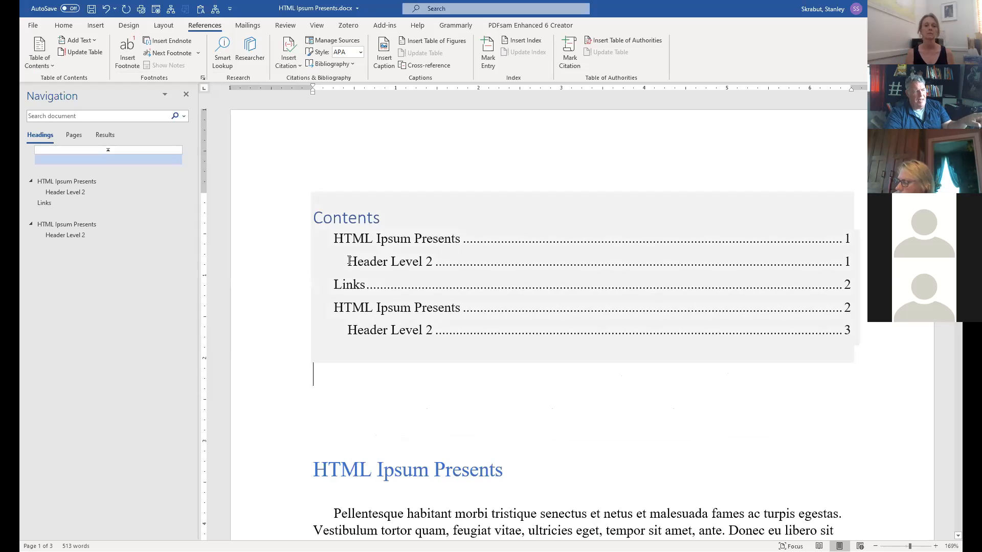
left_click(387, 241)
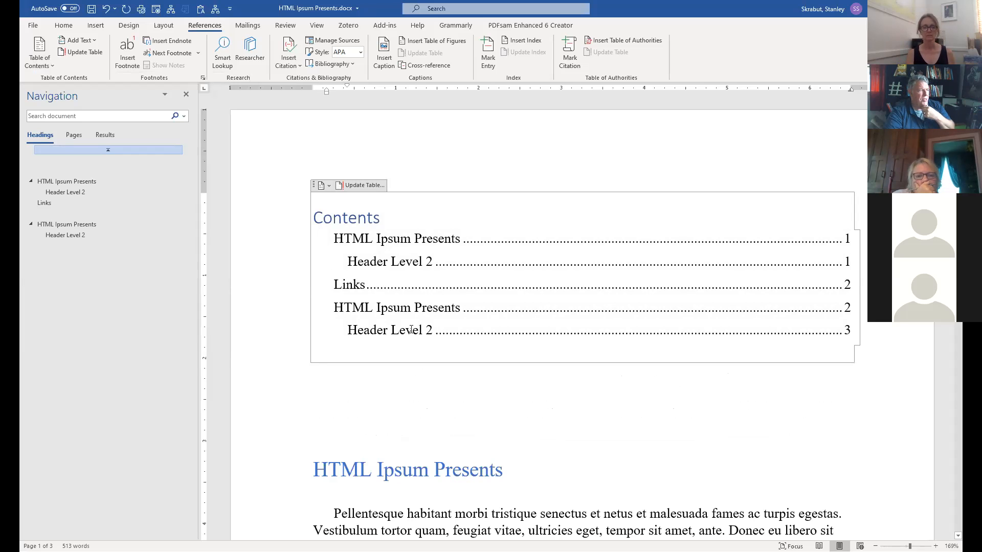
scroll(527, 336, "down", 4)
scroll(555, 366, "up", 4)
scroll(611, 370, "down", 1)
left_click(611, 368)
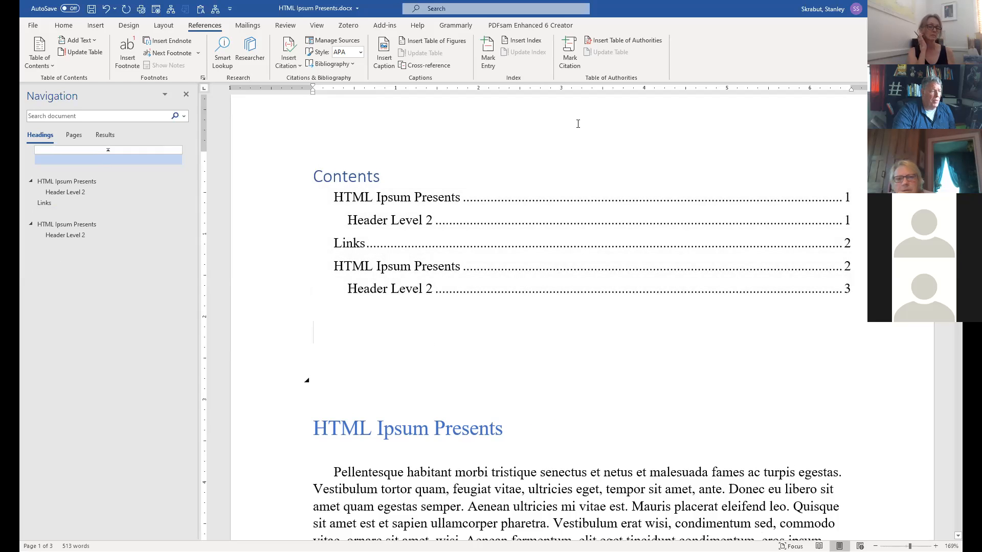
left_click(50, 224)
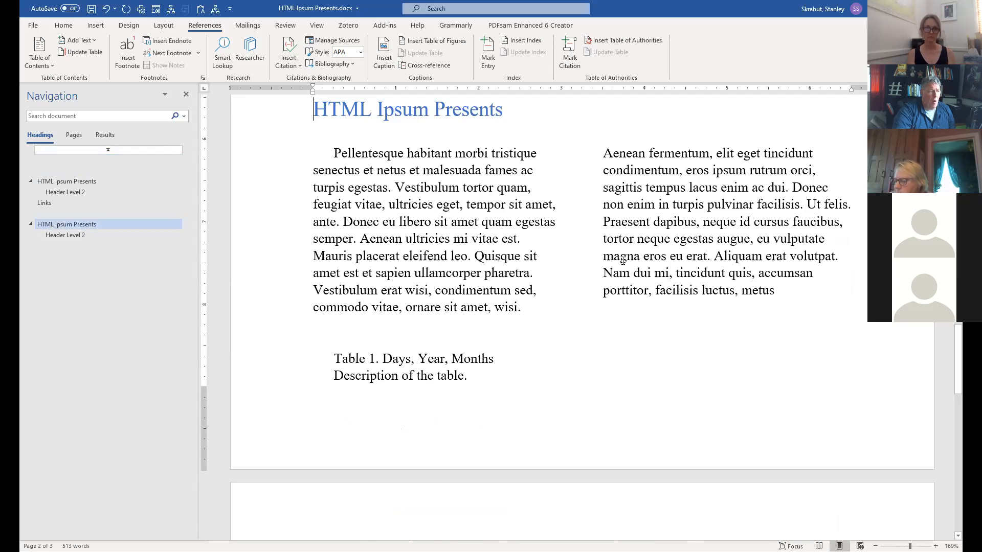
left_click(64, 233)
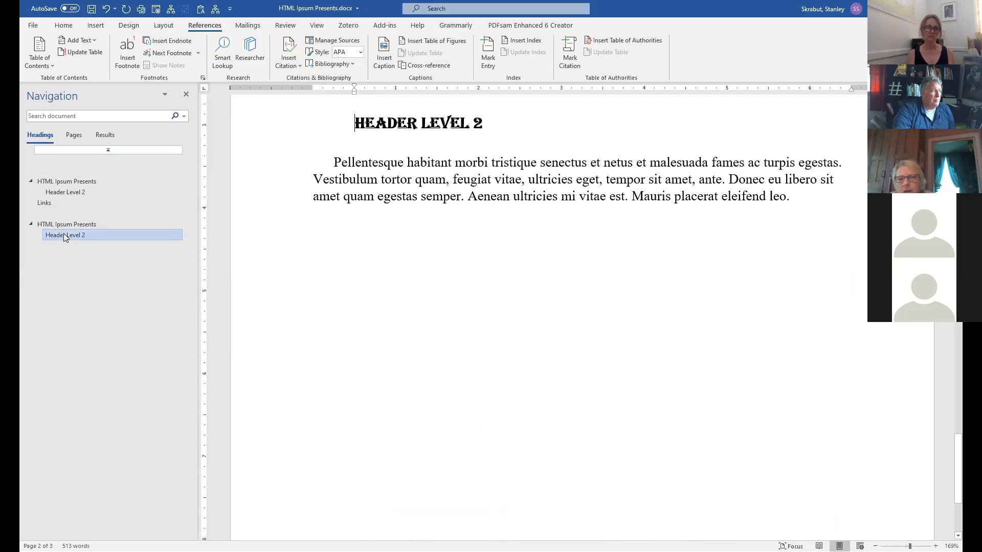
left_click(57, 182)
scroll(375, 215, "up", 5)
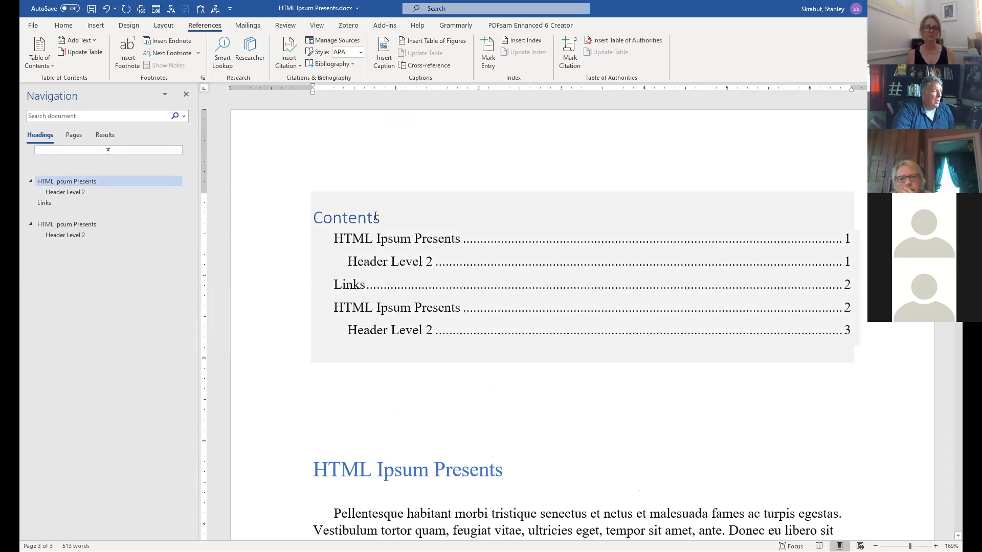
left_click(319, 216)
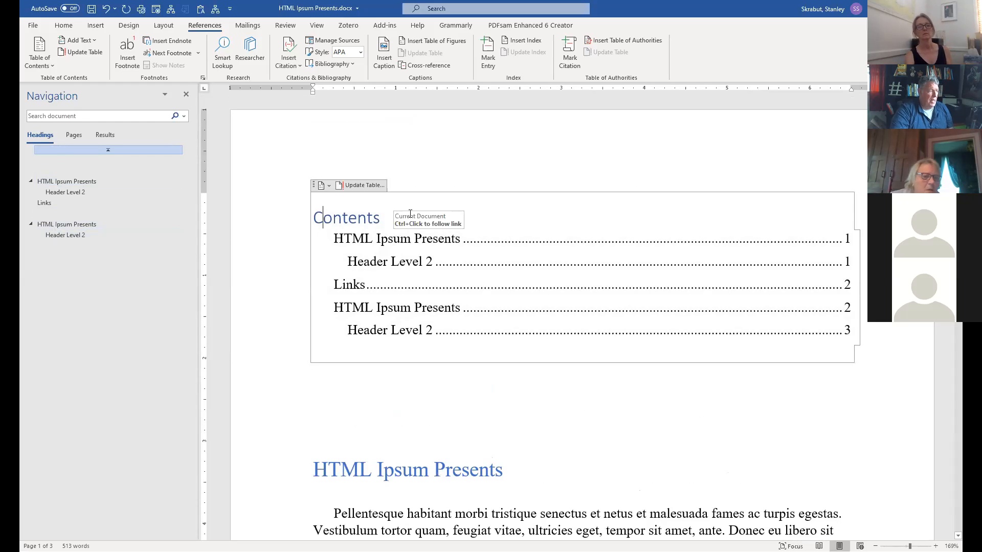
left_click(397, 307, "ctrl")
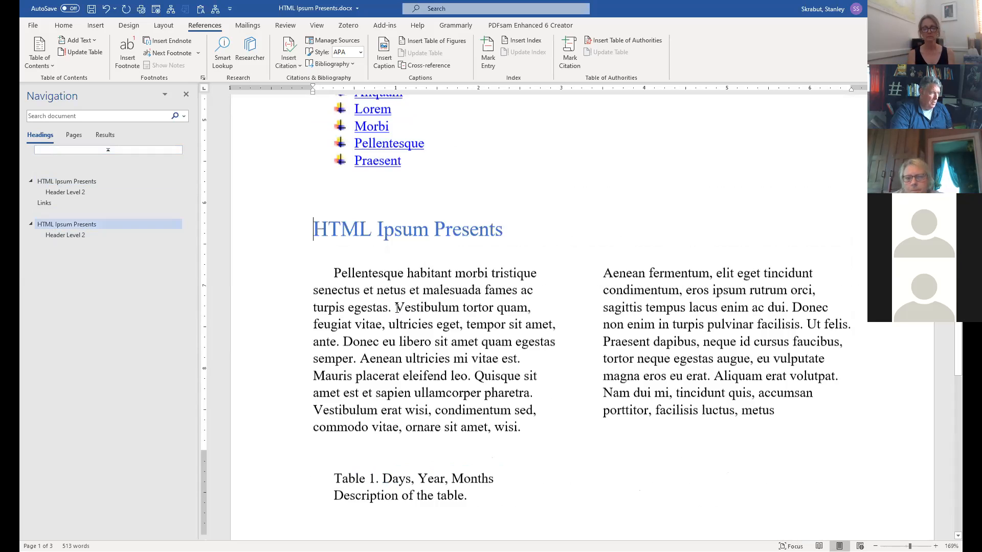
scroll(397, 308, "up", 5)
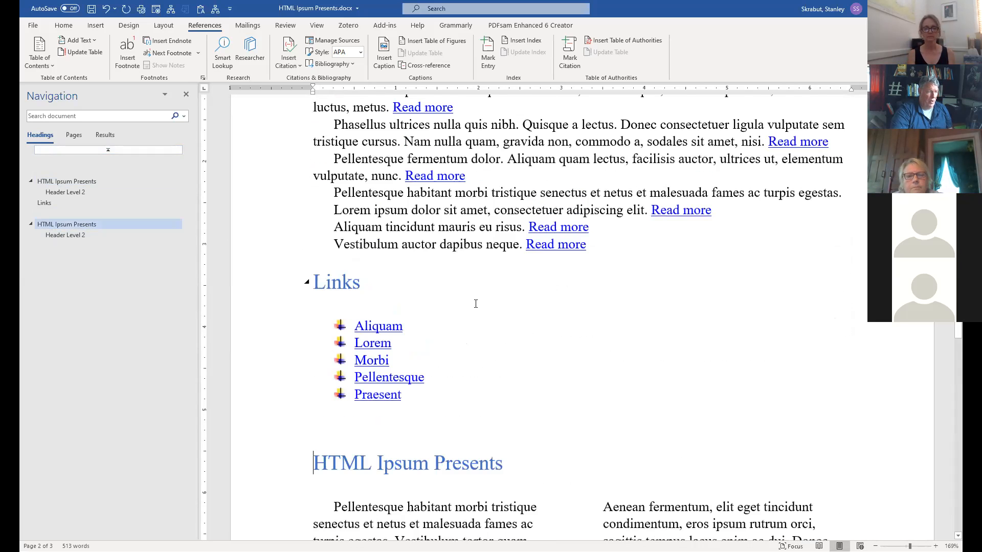
scroll(397, 308, "up", 7)
scroll(368, 307, "up", 5)
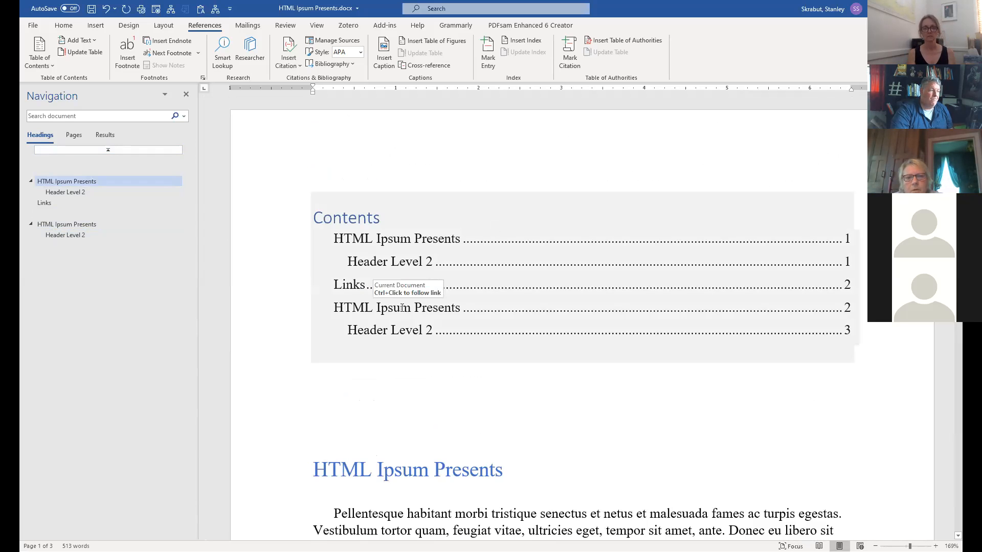
left_click(402, 308, "ctrl")
left_click_drag(958, 362, 958, 145)
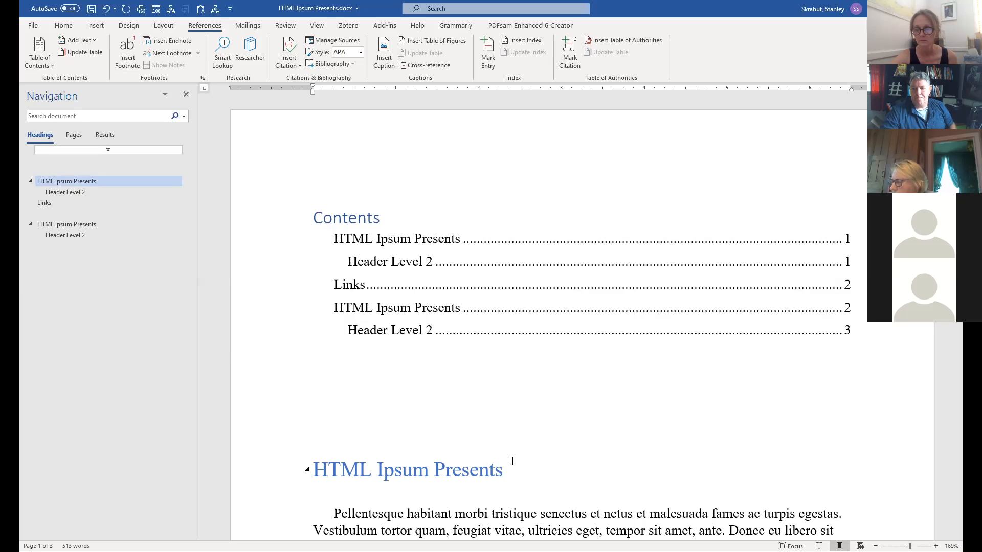
left_click(470, 310)
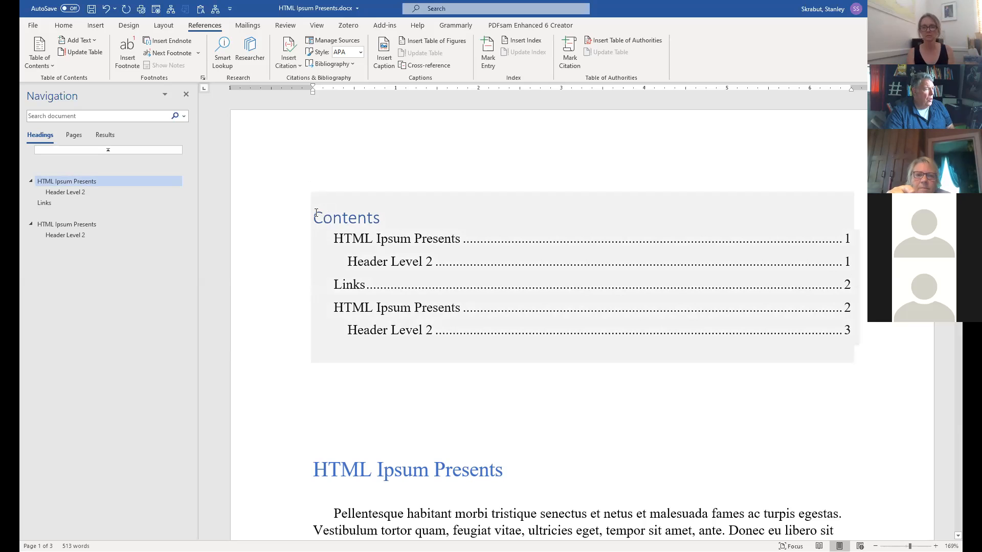
Select the existing table of contents and remove it.
left_click_drag(317, 213, 680, 401)
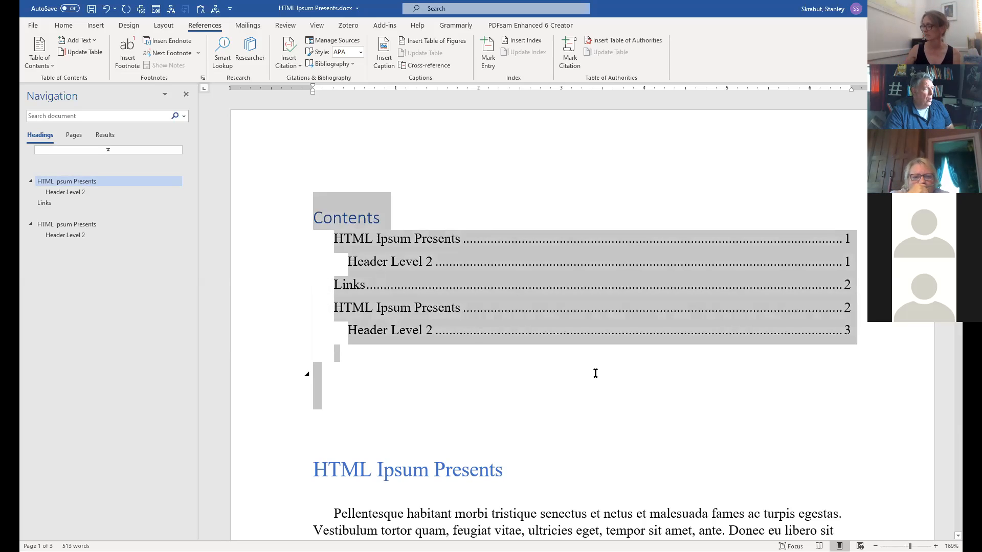
left_click(505, 313)
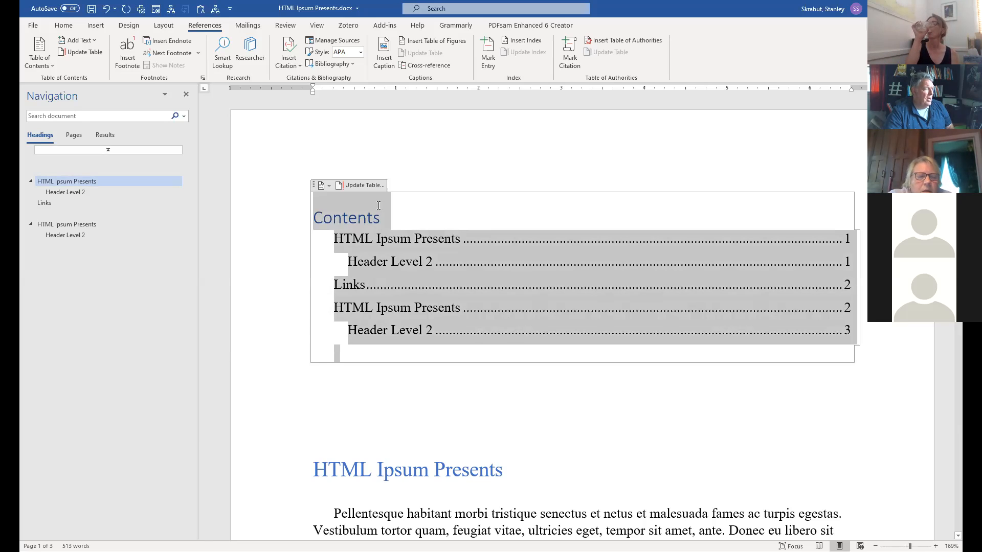
left_click(330, 189)
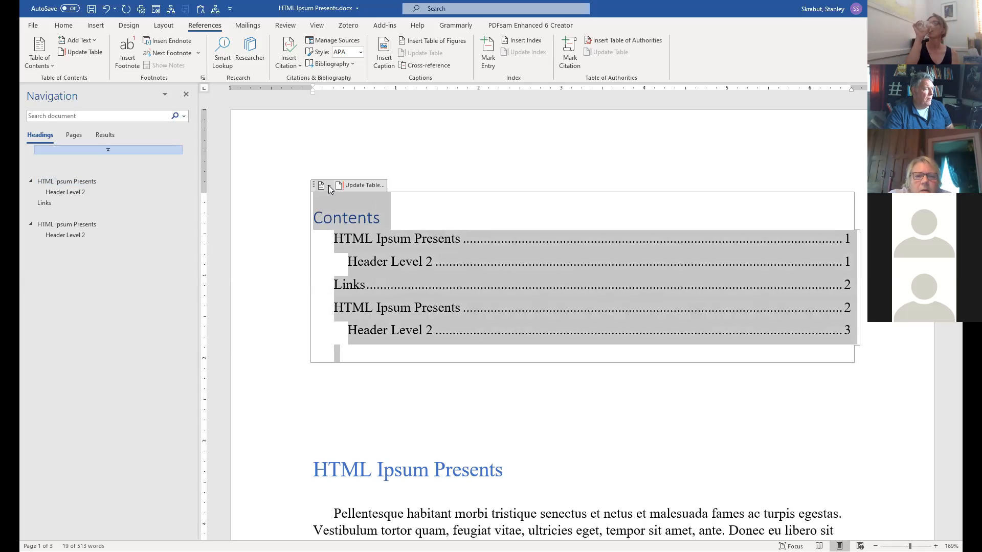
left_click(367, 417)
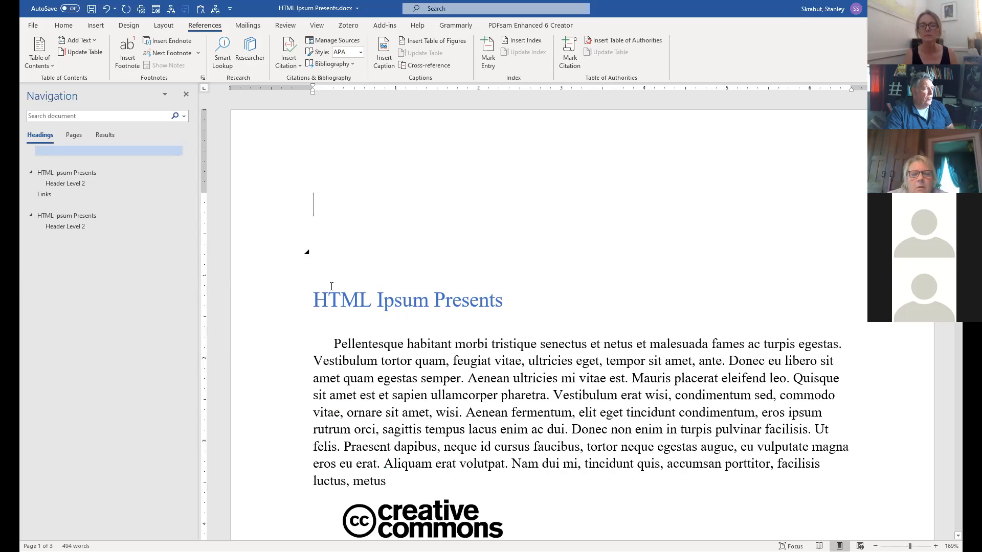
Select the first HTML Ipsum Presents heading, then jump to the second via the Navigation pane.
left_click(330, 303)
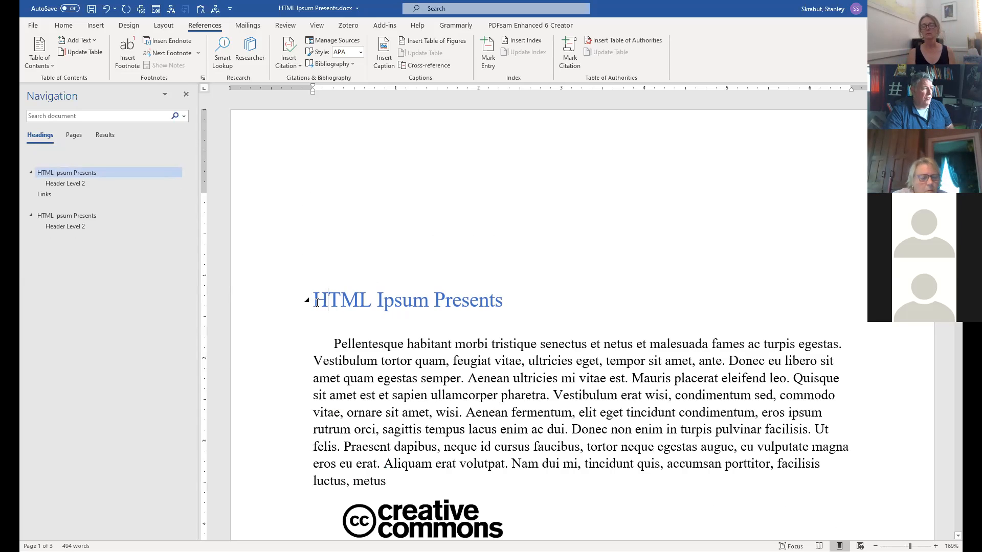
triple_click(500, 302)
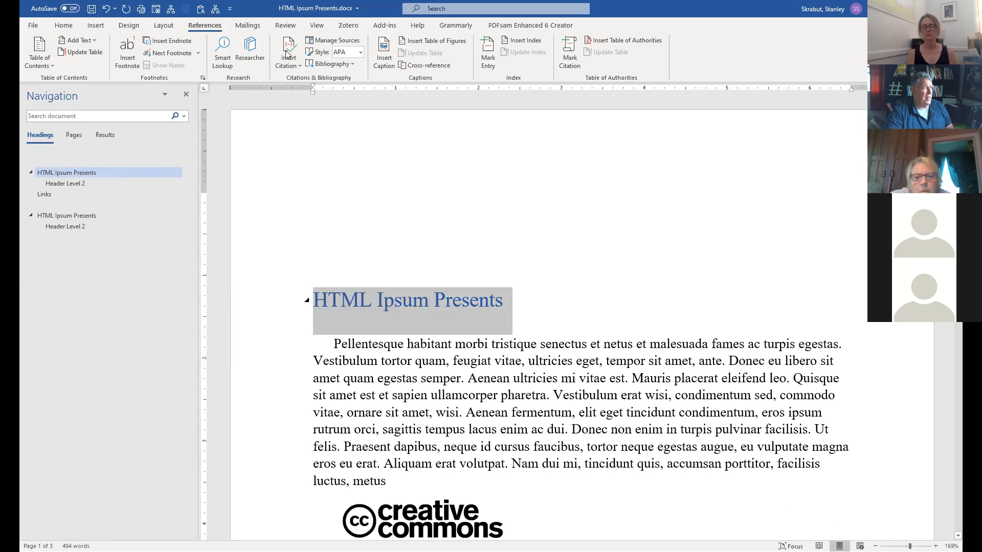
left_click(61, 26)
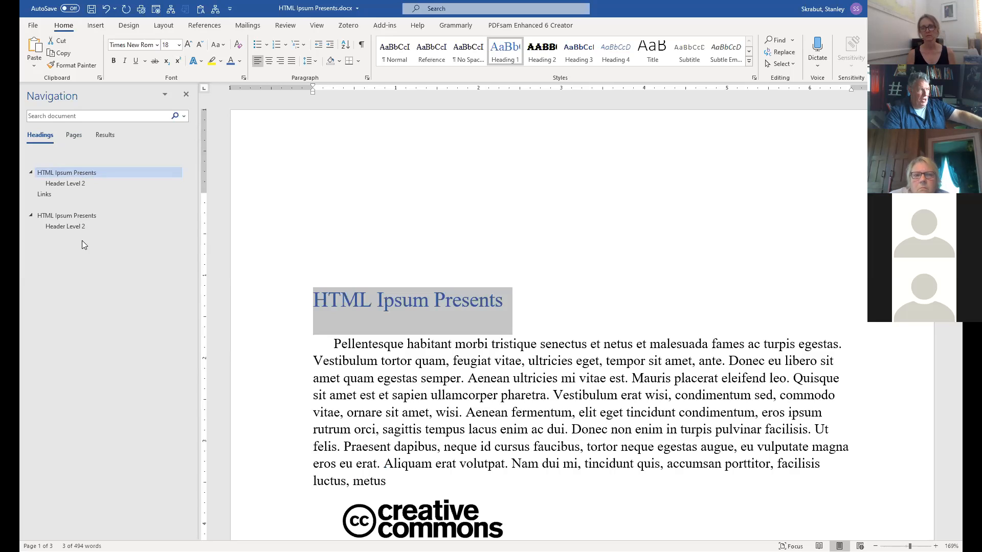
left_click(317, 25)
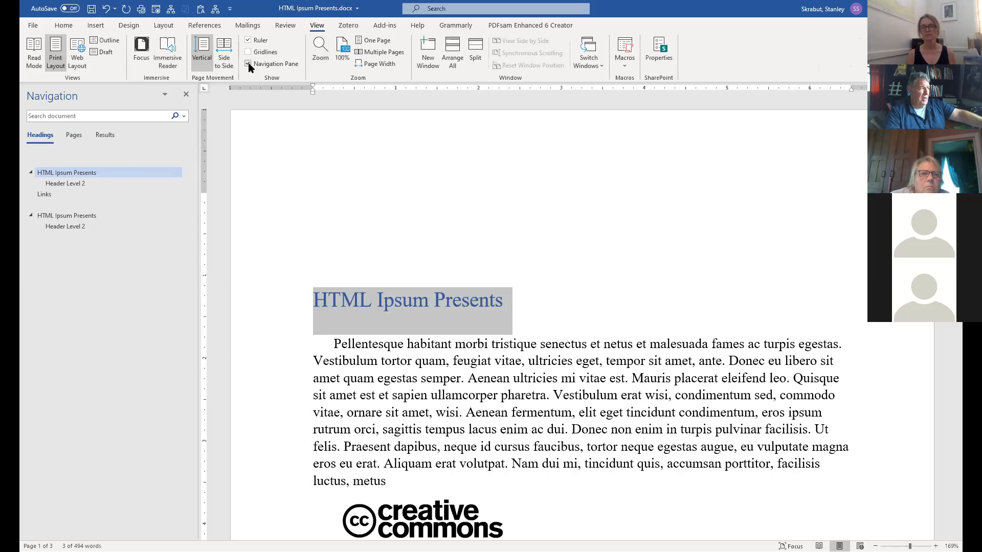
left_click(62, 217)
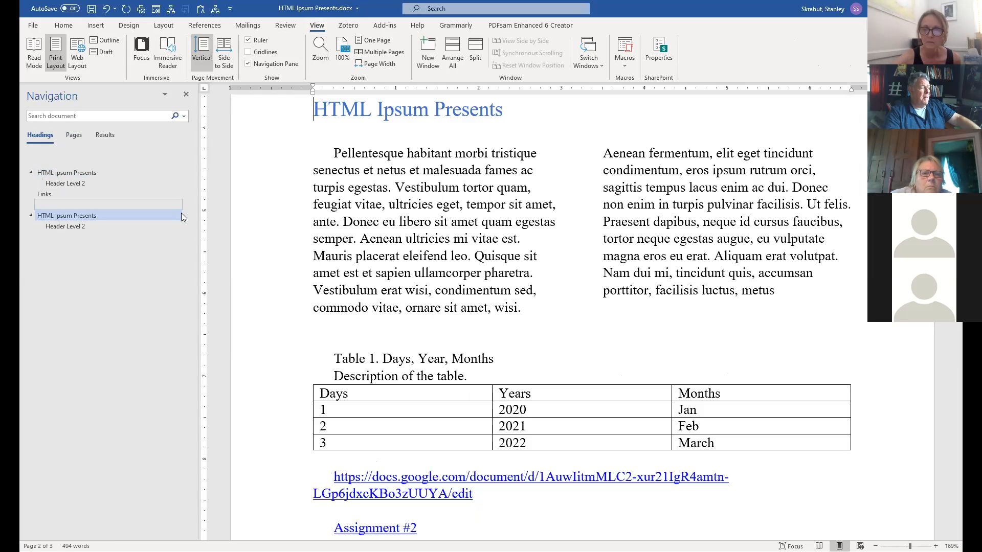
Insert a new automatic table of contents above the first heading.
scroll(422, 285, "up", 4)
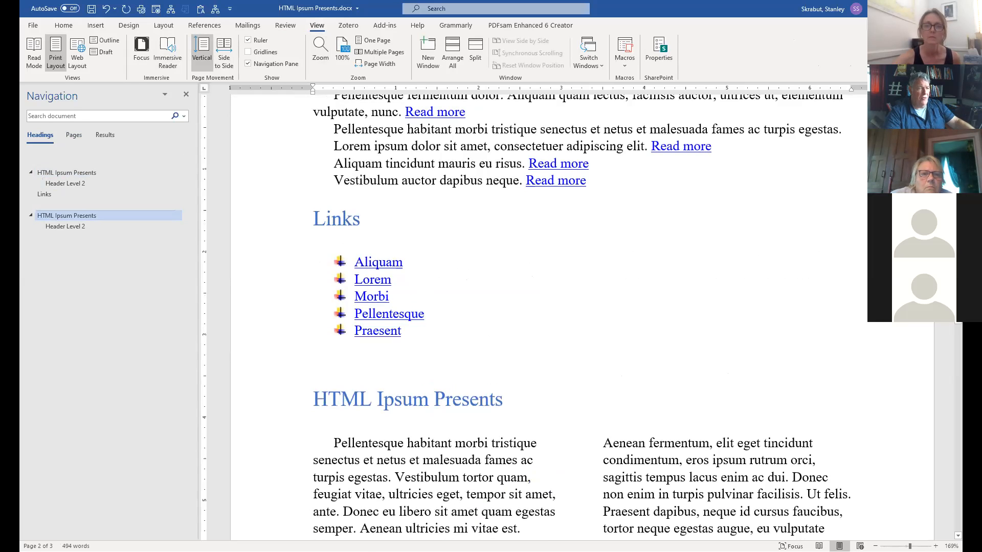
scroll(363, 173, "up", 10)
left_click(353, 174)
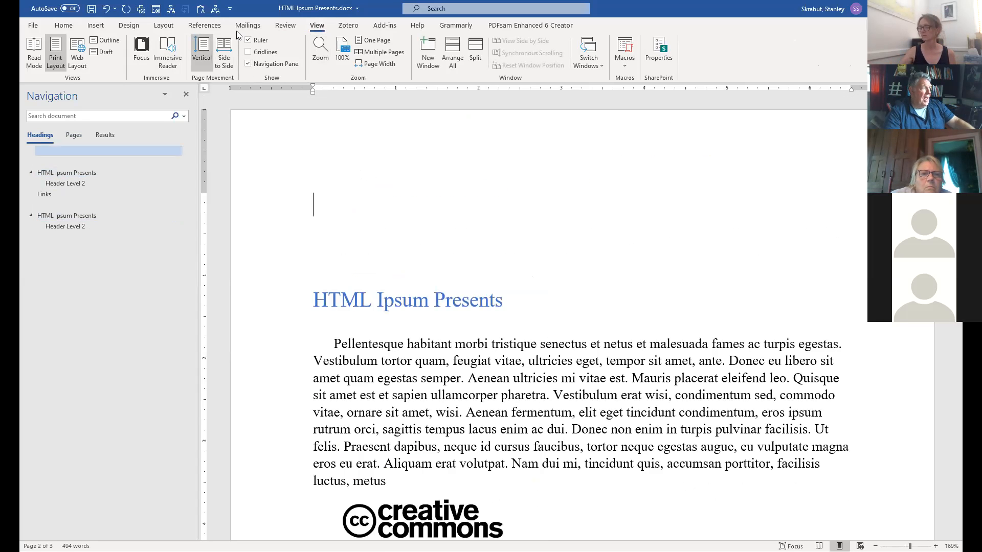
left_click(207, 27)
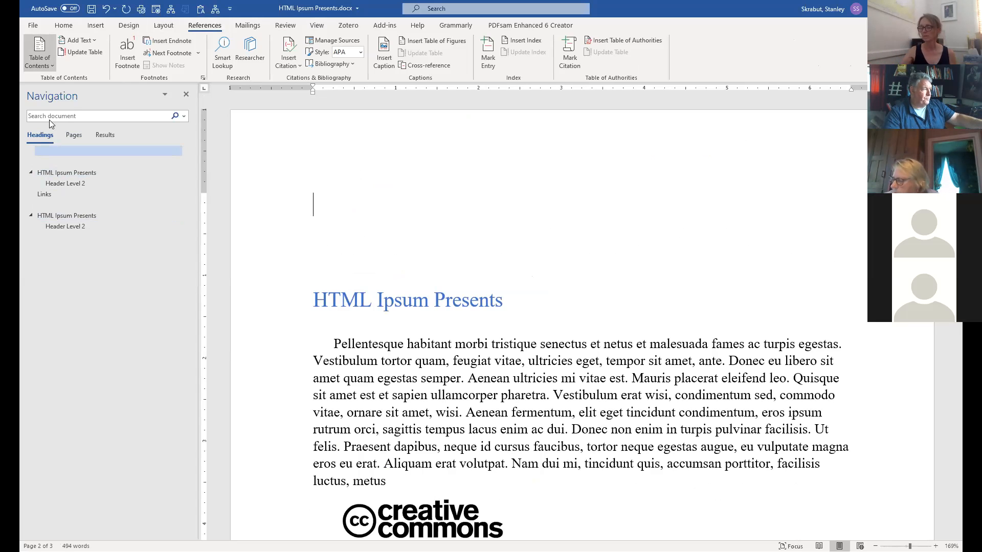
key("Return")
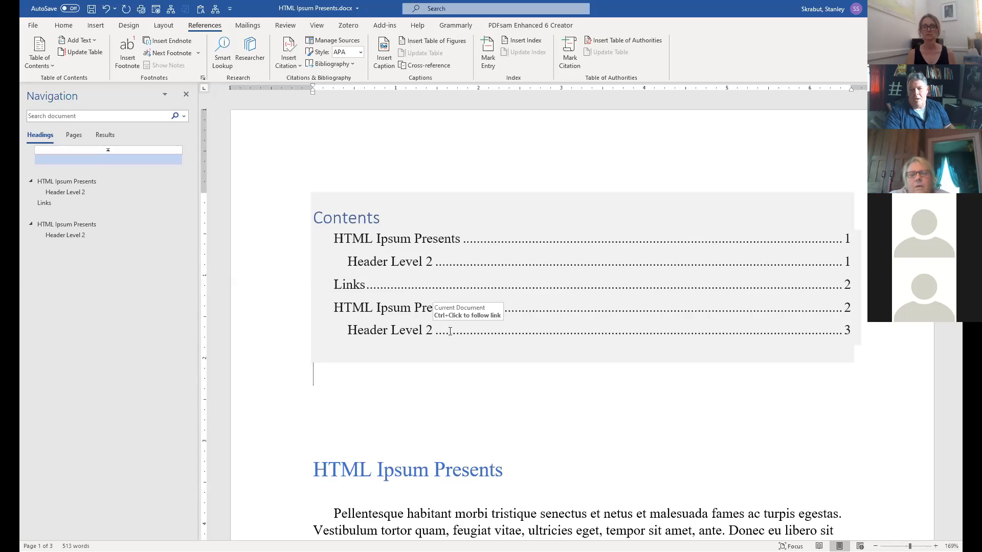
left_click(434, 414)
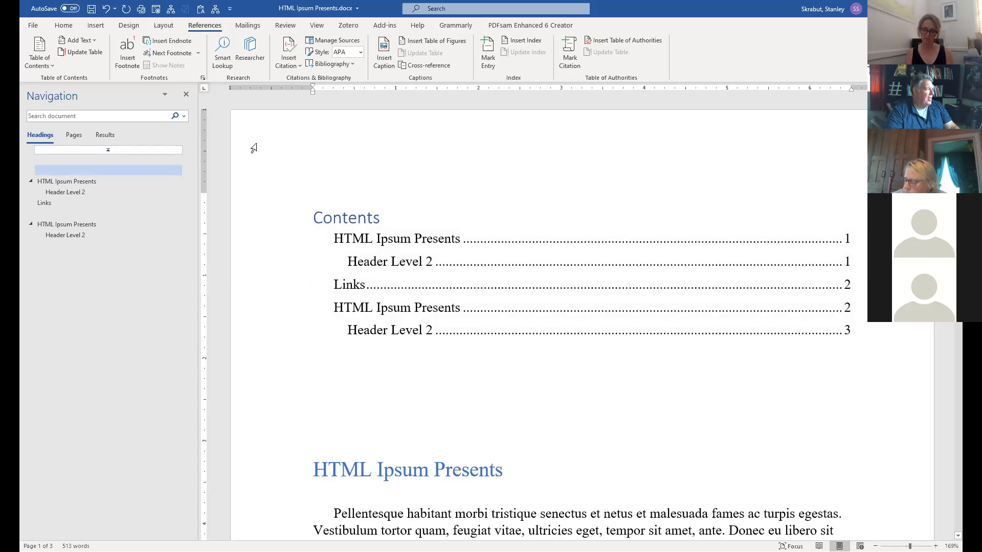
Run Check Accessibility on HTML Ipsum Presents.docx from the Info page's Check for Issues list.
left_click(32, 27)
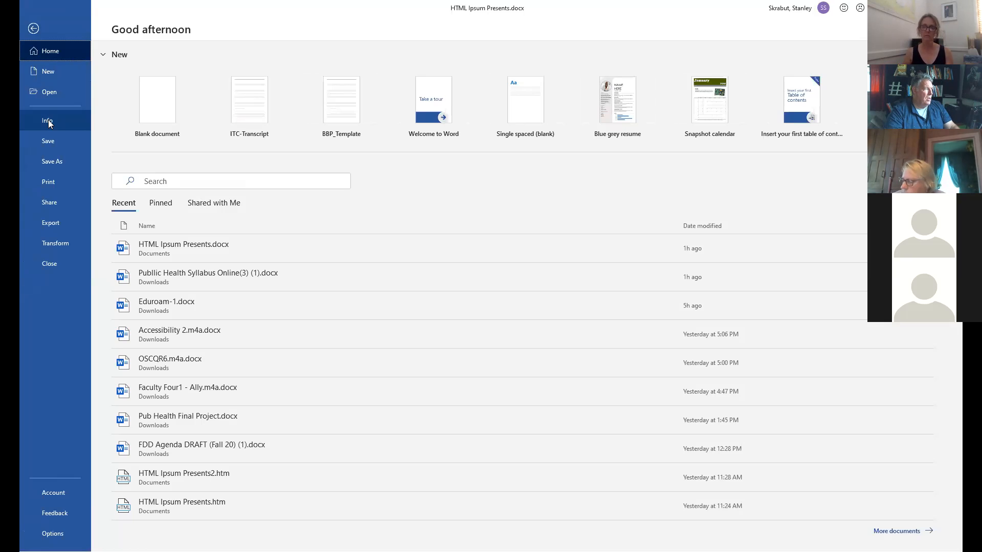
left_click(49, 121)
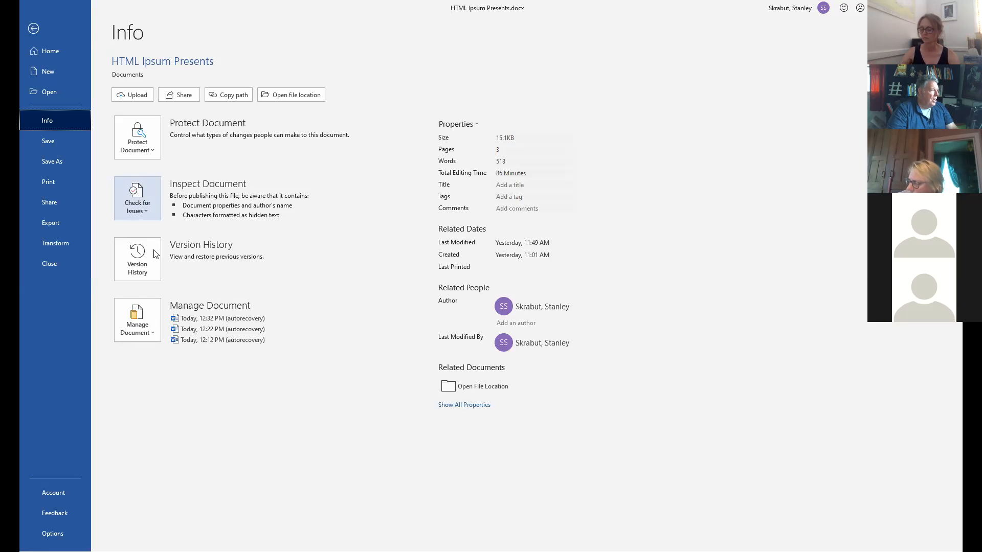
left_click(138, 197)
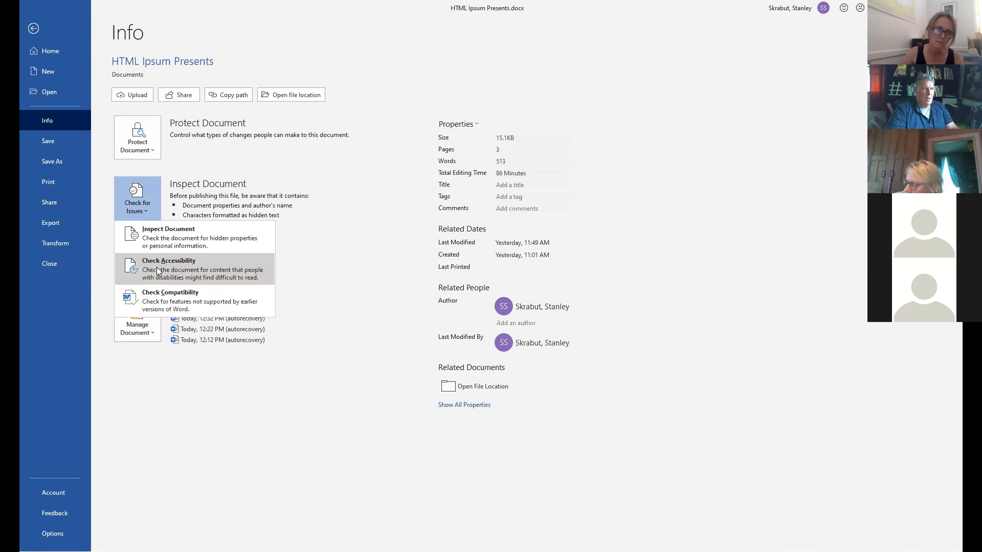
left_click(157, 267)
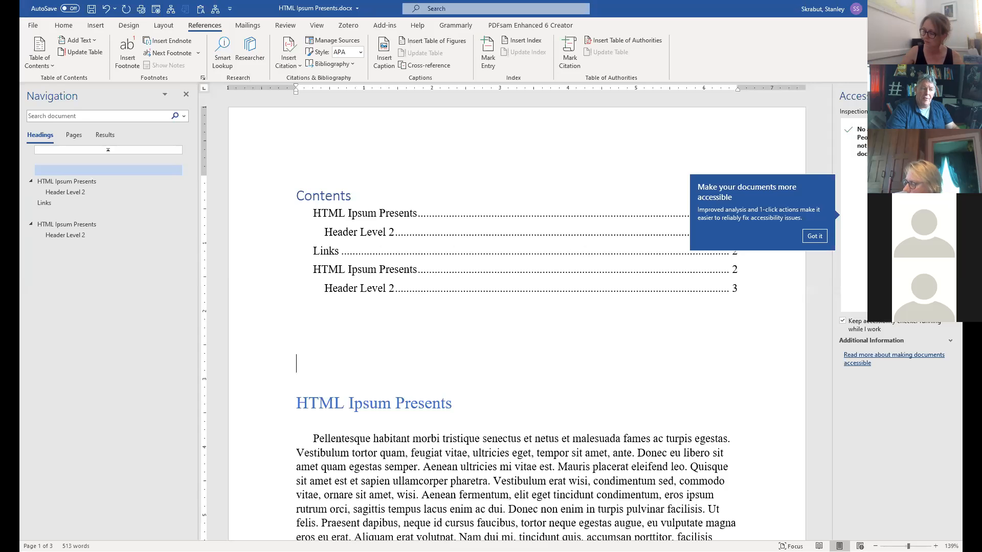
Rerun Check Accessibility from Review with 'Keep accessibility checker running while I work' ticked.
left_click(818, 237)
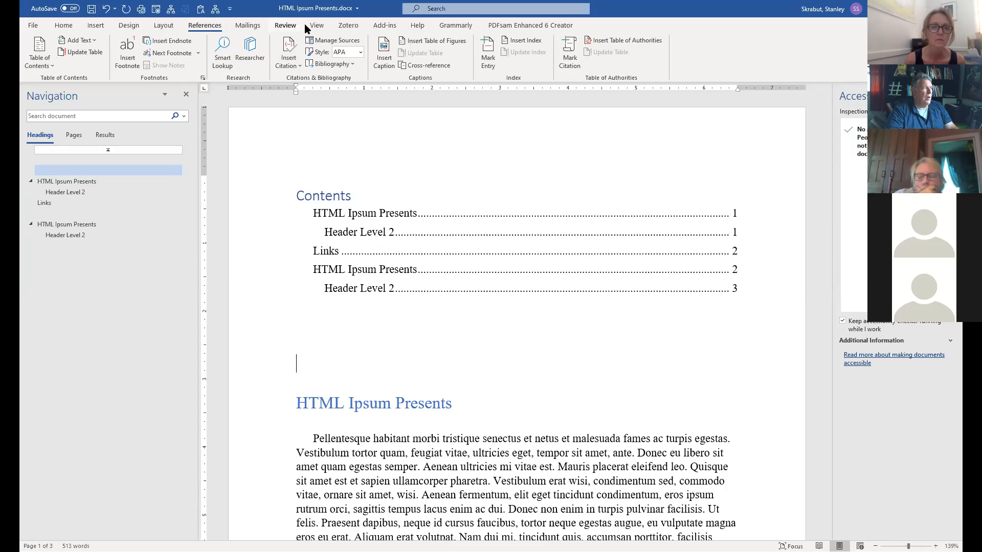
left_click(276, 29)
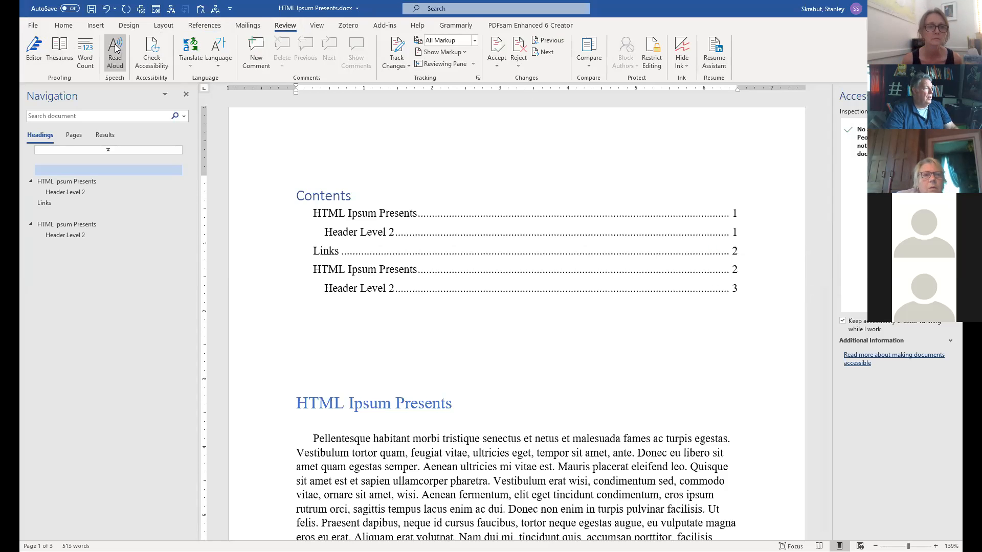
left_click(152, 52)
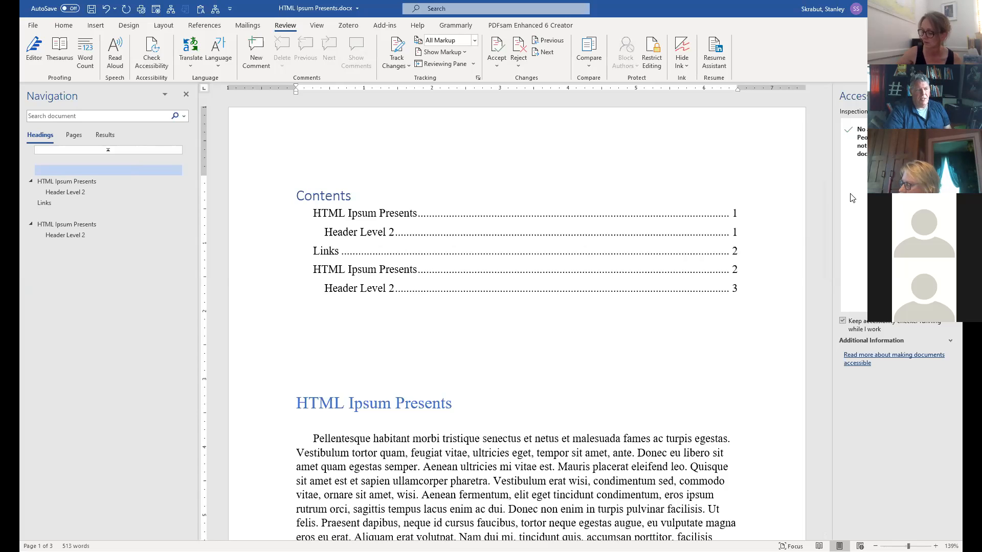
left_click(843, 322)
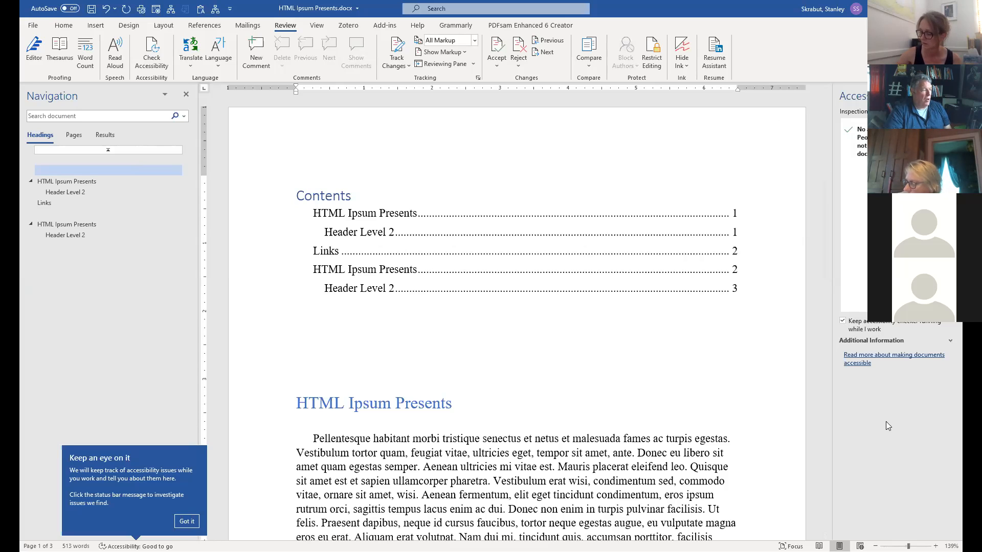
left_click(187, 521)
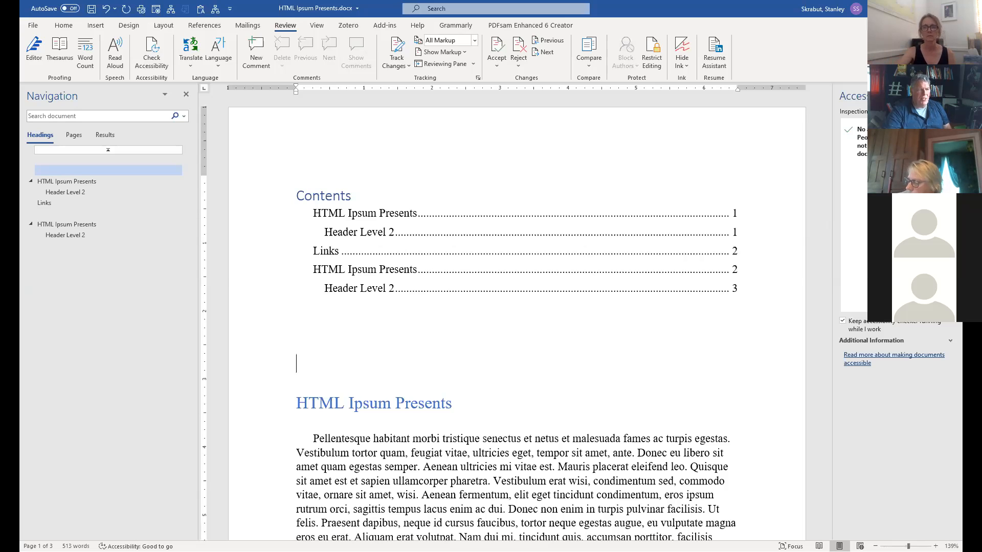
Delete the existing alt text description of the red-pen photo.
scroll(415, 229, "down", 8)
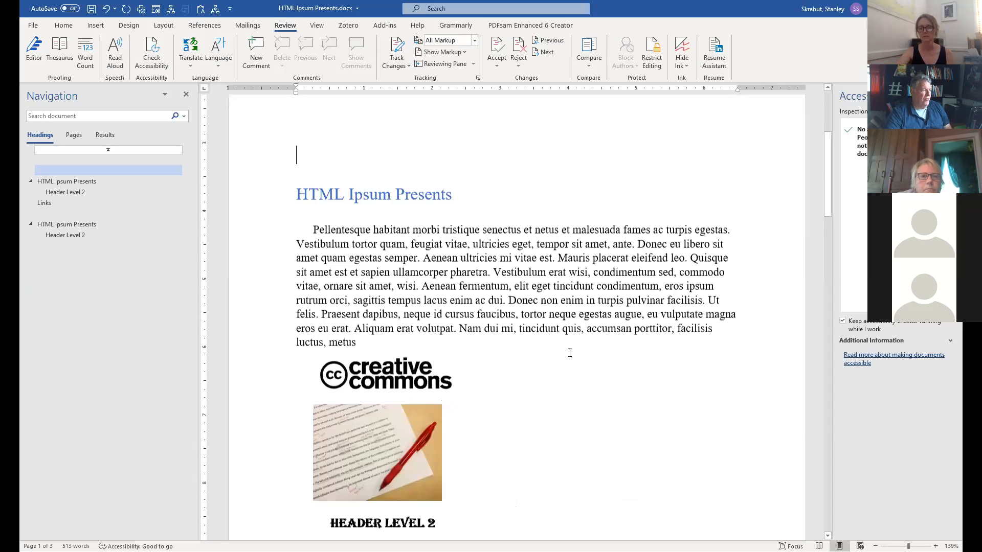
left_click(414, 228)
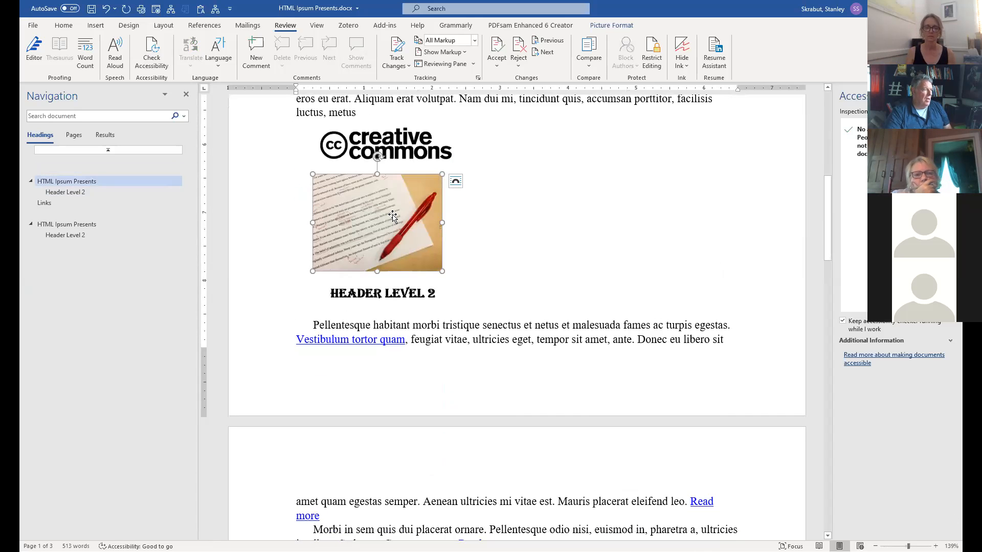
right_click(393, 215)
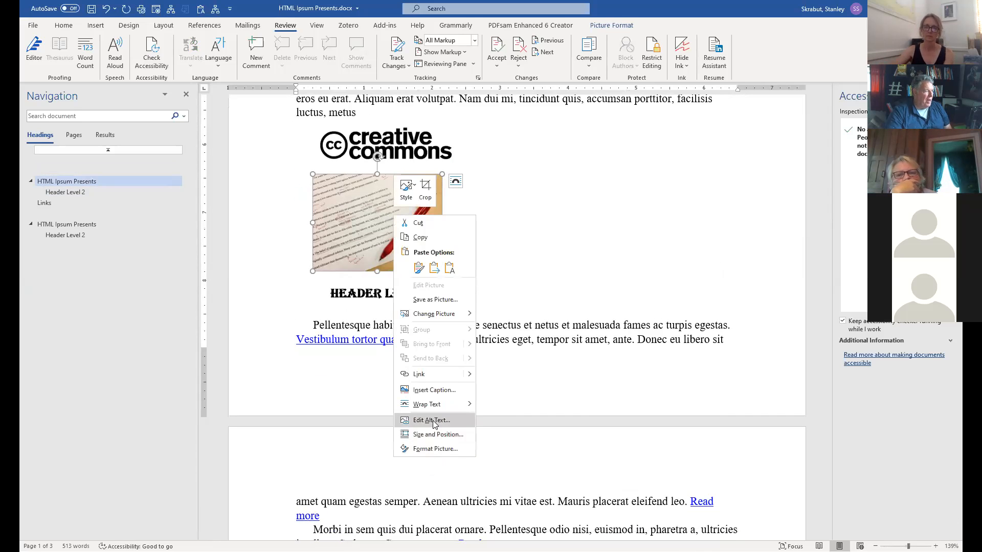
left_click(431, 420)
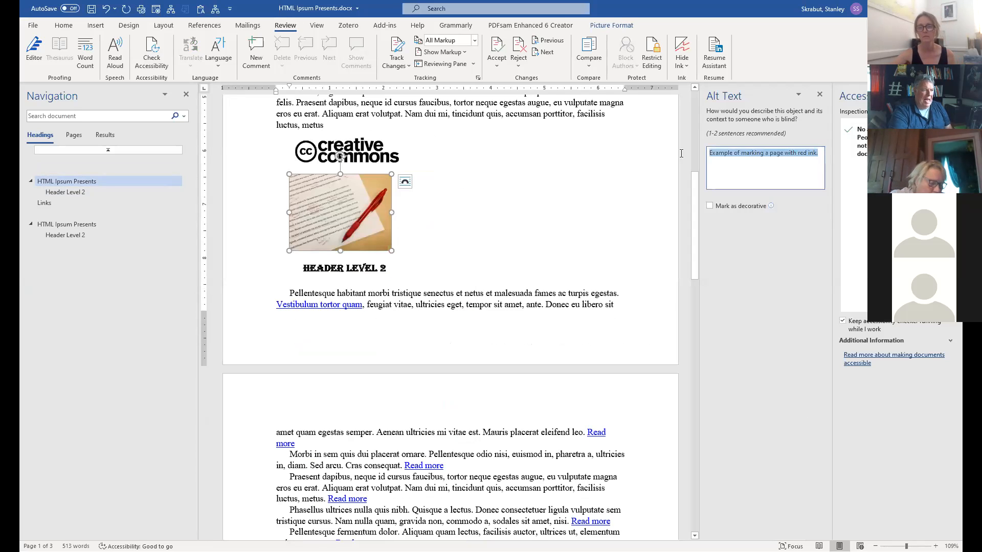
key("Delete")
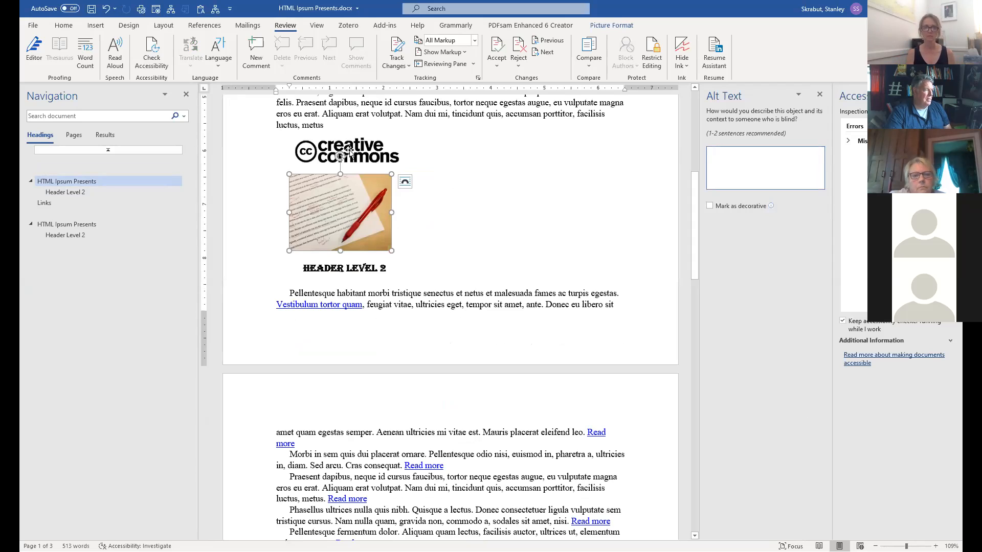
Check the Creative Commons logo's alt text, then open the red-pen photo's Missing Alt Text error.
left_click(367, 148)
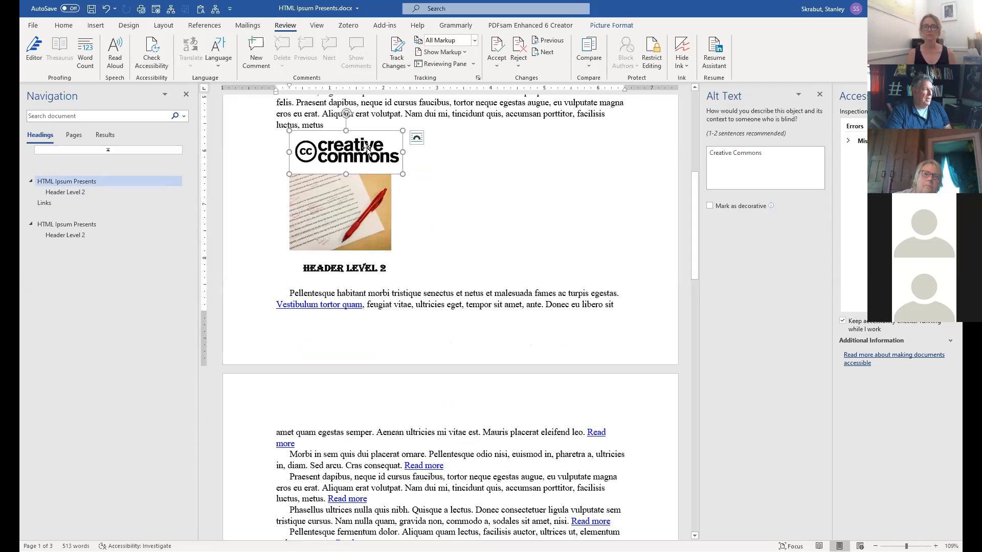
right_click(367, 149)
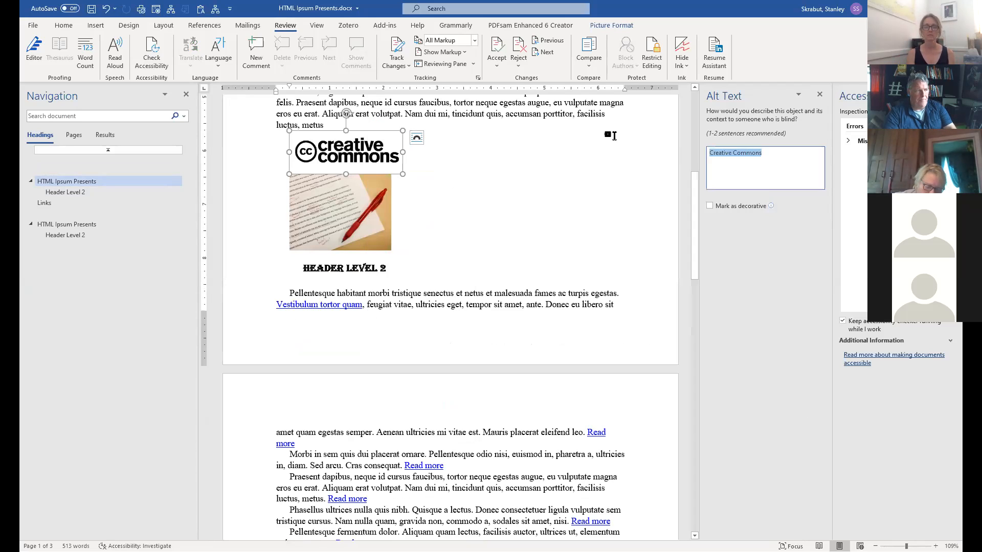
left_click(651, 259)
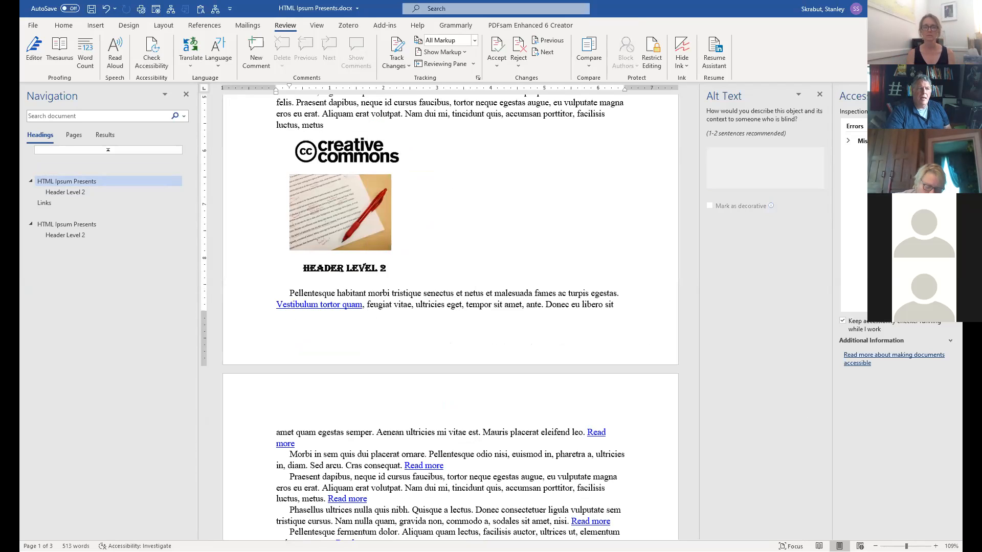
left_click(820, 96)
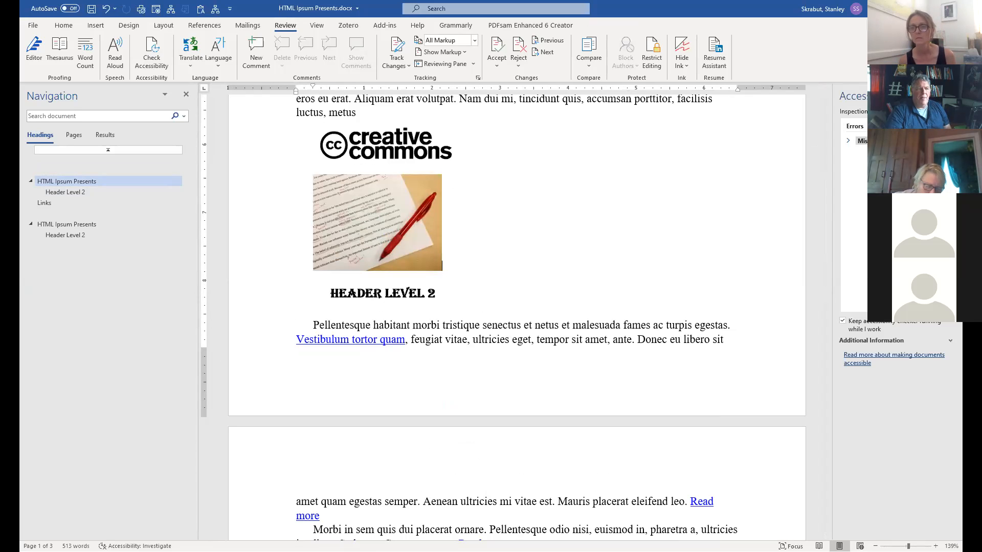
left_click(849, 141)
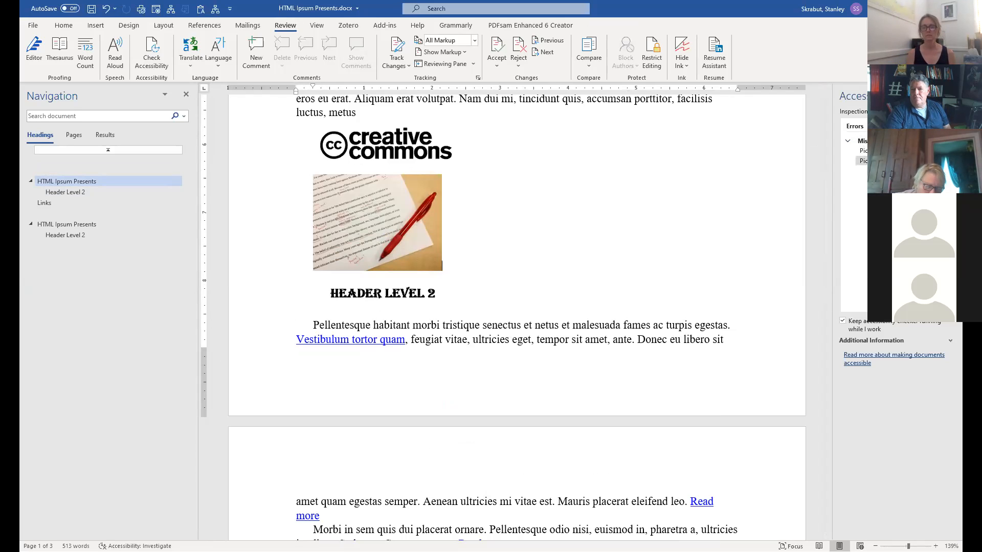
left_click(862, 161)
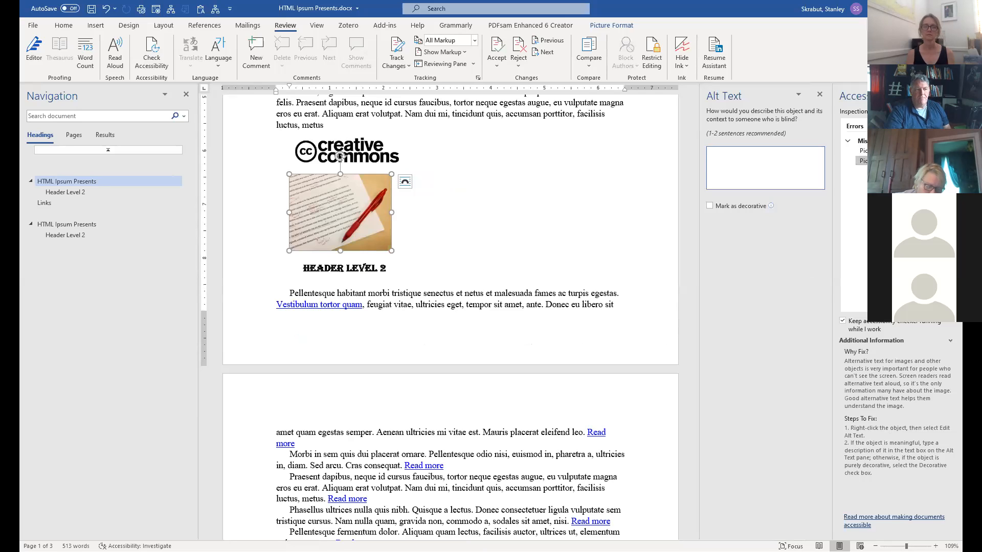
Describe the red-pen photo with the alt text 'Marking document with red ink'.
left_click(742, 163)
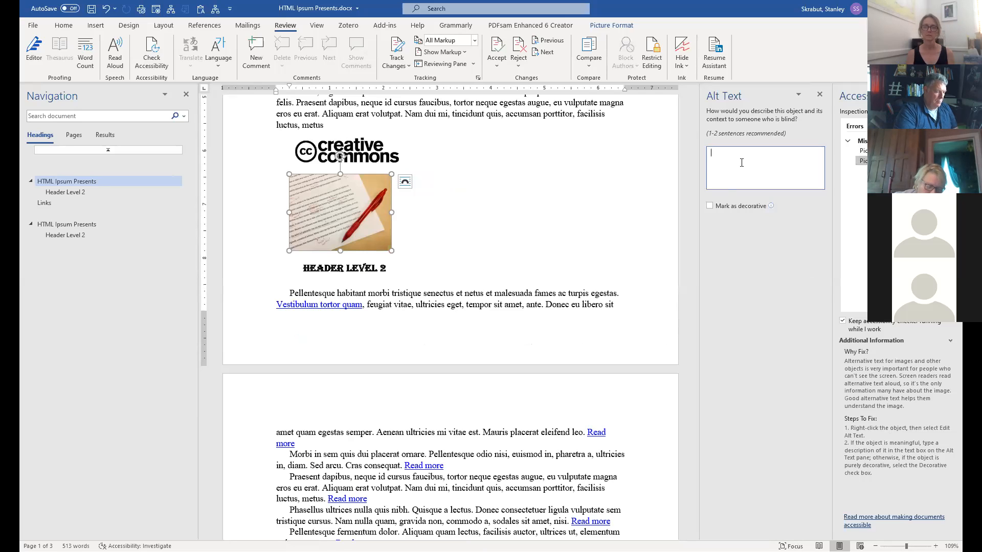
type("Marking document ")
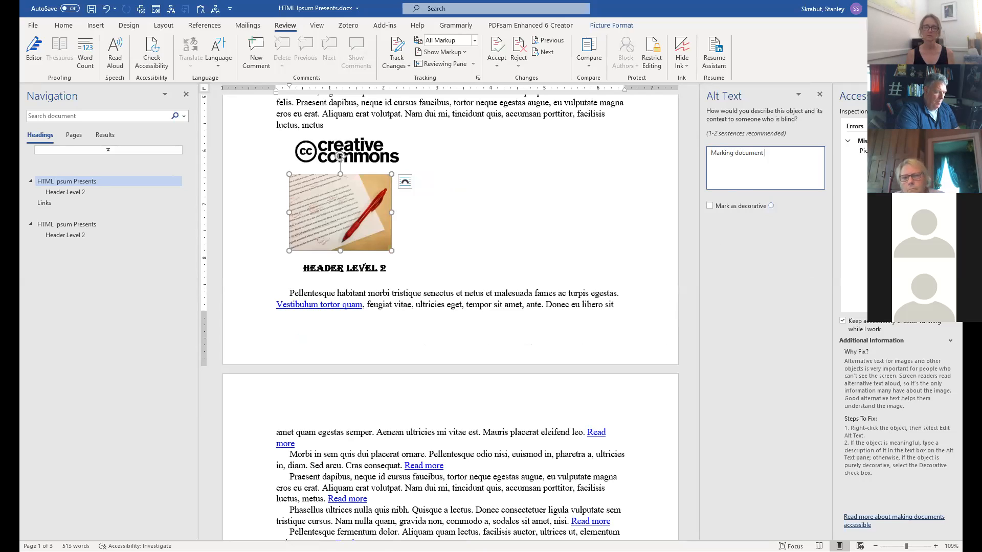
type("with red in")
type("k")
key("Return")
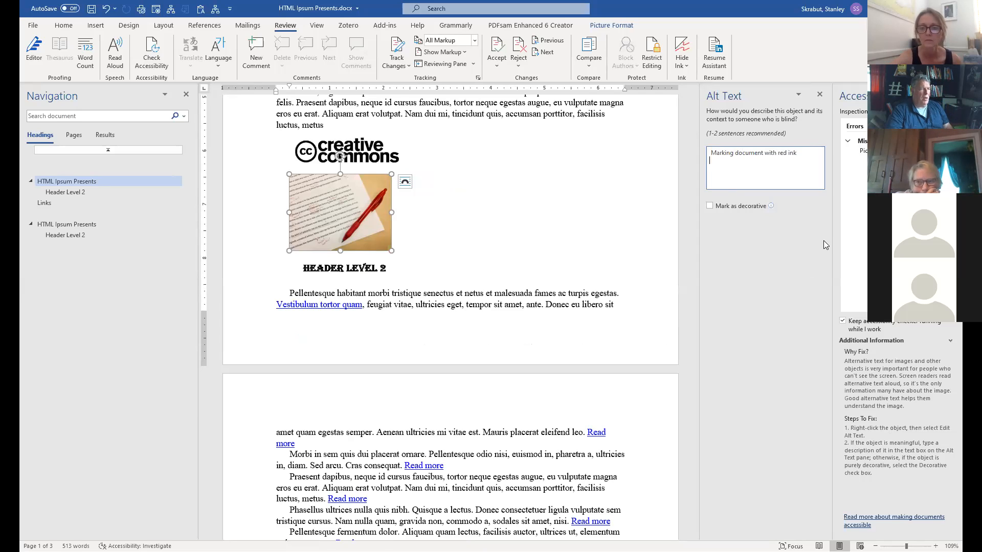
Give the Creative Commons logo the alt text 'Creative Commons' and close the Alt Text pane.
left_click(345, 152)
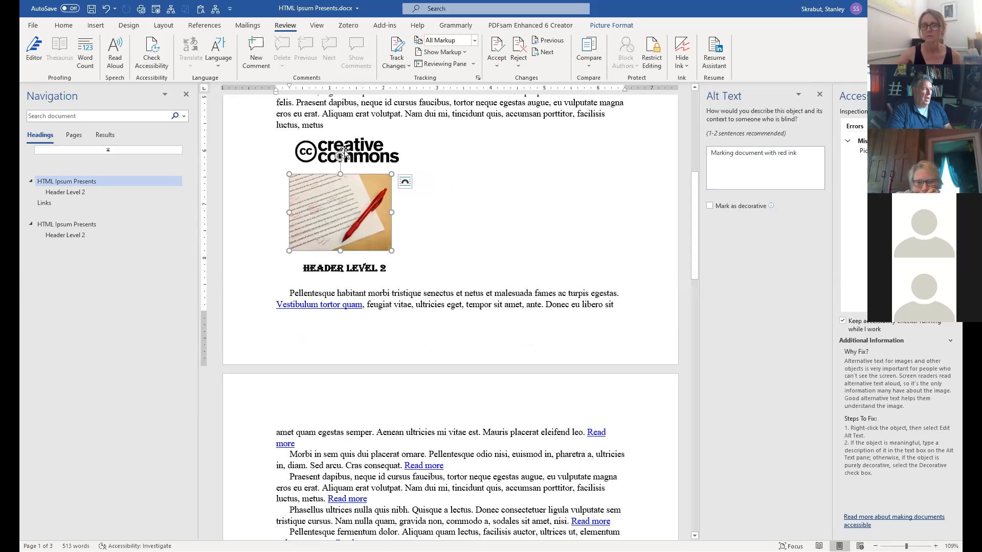
left_click(752, 165)
type("Creative Commons")
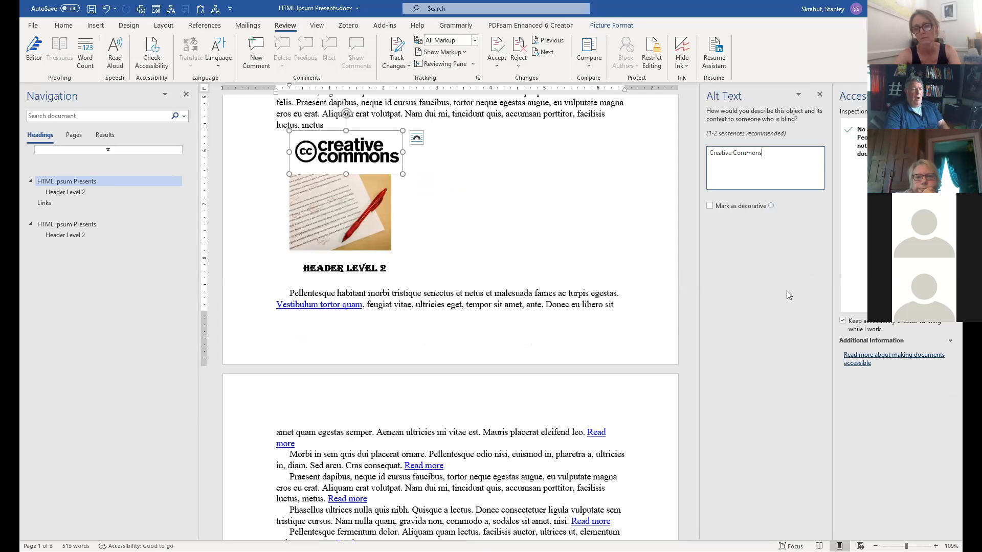
left_click(820, 95)
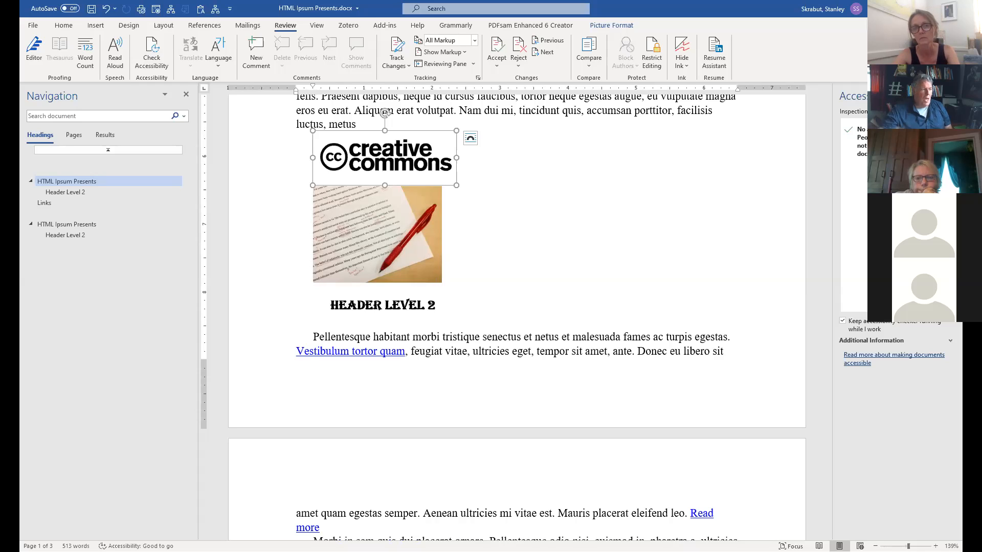
Scroll through the document, return to the Contents at the top, and close the Accessibility pane.
scroll(609, 275, "up", 4)
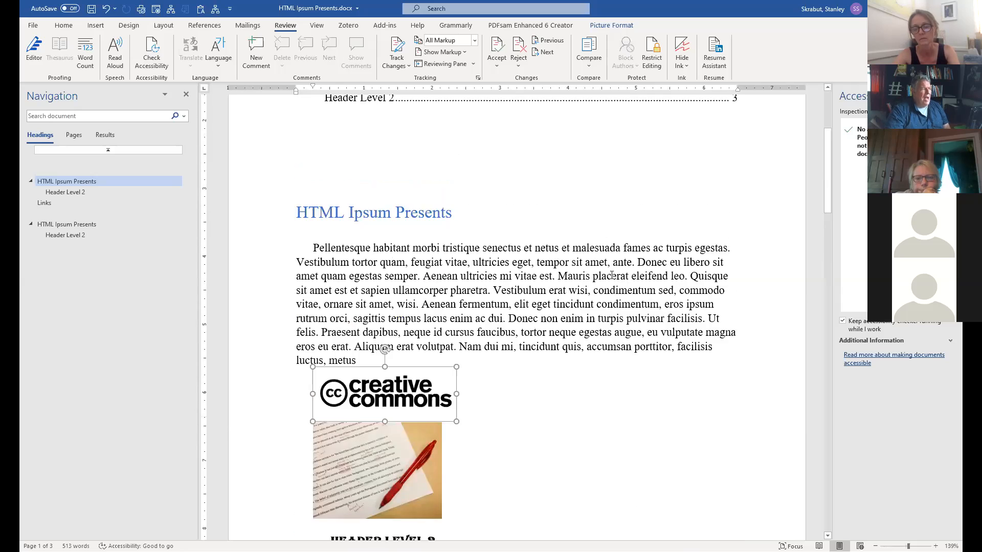
scroll(612, 275, "up", 2)
scroll(612, 273, "down", 8)
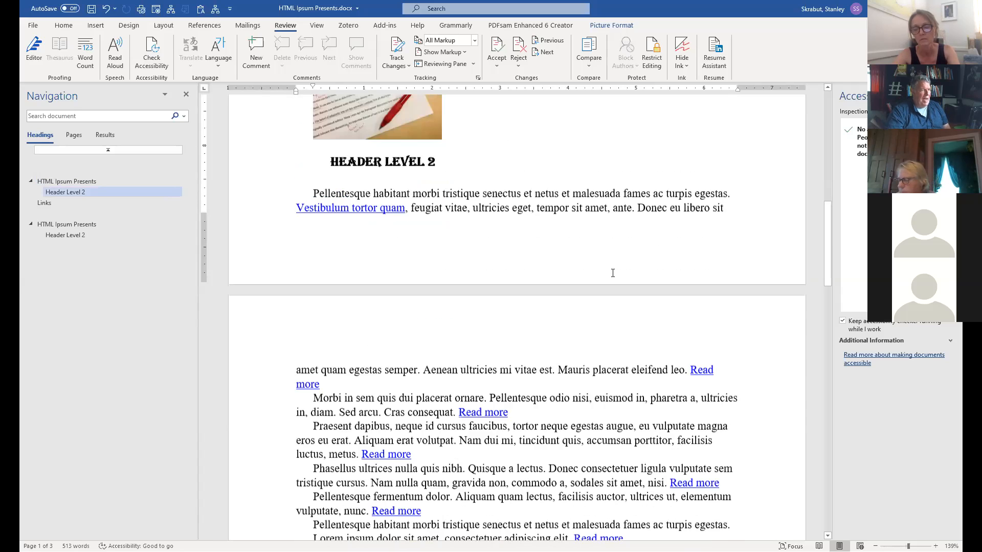
scroll(613, 273, "down", 20)
scroll(612, 273, "up", 12)
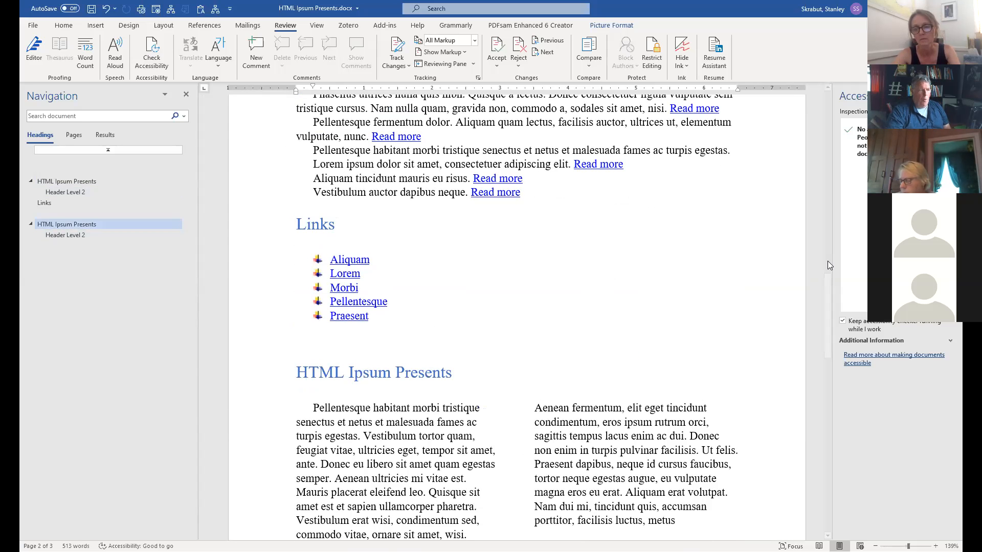
left_click_drag(829, 318, 828, 123)
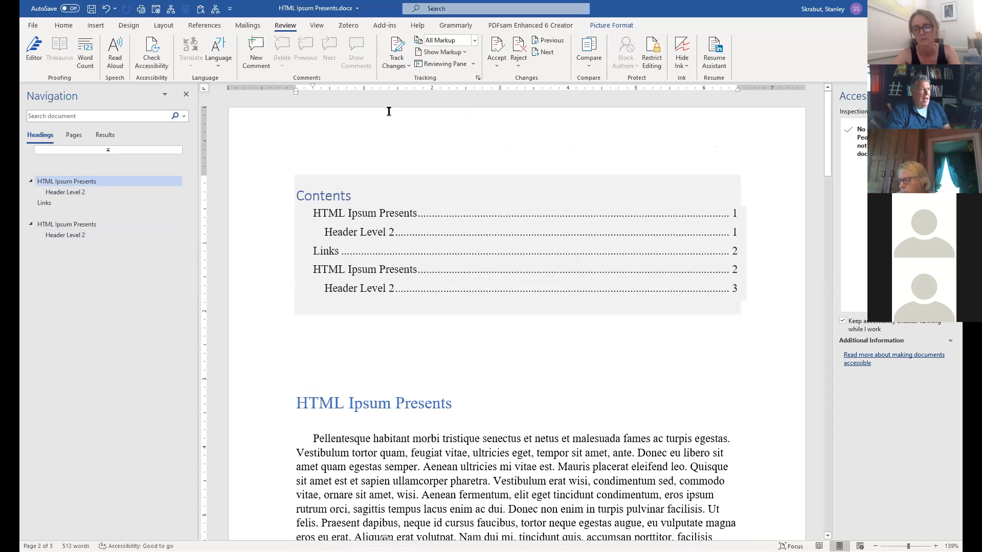
left_click(950, 95)
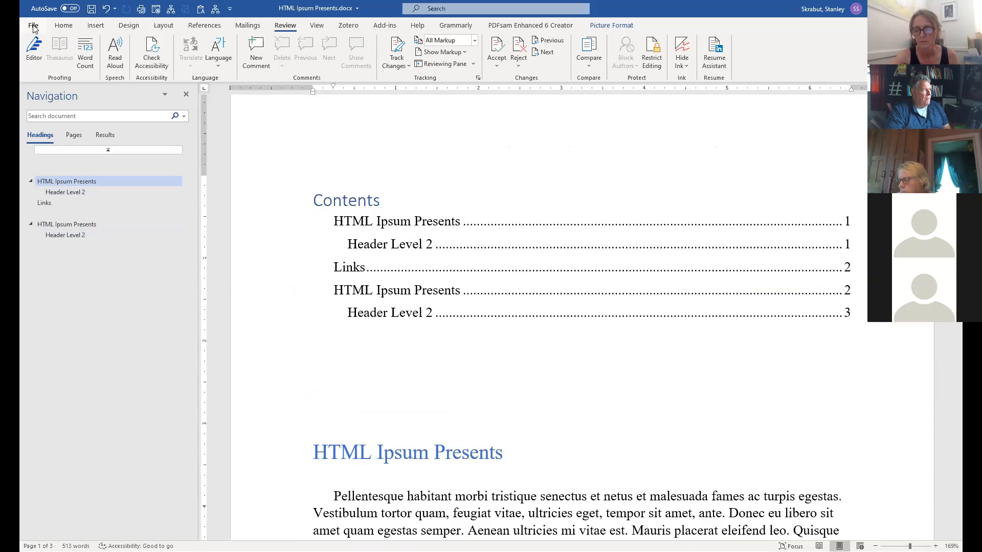
Export HTML Ipsum Presents.pdf with 'Document structure tags for accessibility' kept on, then publish.
left_click(33, 26)
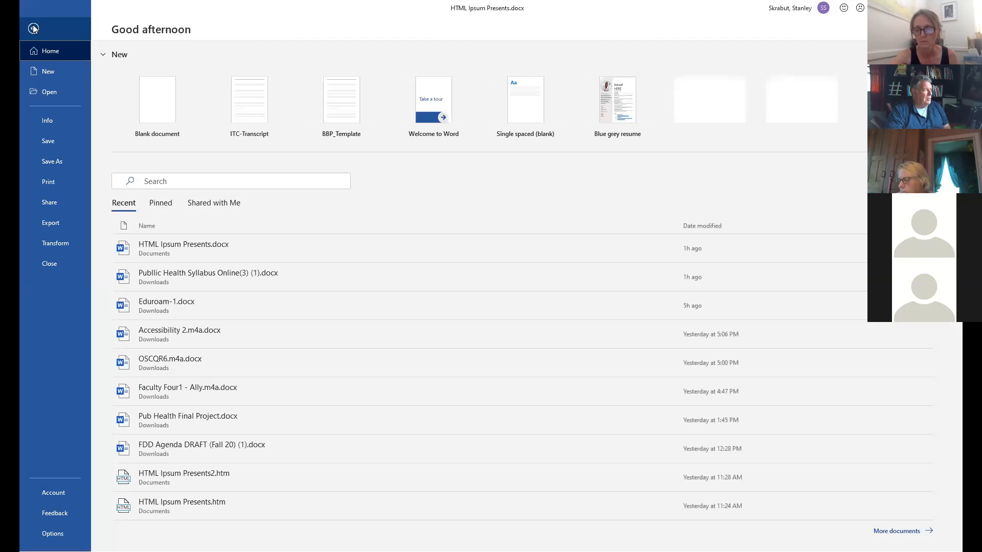
left_click(53, 225)
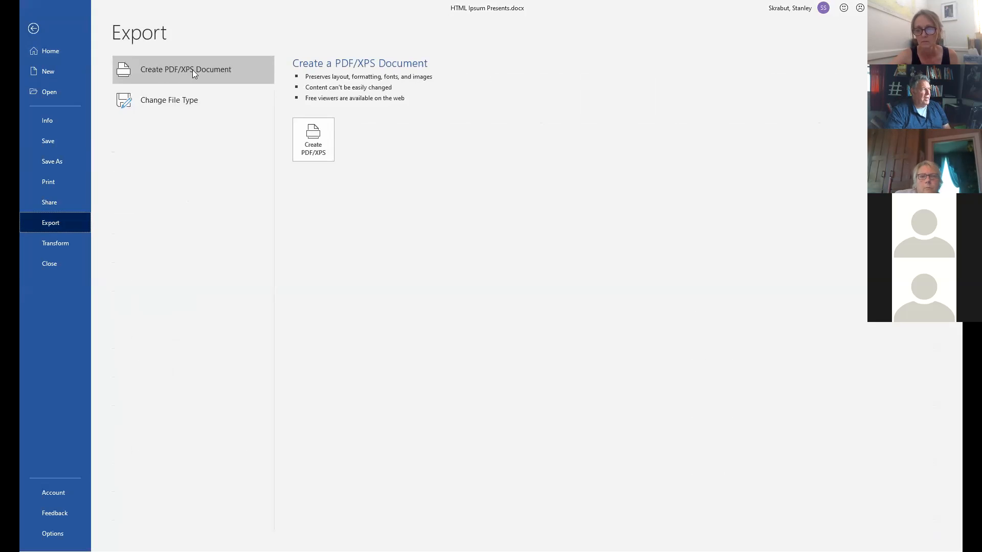
left_click(314, 145)
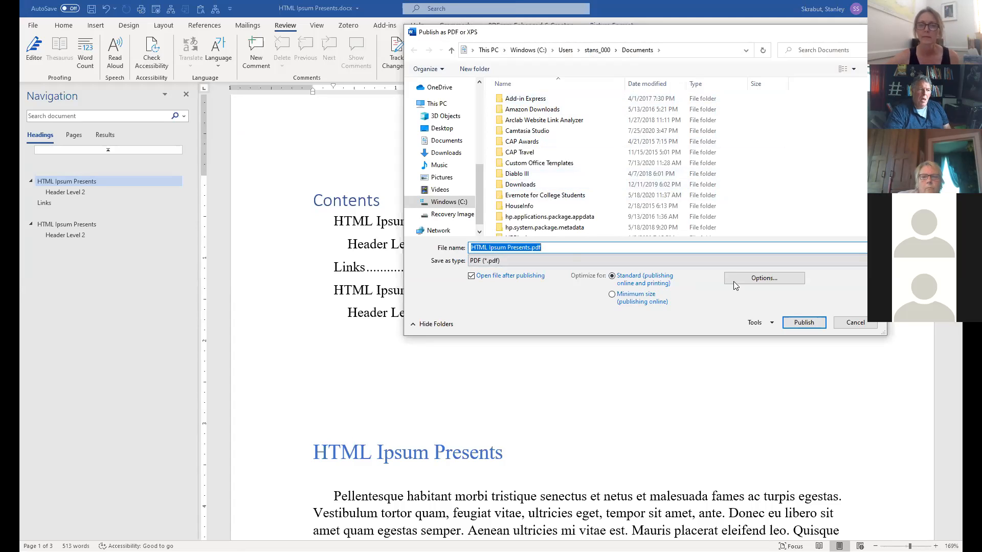
left_click(765, 280)
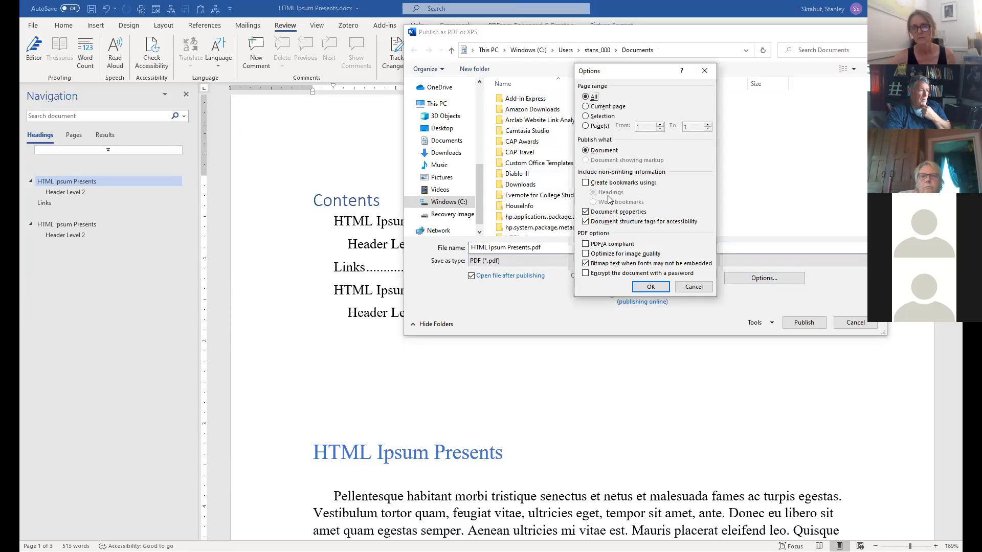
left_click(594, 225)
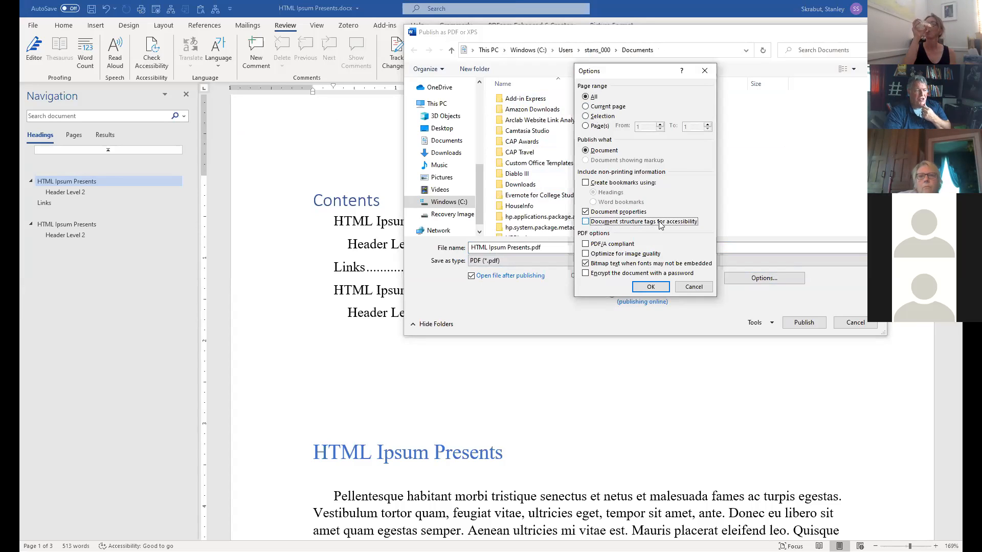
left_click(586, 223)
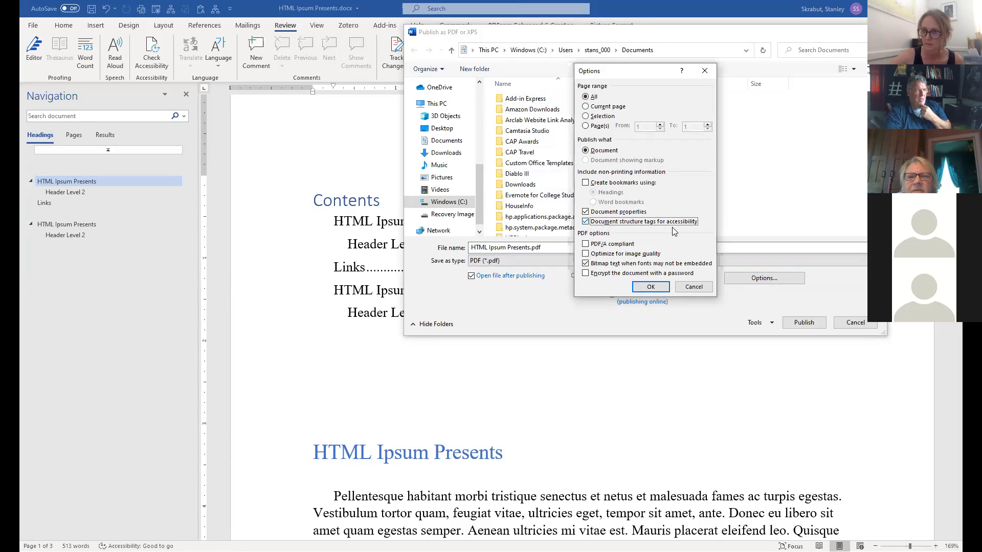
left_click(694, 287)
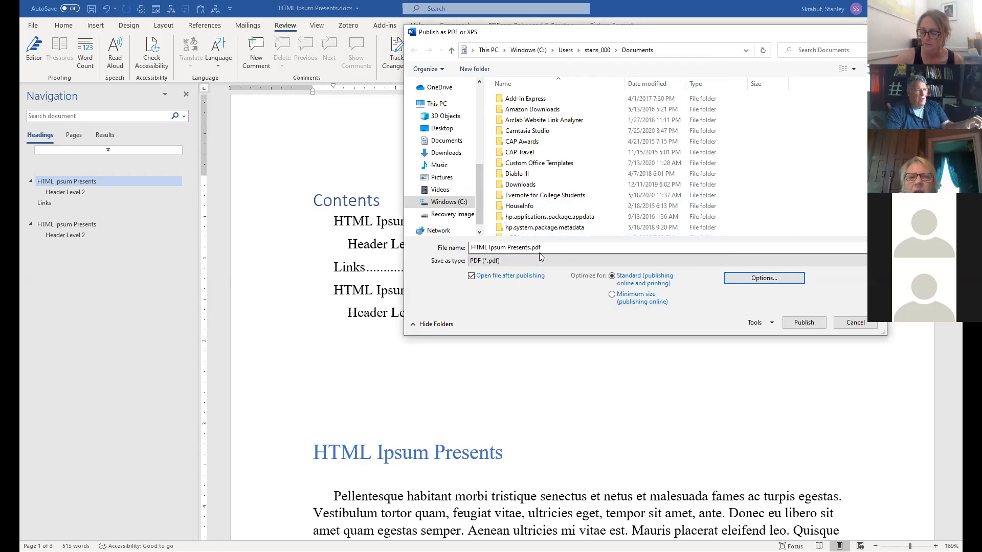
left_click(773, 281)
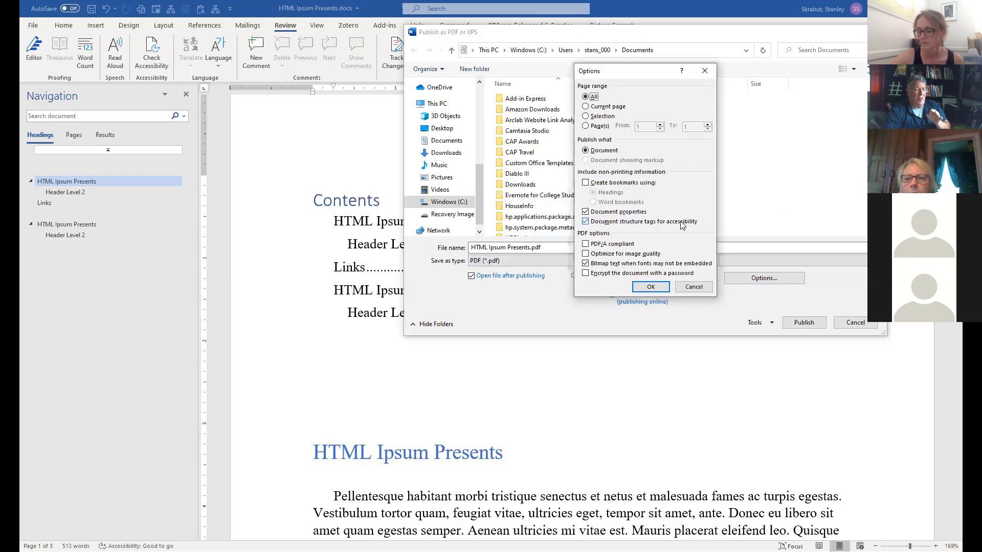
left_click(651, 287)
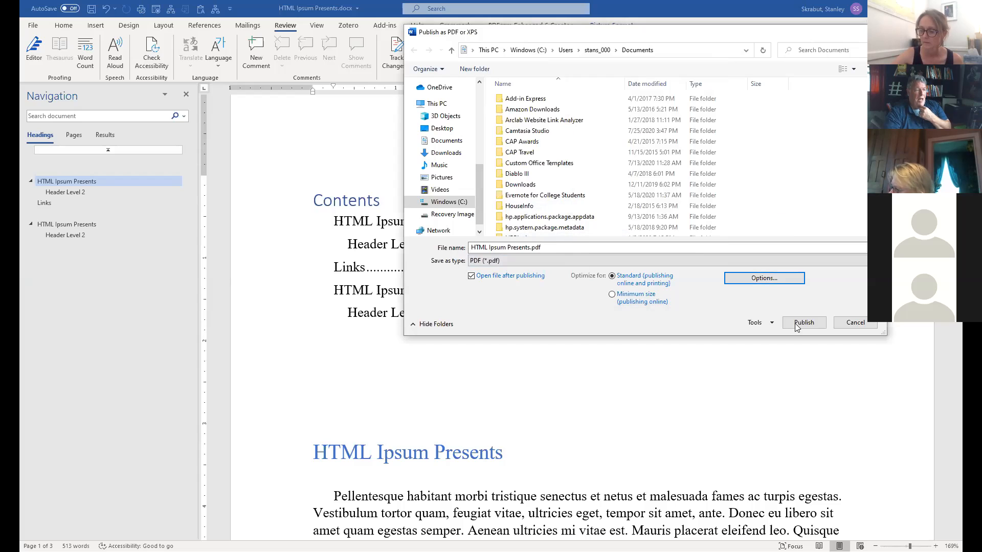
left_click(805, 324)
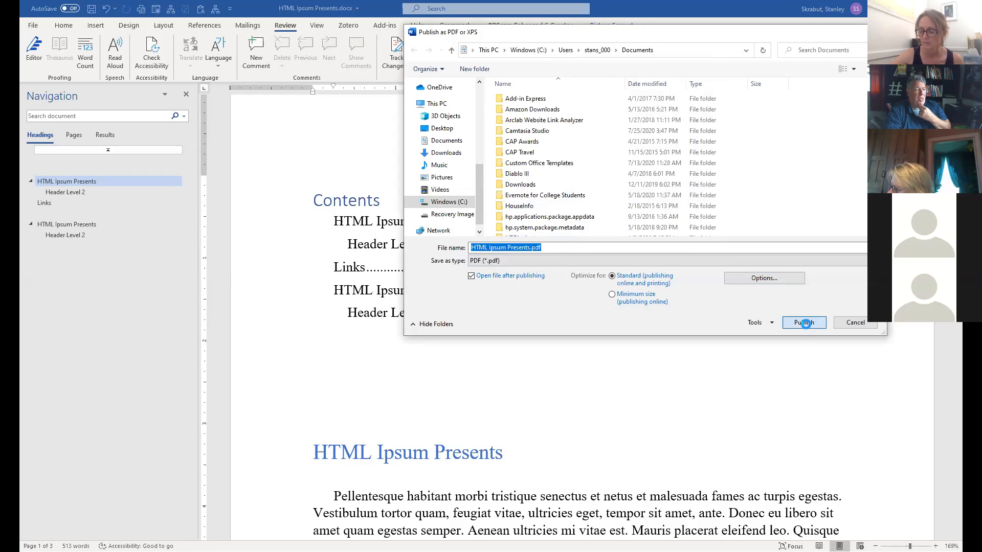
Confirm replacing the existing HTML Ipsum Presents.pdf, then click in and out of the Contents table.
left_click(516, 282)
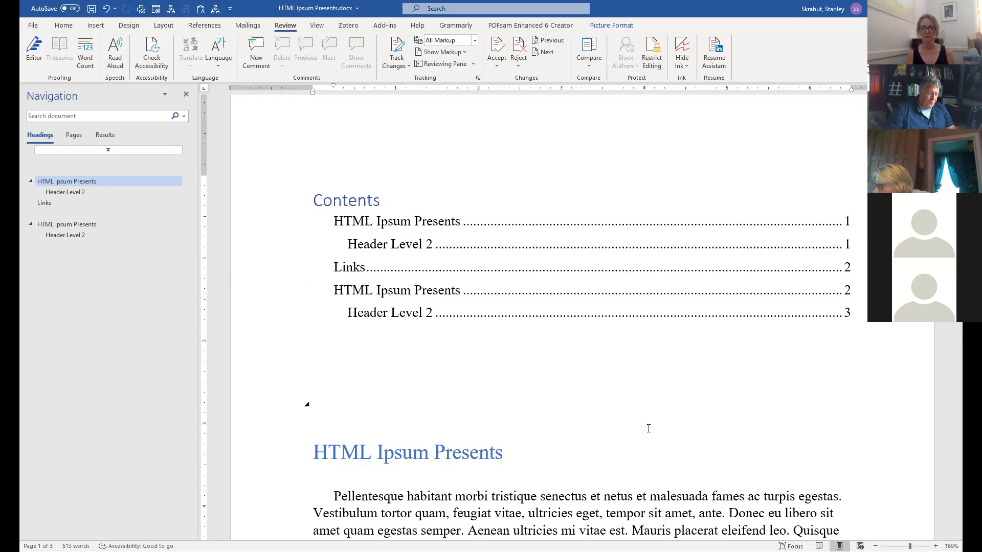
left_click(315, 245)
left_click(486, 143)
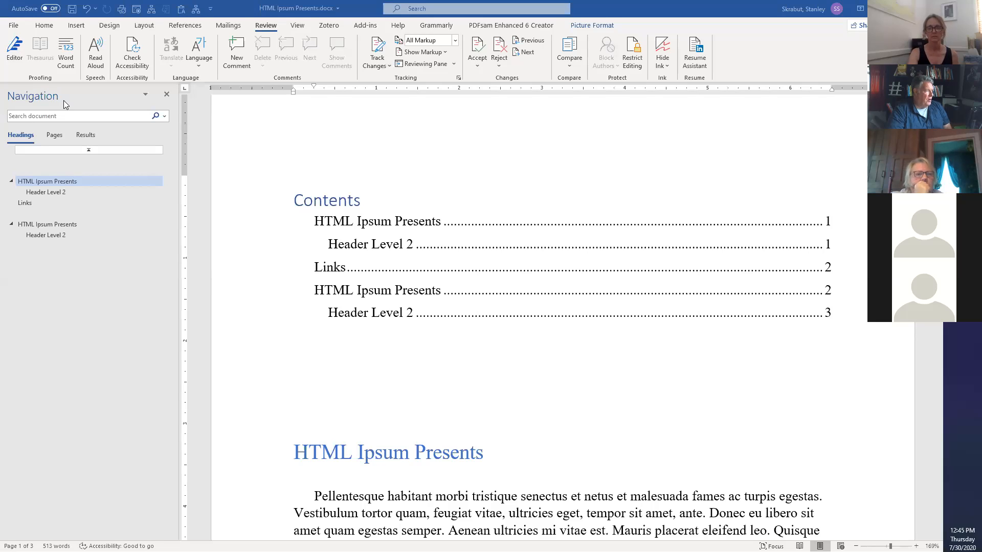
Hide the headings Navigation pane.
left_click(166, 94)
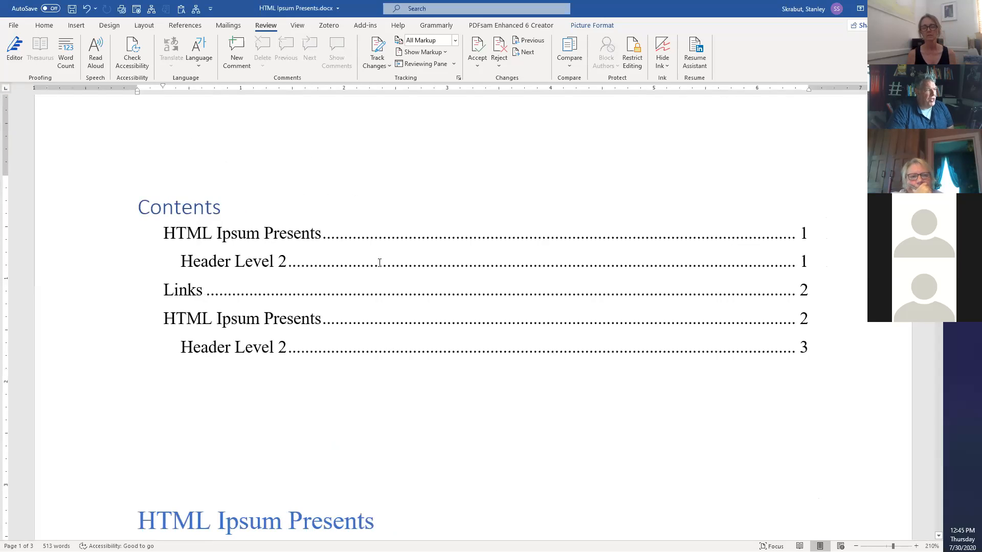
scroll(256, 269, "down", 3)
scroll(257, 270, "up", 3)
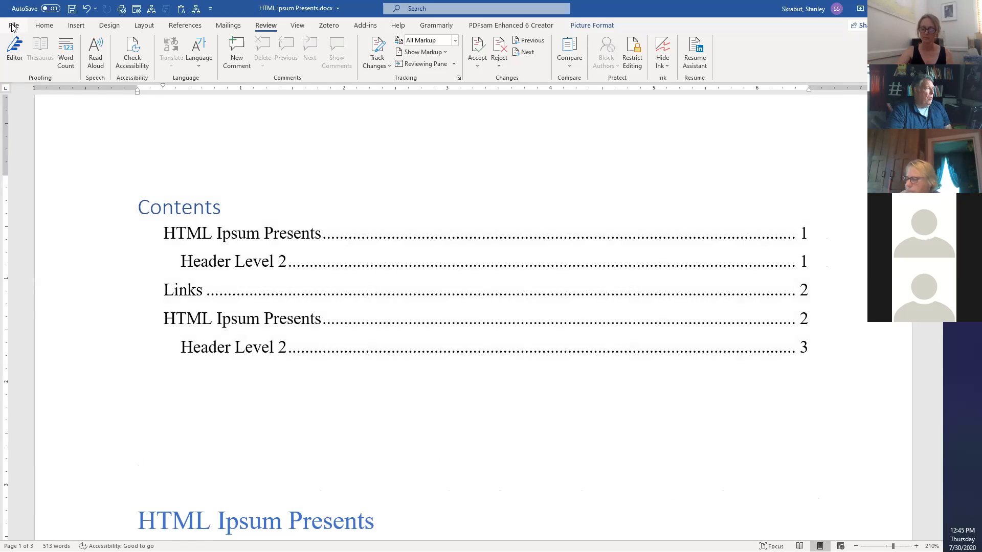
Save a copy named HTML Ipsum Presents3 as Web Page (*.htm, *.html) in Documents.
left_click(14, 26)
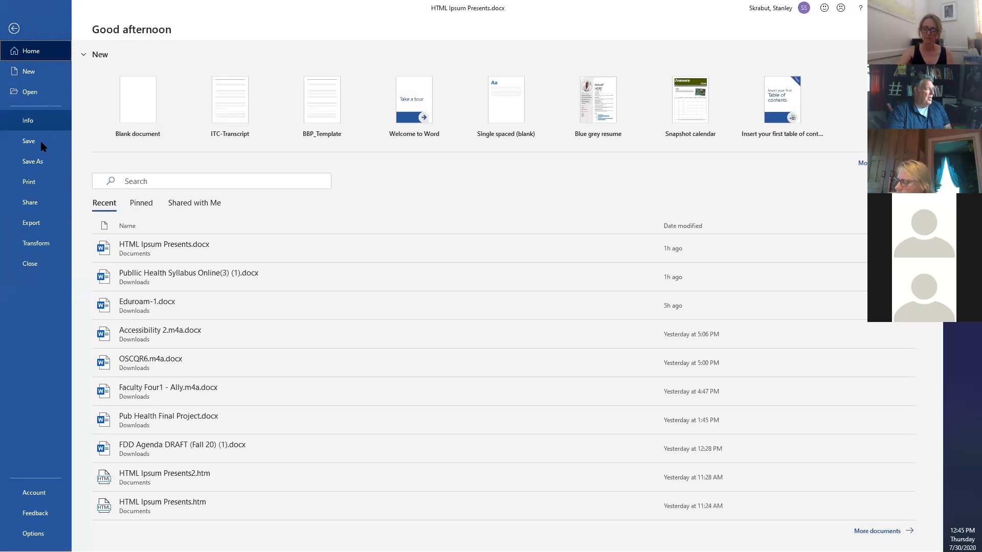
left_click(36, 162)
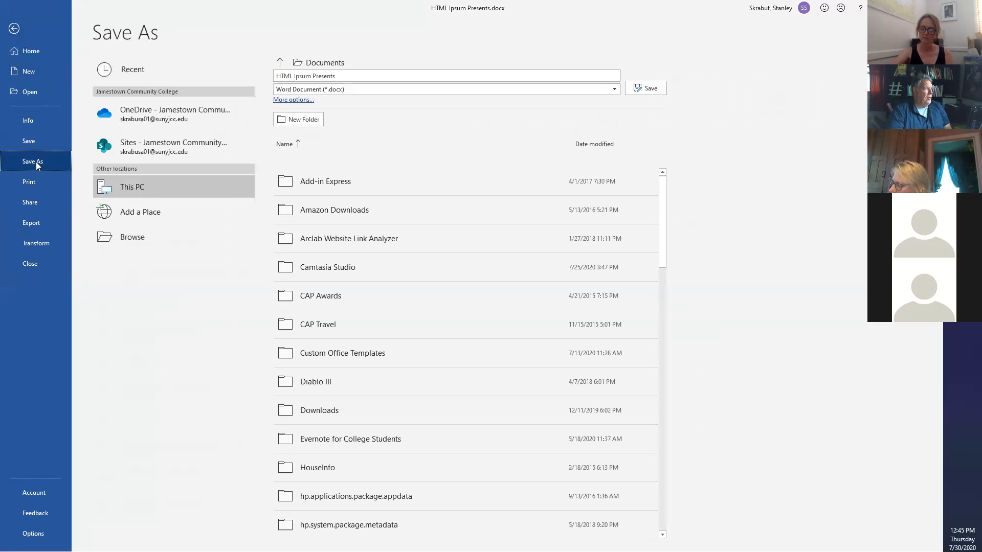
left_click(342, 75)
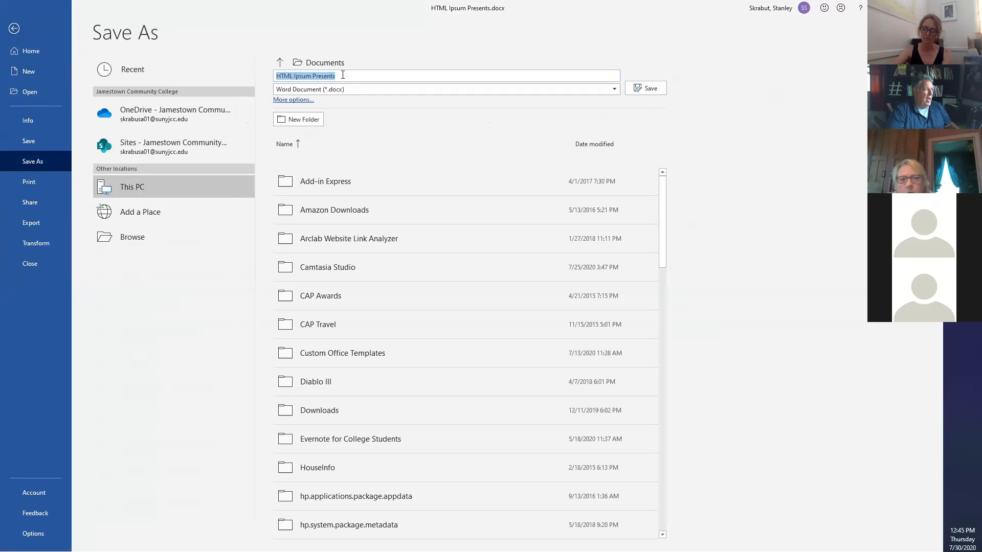
left_click(342, 76)
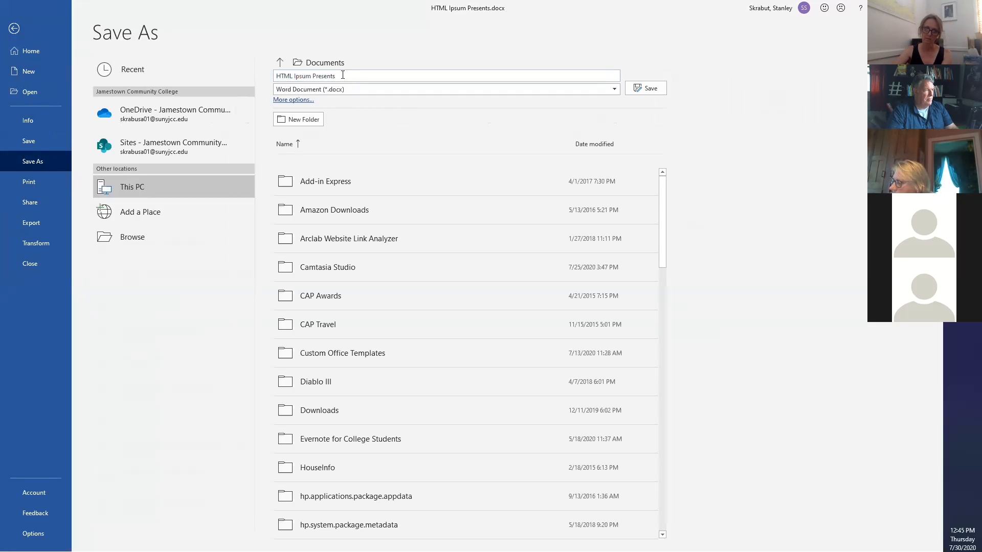
left_click(343, 89)
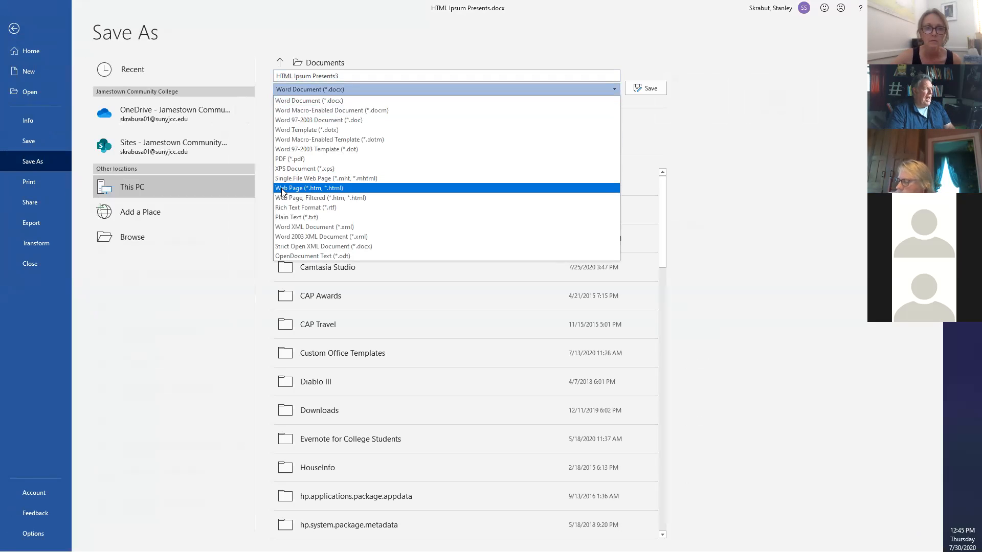
left_click(319, 189)
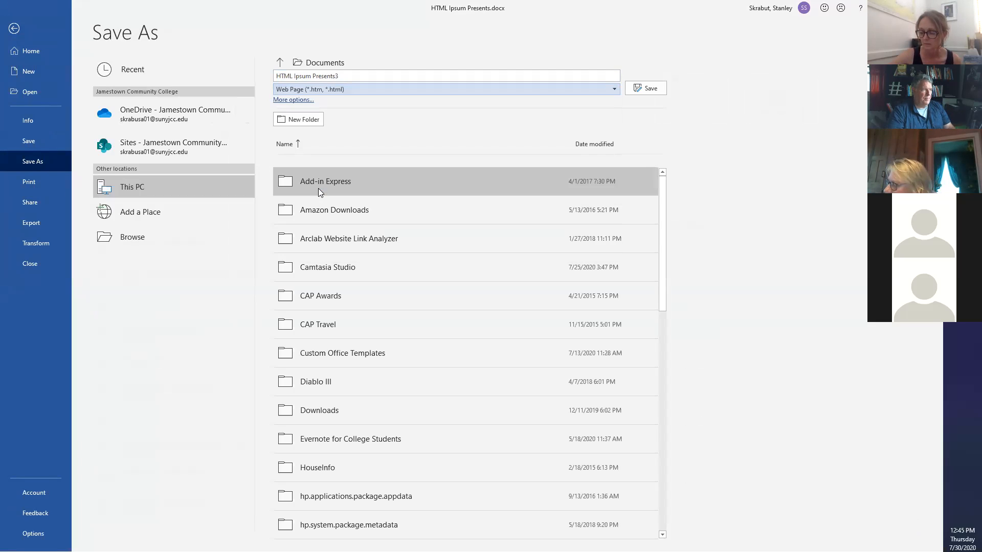
left_click(646, 87)
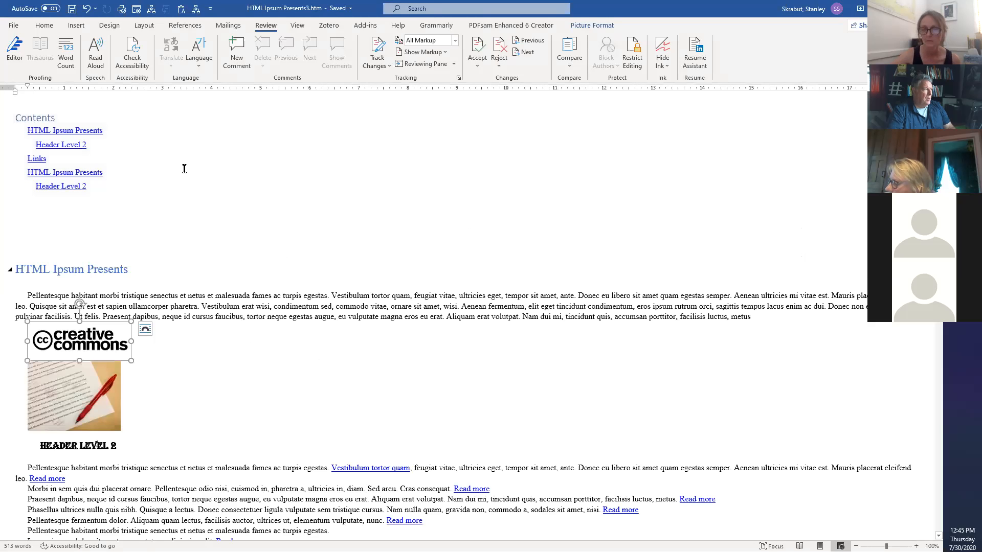
Scroll through HTML Ipsum Presents3.htm, then show the desktop with Windows+D.
scroll(279, 232, "down", 5)
scroll(280, 234, "down", 8)
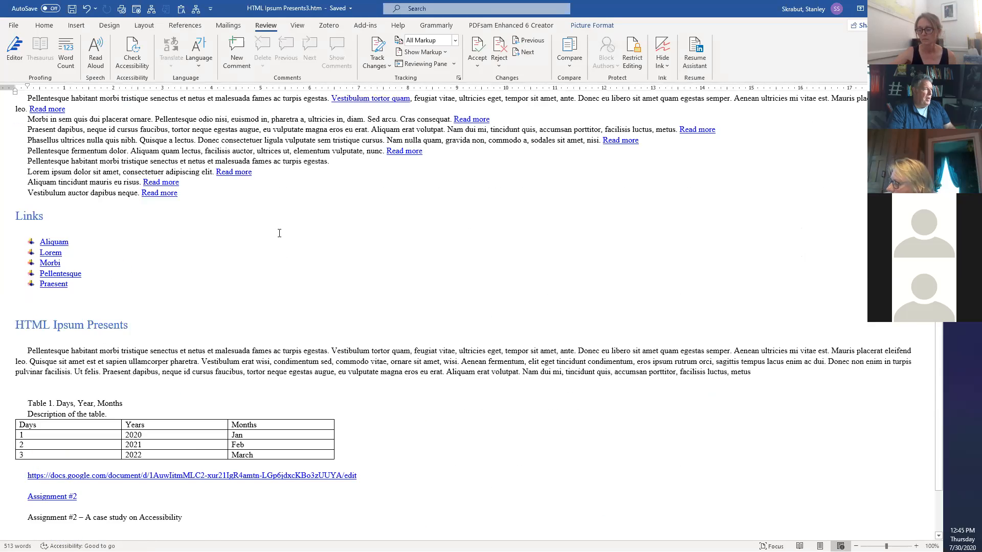
scroll(279, 234, "up", 6)
scroll(279, 233, "up", 7)
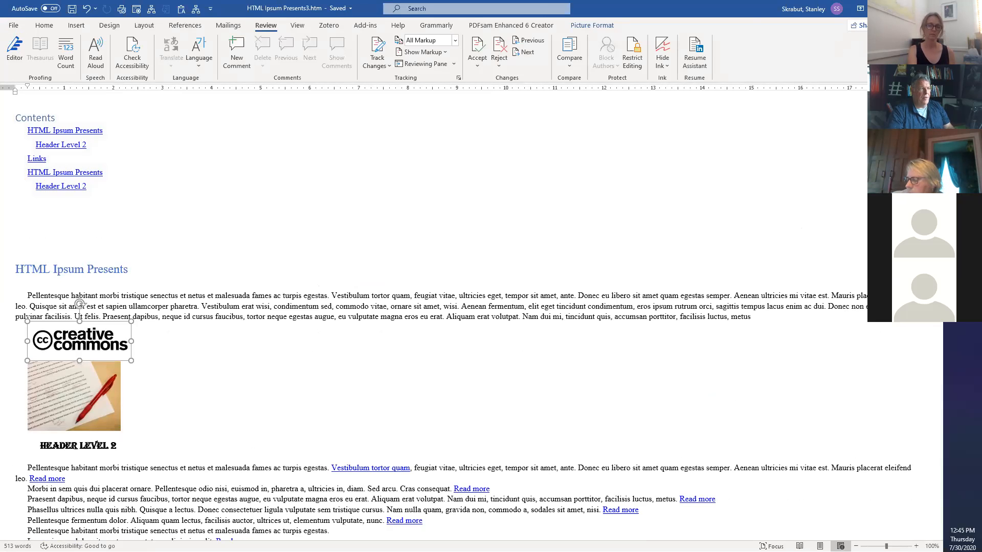
key("super+d")
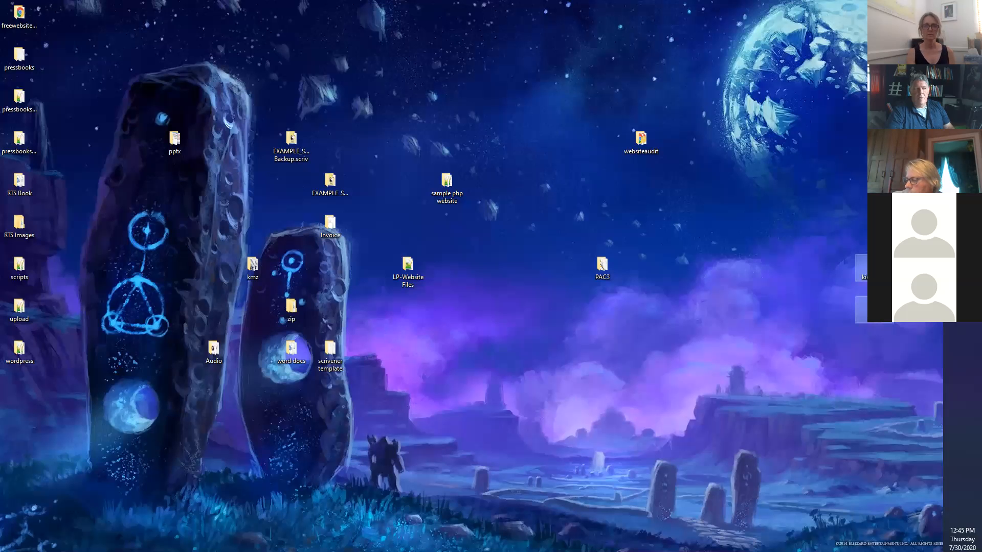
Restore Word, save HTML Ipsum Presents3 as Word Document (*.docx), then minimize Word.
key("super+d")
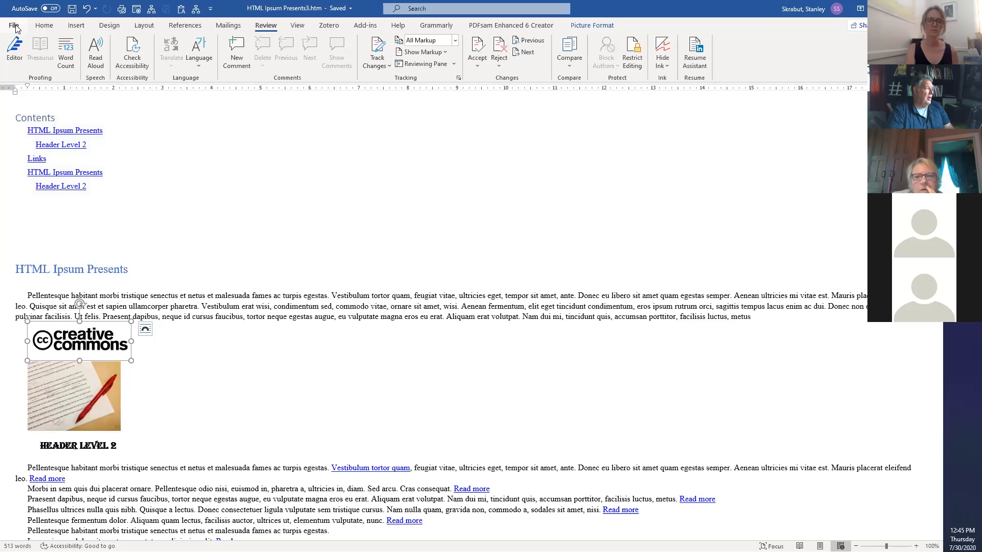
left_click(14, 25)
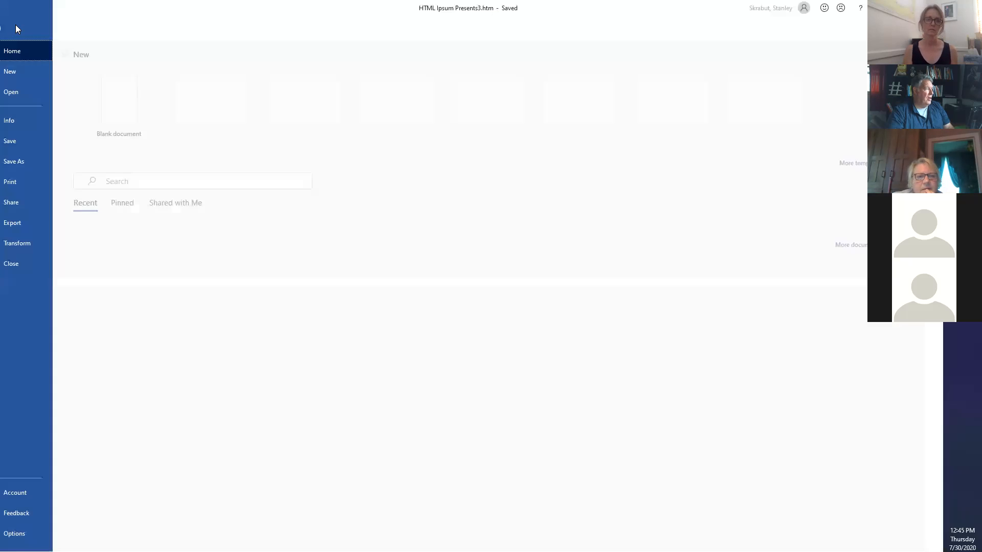
left_click(31, 163)
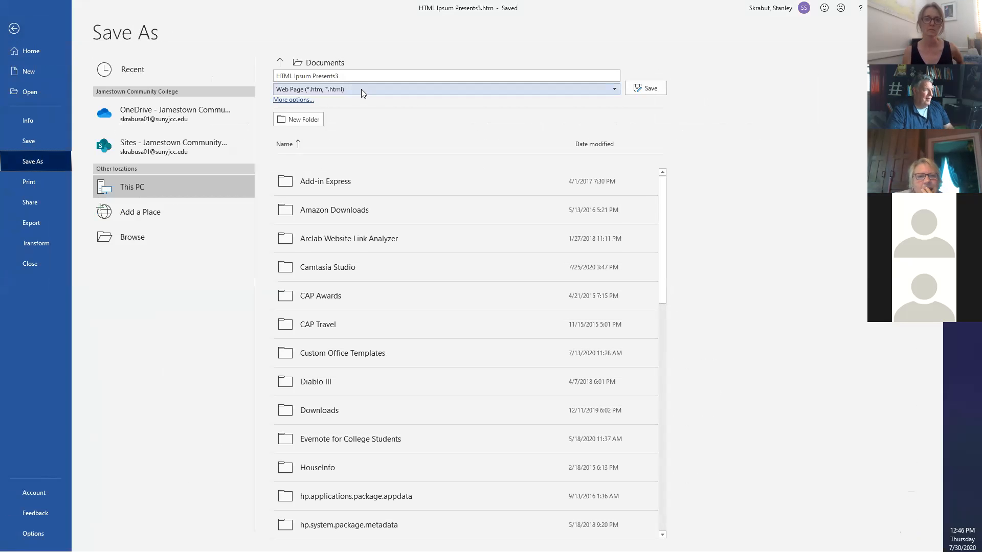
left_click(361, 89)
left_click(346, 100)
left_click(649, 88)
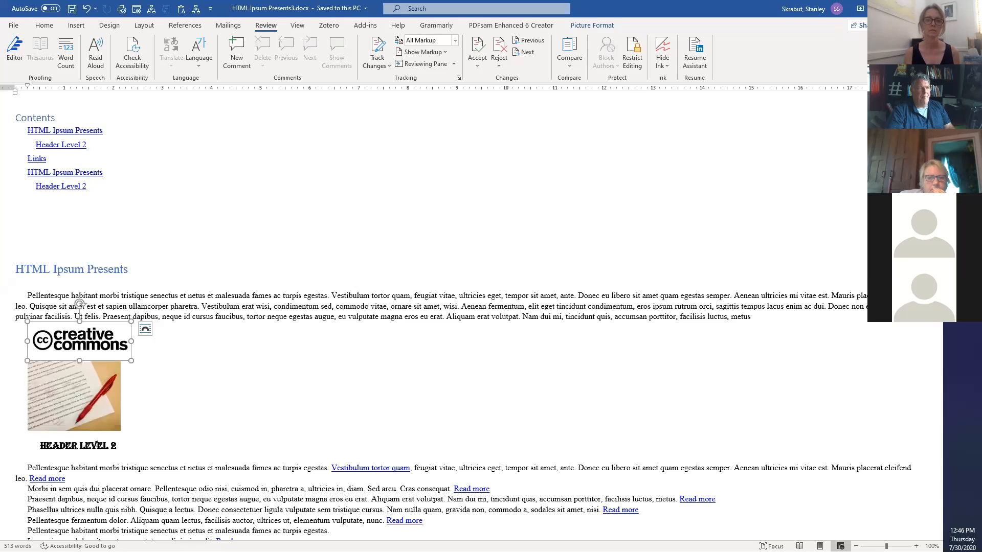
left_click(884, 8)
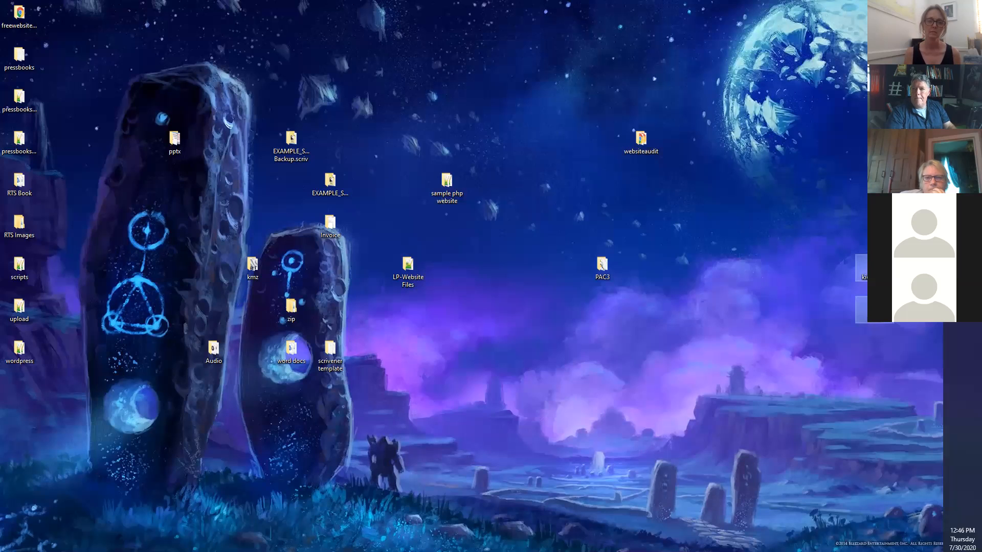
Open HTML Ipsum Presents3.htm in Chrome, dismiss the translation offer, and select all page content.
left_click_drag(981, 25, 570, 0)
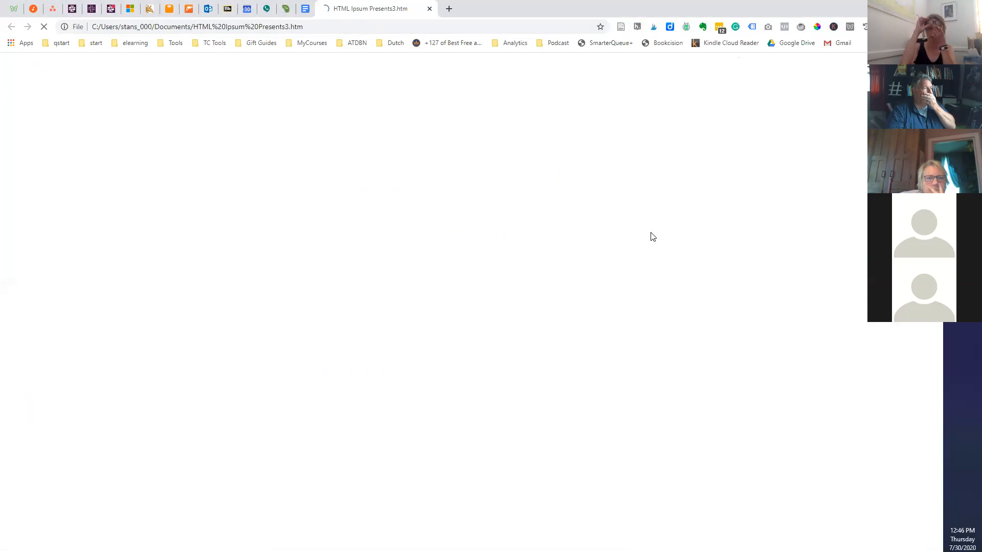
scroll(175, 348, "down", 5)
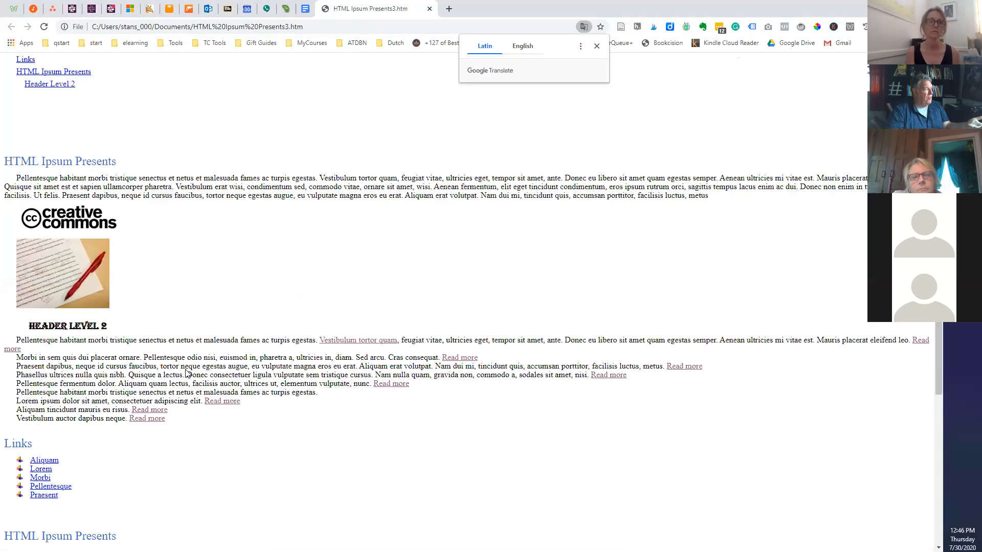
scroll(185, 374, "up", 5)
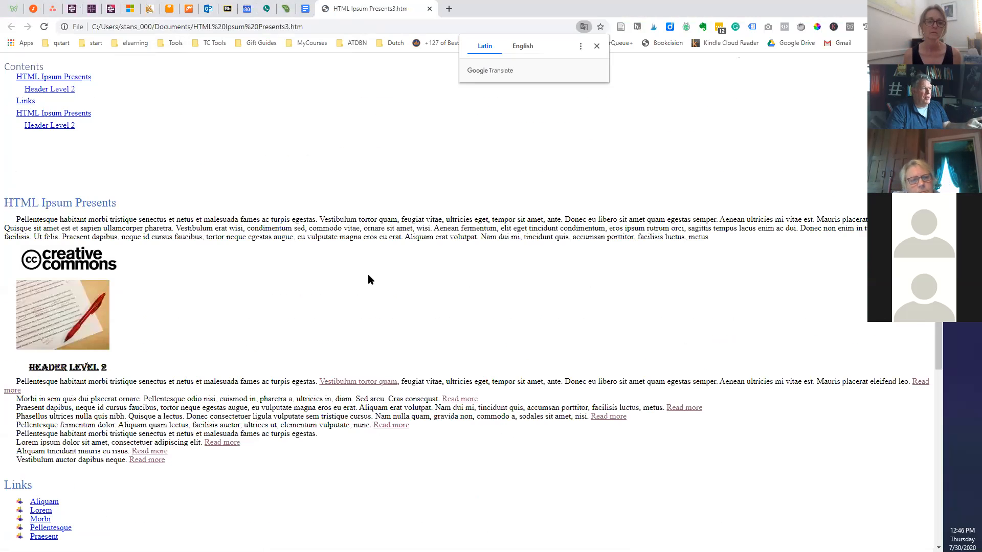
left_click(237, 165)
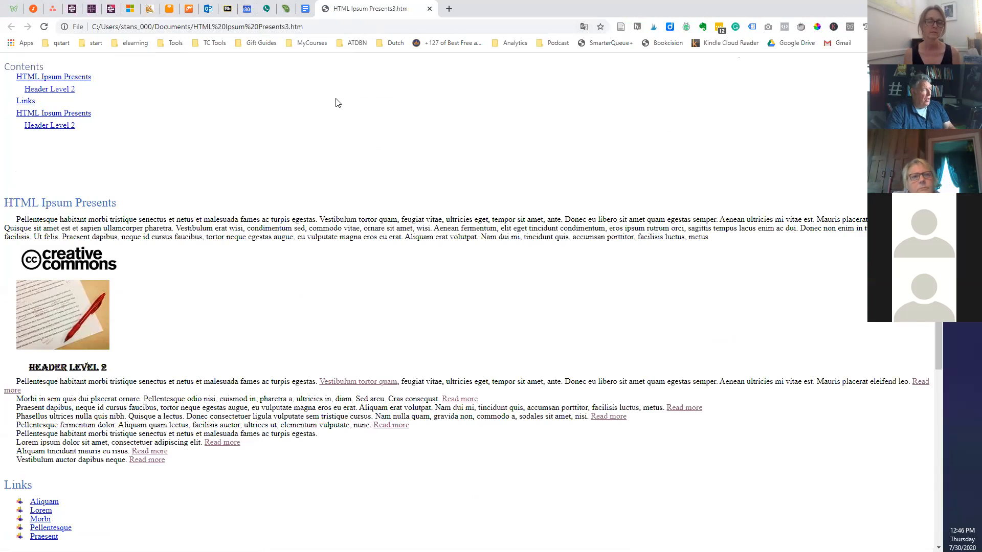
key("ctrl+a")
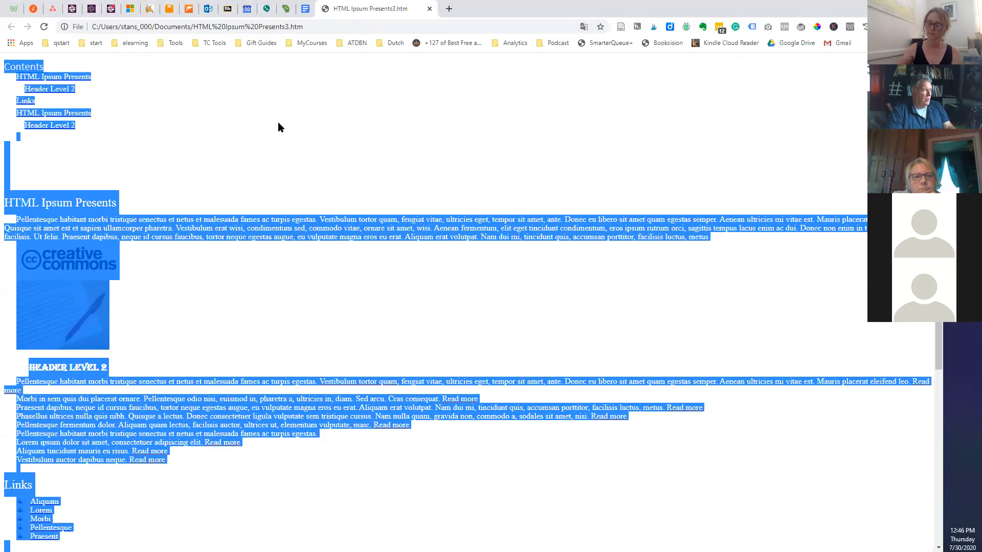
left_click(228, 10)
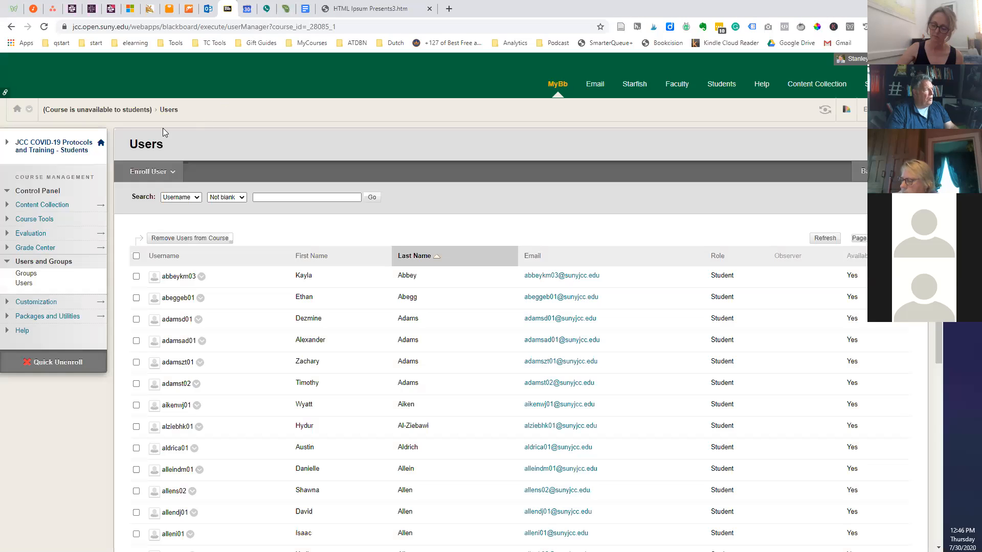
From MyBb, open the sandbox course's Content area and create a new Blank Page via Build Content.
left_click(558, 88)
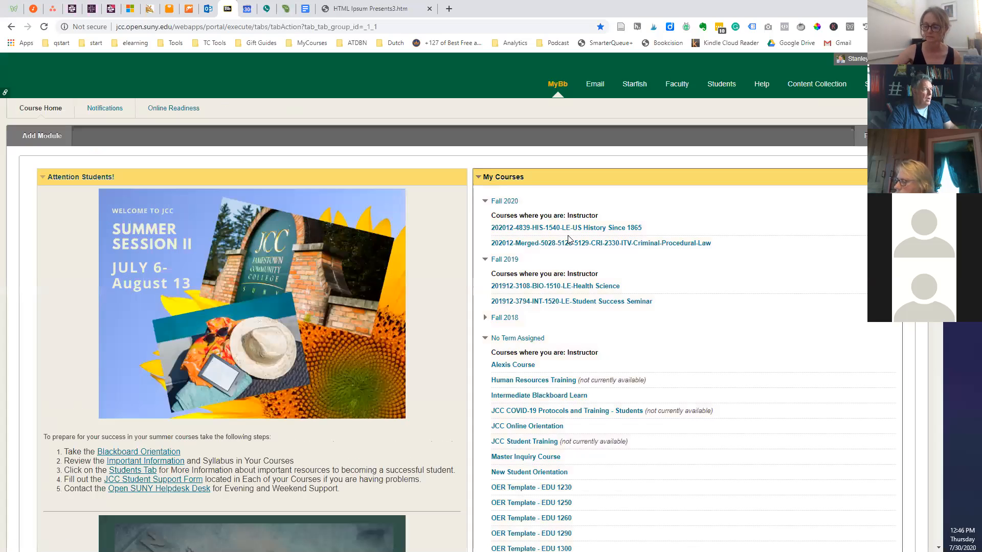
scroll(514, 462, "down", 7)
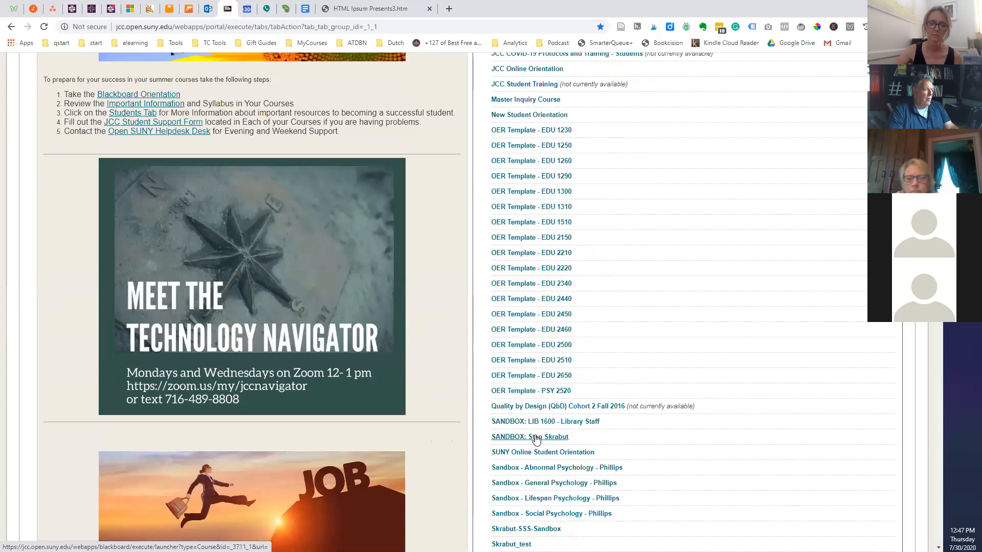
left_click(536, 439)
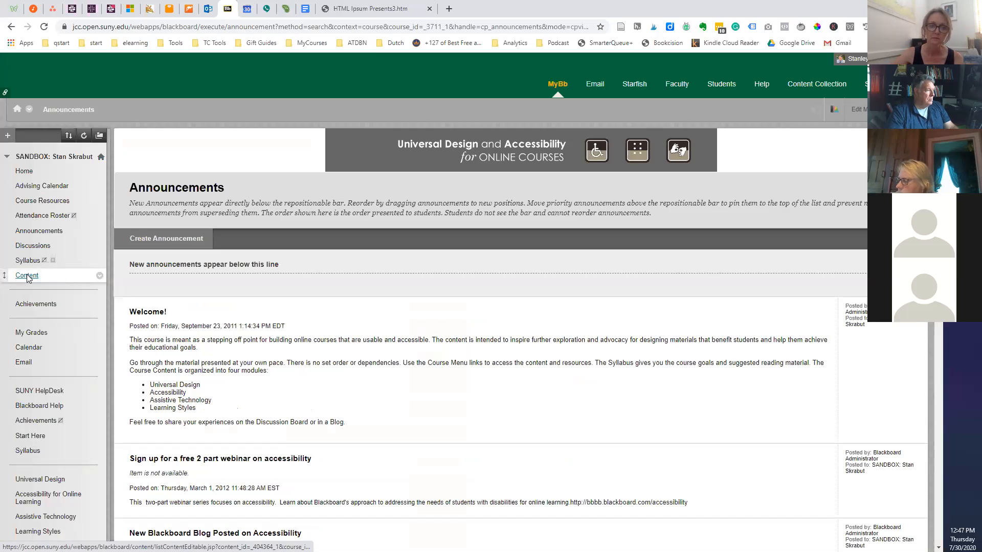
left_click(26, 275)
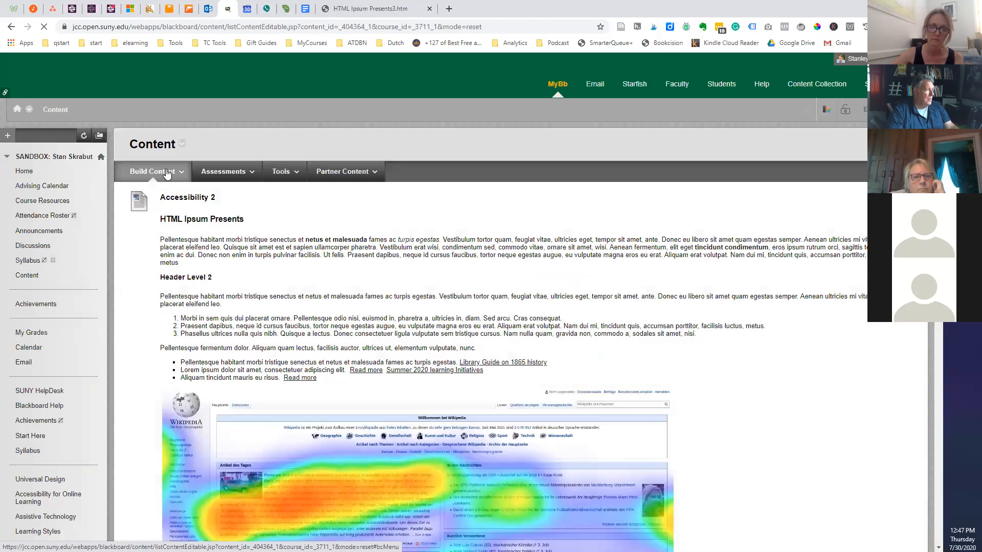
left_click(167, 174)
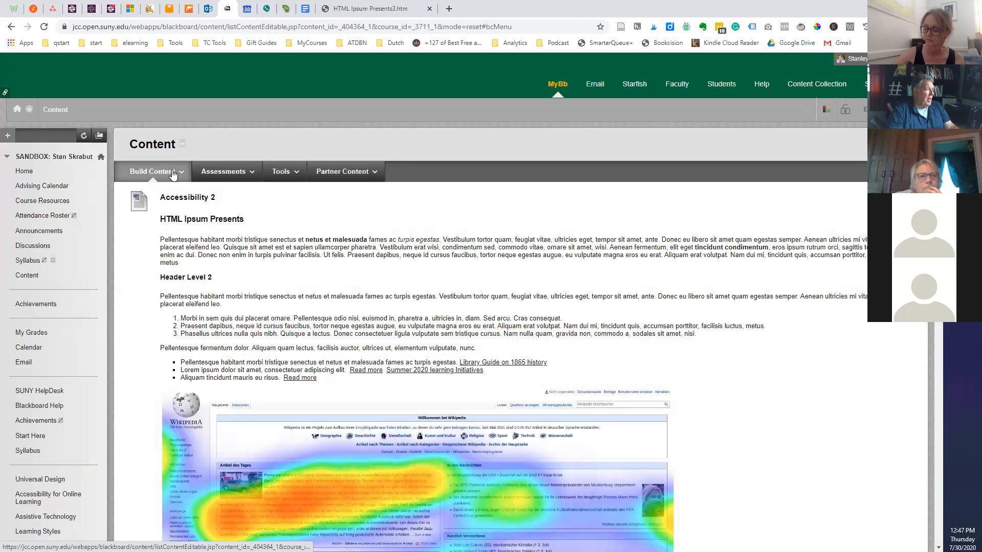
left_click(170, 174)
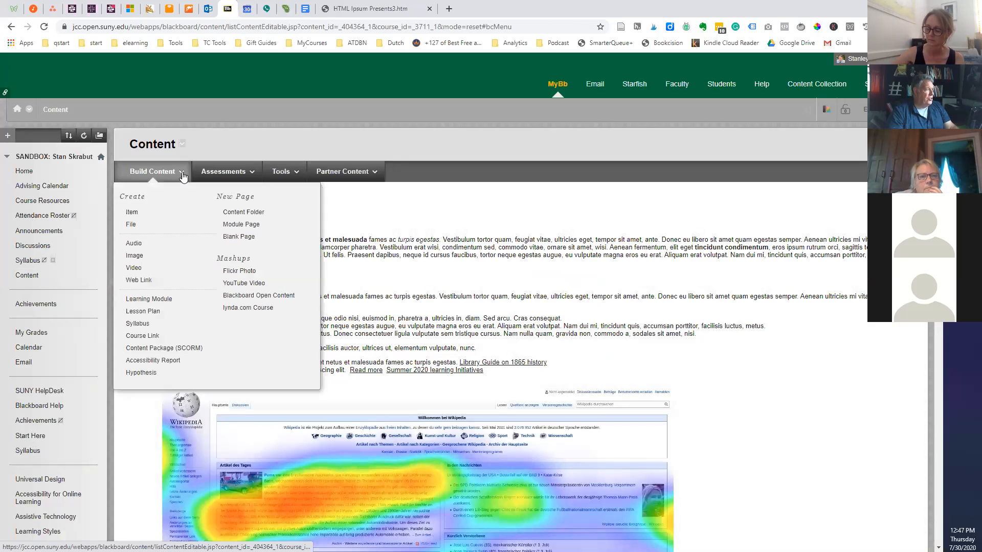
left_click(239, 237)
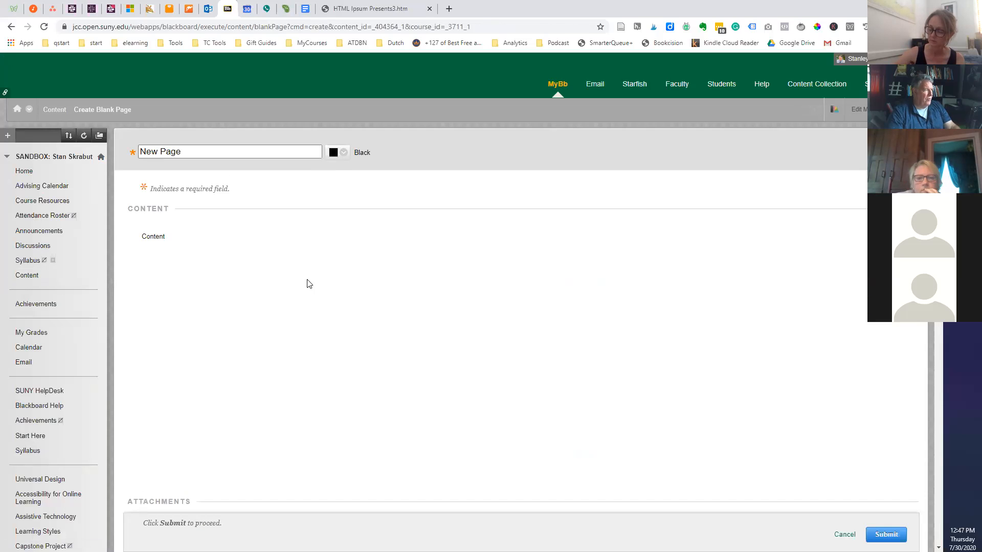
Paste the copied HTML Ipsum web page into the blank page editor and review it.
left_click(204, 315)
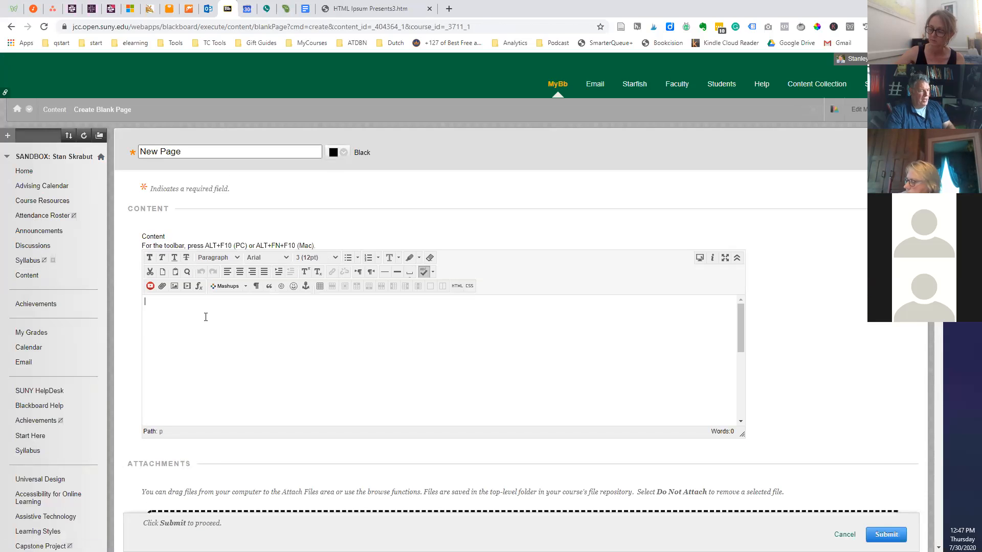
key("ctrl+v")
scroll(324, 336, "down", 10)
scroll(325, 336, "down", 6)
scroll(331, 341, "up", 6)
scroll(331, 341, "down", 10)
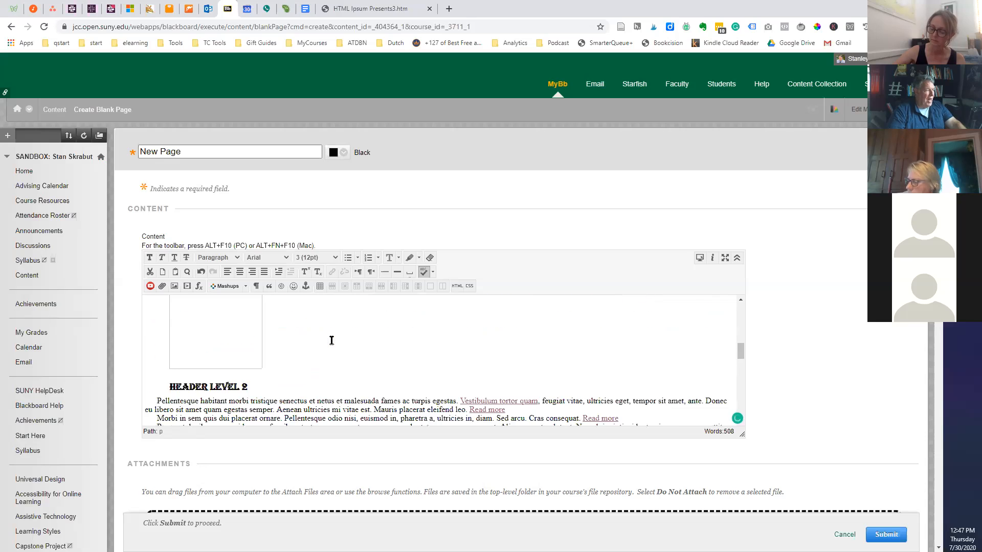
scroll(293, 372, "up", 10)
scroll(278, 372, "down", 8)
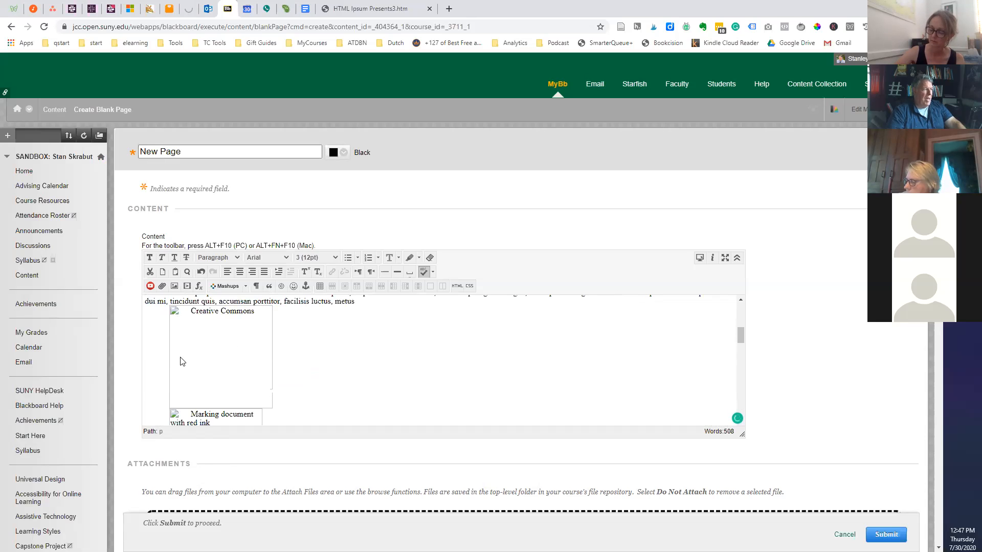
scroll(312, 370, "up", 3)
scroll(314, 369, "down", 1)
scroll(377, 375, "up", 3)
scroll(378, 375, "down", 5)
scroll(377, 374, "down", 4)
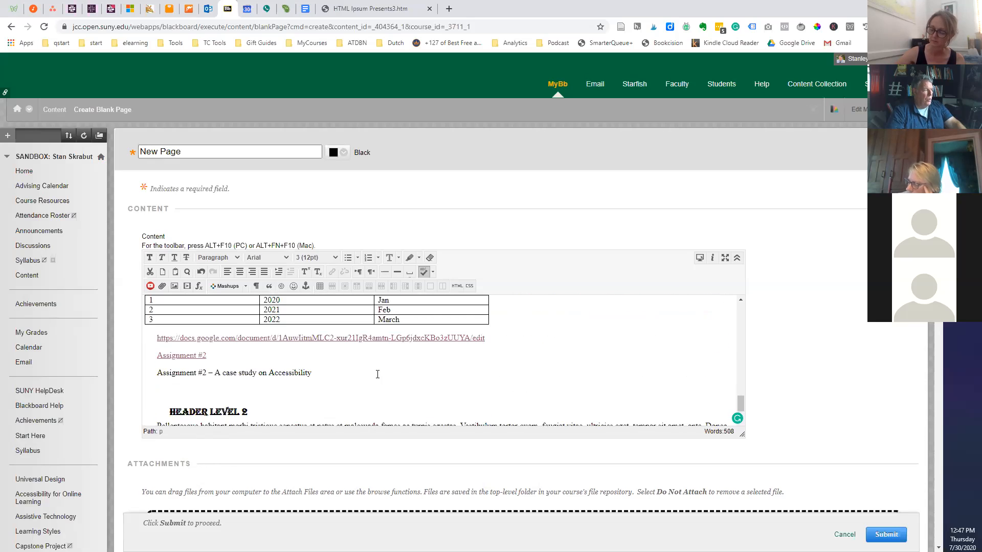
scroll(378, 375, "up", 5)
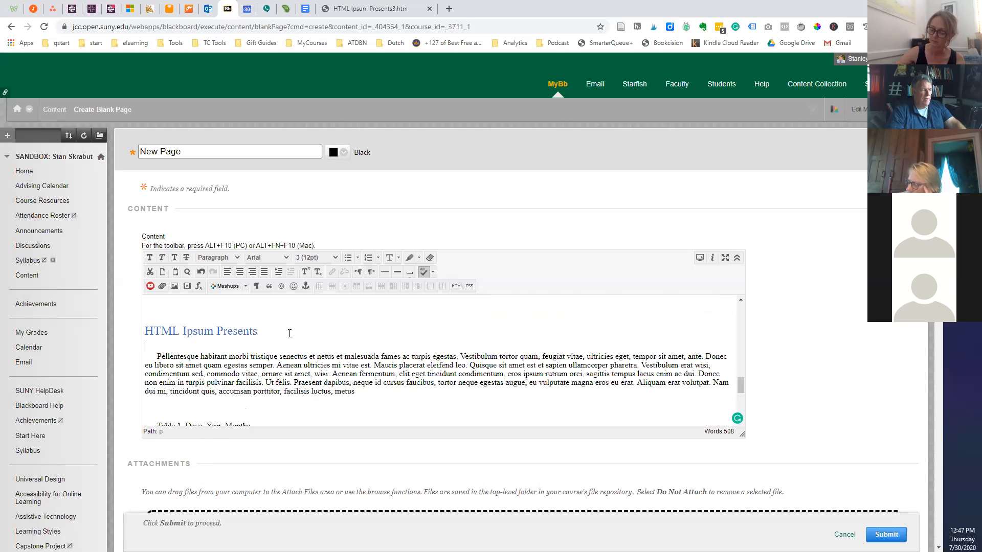
scroll(287, 348, "down", 8)
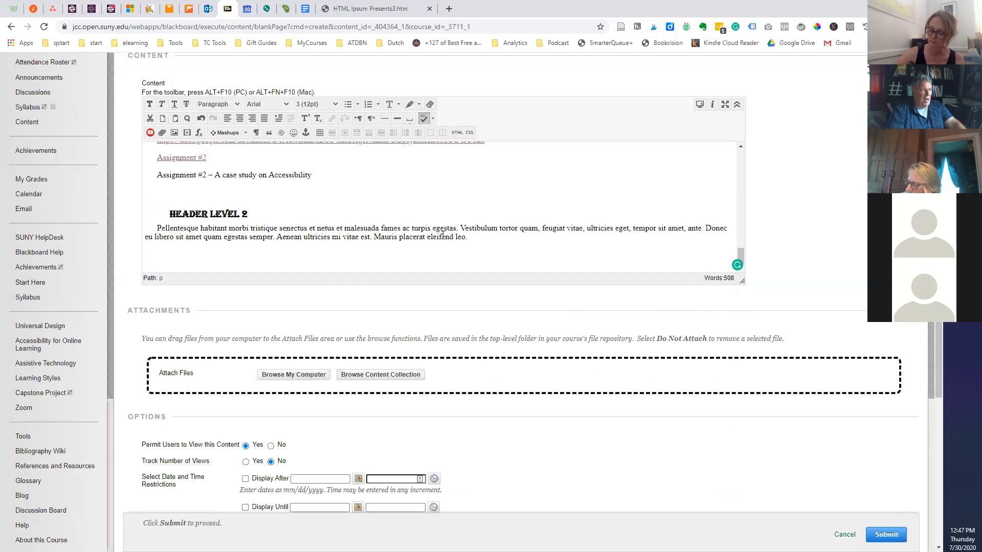
scroll(430, 250, "up", 4)
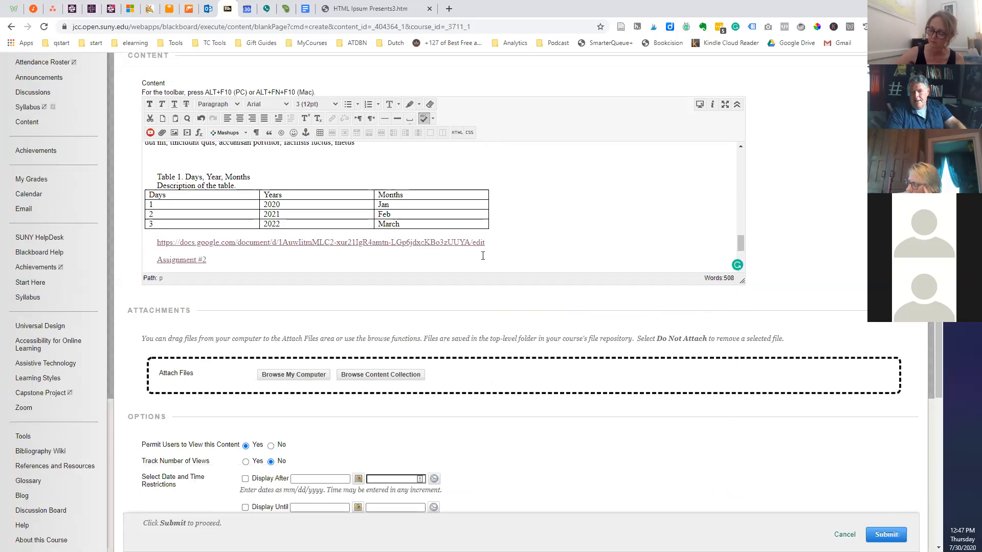
scroll(491, 255, "up", 10)
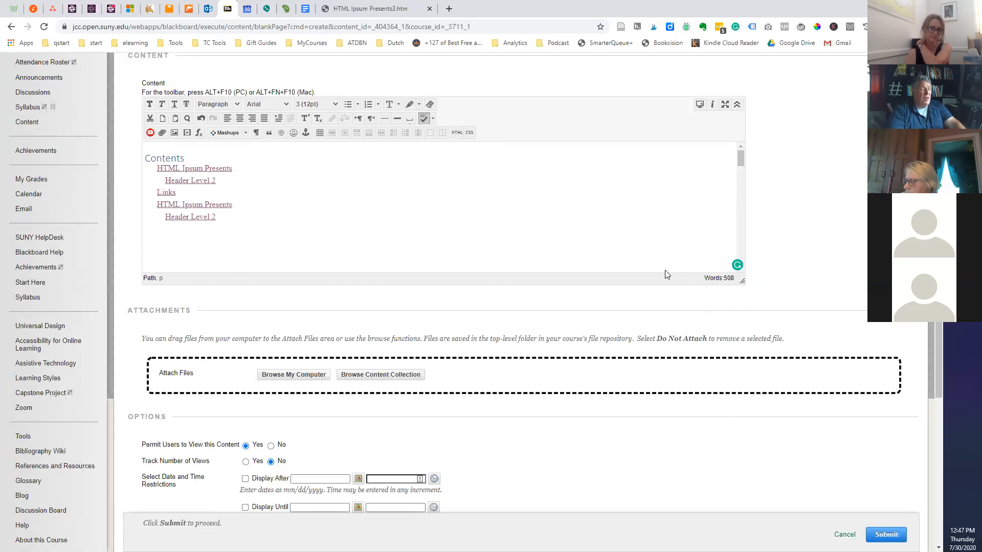
scroll(658, 271, "up", 3)
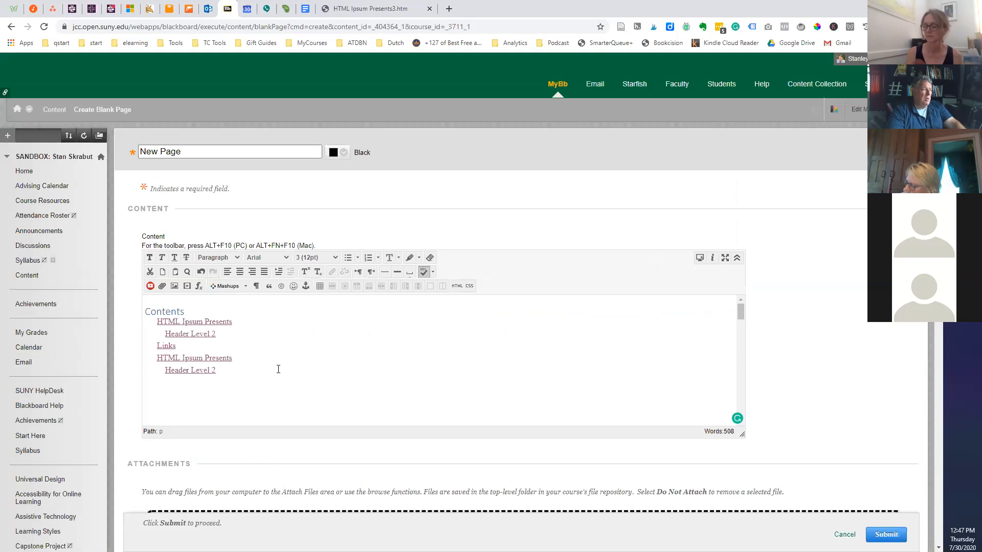
scroll(362, 331, "down", 3)
scroll(368, 331, "down", 2)
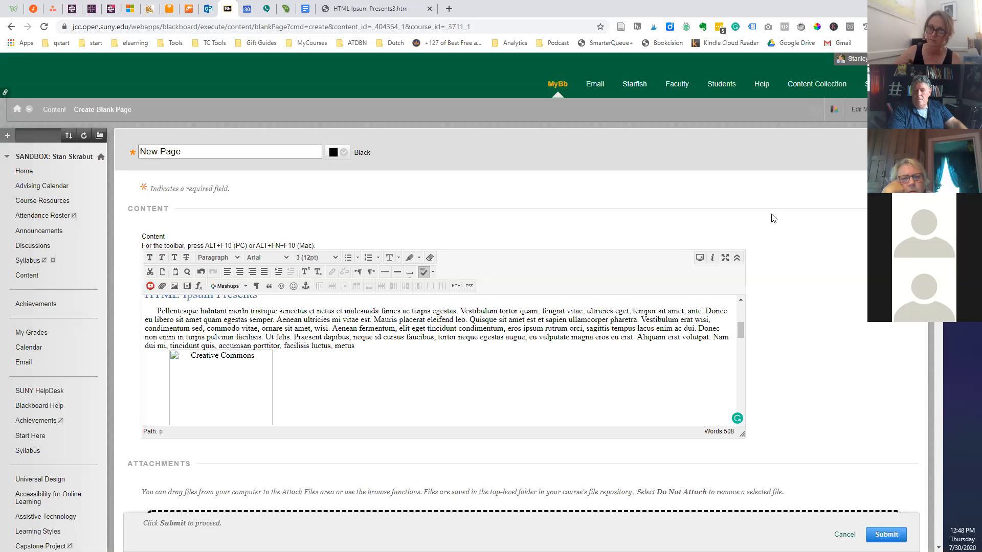
Drag the editor's bottom-right handle down to make the editing area taller.
scroll(437, 358, "up", 4)
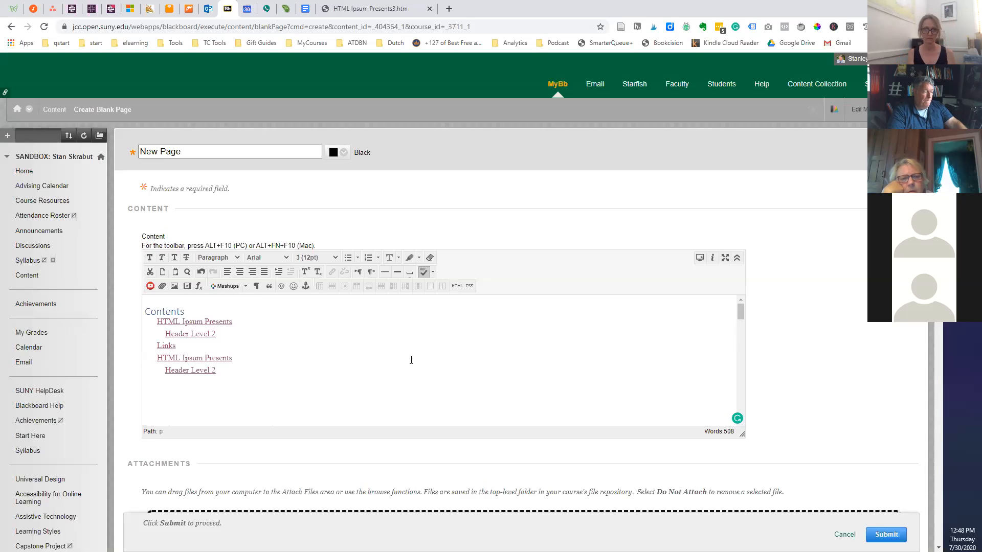
scroll(412, 360, "down", 5)
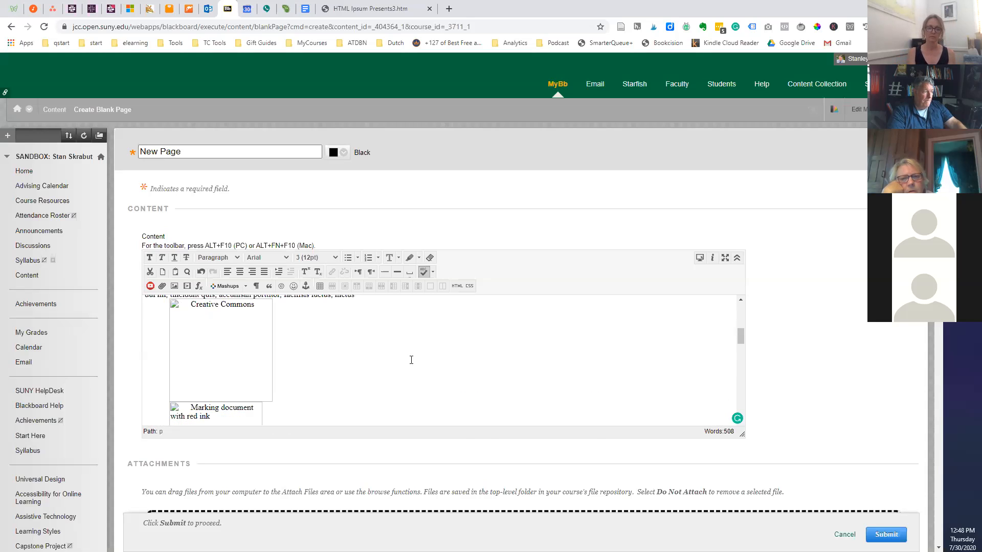
scroll(198, 417, "down", 2)
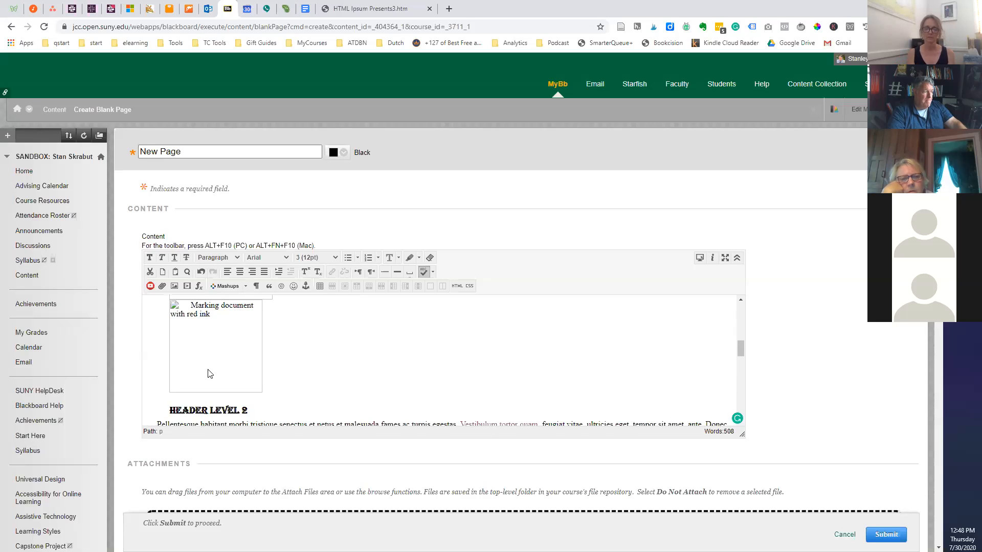
scroll(207, 374, "up", 2)
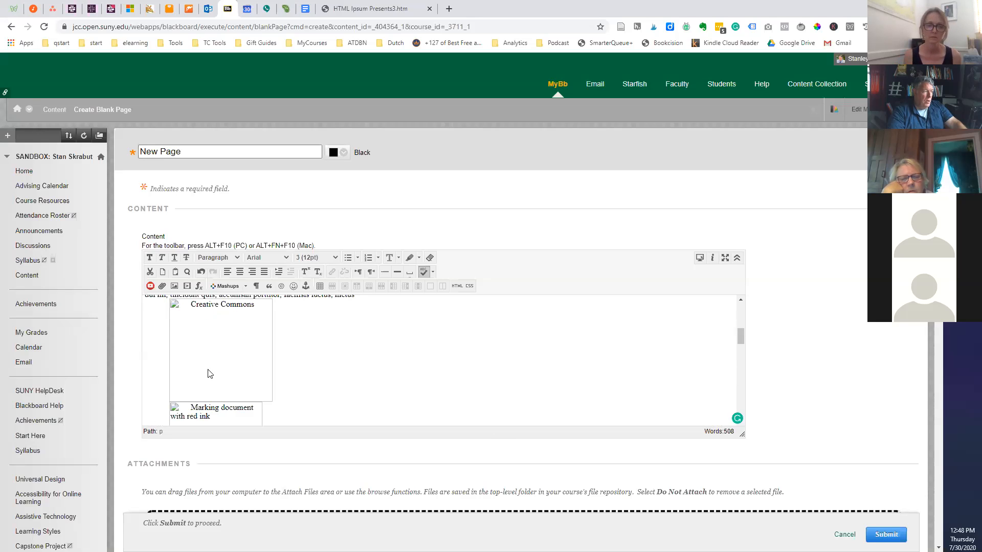
scroll(357, 381, "up", 6)
scroll(357, 381, "down", 10)
scroll(357, 381, "up", 10)
scroll(357, 381, "down", 4)
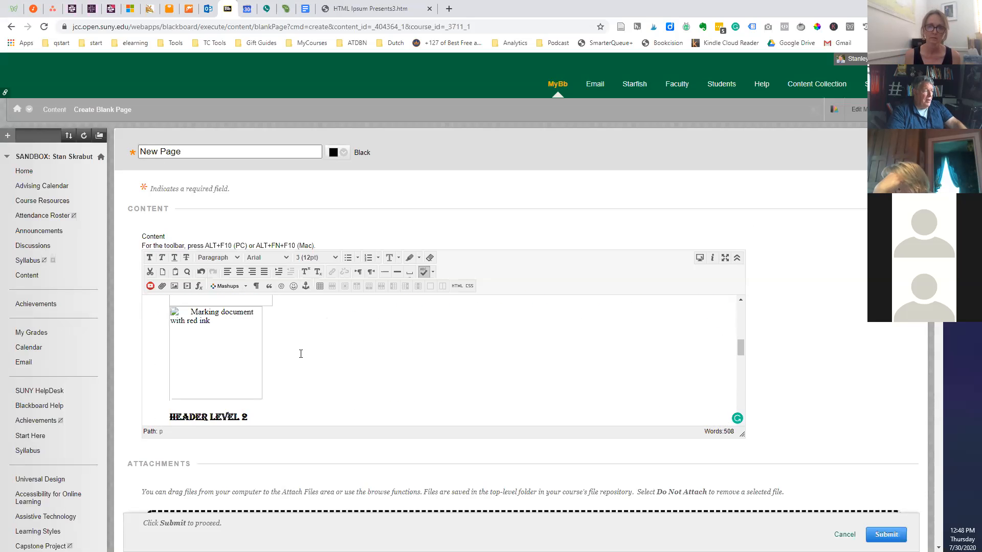
scroll(301, 354, "up", 2)
left_click_drag(741, 434, 760, 509)
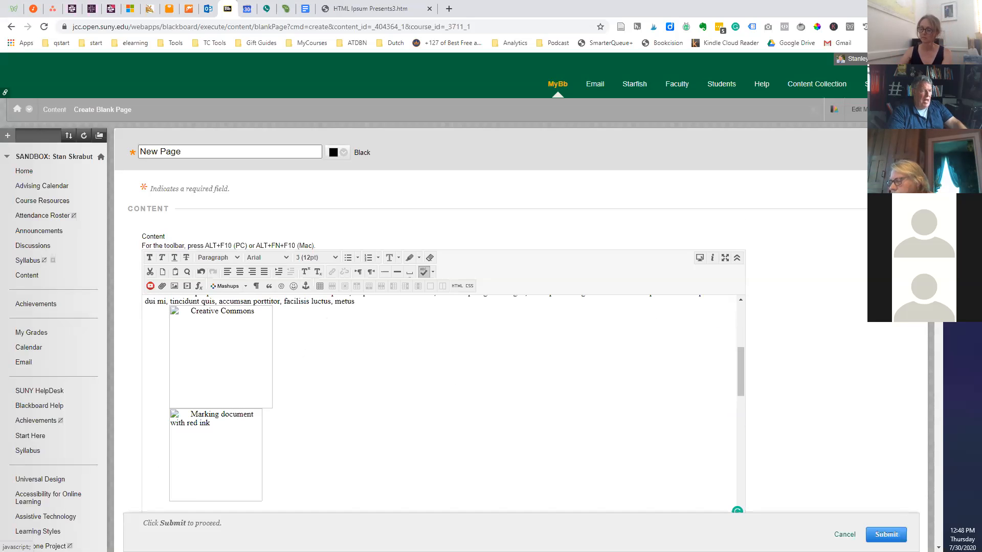
scroll(833, 256, "down", 3)
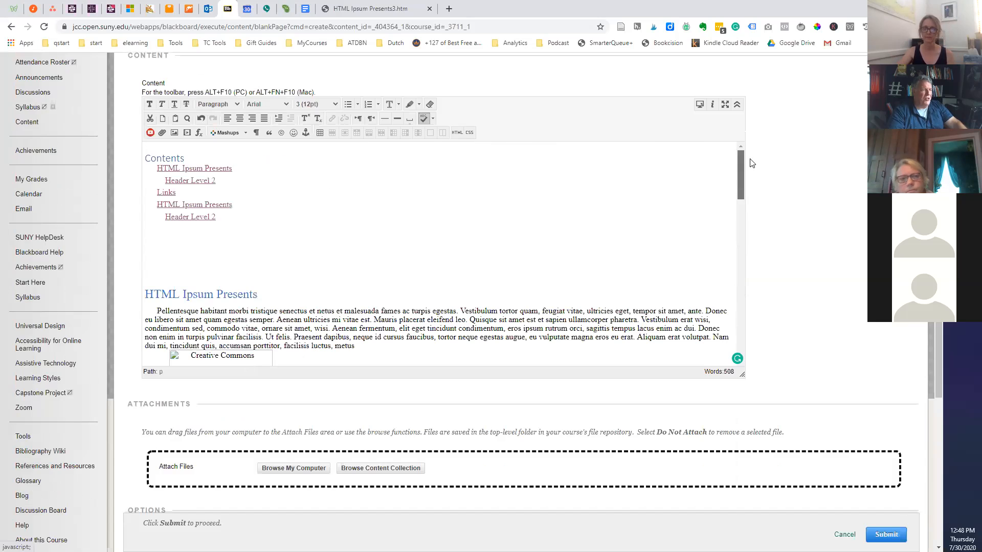
Delete the two empty lines above the HTML Ipsum Presents heading.
left_click(147, 245)
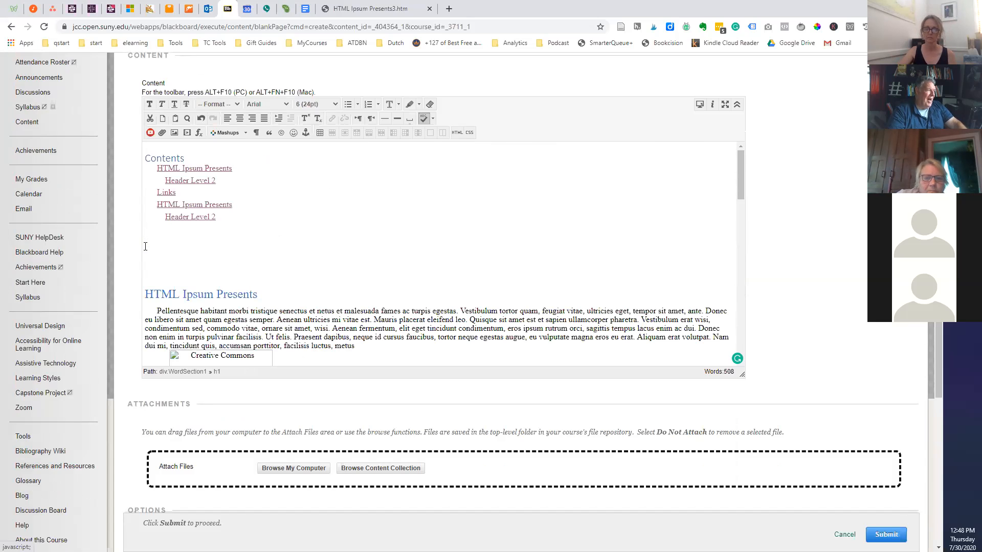
left_click_drag(146, 271, 139, 292)
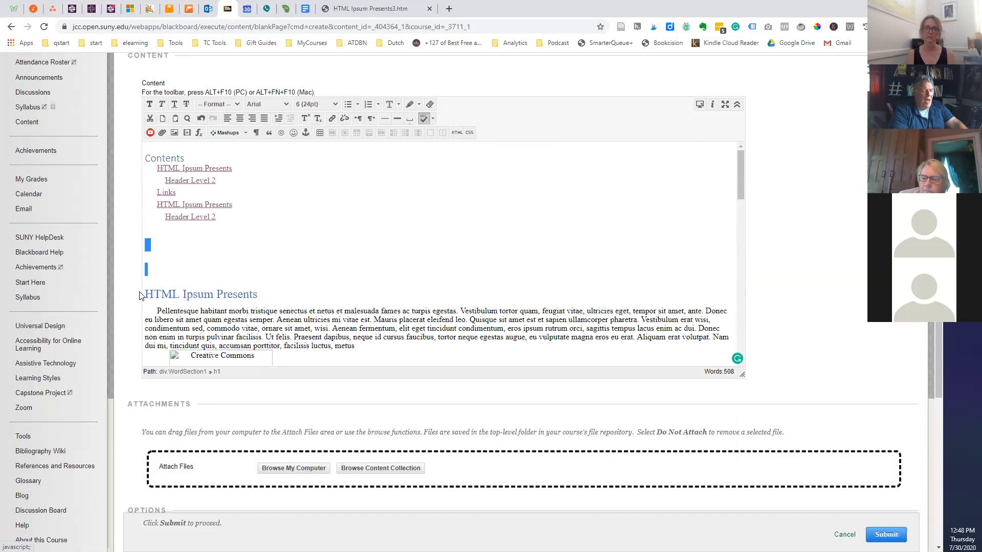
key("BackSpace")
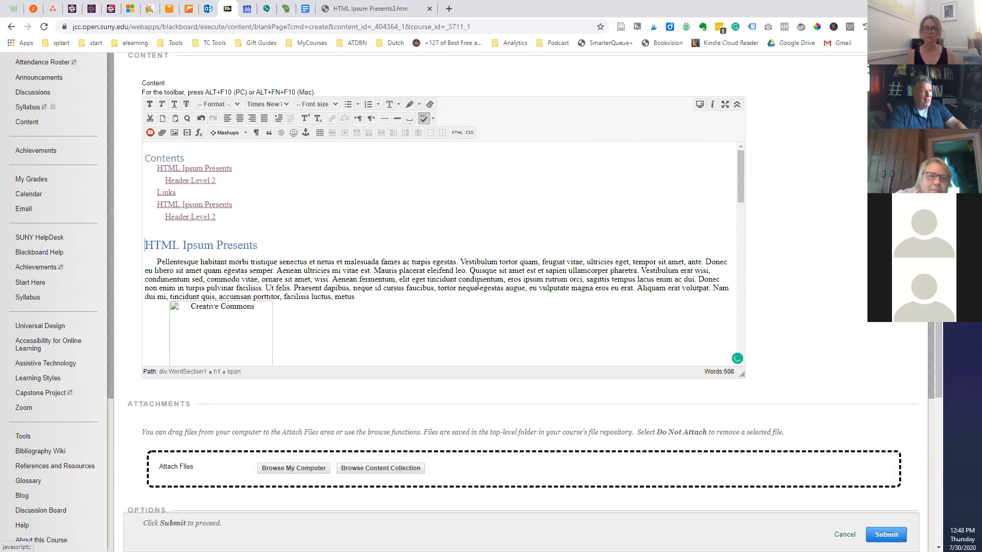
Close the HTML Ipsum Presents3 browser tab.
scroll(478, 286, "down", 3)
scroll(479, 286, "up", 3)
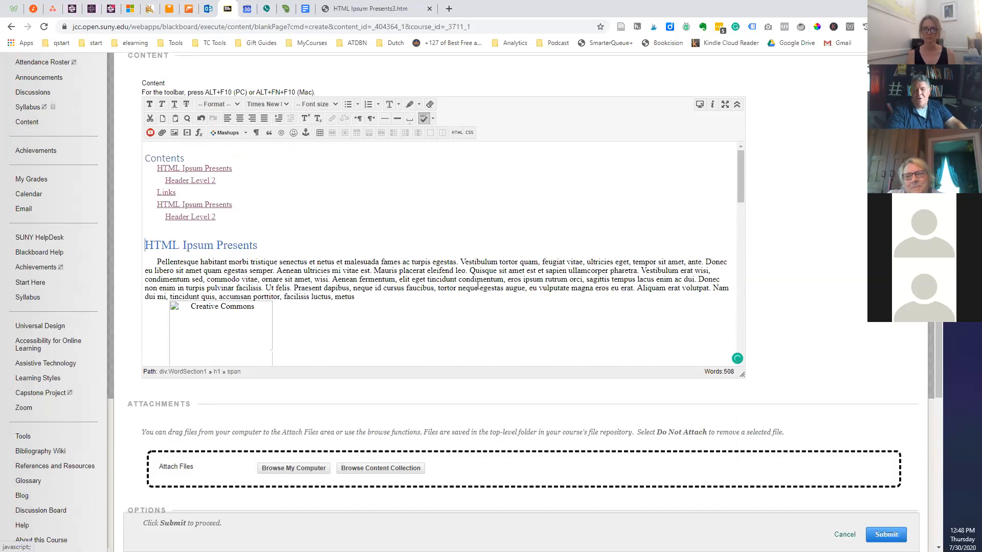
scroll(479, 287, "up", 3)
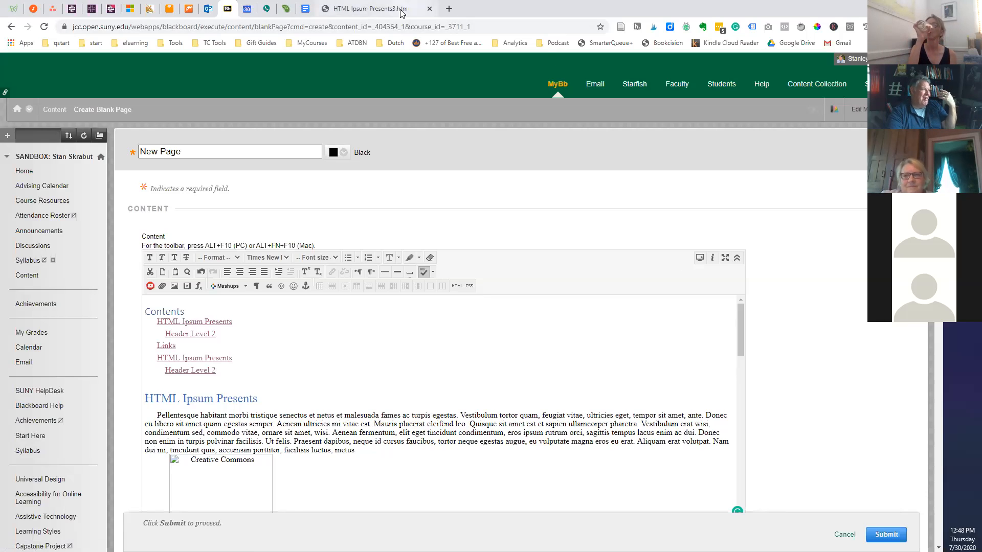
left_click(425, 11)
left_click(428, 8)
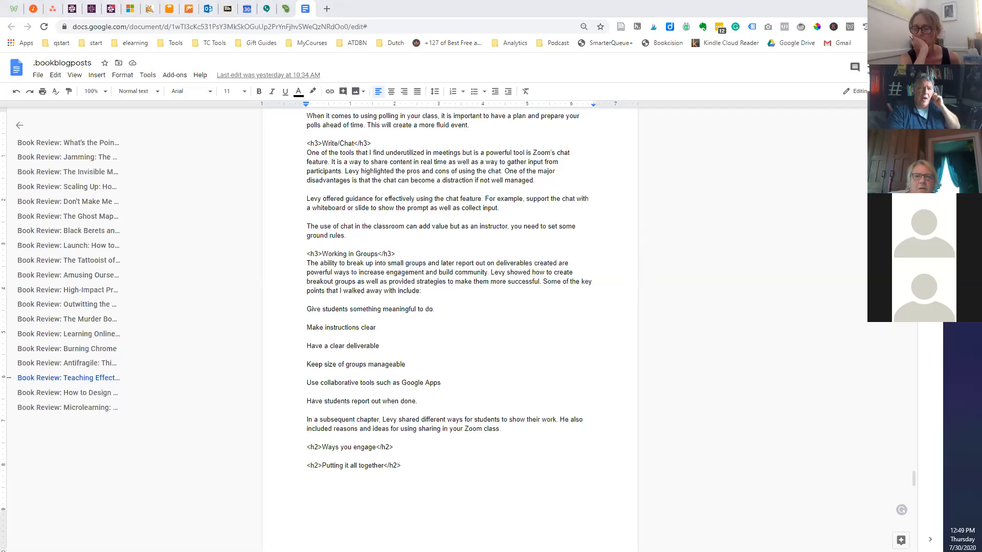
Drag the WebAIM Word 2016 for Windows tab into this window's tab strip.
left_click_drag(744, 6, 378, 4)
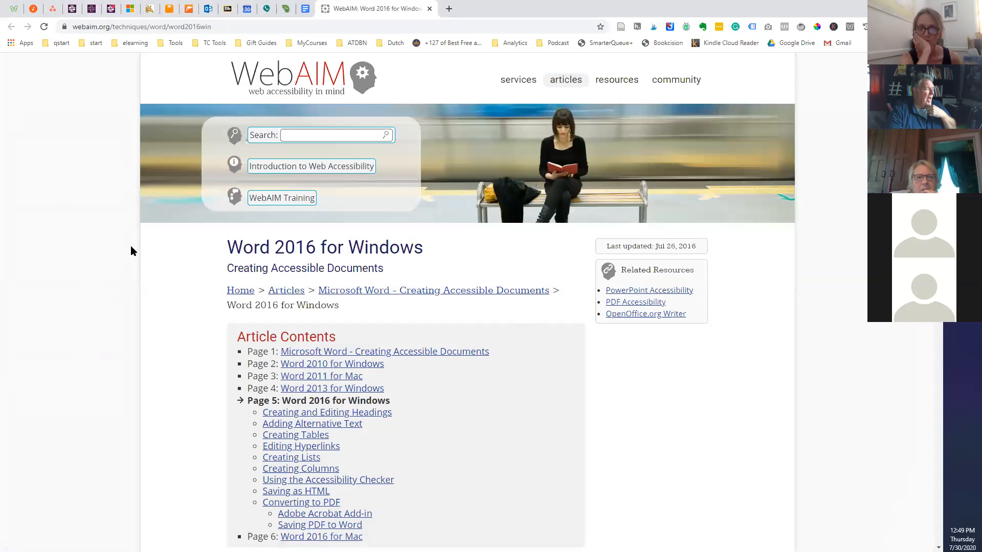
Read WebAIM's Headings through Lists sections, then open the Accessible Word Document Checklist.
scroll(131, 246, "down", 3)
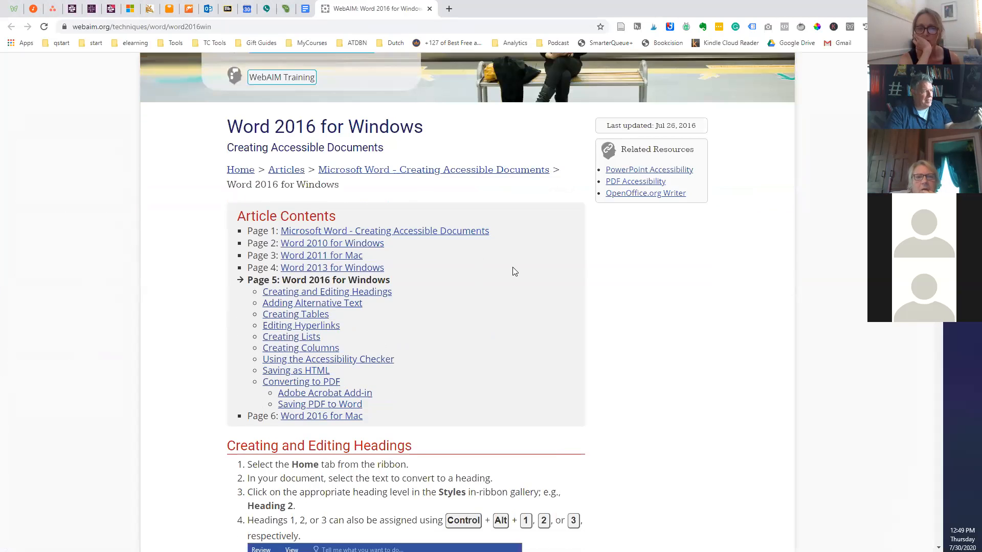
scroll(515, 271, "down", 8)
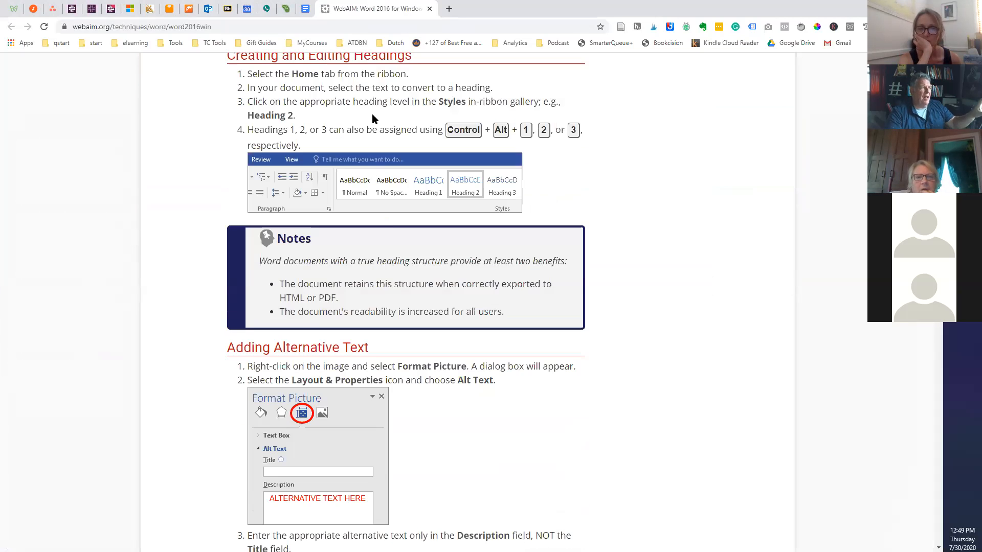
scroll(374, 185, "up", 2)
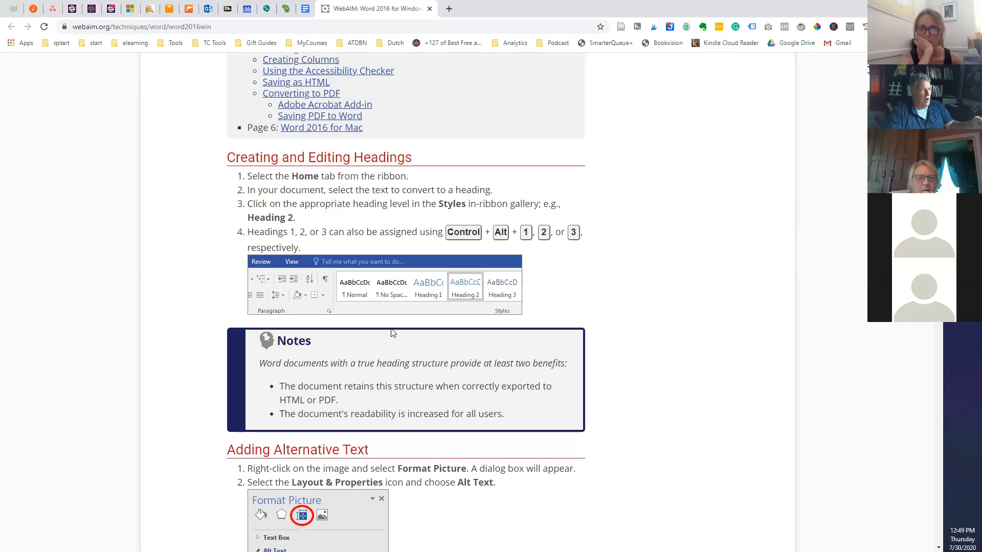
scroll(481, 392, "down", 2)
scroll(483, 393, "down", 10)
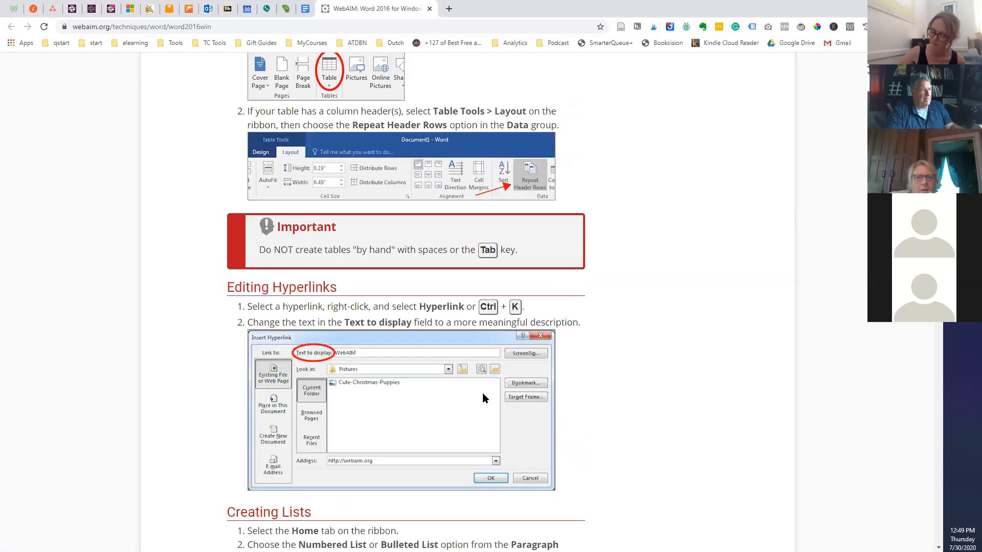
scroll(483, 392, "down", 3)
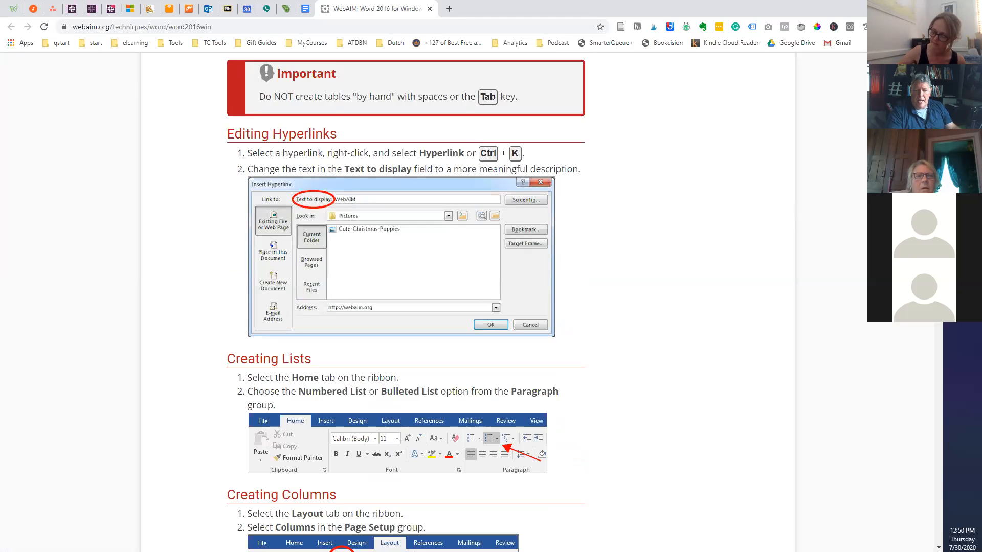
left_click(466, 228)
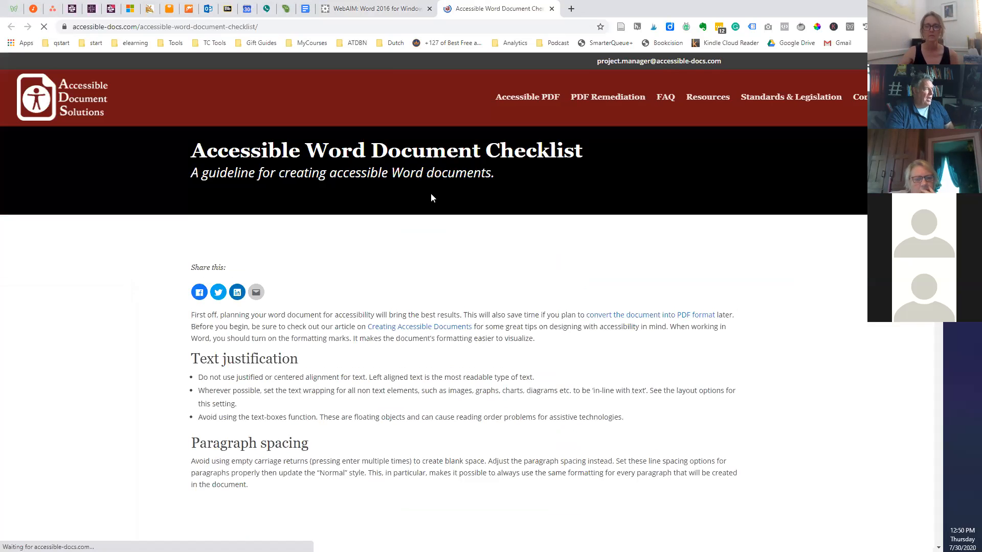
Scroll through the accessible-docs Word checklist, then open the Colour Contrast Analyser page in a new tab.
scroll(346, 285, "down", 2)
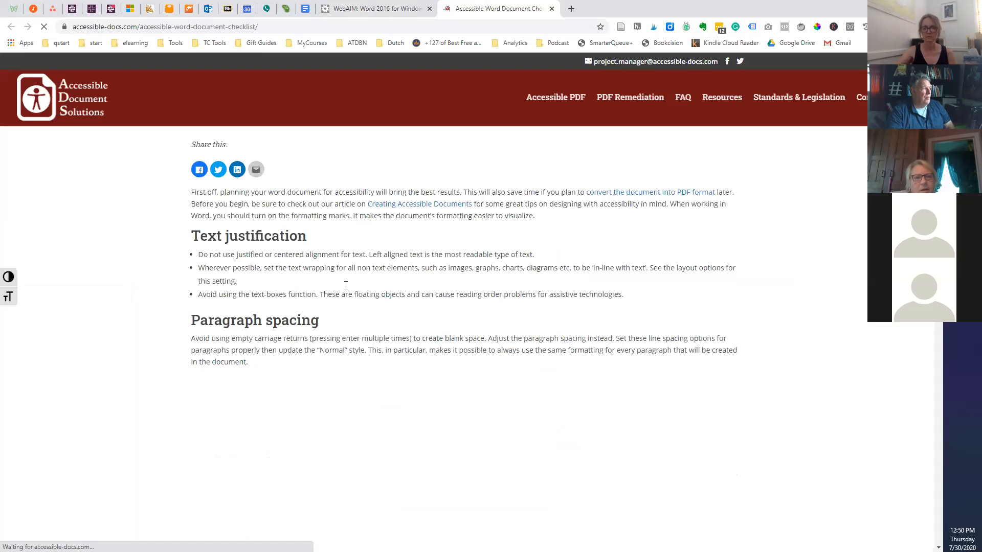
scroll(339, 297, "down", 1)
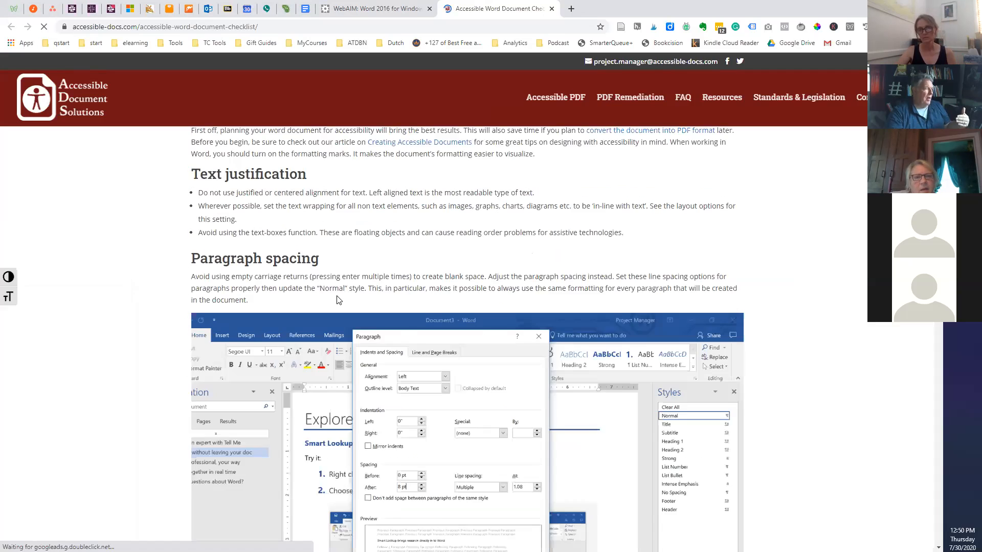
scroll(336, 300, "down", 3)
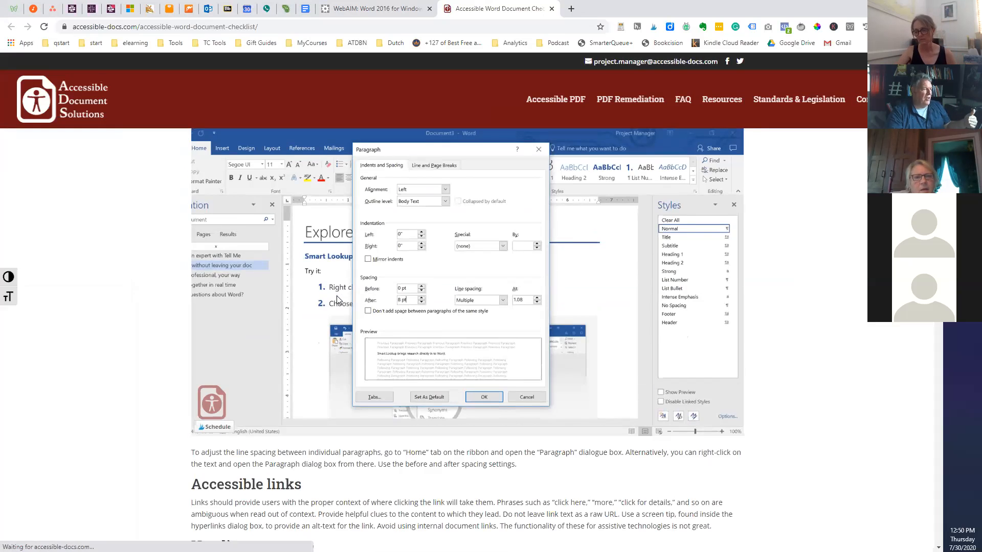
scroll(337, 301, "down", 10)
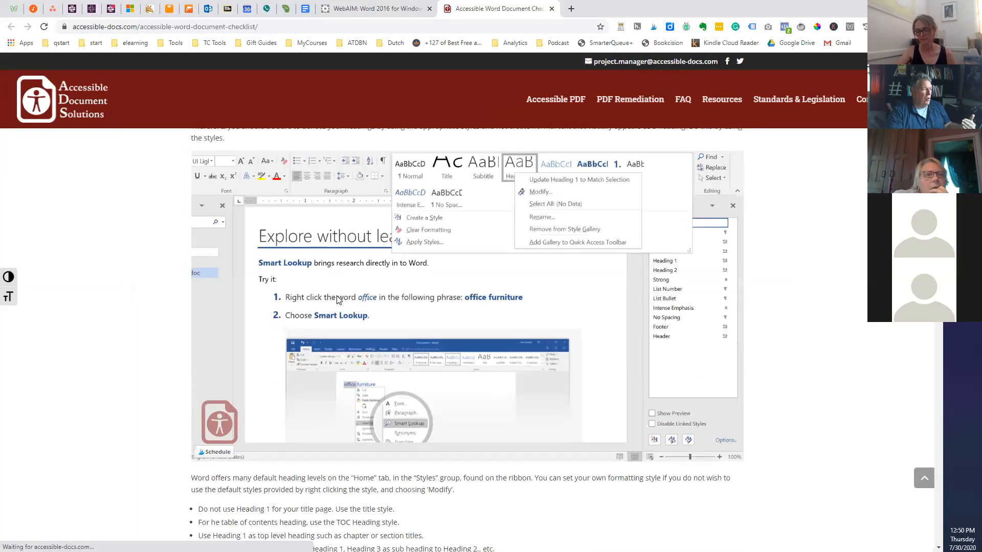
scroll(337, 300, "down", 5)
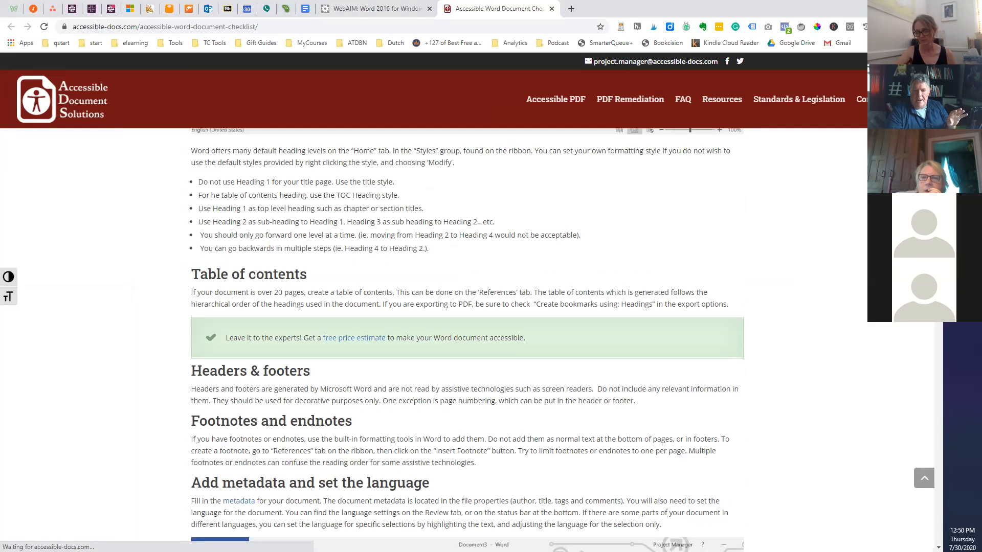
left_click(590, 262)
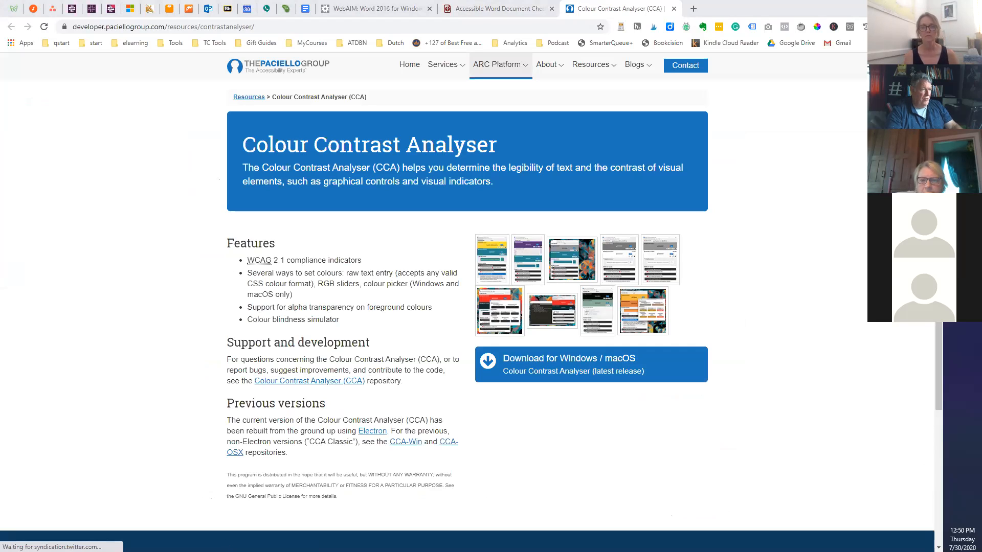
Eyedrop the blue banner #1B75BC as both background and foreground colour in Colour Contrast Analyser.
left_click_drag(981, 99, 739, 99)
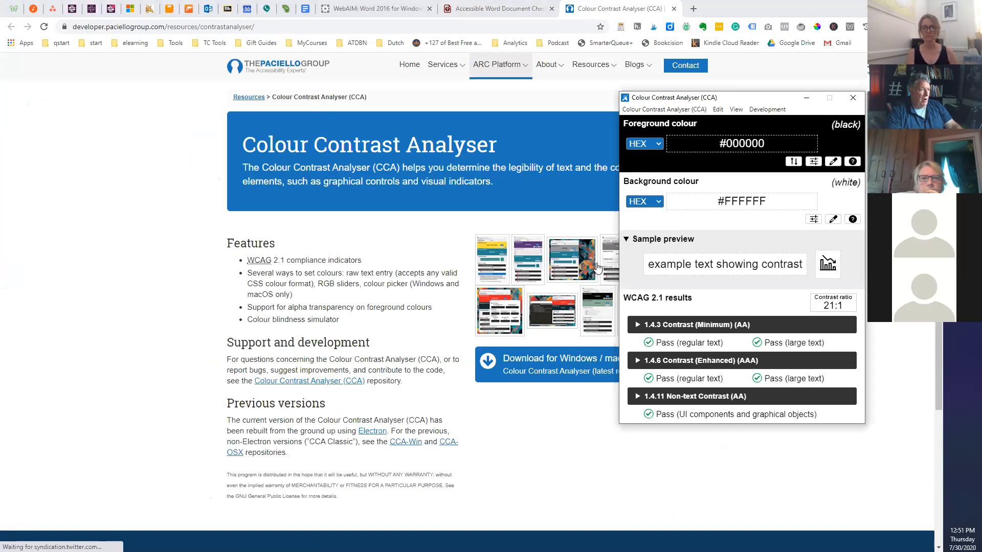
left_click(834, 221)
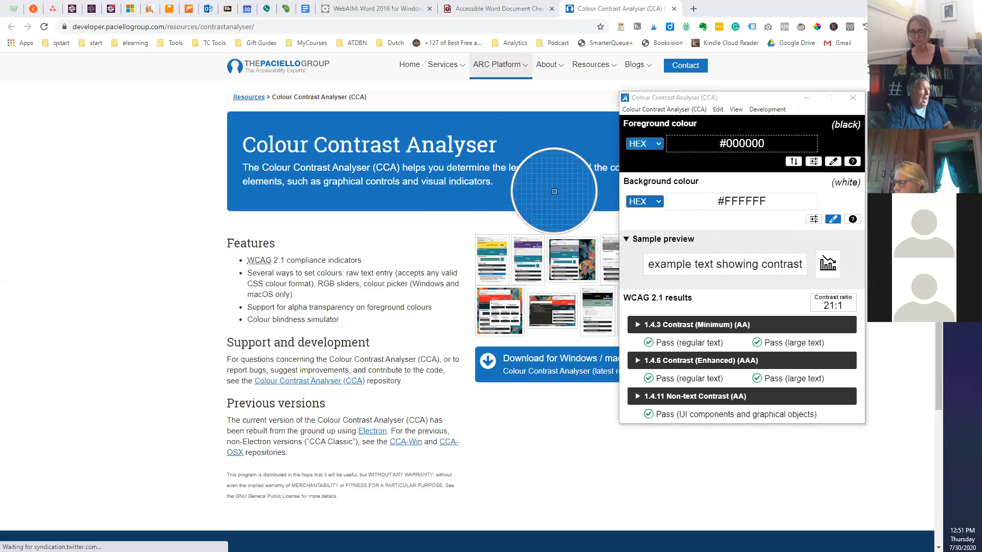
left_click(404, 131)
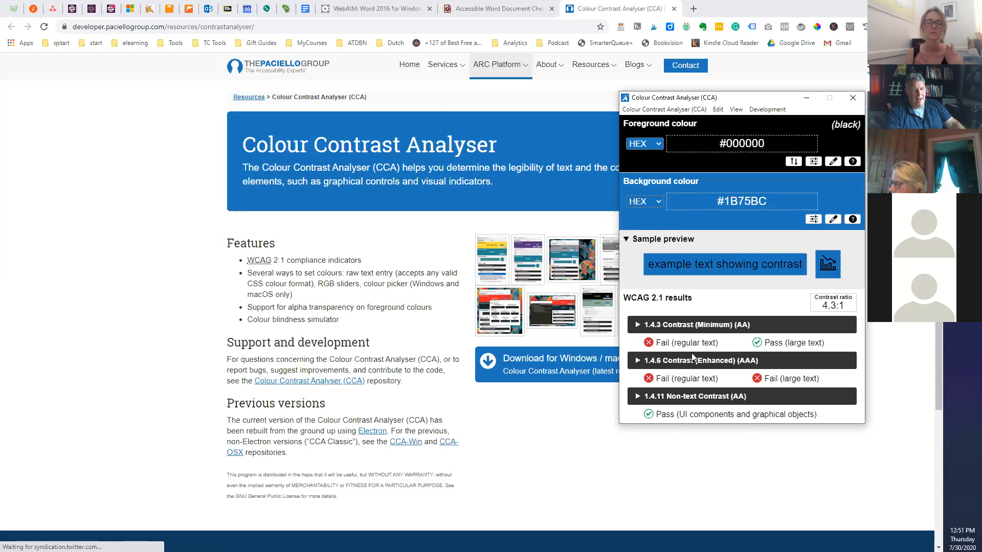
left_click(833, 161)
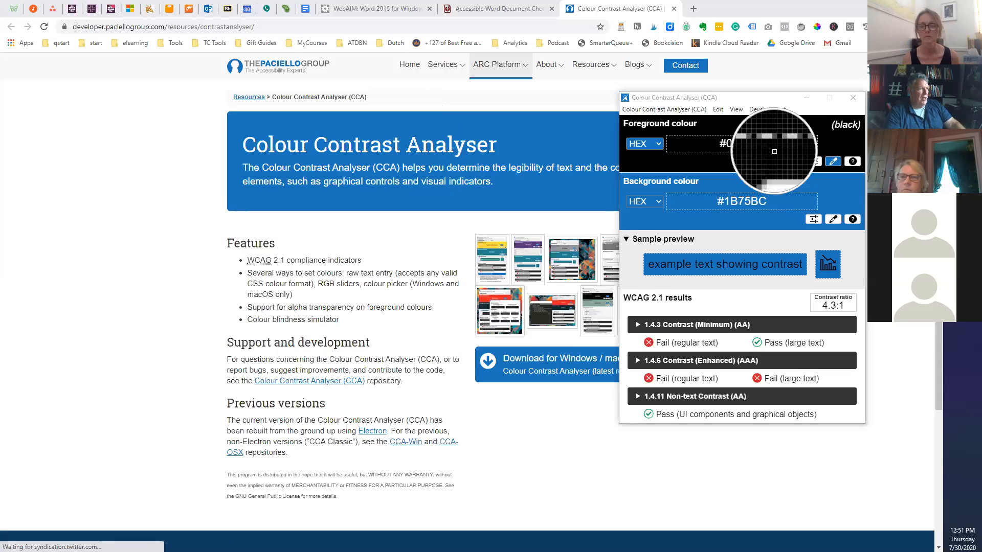
left_click(484, 129)
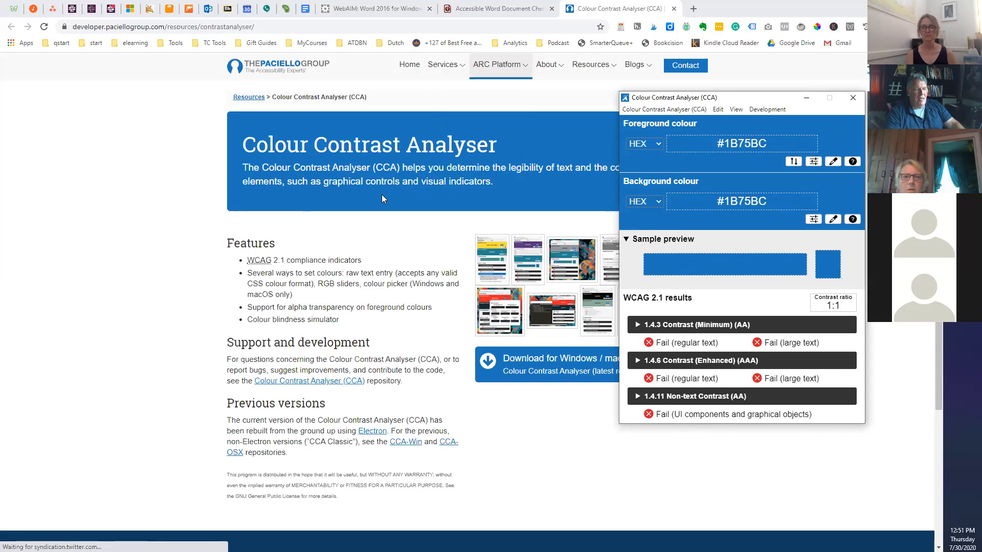
scroll(391, 245, "down", 2)
scroll(392, 244, "up", 2)
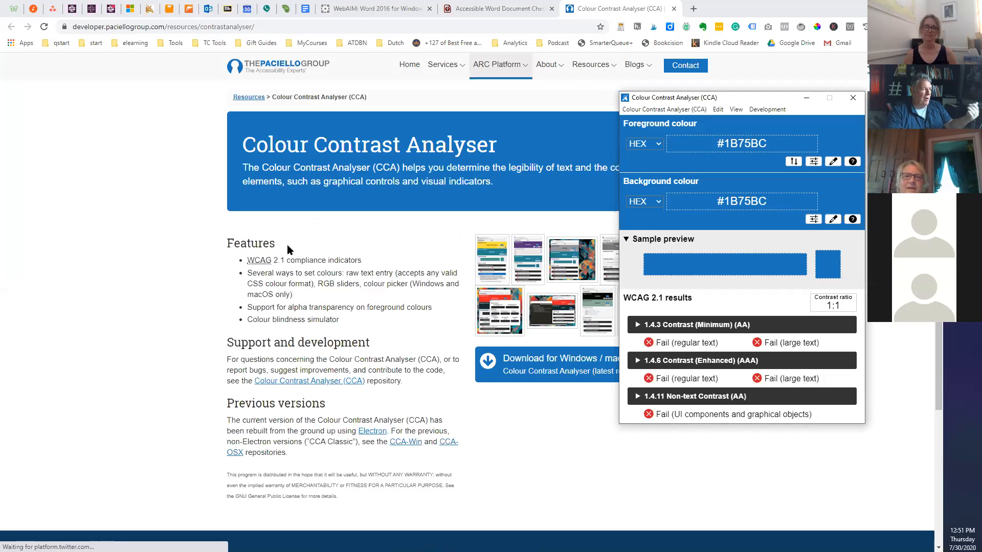
left_click(362, 259)
scroll(362, 259, "down", 1)
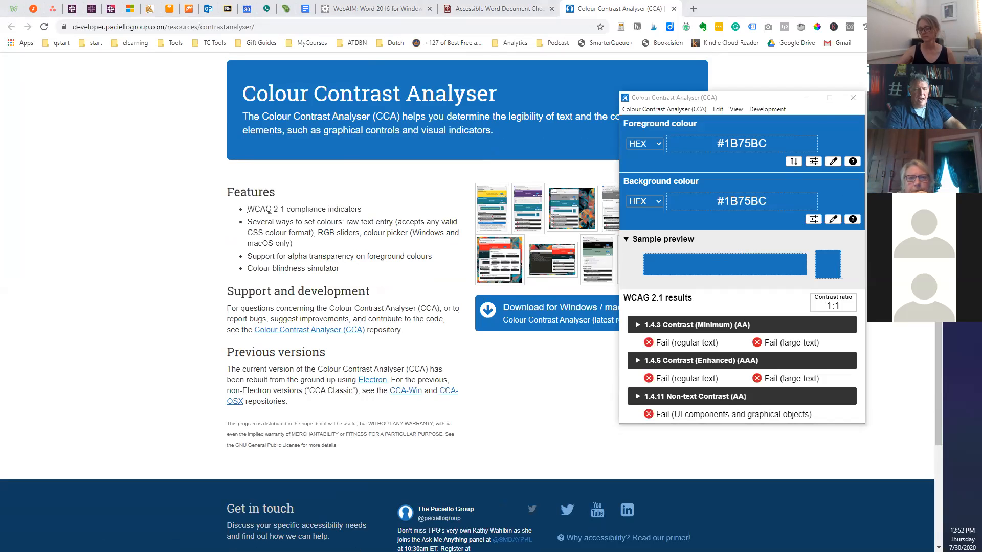
Close the Colour Contrast Analyser window.
left_click(851, 98)
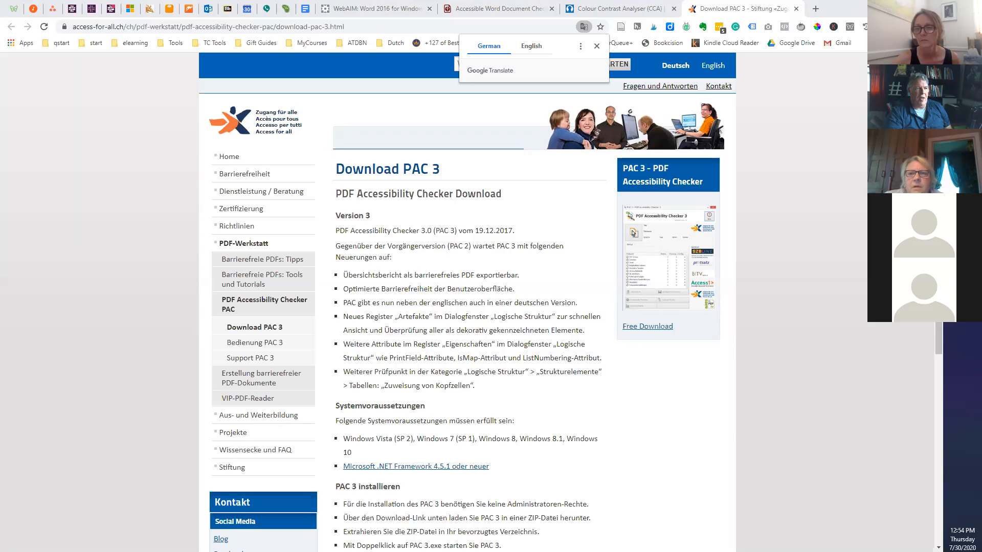
Show the desktop, then restore the HTML Ipsum Presents3.docx Word window.
key("super+d")
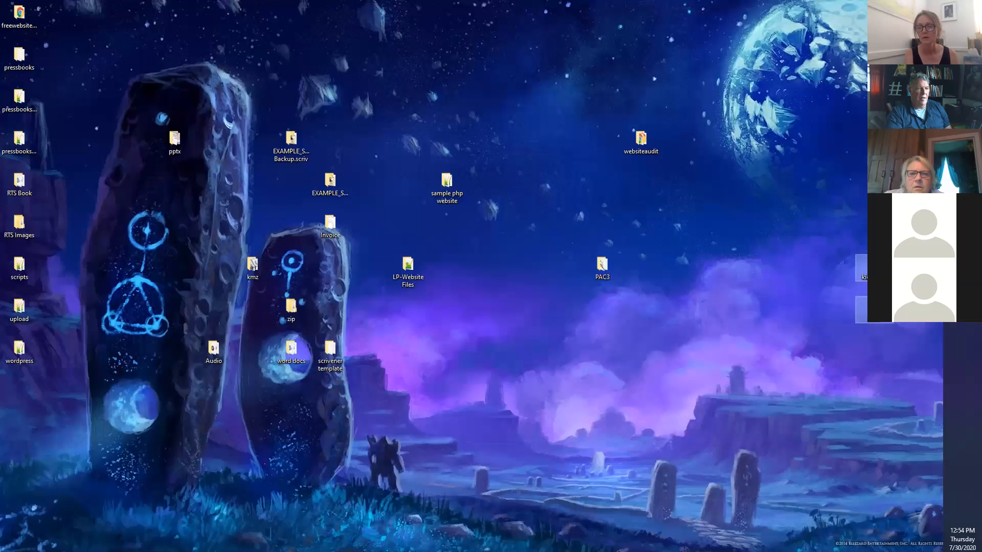
left_click(962, 169)
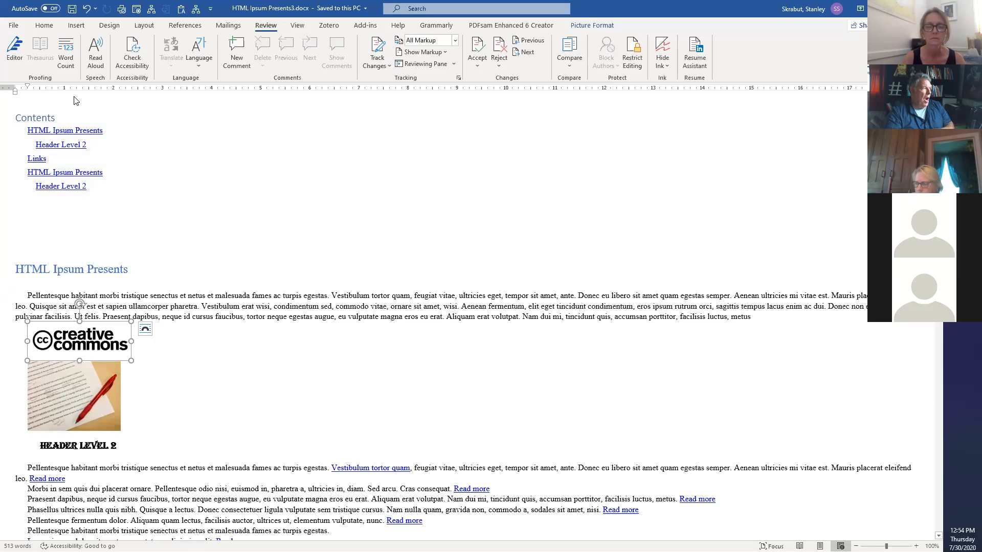
Place the cursor below the table of contents, then go to the File Home page of recent documents.
left_click(33, 117)
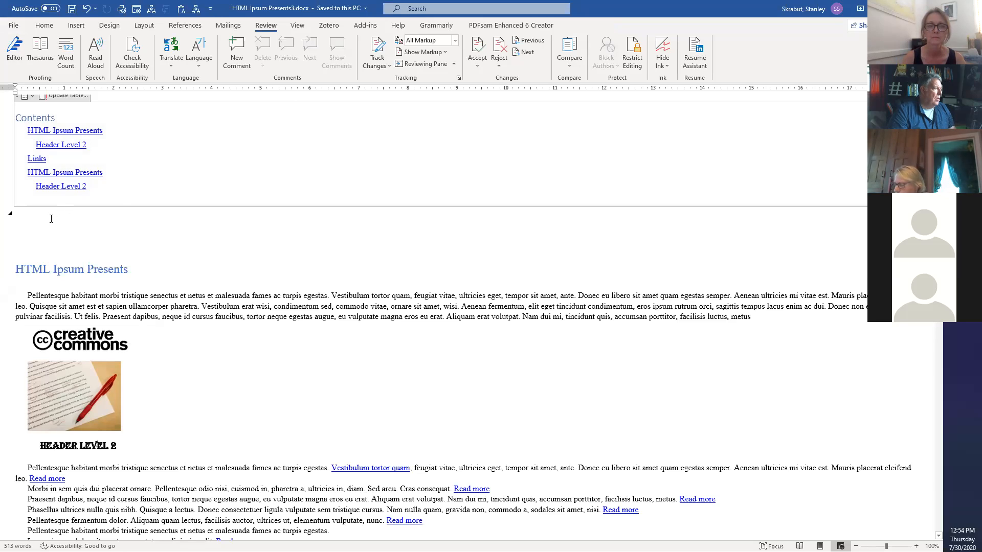
left_click(36, 225)
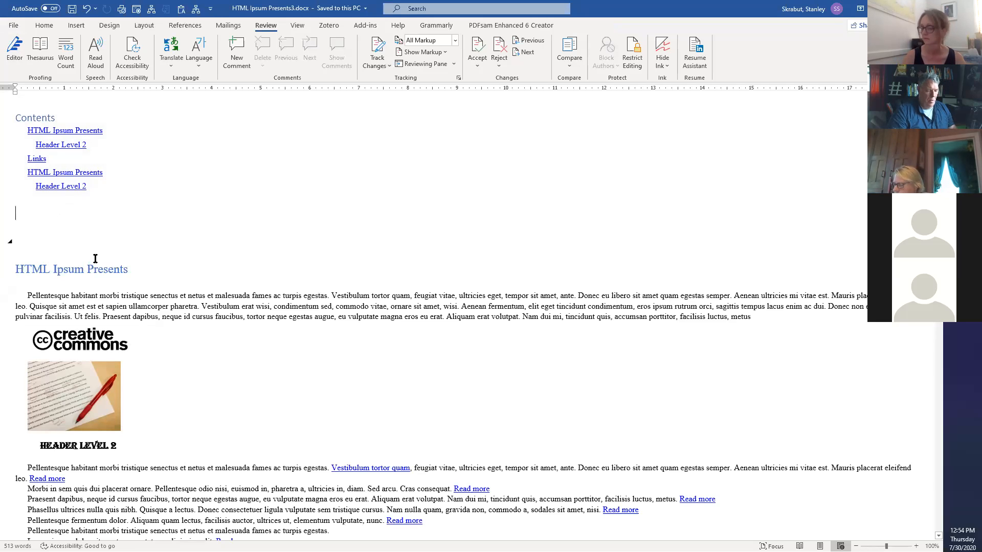
key("Up")
key("Down")
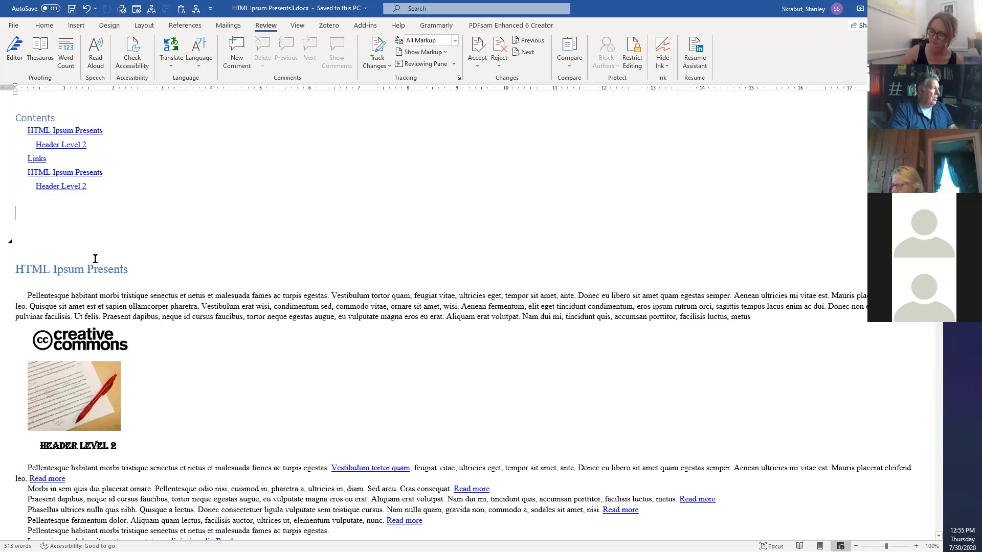
left_click(14, 26)
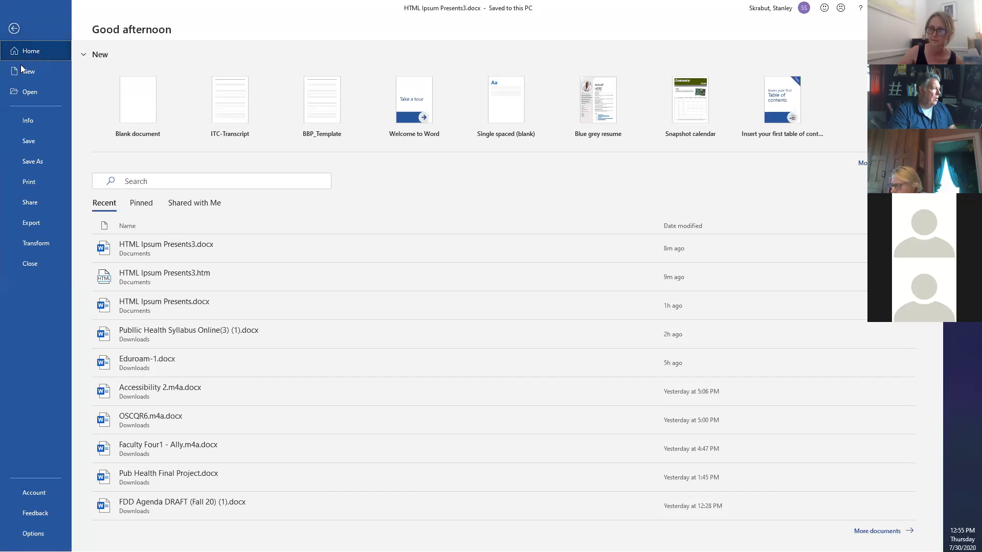
left_click(27, 122)
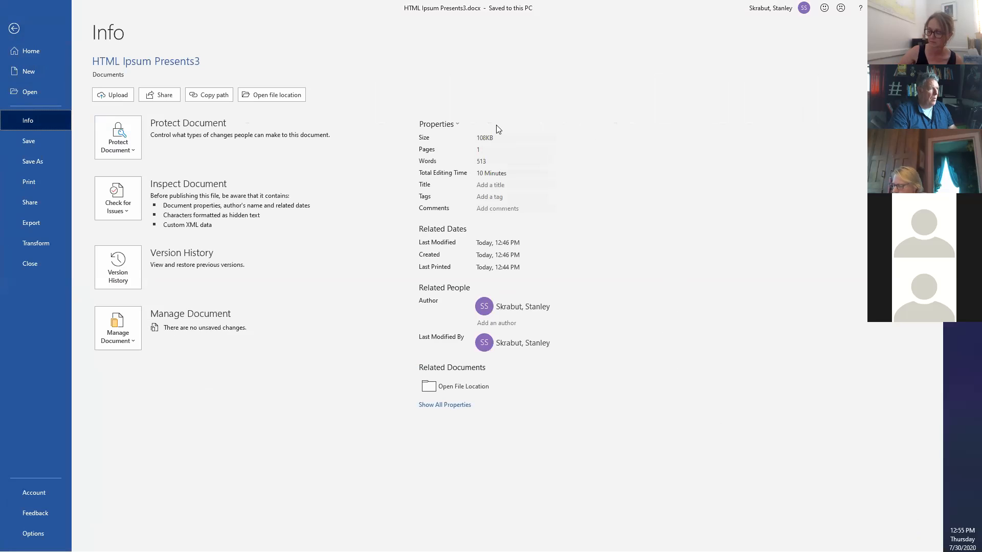
left_click(457, 126)
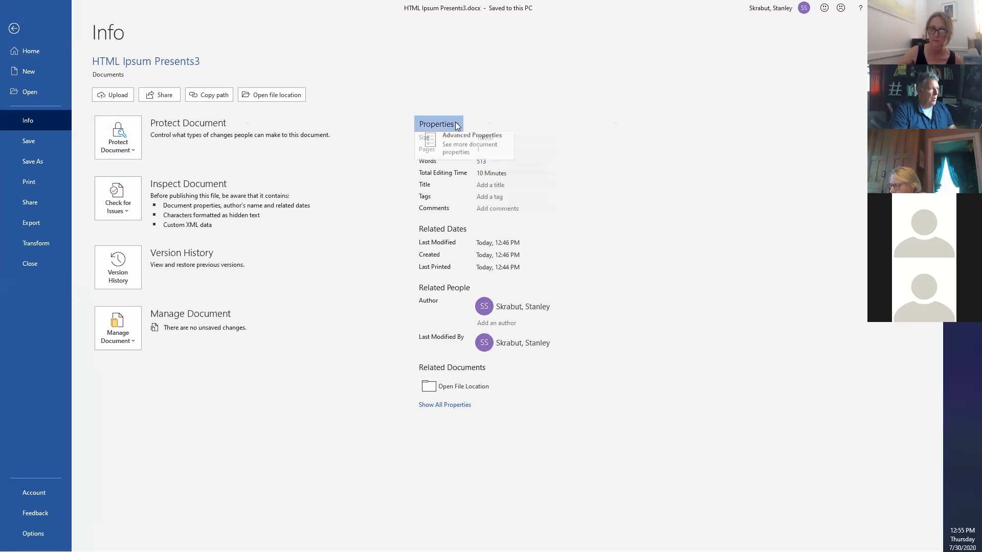
left_click(456, 143)
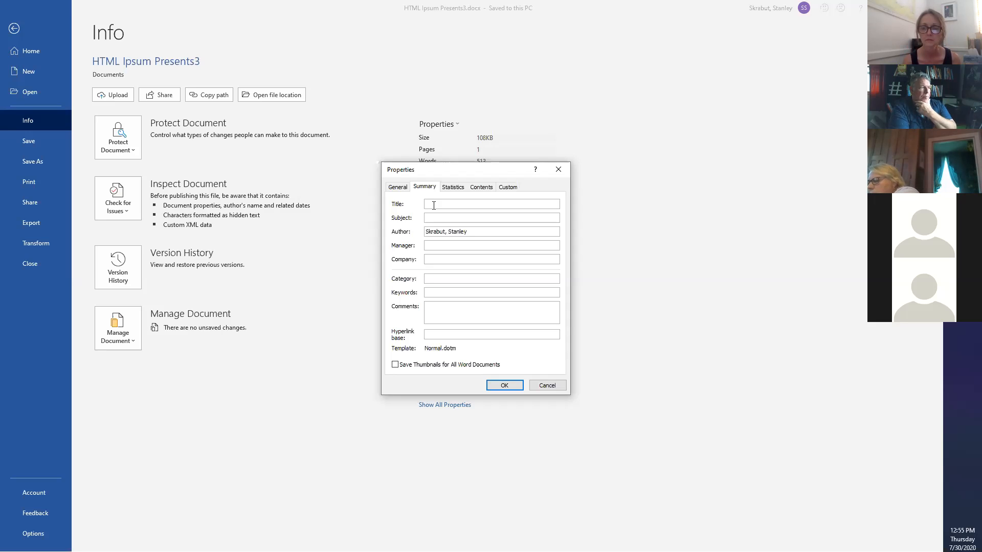
left_click(546, 386)
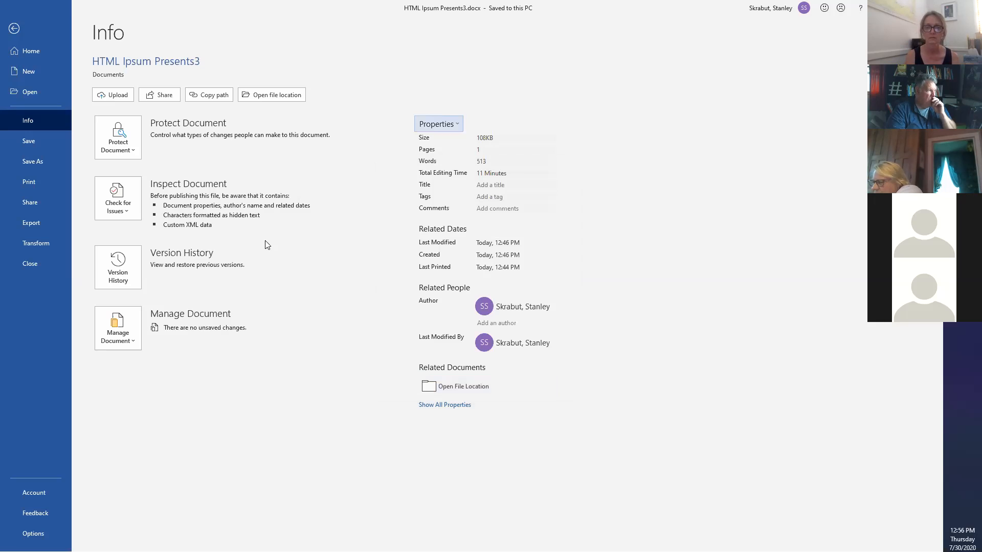
left_click(28, 52)
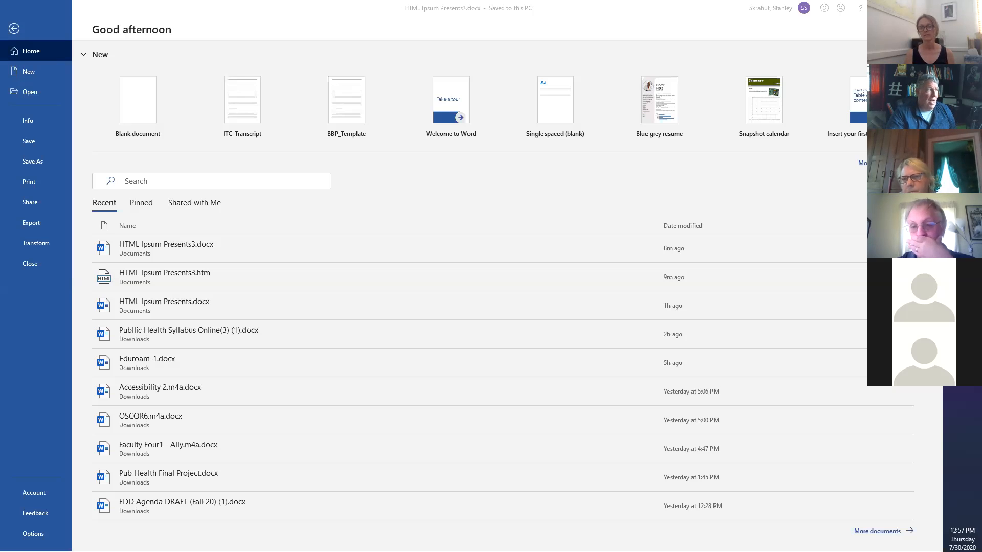
Return from the File Home page to editing HTML Ipsum Presents3.docx.
left_click(14, 28)
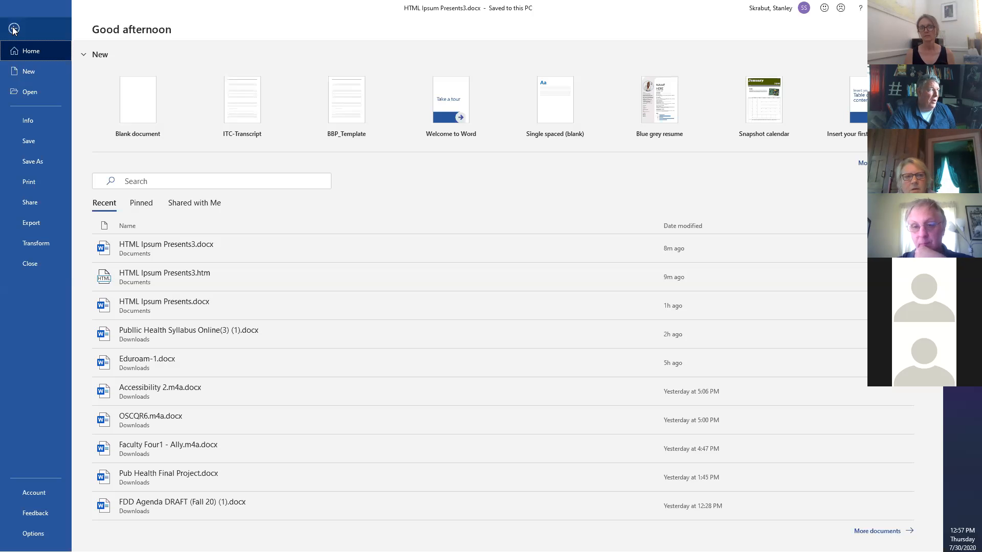
left_click(13, 29)
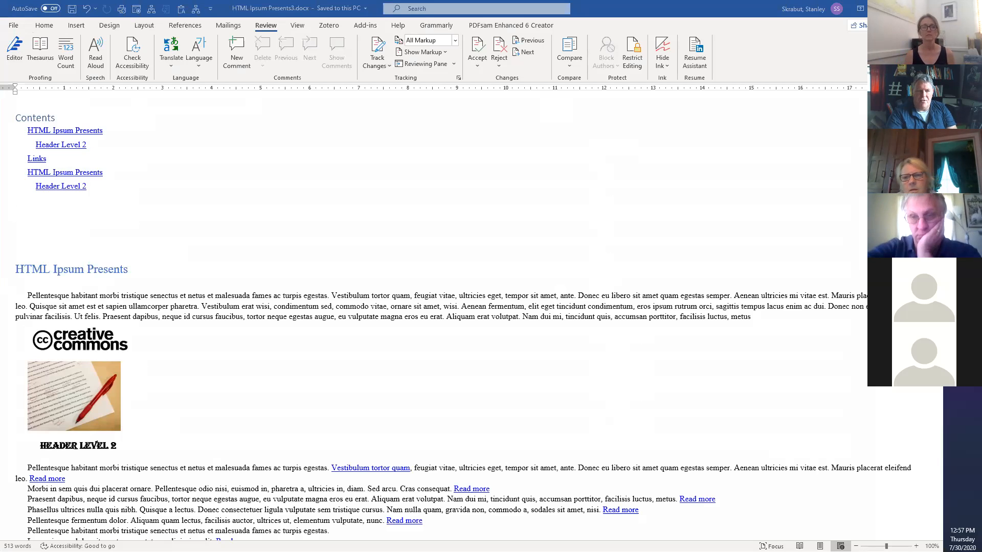
Open File Explorer at This PC with Windows+E.
key("super+e")
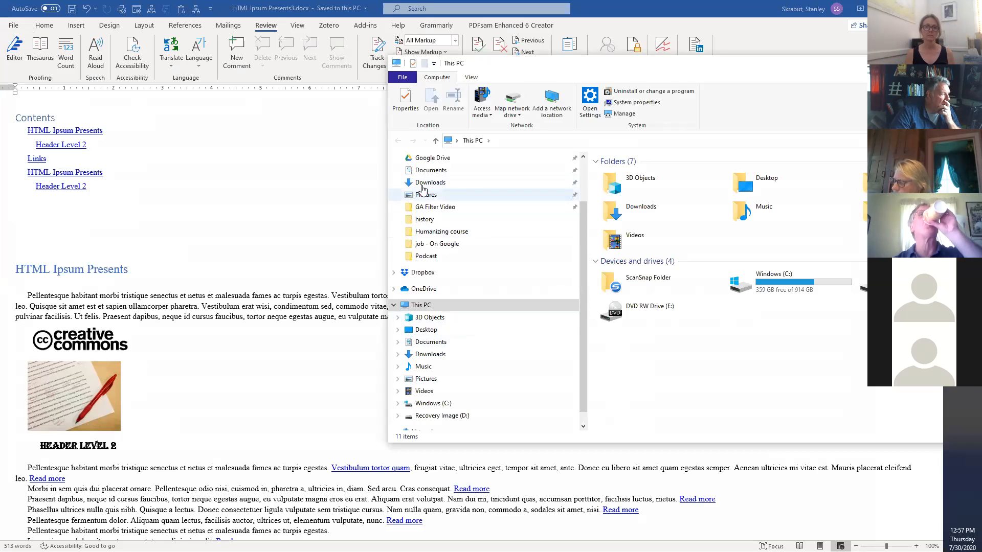
Open Gagne's 9 Events of Instruction.pptx from Documents, then move the Explorer window aside.
left_click(431, 172)
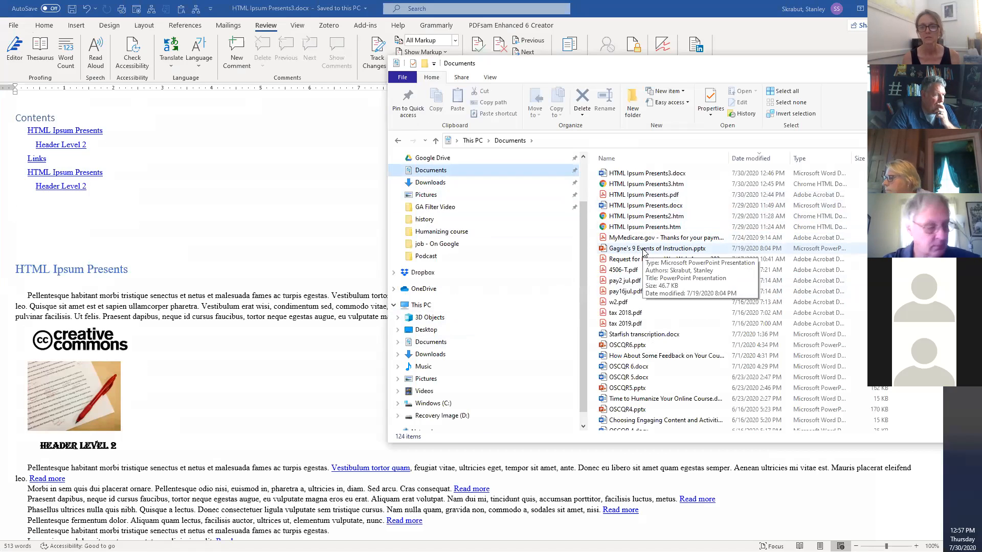
double_click(644, 249)
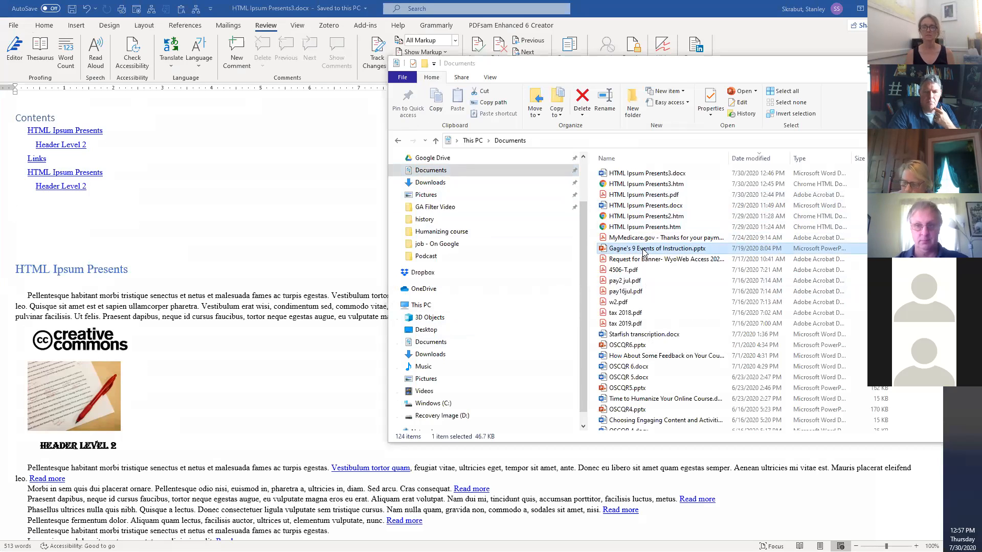
left_click_drag(511, 64, 981, 35)
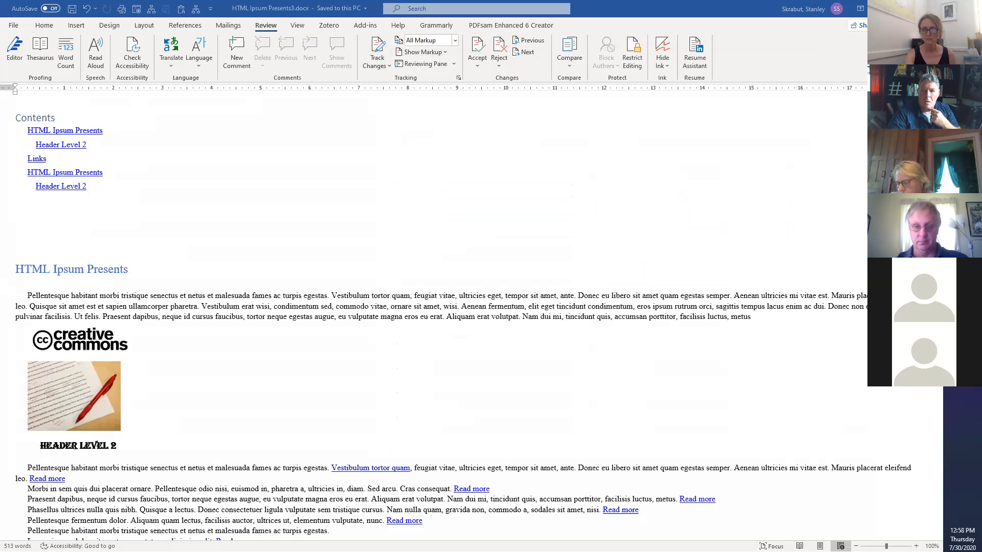